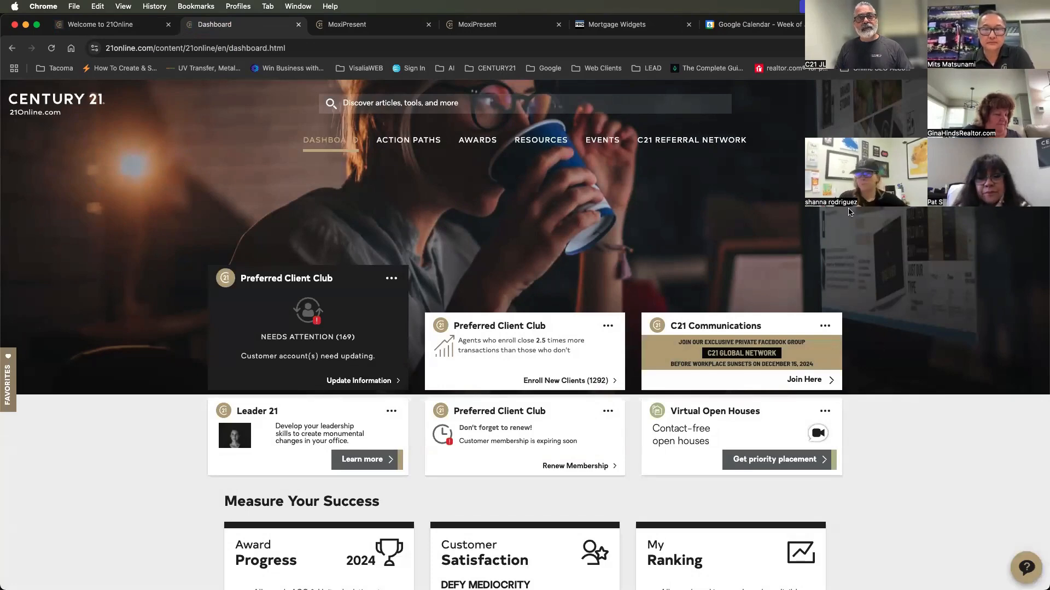
Open the Productivity Hub and browse its tool cards down to MoxiPresent and MoxiWebsites
{"action": "left_click", "coordinate": [1028, 103]}
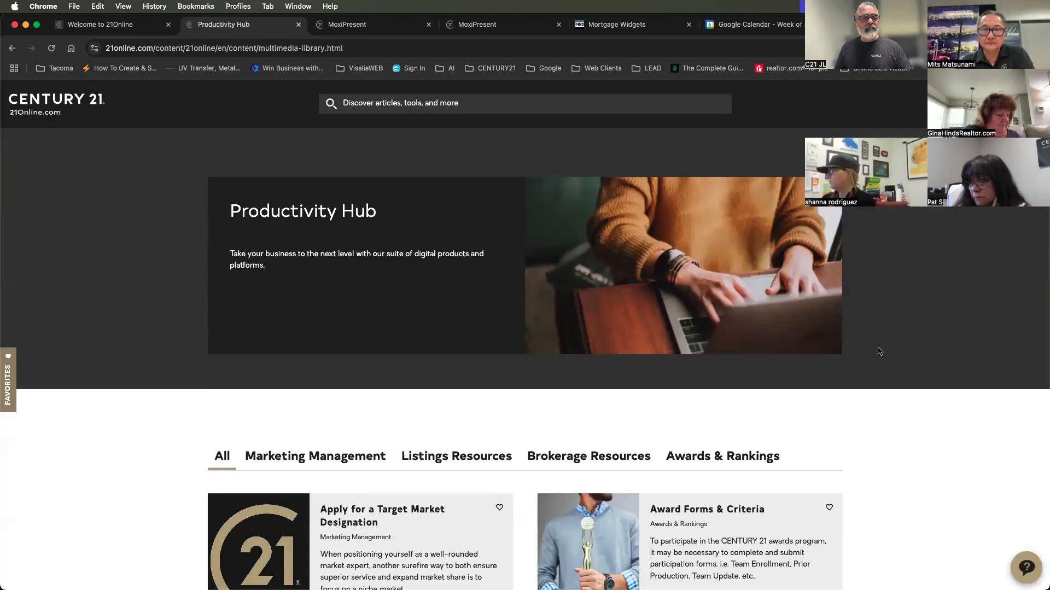
{"action": "scroll", "coordinate": [878, 350], "scroll_direction": "down", "scroll_amount": 5}
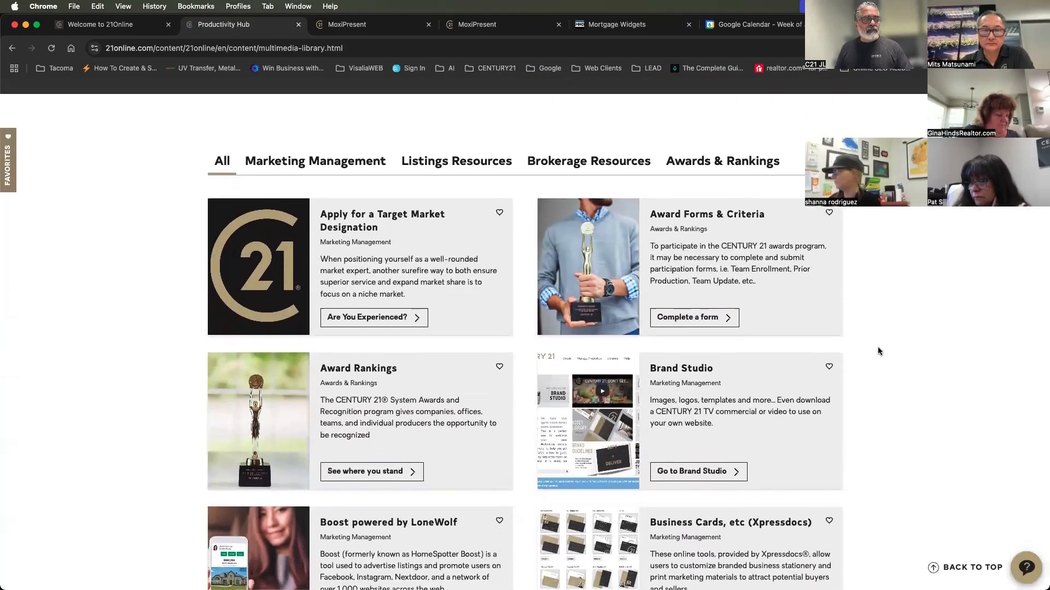
{"action": "scroll", "coordinate": [879, 352], "scroll_direction": "down", "scroll_amount": 20}
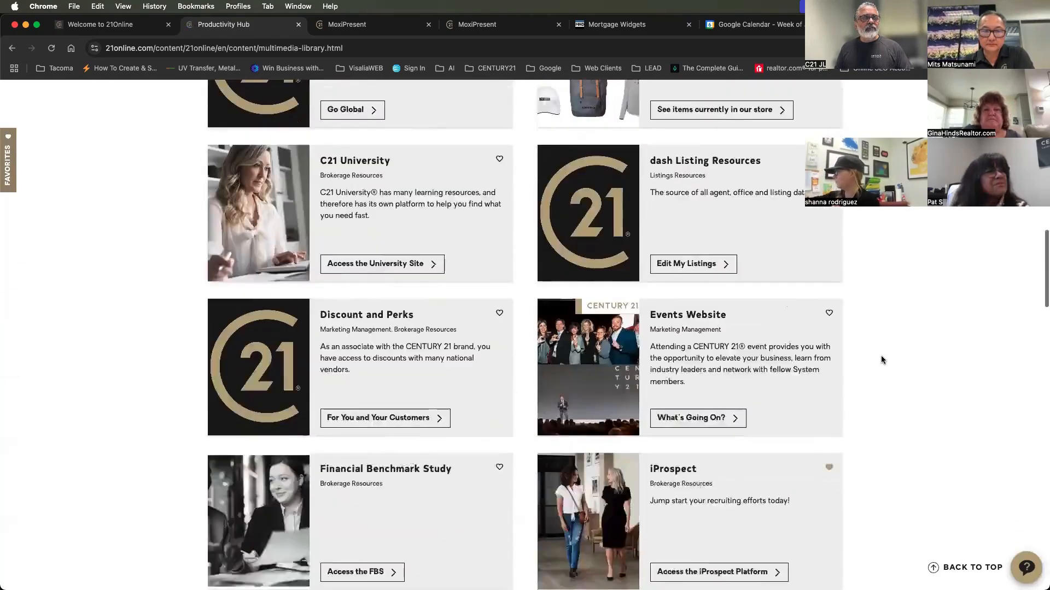
{"action": "scroll", "coordinate": [881, 360], "scroll_direction": "down", "scroll_amount": 6}
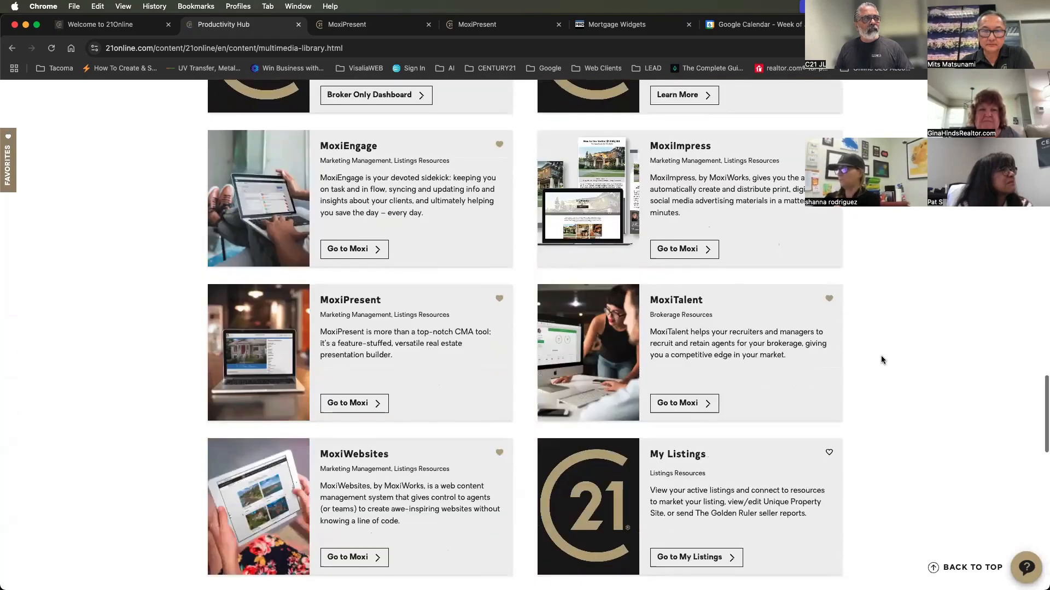
{"action": "scroll", "coordinate": [880, 358], "scroll_direction": "up", "scroll_amount": 2}
{"action": "scroll", "coordinate": [881, 358], "scroll_direction": "down", "scroll_amount": 1}
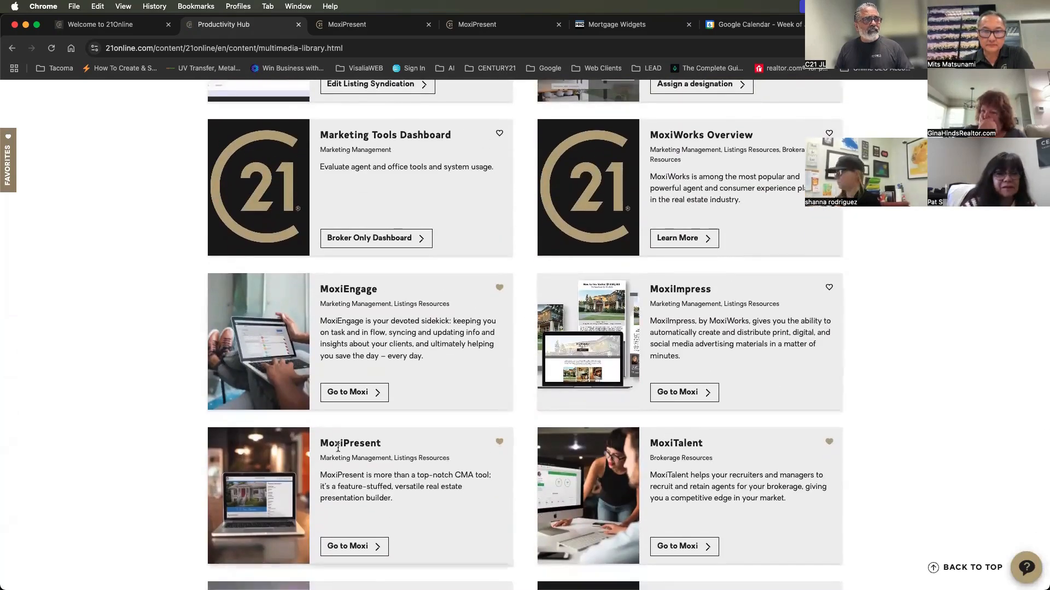
{"action": "scroll", "coordinate": [671, 456], "scroll_direction": "down", "scroll_amount": 5}
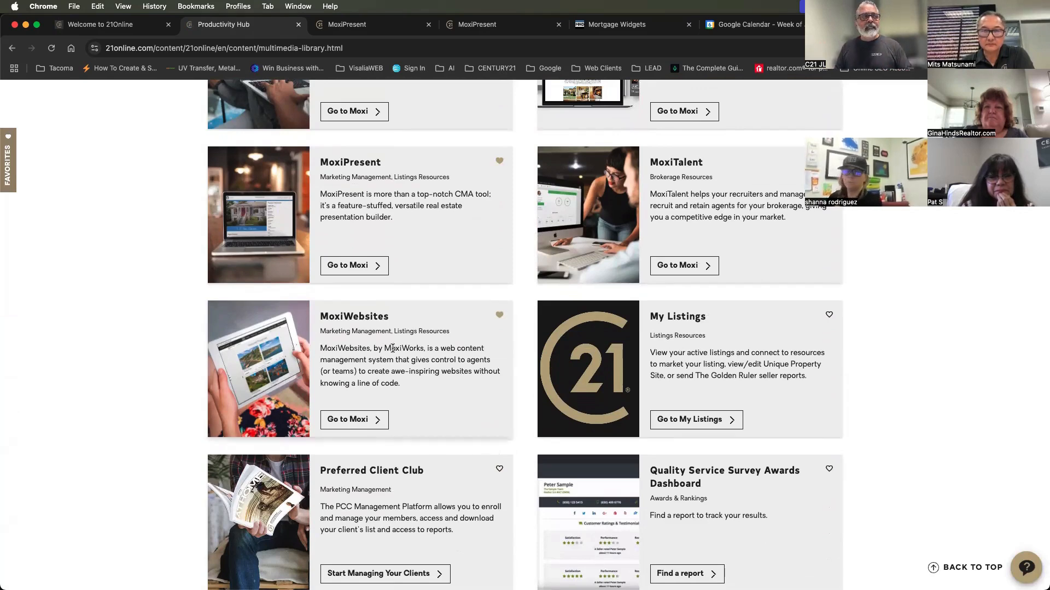
Remove MoxiPresent from the favorites and add it back, checking it in the My Favorites list
{"action": "left_click", "coordinate": [500, 163]}
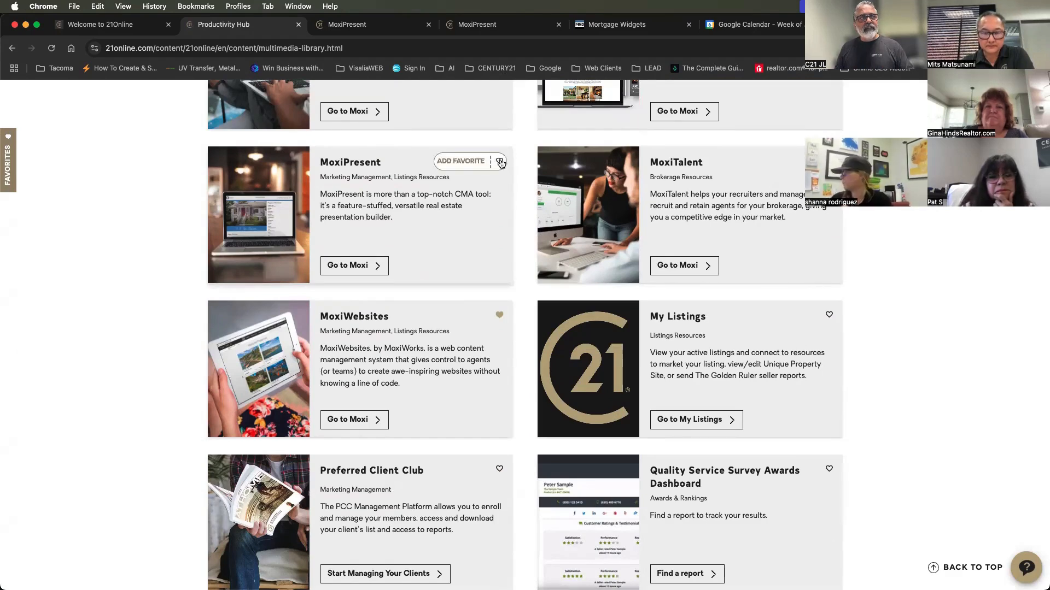
{"action": "left_click", "coordinate": [500, 163]}
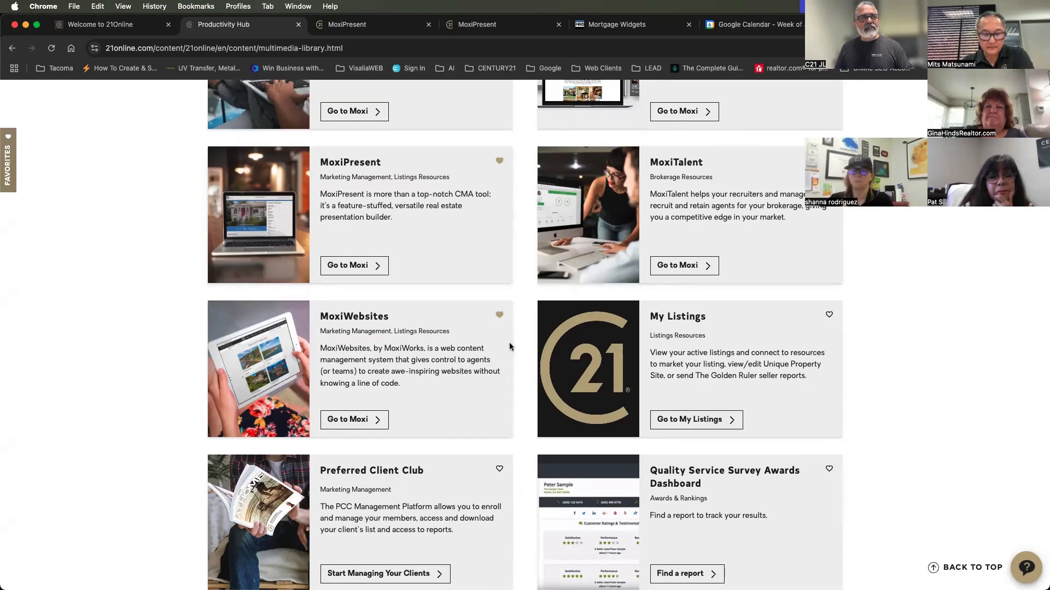
{"action": "left_click", "coordinate": [9, 175]}
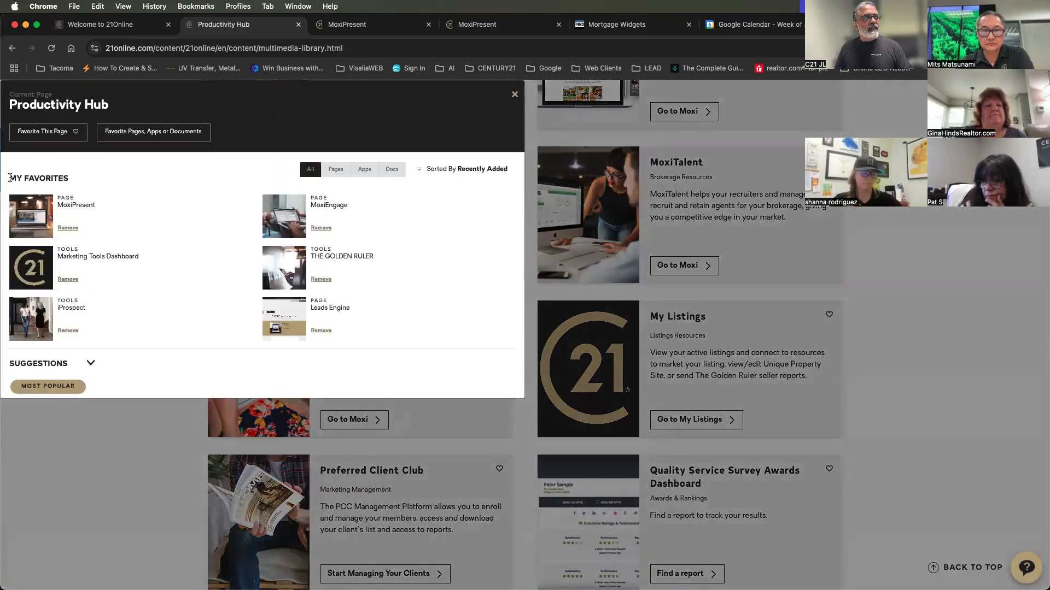
{"action": "left_click", "coordinate": [512, 101]}
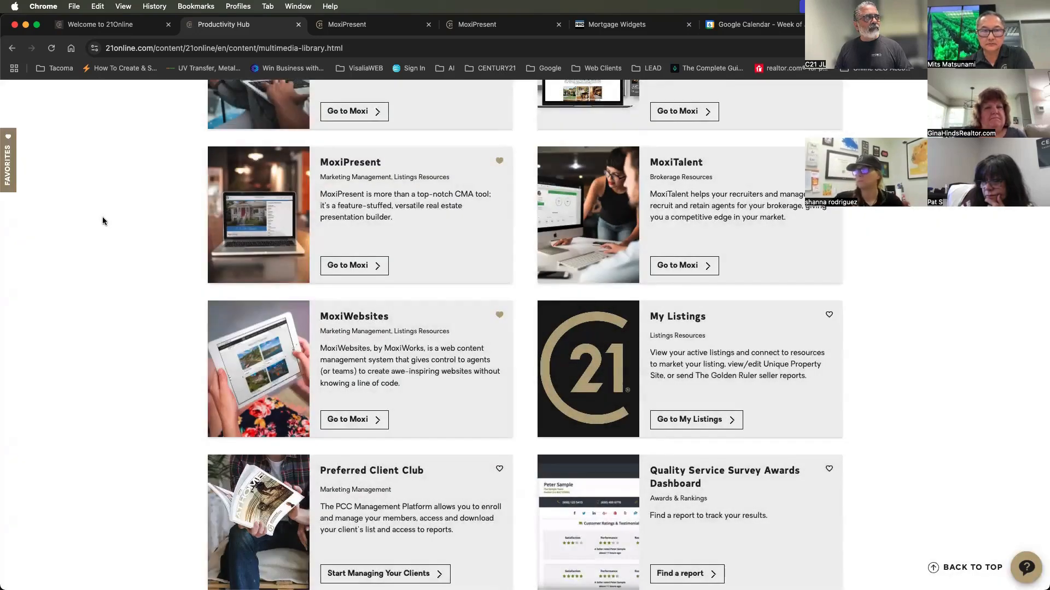
Open the Moxi site from the favorites and look over the Personal Info section of the account profile
{"action": "scroll", "coordinate": [100, 217], "scroll_direction": "down", "scroll_amount": 4}
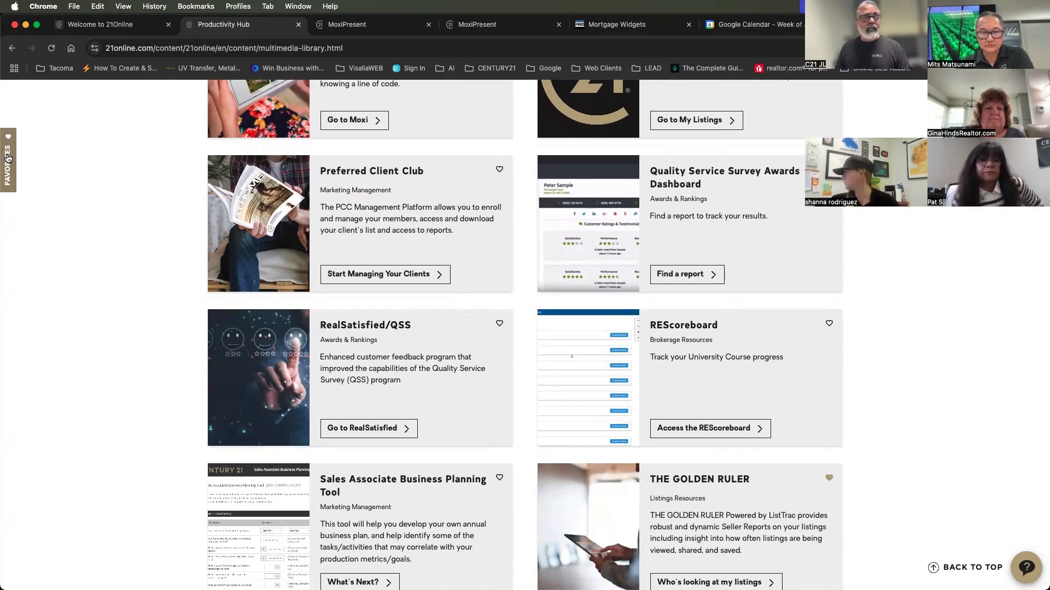
{"action": "left_click", "coordinate": [8, 158]}
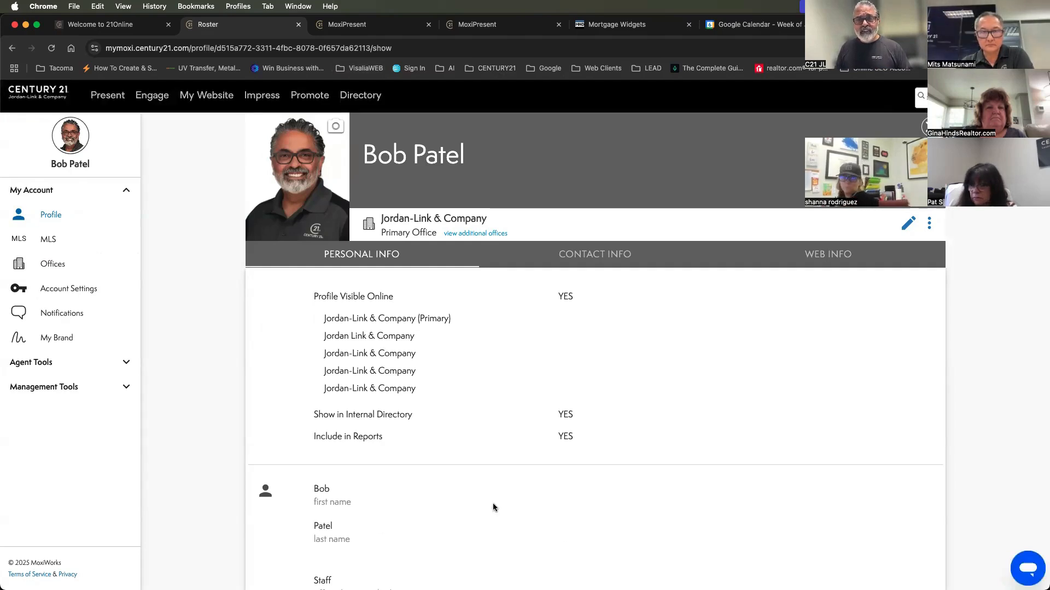
{"action": "scroll", "coordinate": [500, 502], "scroll_direction": "down", "scroll_amount": 3}
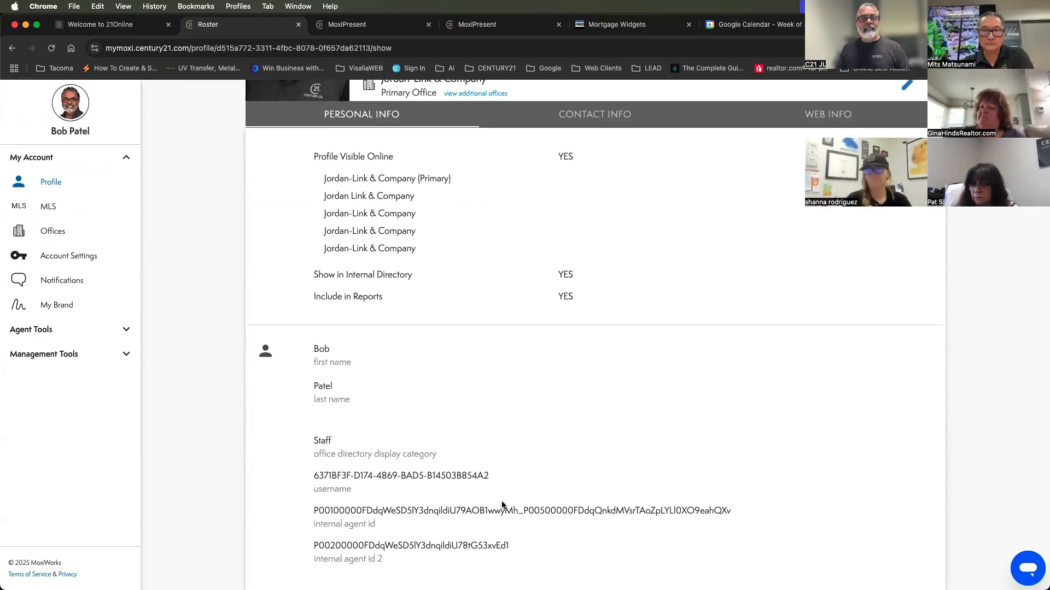
{"action": "scroll", "coordinate": [502, 505], "scroll_direction": "down", "scroll_amount": 5}
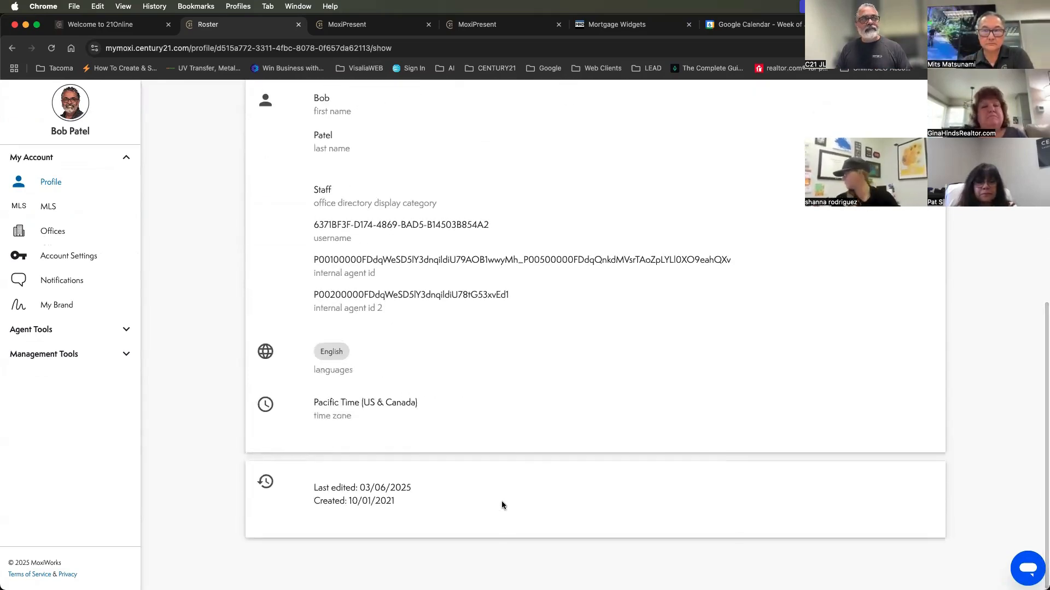
{"action": "scroll", "coordinate": [502, 505], "scroll_direction": "up", "scroll_amount": 2}
{"action": "scroll", "coordinate": [502, 505], "scroll_direction": "down", "scroll_amount": 3}
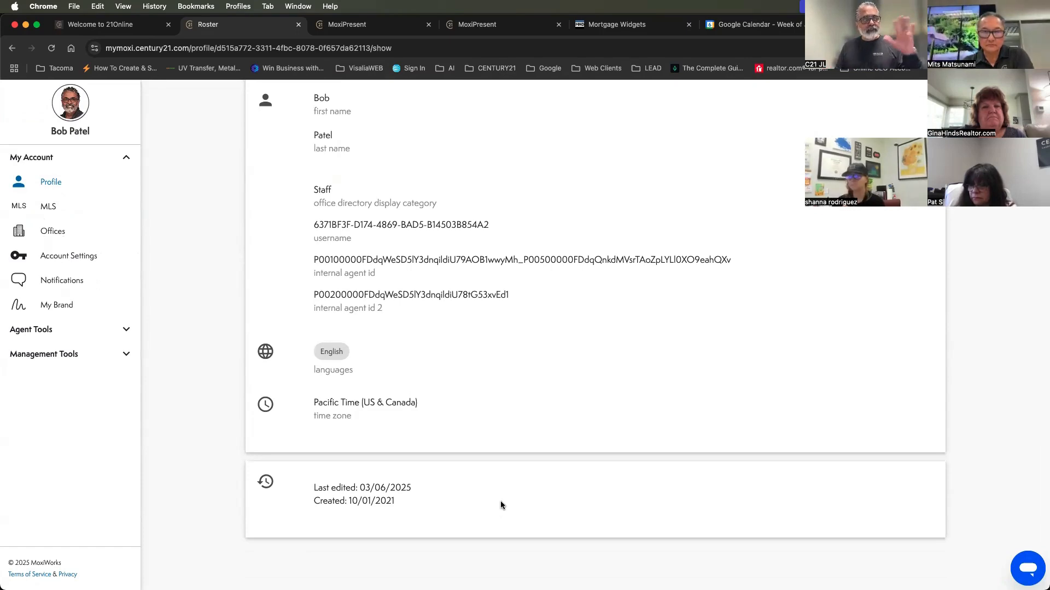
{"action": "scroll", "coordinate": [487, 328], "scroll_direction": "up", "scroll_amount": 10}
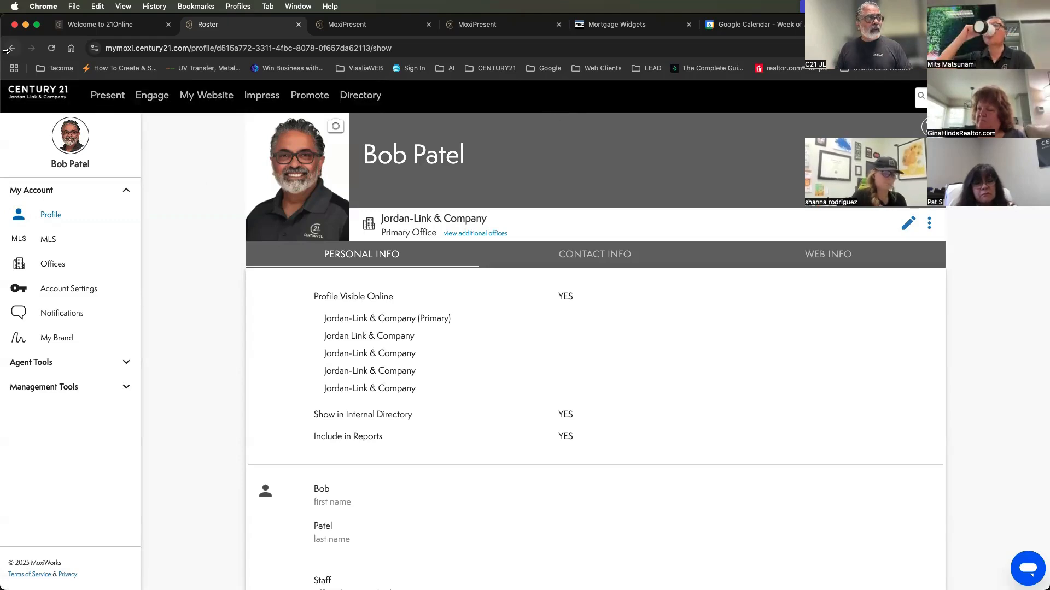
Open the Present tool with its My Presentations list in its own browser tab
{"action": "left_click", "coordinate": [107, 95]}
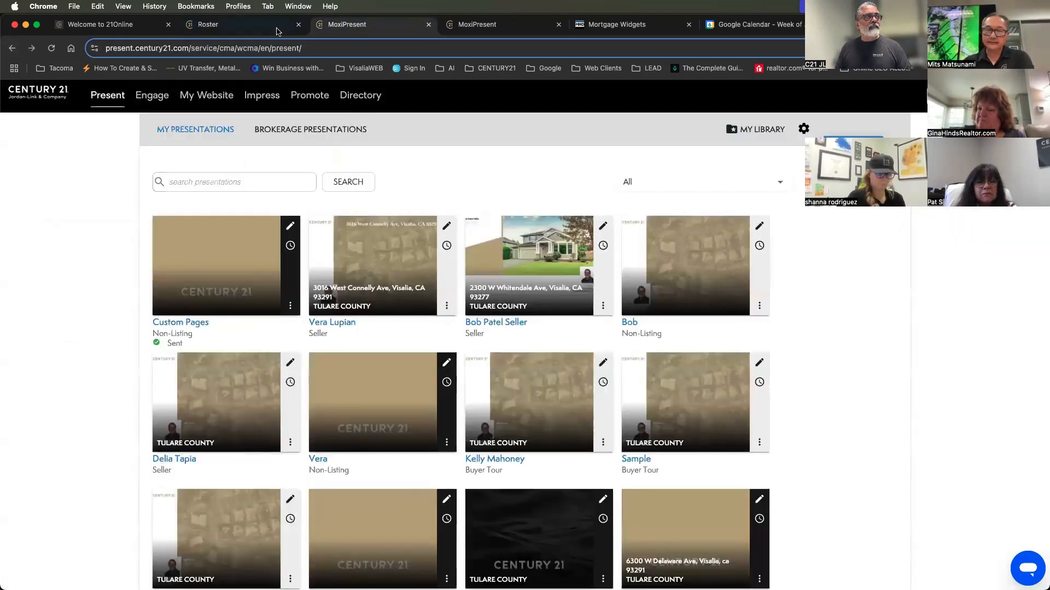
{"action": "left_click", "coordinate": [277, 31]}
{"action": "left_click", "coordinate": [316, 29]}
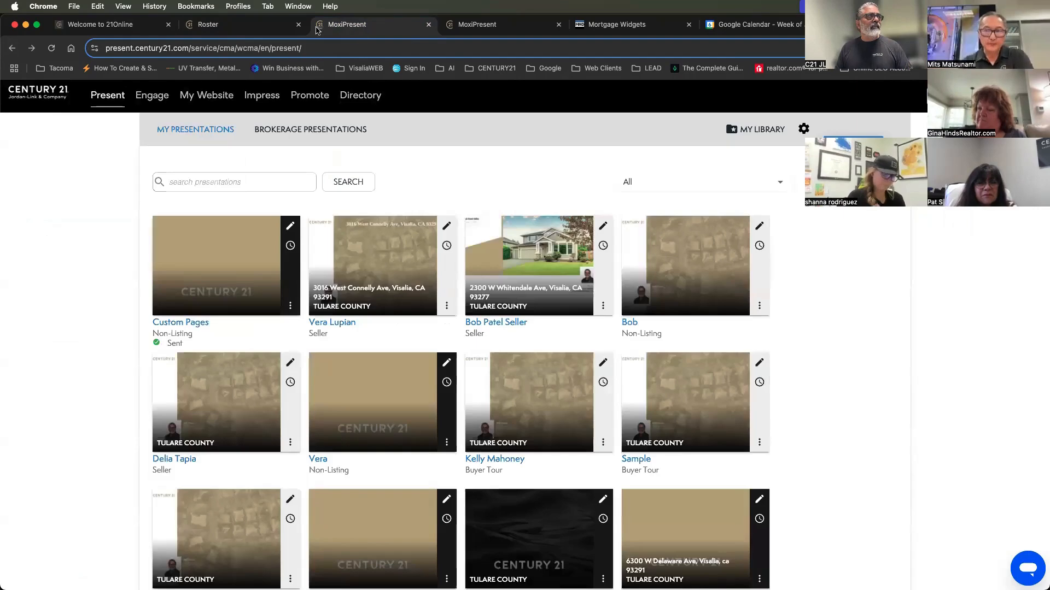
{"action": "left_click", "coordinate": [245, 31]}
{"action": "left_click", "coordinate": [339, 30]}
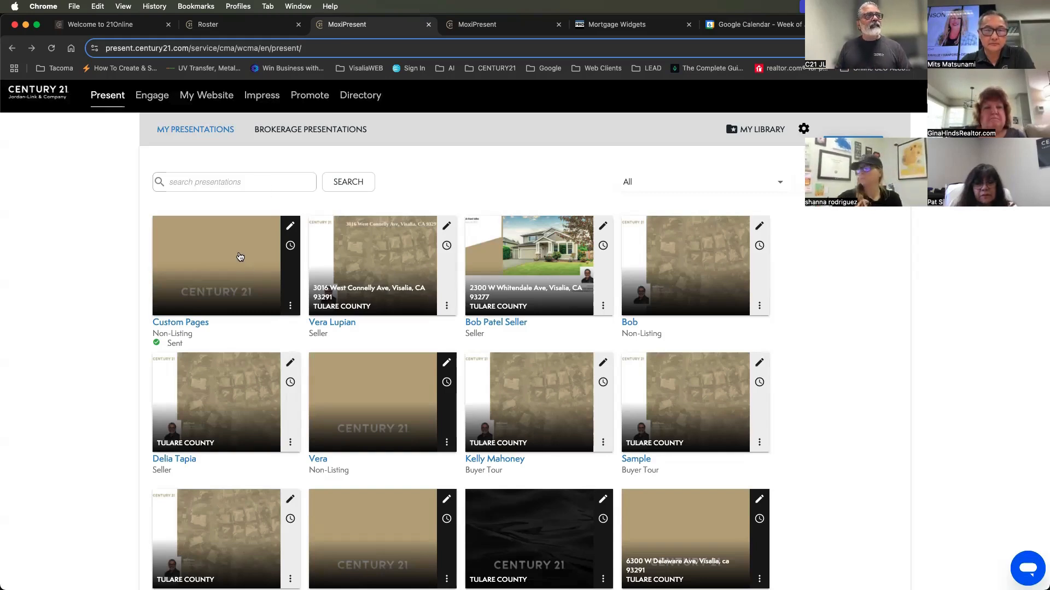
Open the Custom Pages presentation and examine the rates table and news feed on the Today's Mortgage Rates page
{"action": "left_click", "coordinate": [240, 256]}
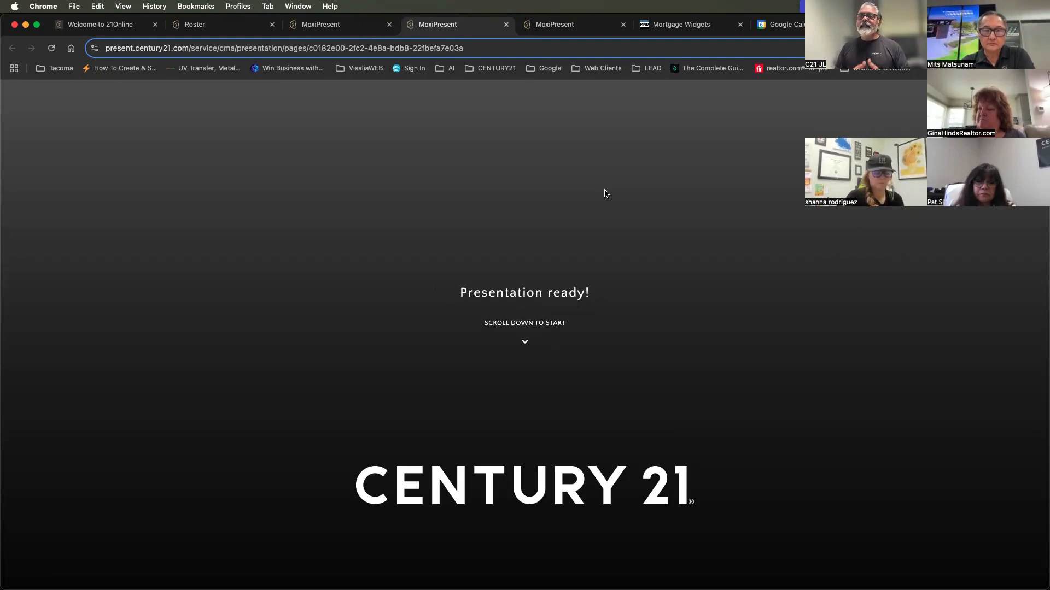
{"action": "scroll", "coordinate": [605, 193], "scroll_direction": "down", "scroll_amount": 5}
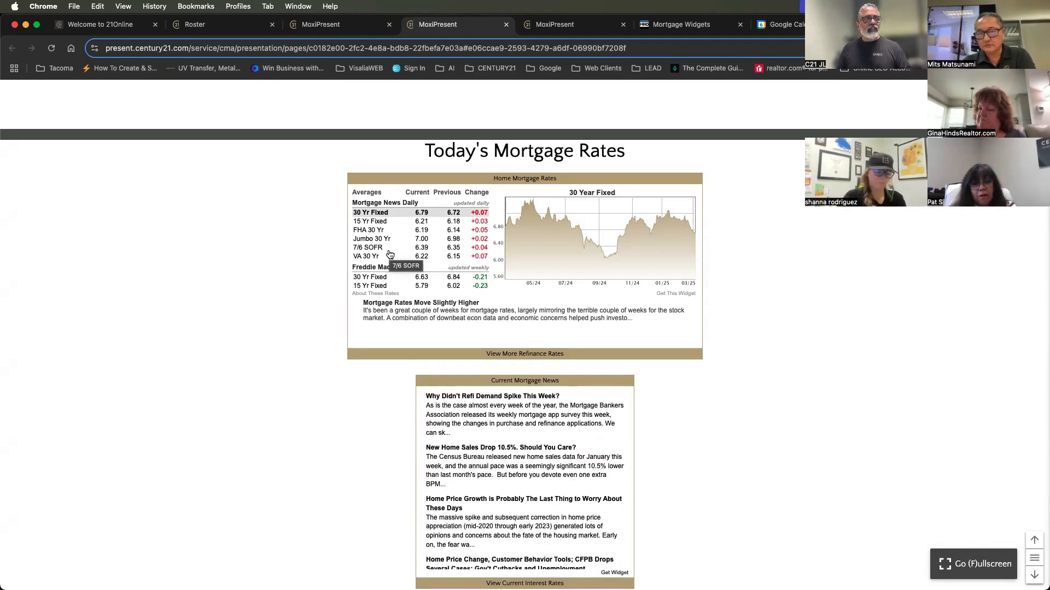
{"action": "scroll", "coordinate": [525, 306], "scroll_direction": "down", "scroll_amount": 5}
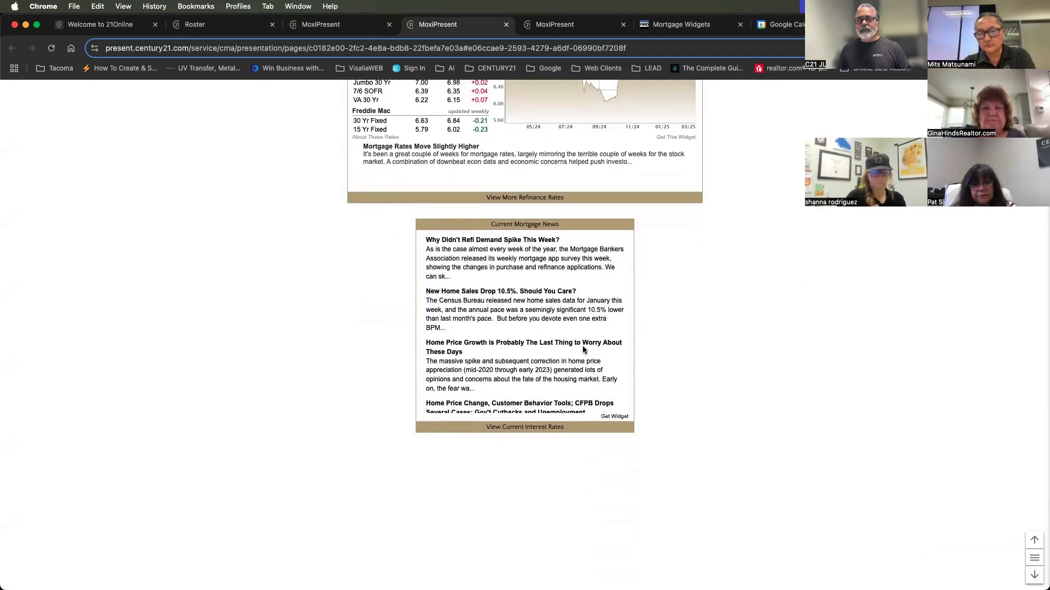
{"action": "scroll", "coordinate": [756, 332], "scroll_direction": "up", "scroll_amount": 3}
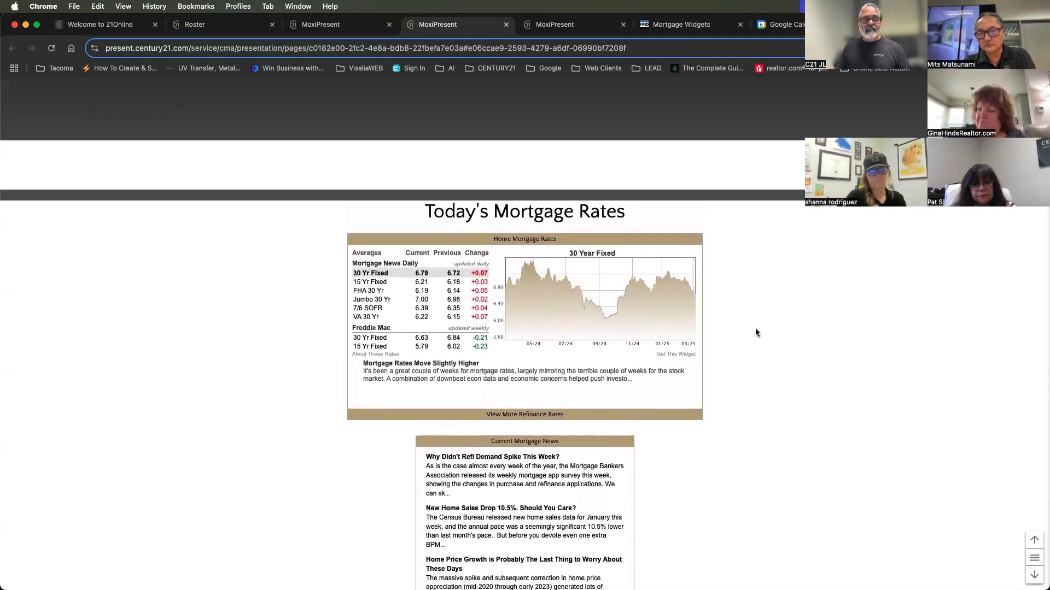
{"action": "scroll", "coordinate": [755, 332], "scroll_direction": "down", "scroll_amount": 3}
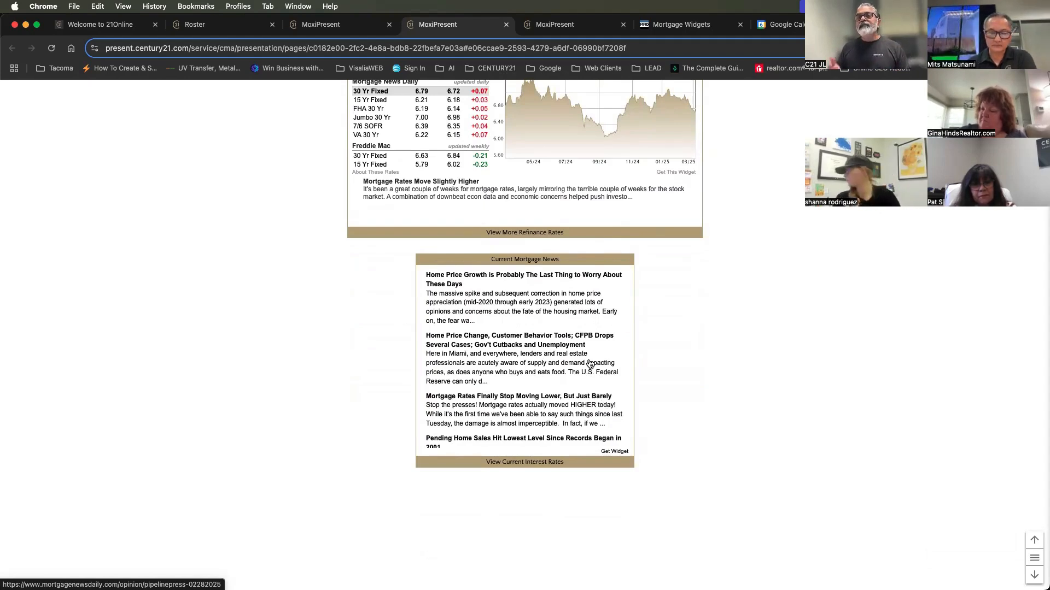
{"action": "scroll", "coordinate": [606, 423], "scroll_direction": "down", "scroll_amount": 2}
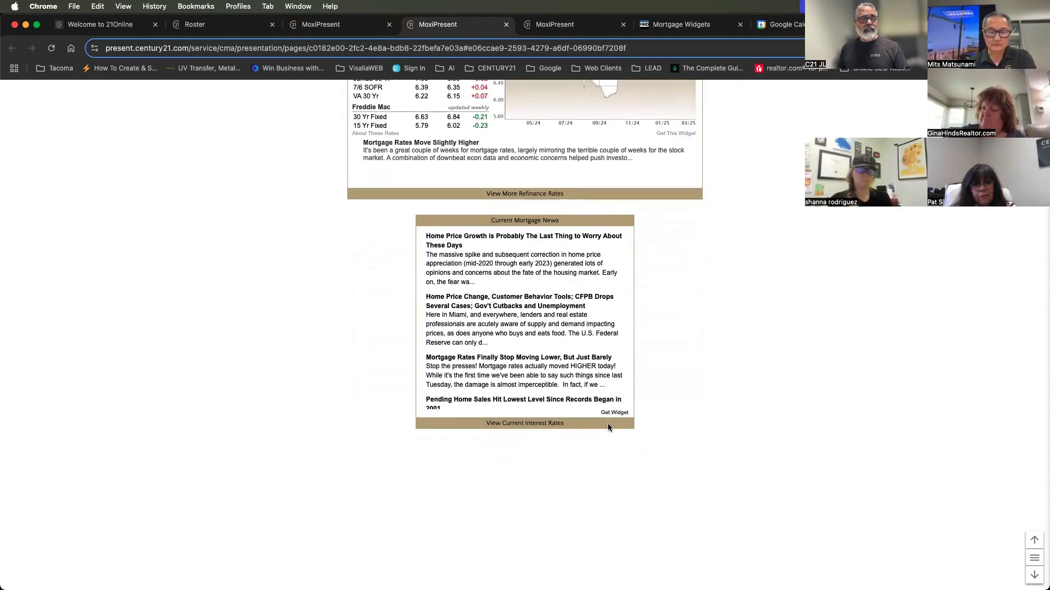
Go to the Delivery the Joy of Home page and examine its embedded video and brand award badges
{"action": "left_click", "coordinate": [1034, 575]}
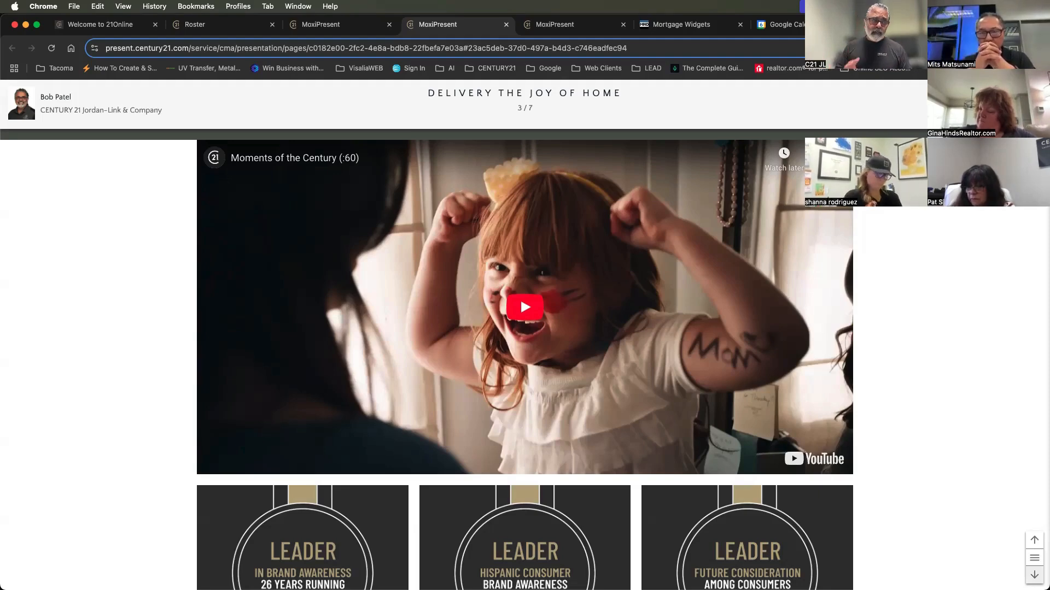
{"action": "scroll", "coordinate": [520, 328], "scroll_direction": "down", "scroll_amount": 5}
{"action": "scroll", "coordinate": [507, 478], "scroll_direction": "up", "scroll_amount": 2}
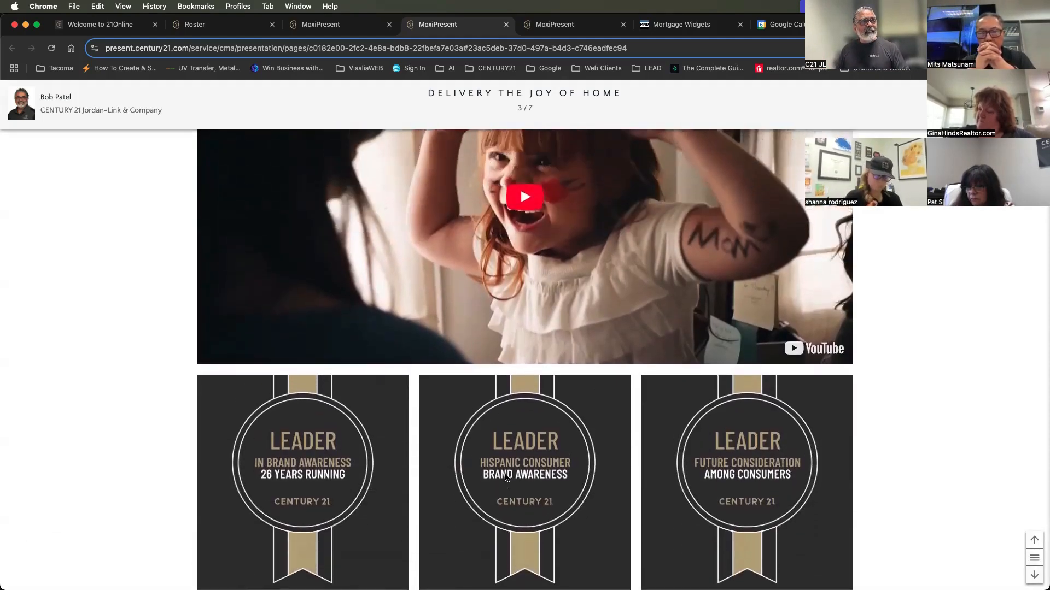
{"action": "scroll", "coordinate": [506, 478], "scroll_direction": "up", "scroll_amount": 1}
{"action": "scroll", "coordinate": [506, 478], "scroll_direction": "down", "scroll_amount": 5}
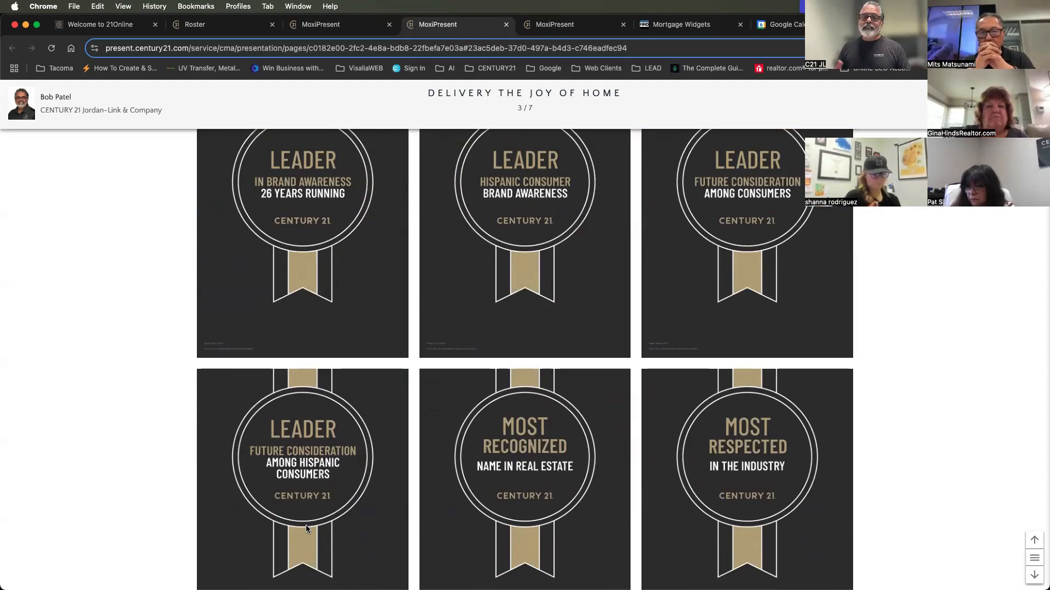
Go to the Schedule an Appointment page with the embedded booking calendar and raise the sound volume
{"action": "left_click", "coordinate": [1034, 575]}
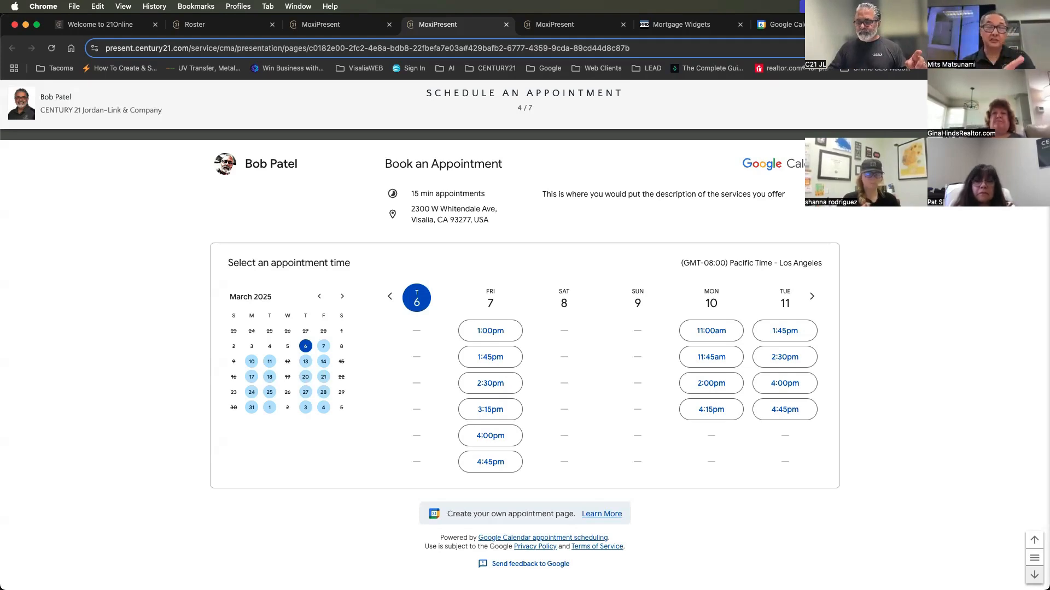
{"action": "key", "text": "XF86AudioRaiseVolume"}
{"action": "key", "text": "XF86AudioRaiseVolume"}
{"action": "key", "text": "XF86AudioRaiseVolume"}
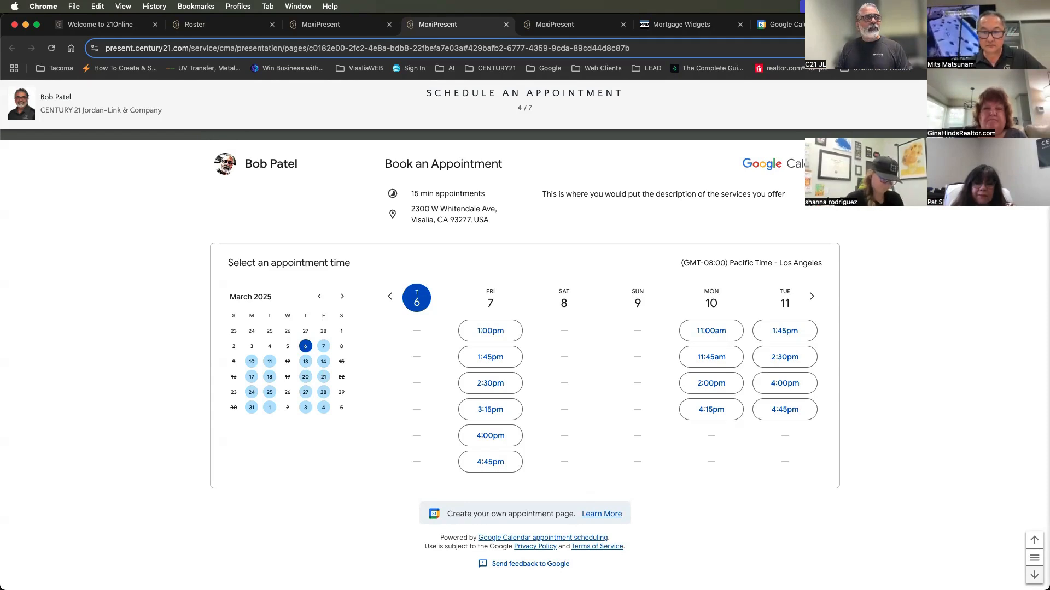
Go to the RealSatisfied Reviews page and examine the embedded client testimonials down to the contact form
{"action": "scroll", "coordinate": [525, 361], "scroll_direction": "down", "scroll_amount": 6}
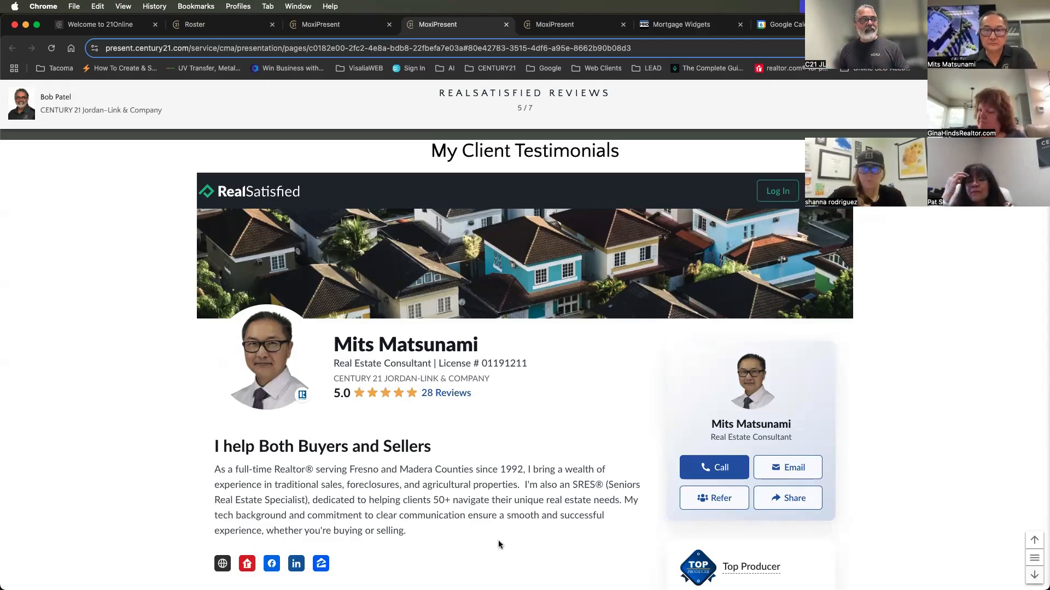
{"action": "scroll", "coordinate": [497, 542], "scroll_direction": "down", "scroll_amount": 2}
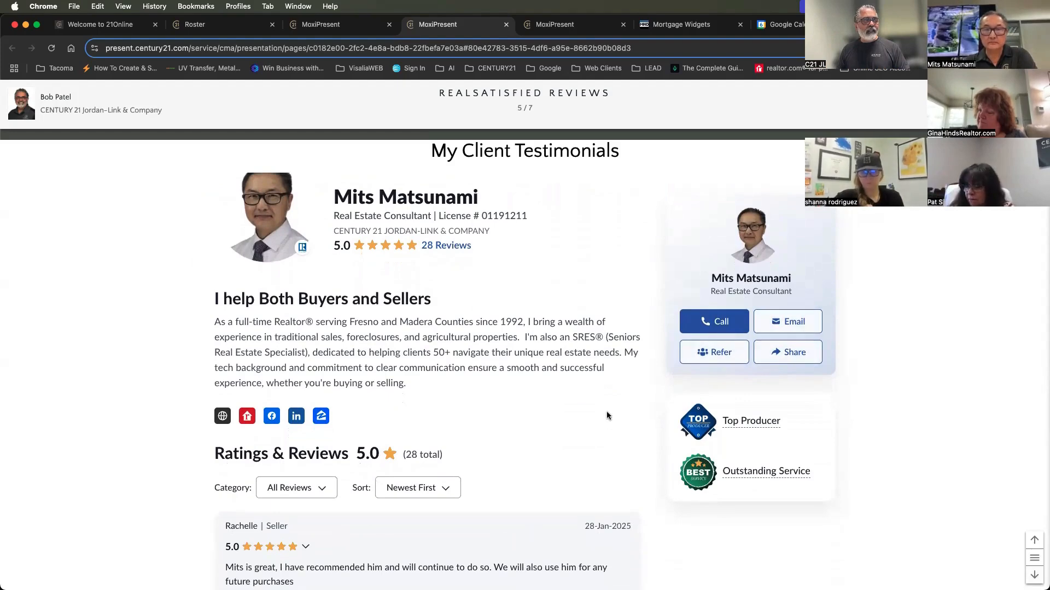
{"action": "scroll", "coordinate": [606, 411], "scroll_direction": "down", "scroll_amount": 6}
{"action": "scroll", "coordinate": [607, 422], "scroll_direction": "down", "scroll_amount": 10}
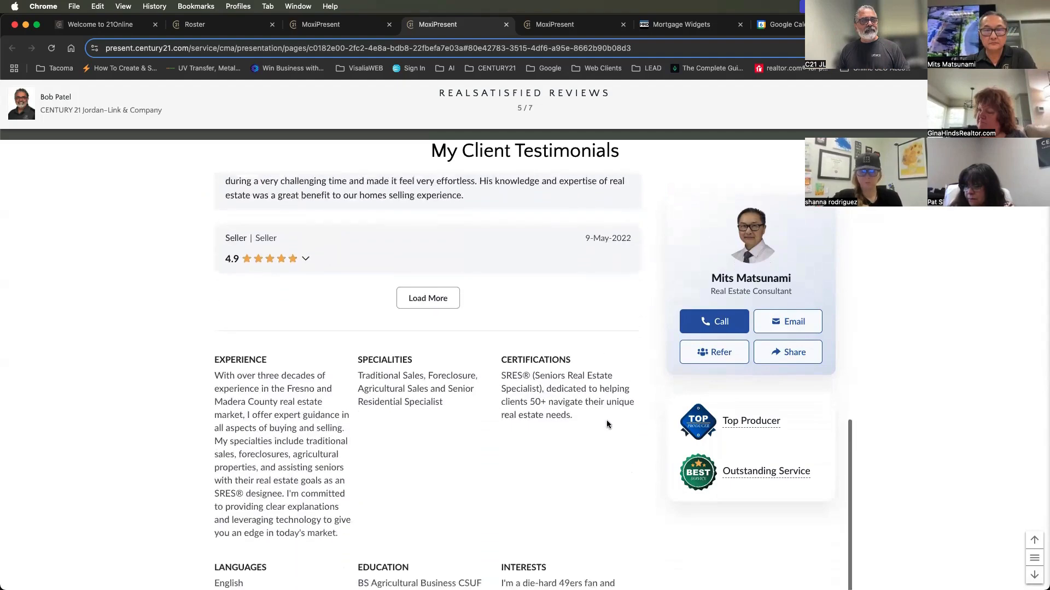
{"action": "scroll", "coordinate": [607, 423], "scroll_direction": "down", "scroll_amount": 7}
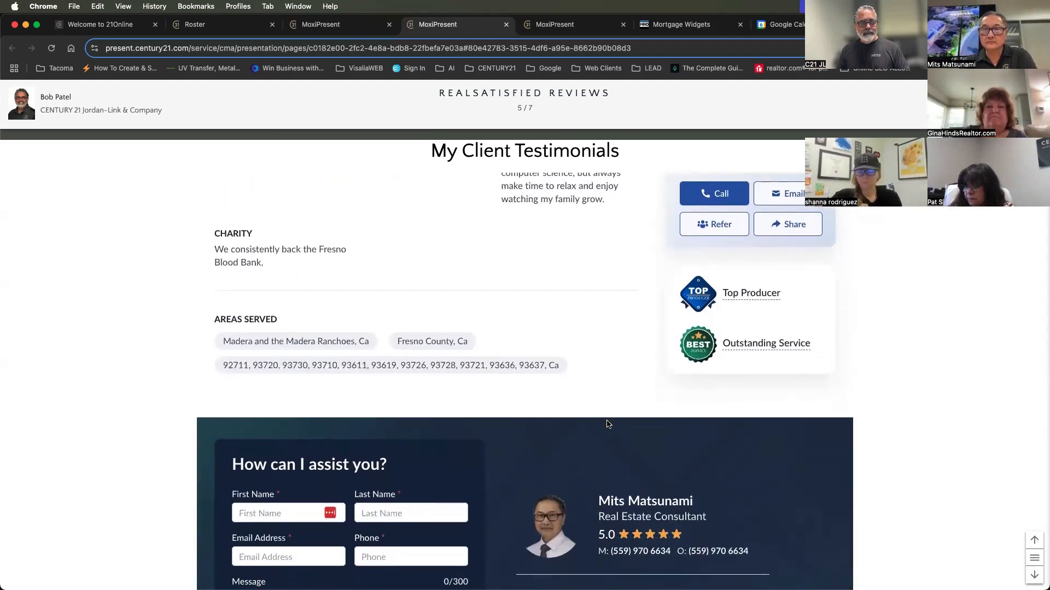
{"action": "scroll", "coordinate": [607, 420], "scroll_direction": "down", "scroll_amount": 6}
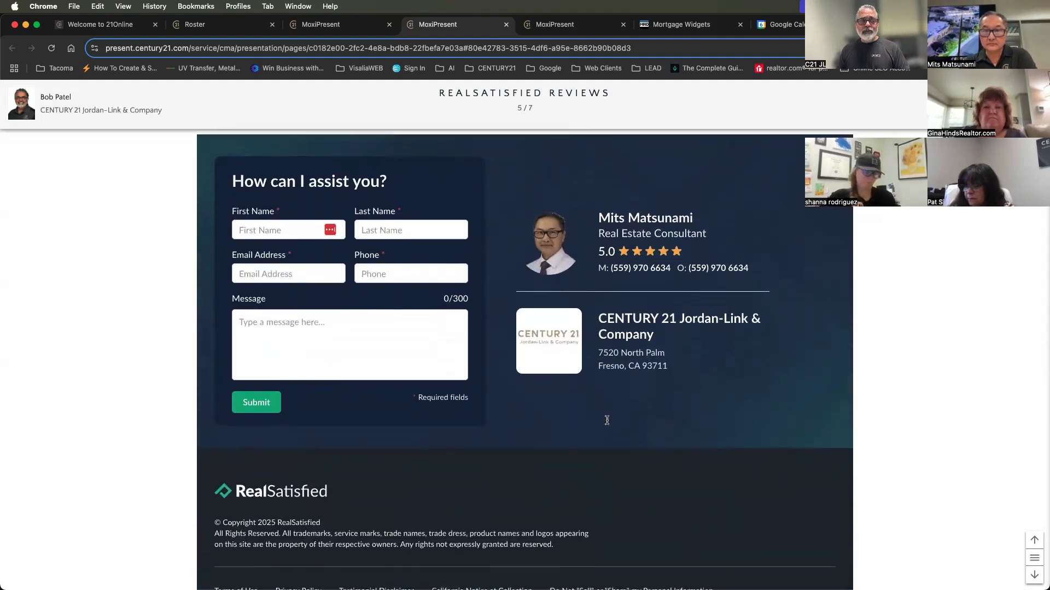
Finish looking over the reviews page, go to the Neighborhood News page and examine its listings and mortgage calculator
{"action": "scroll", "coordinate": [607, 420], "scroll_direction": "up", "scroll_amount": 18}
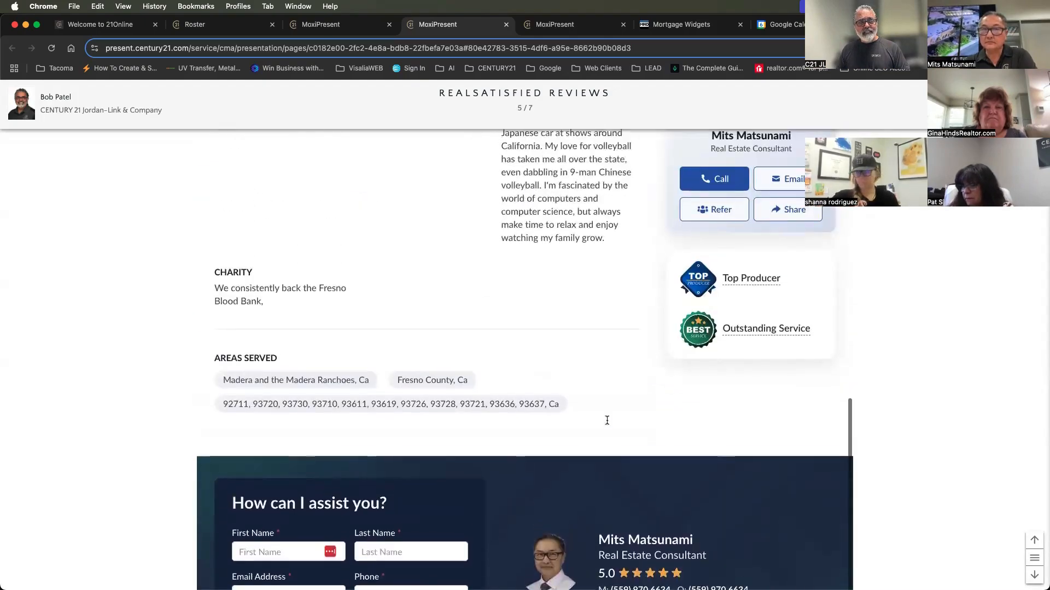
{"action": "scroll", "coordinate": [606, 420], "scroll_direction": "up", "scroll_amount": 7}
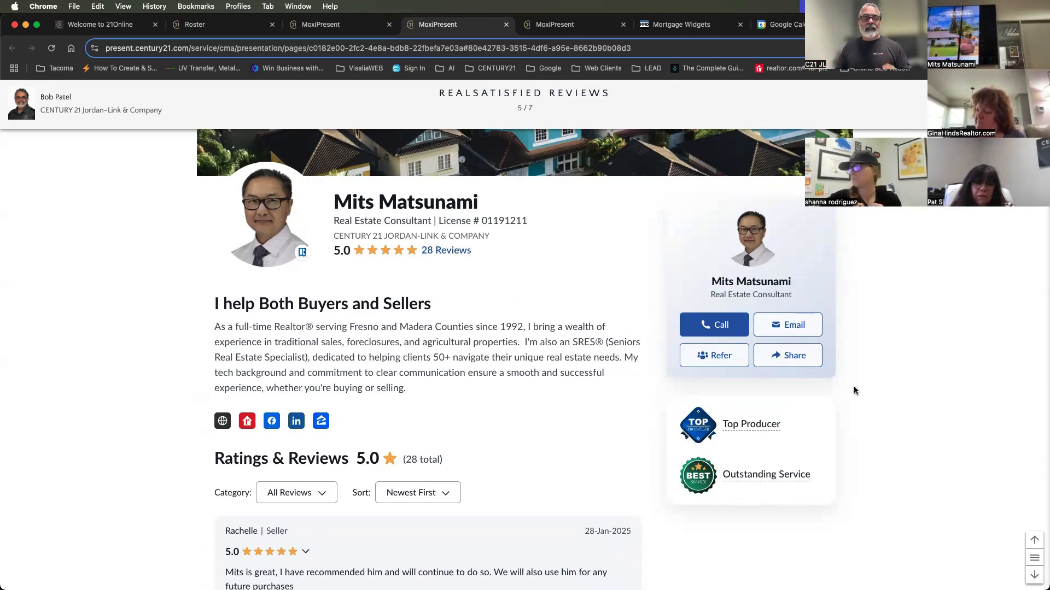
{"action": "left_click", "coordinate": [1035, 575]}
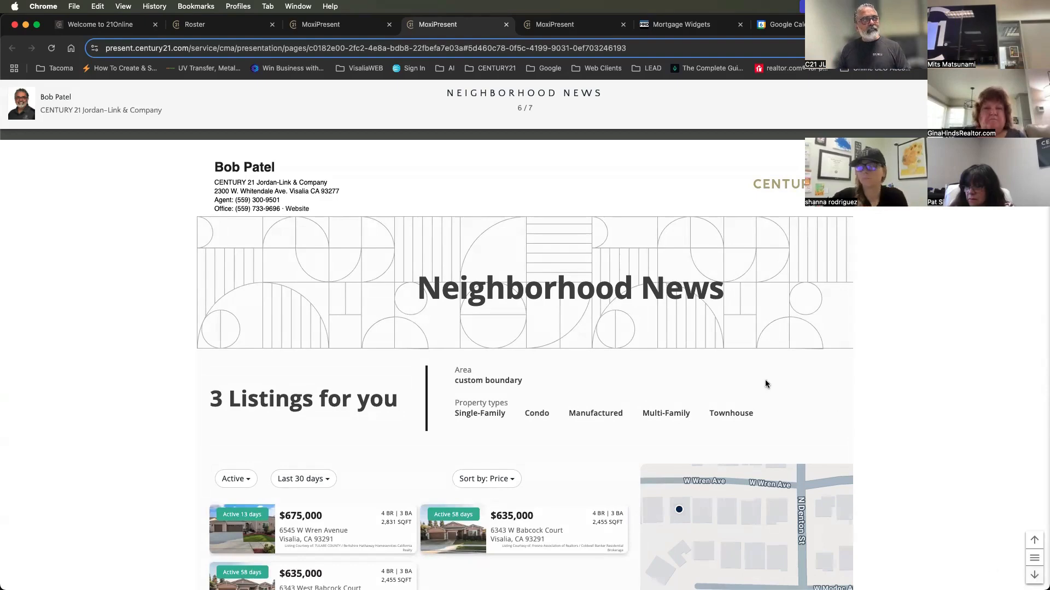
{"action": "scroll", "coordinate": [497, 440], "scroll_direction": "down", "scroll_amount": 6}
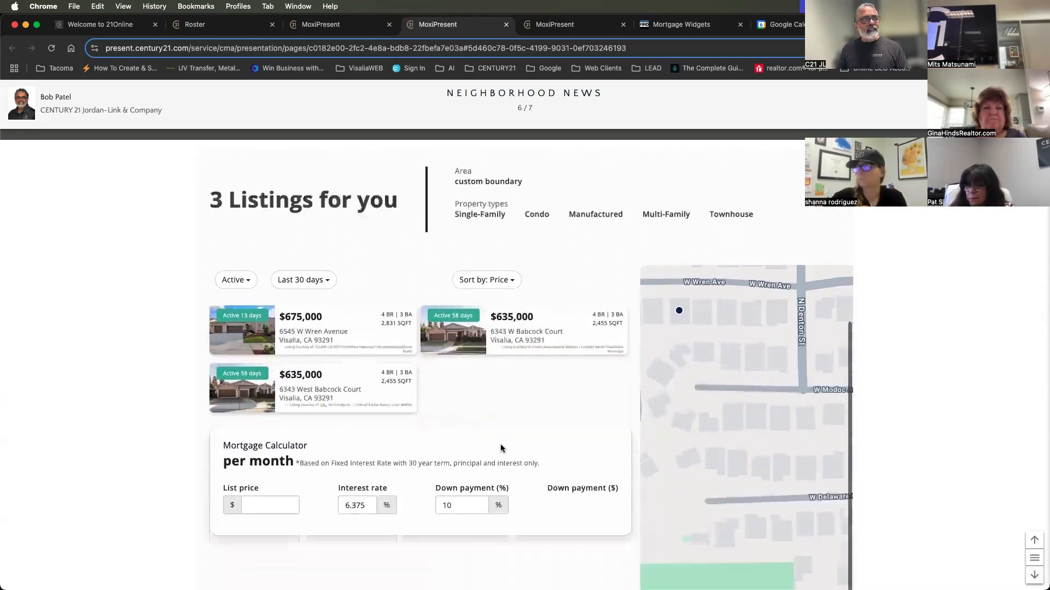
{"action": "scroll", "coordinate": [500, 447], "scroll_direction": "up", "scroll_amount": 6}
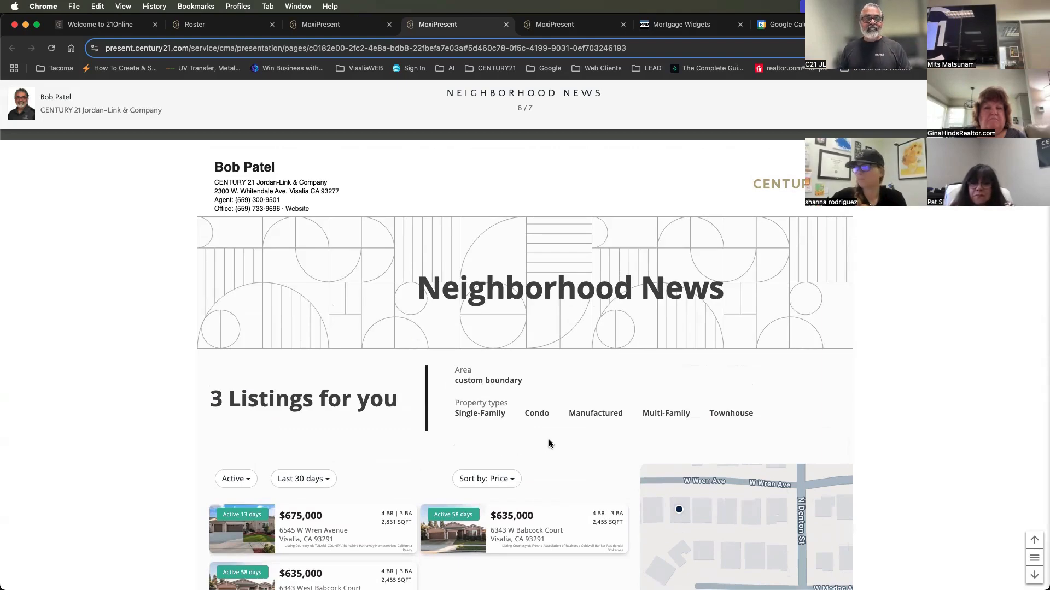
Examine the Neighborhood News market trends, monthly changes and price range chart down to the contact form, and return to the listings
{"action": "scroll", "coordinate": [549, 444], "scroll_direction": "down", "scroll_amount": 5}
{"action": "scroll", "coordinate": [551, 448], "scroll_direction": "down", "scroll_amount": 10}
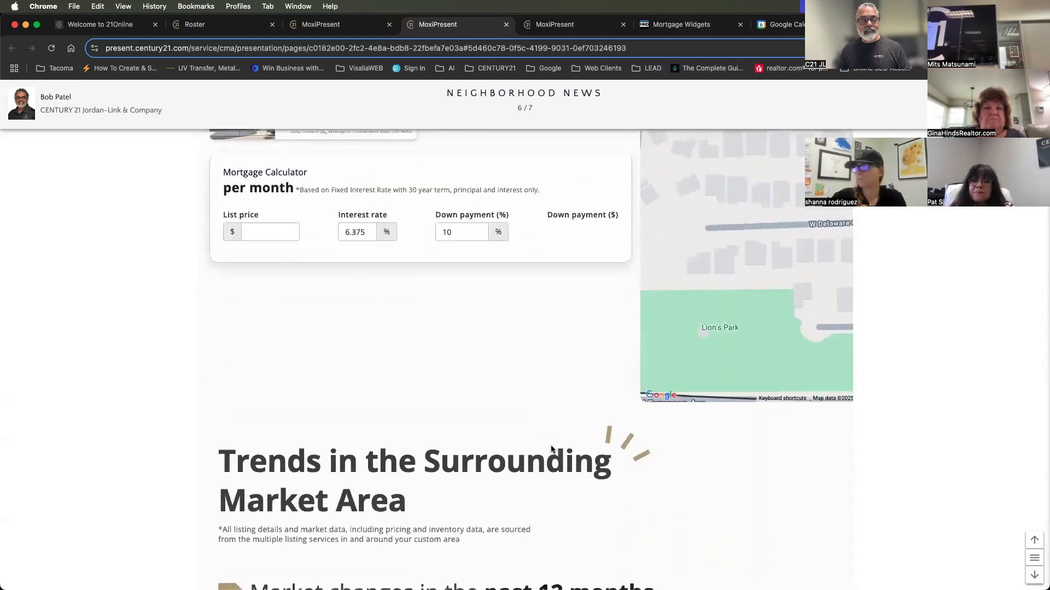
{"action": "scroll", "coordinate": [551, 450], "scroll_direction": "down", "scroll_amount": 8}
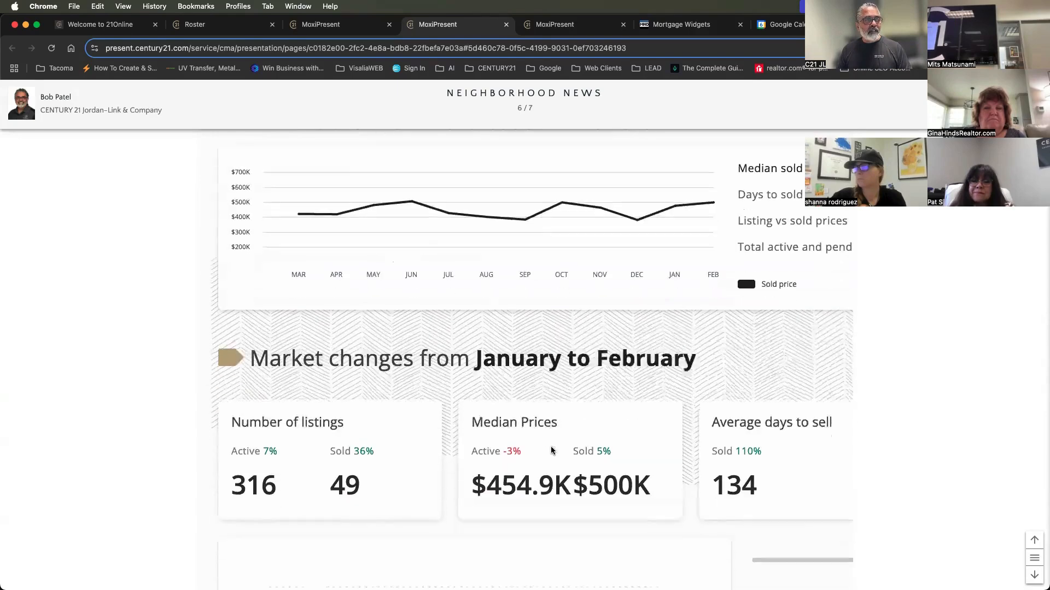
{"action": "scroll", "coordinate": [551, 450], "scroll_direction": "down", "scroll_amount": 1}
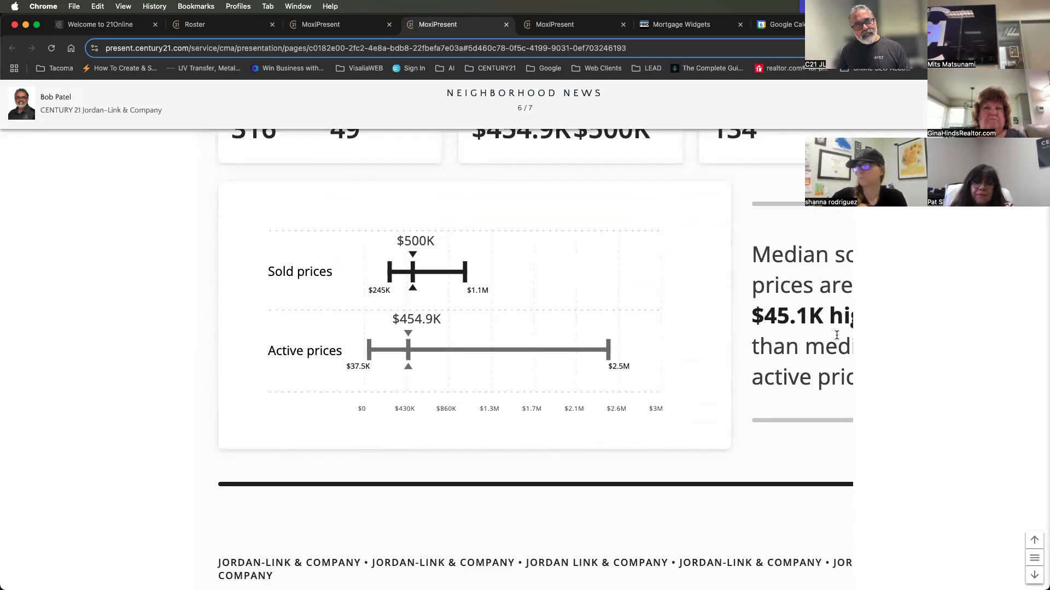
{"action": "scroll", "coordinate": [837, 335], "scroll_direction": "down", "scroll_amount": 12}
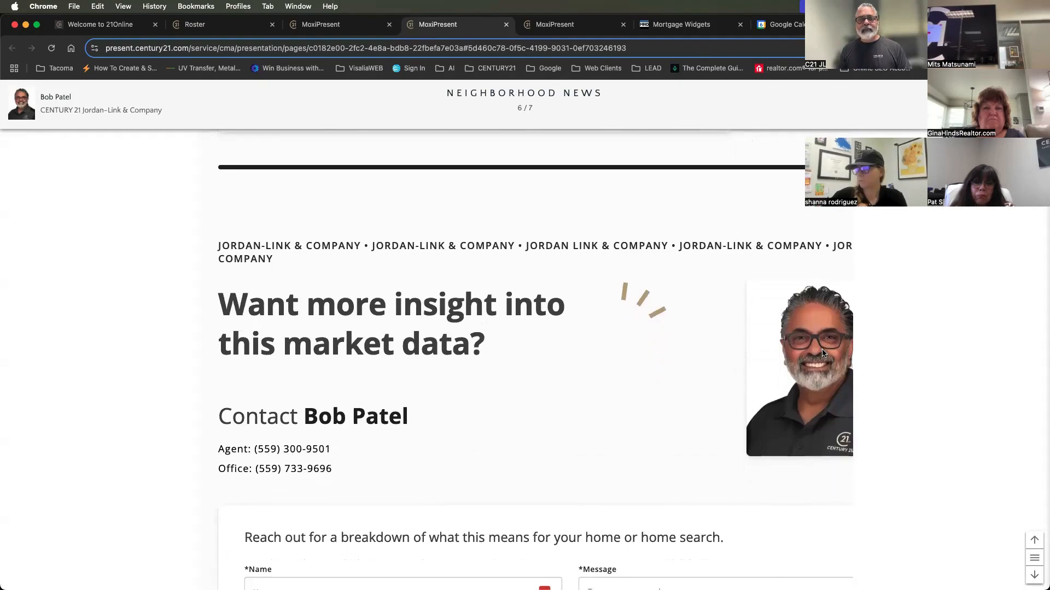
{"action": "scroll", "coordinate": [822, 353], "scroll_direction": "down", "scroll_amount": 10}
{"action": "scroll", "coordinate": [821, 354], "scroll_direction": "up", "scroll_amount": 20}
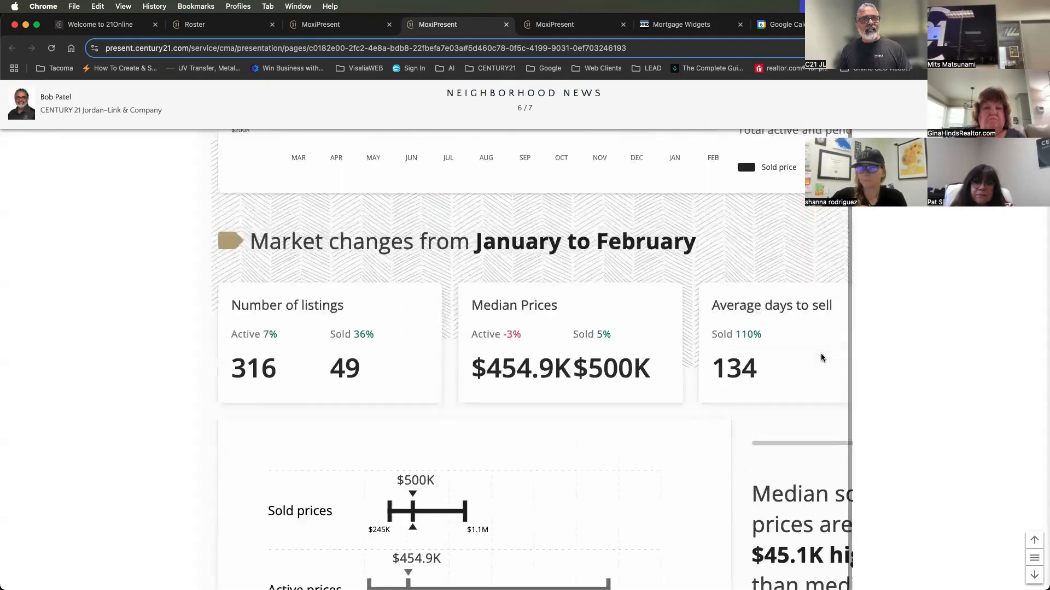
{"action": "scroll", "coordinate": [821, 358], "scroll_direction": "up", "scroll_amount": 20}
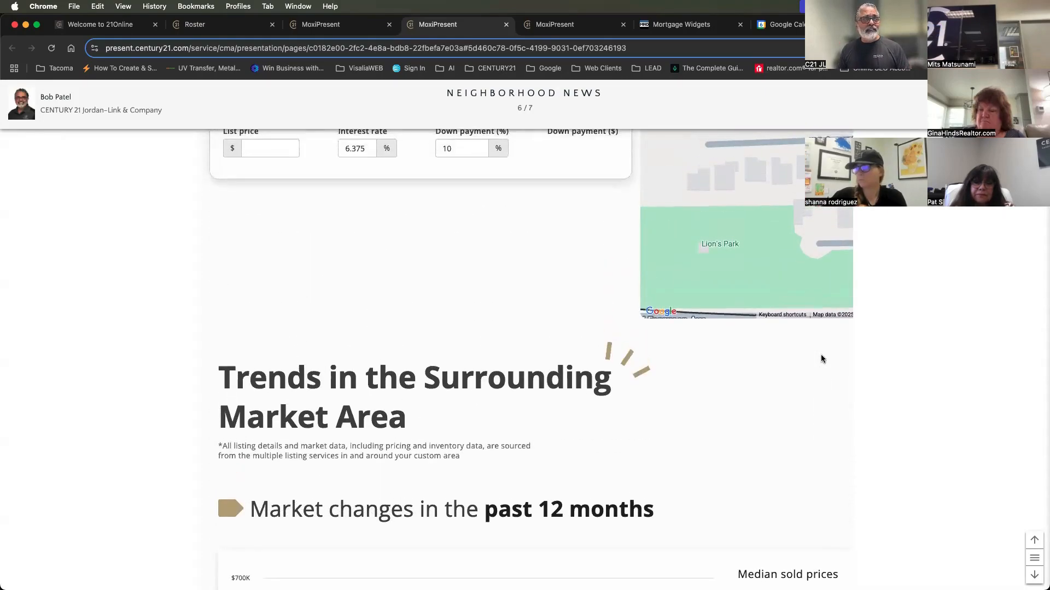
{"action": "scroll", "coordinate": [821, 358], "scroll_direction": "up", "scroll_amount": 10}
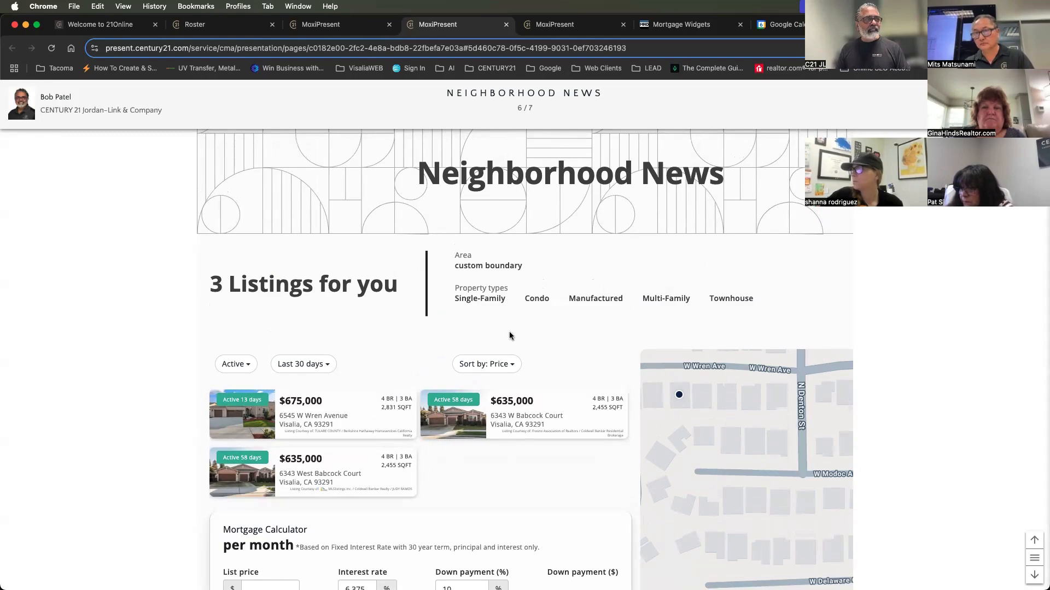
Open the $675,000 listing's summary from the Neighborhood News listings and browse its photos to the fourth one
{"action": "scroll", "coordinate": [581, 404], "scroll_direction": "down", "scroll_amount": 3}
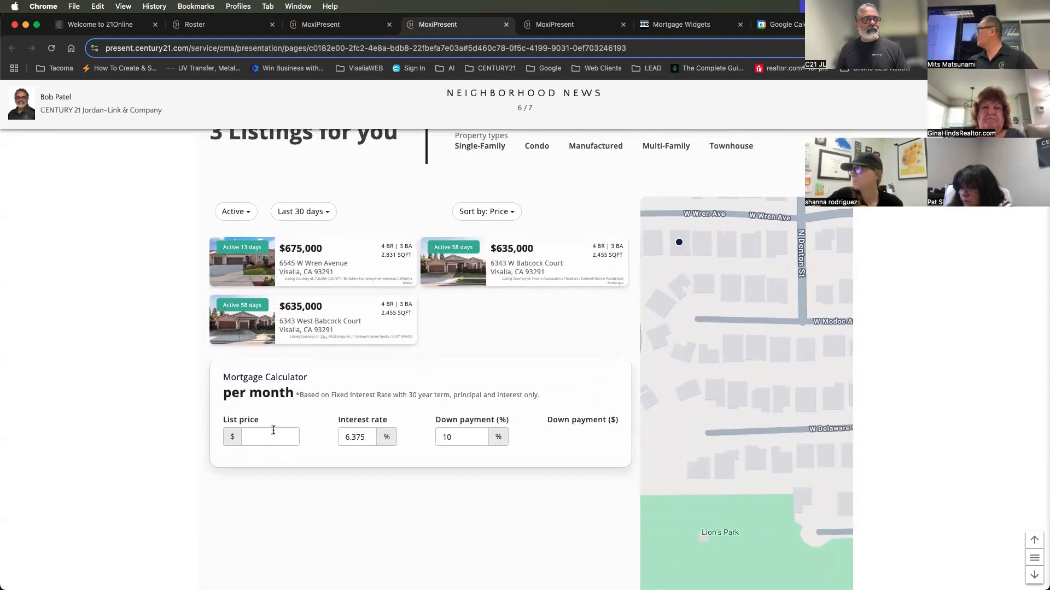
{"action": "scroll", "coordinate": [506, 450], "scroll_direction": "down", "scroll_amount": 4}
{"action": "scroll", "coordinate": [506, 449], "scroll_direction": "up", "scroll_amount": 8}
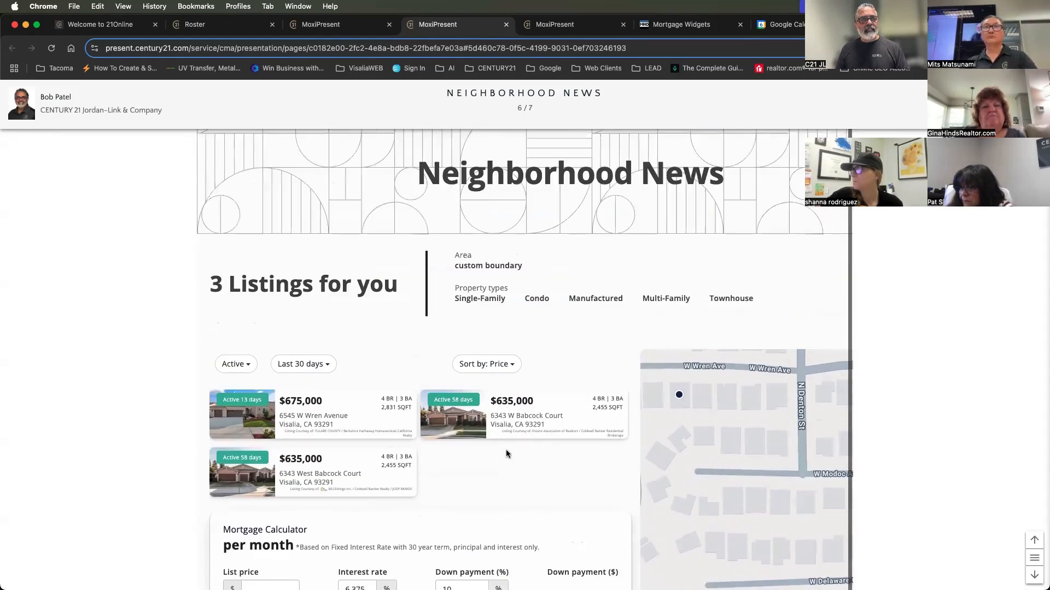
{"action": "scroll", "coordinate": [392, 517], "scroll_direction": "down", "scroll_amount": 1}
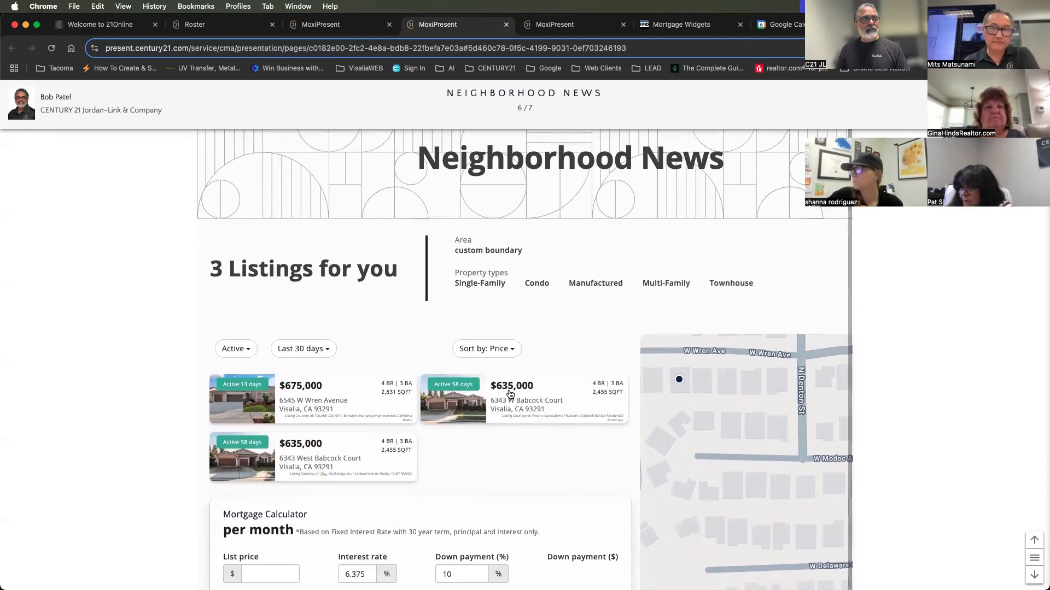
{"action": "left_click", "coordinate": [257, 408]}
{"action": "scroll", "coordinate": [336, 415], "scroll_direction": "down", "scroll_amount": 3}
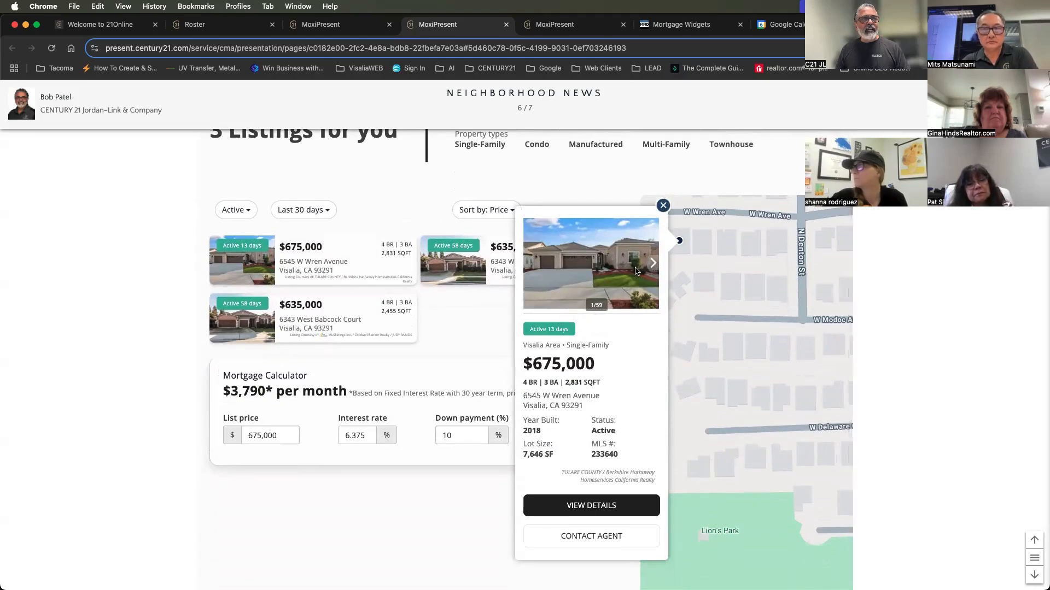
{"action": "left_click", "coordinate": [653, 266]}
{"action": "left_click", "coordinate": [654, 266]}
{"action": "left_click", "coordinate": [654, 266]}
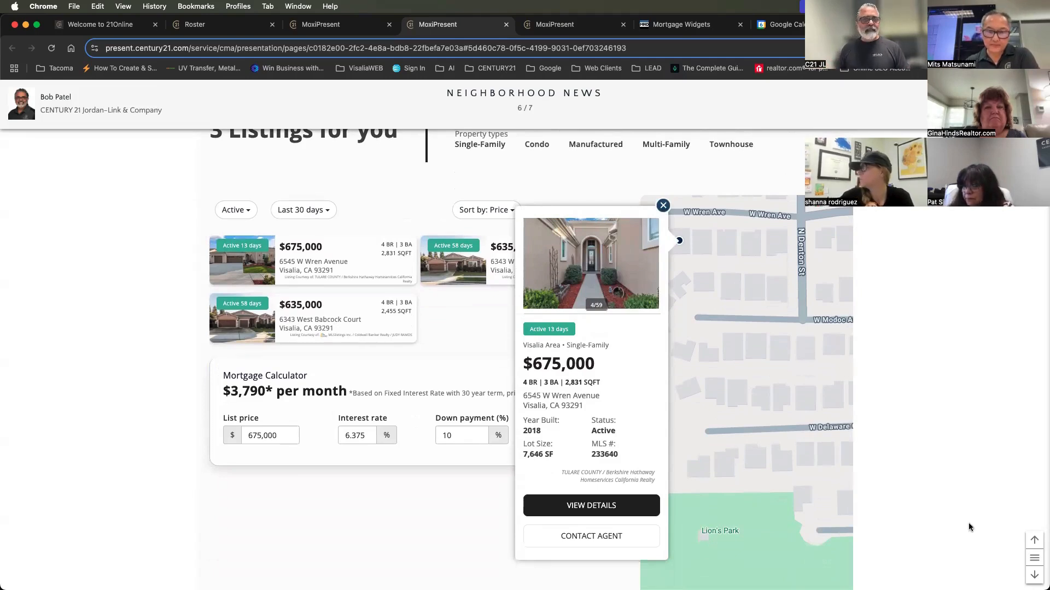
Go to the presentation's final agent profile page and close the presentation view
{"action": "left_click", "coordinate": [1034, 575]}
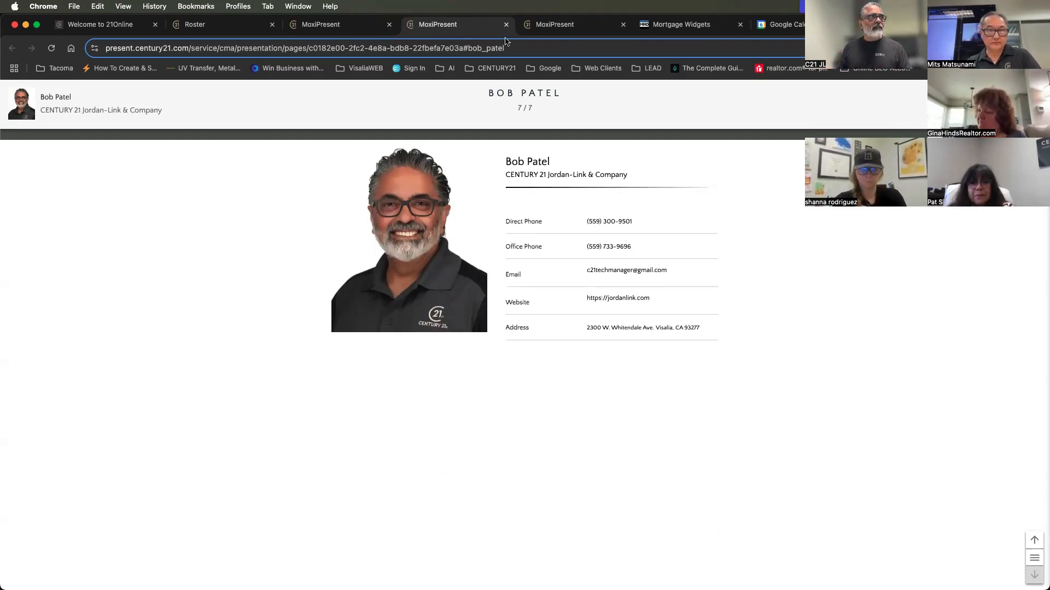
{"action": "left_click", "coordinate": [506, 25]}
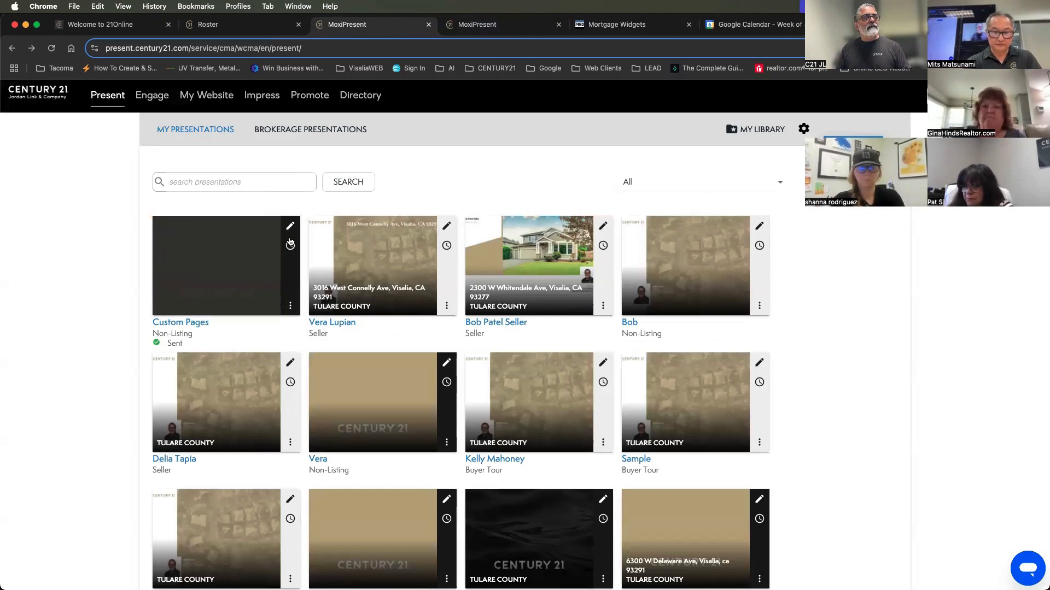
{"action": "left_click", "coordinate": [290, 226]}
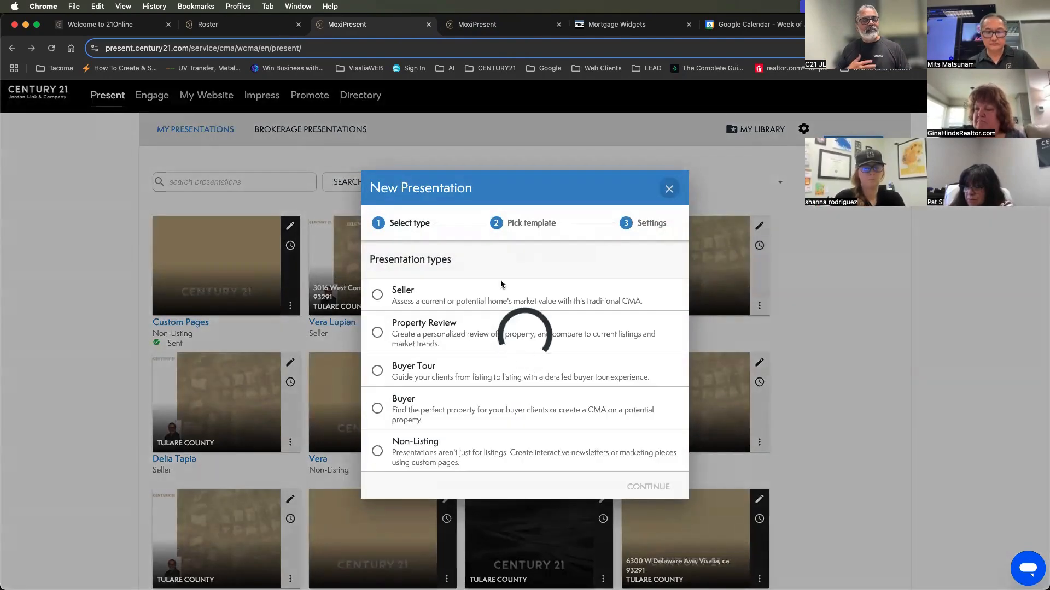
{"action": "left_click", "coordinate": [384, 456]}
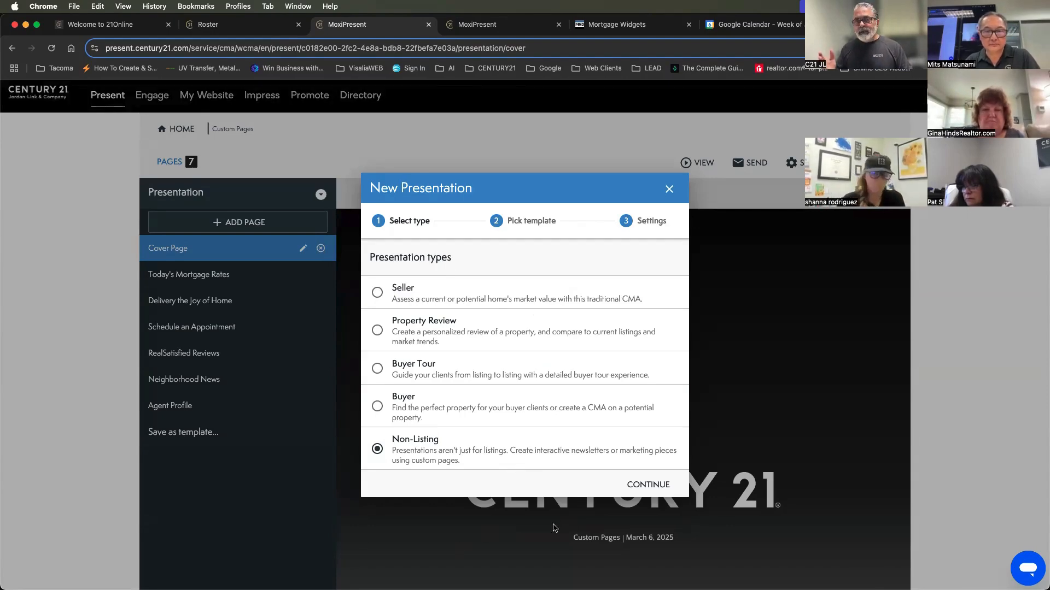
{"action": "left_click", "coordinate": [669, 189]}
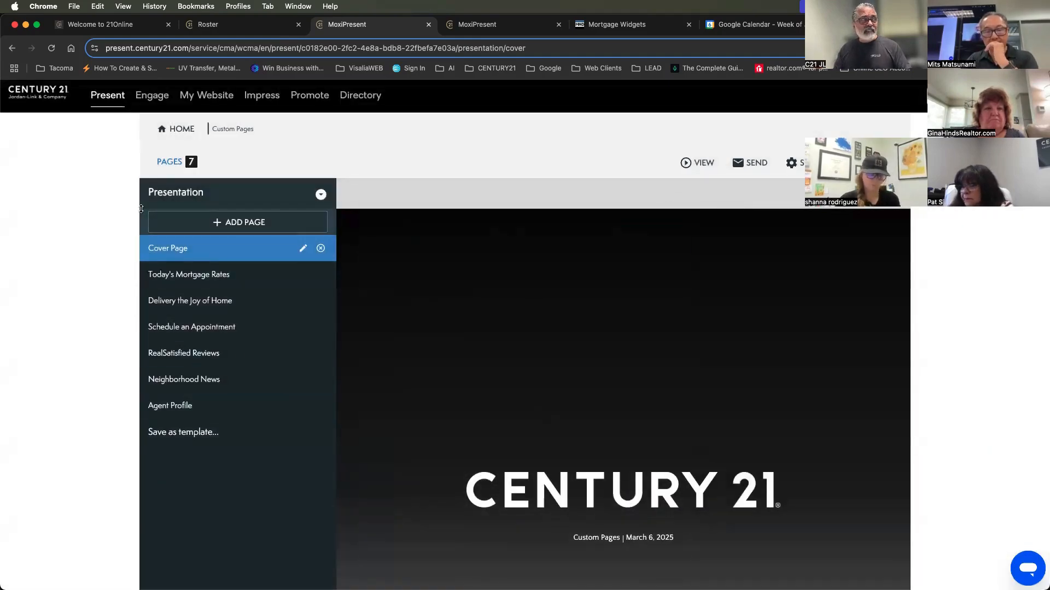
{"action": "left_click", "coordinate": [173, 128]}
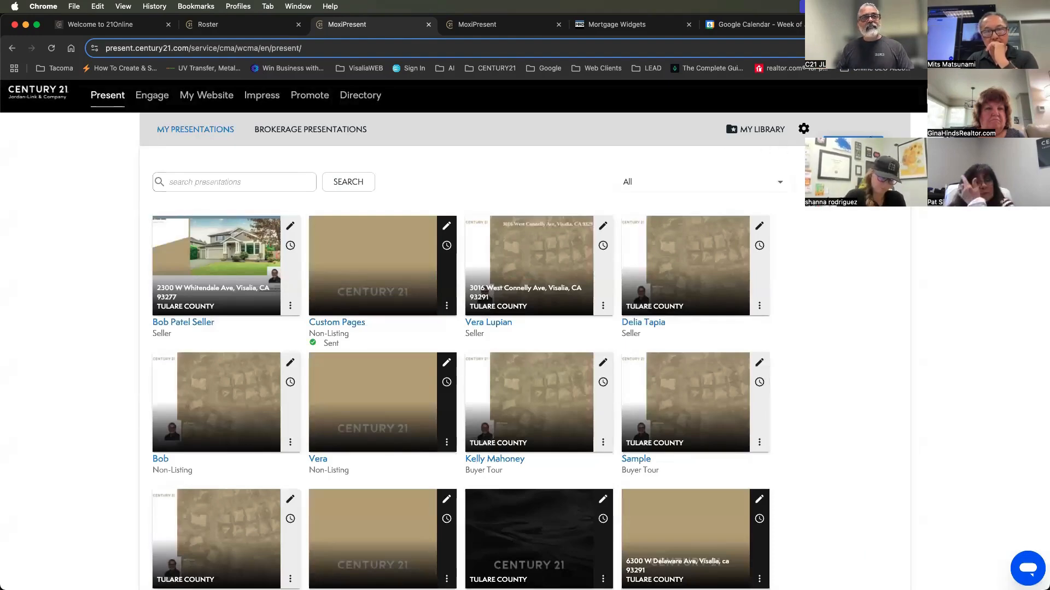
{"action": "left_click", "coordinate": [853, 129]}
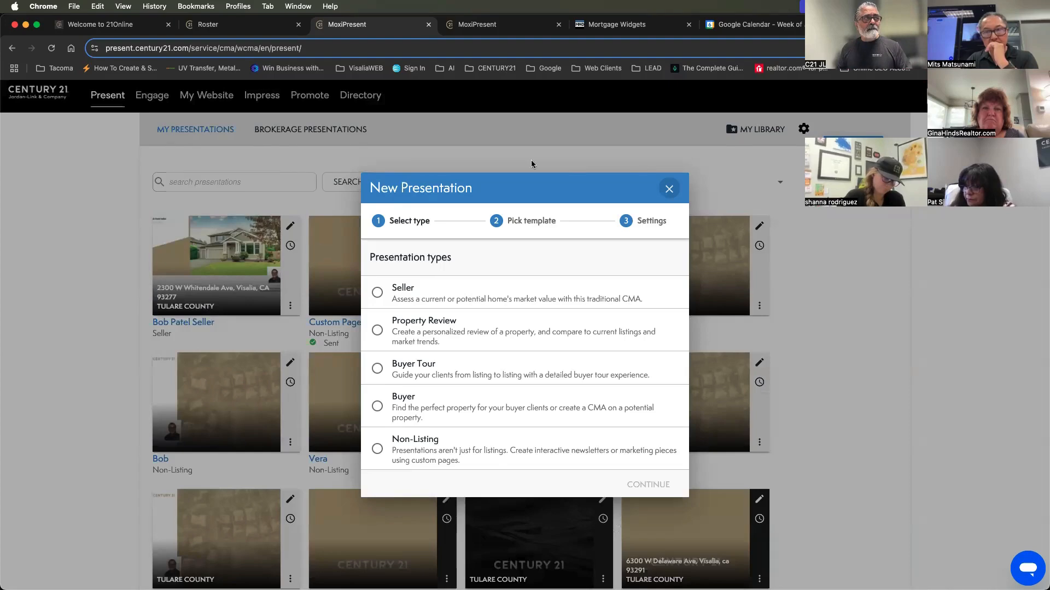
{"action": "left_click", "coordinate": [669, 189]}
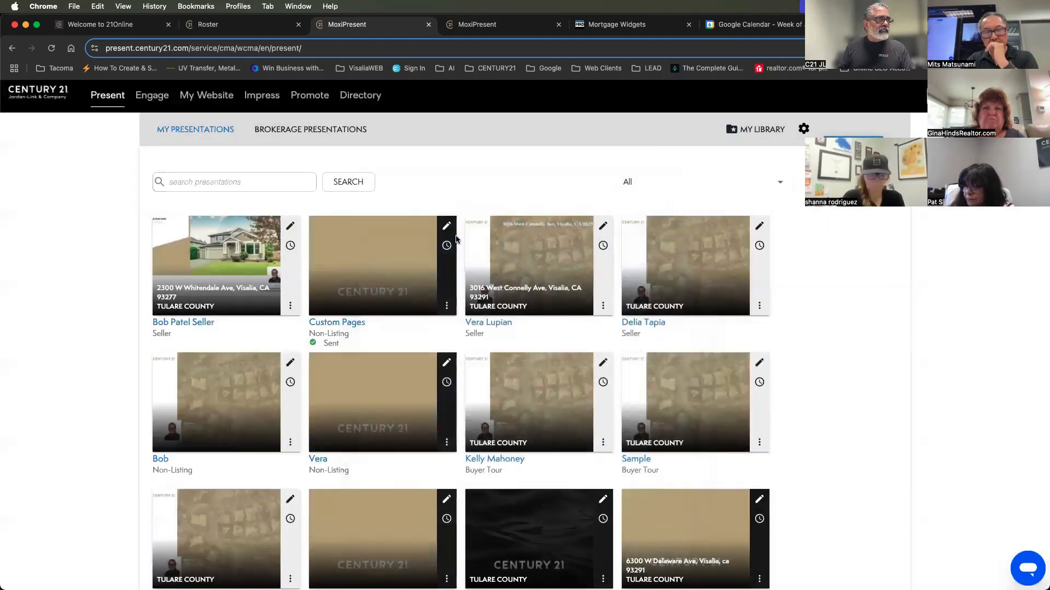
Open the Custom Pages presentation for editing and build a new page with the single-block layout in web view
{"action": "left_click", "coordinate": [451, 231]}
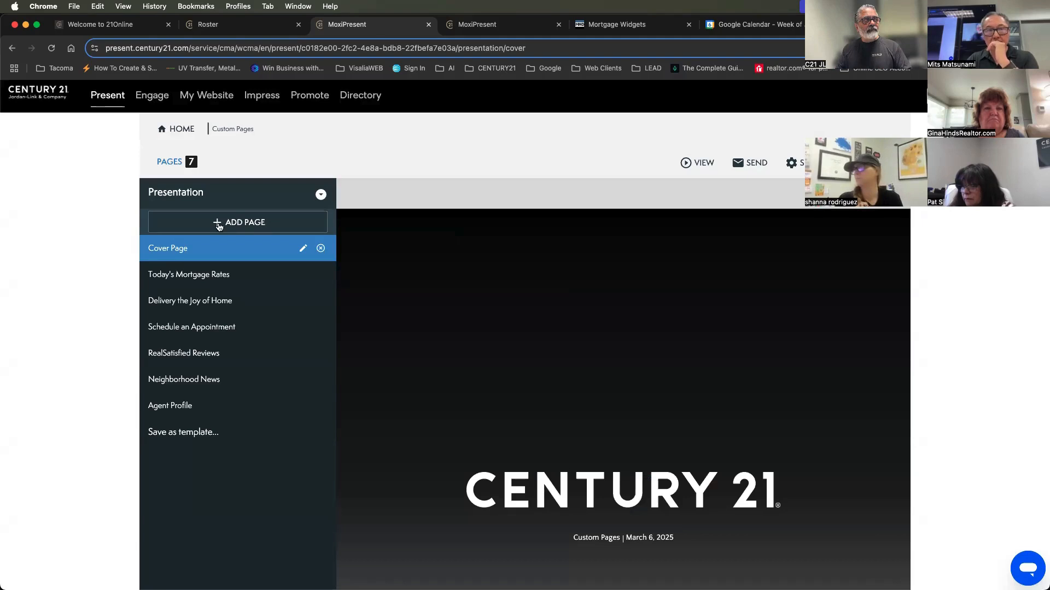
{"action": "left_click", "coordinate": [238, 223]}
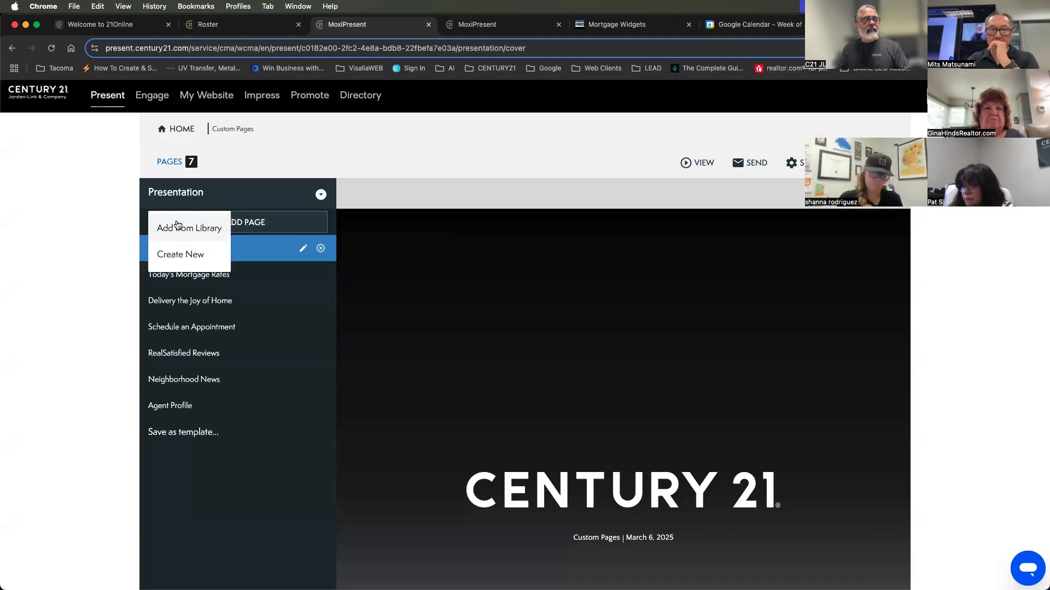
{"action": "left_click", "coordinate": [180, 256]}
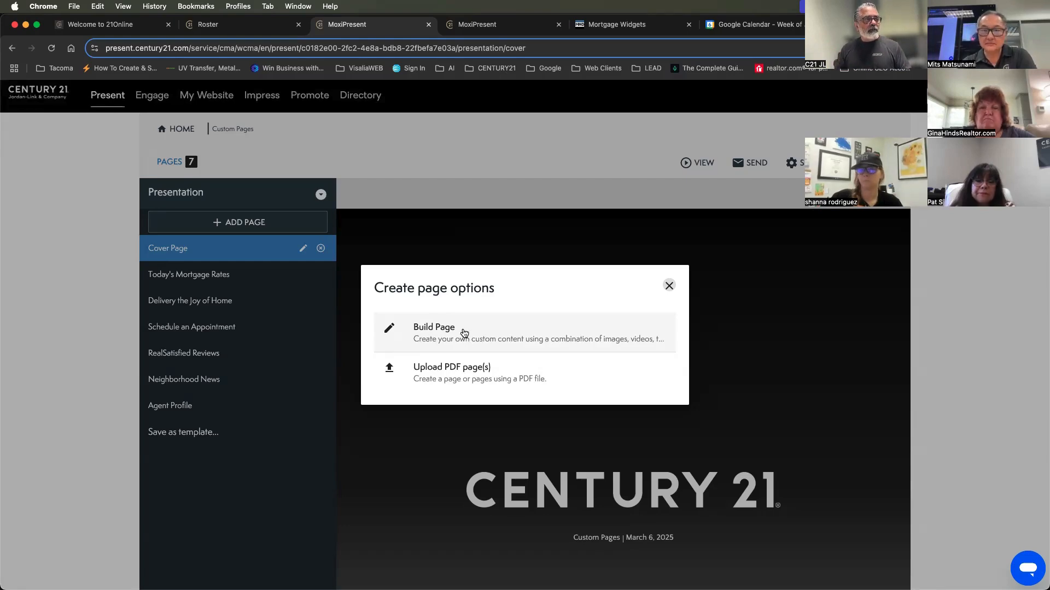
{"action": "left_click", "coordinate": [463, 332]}
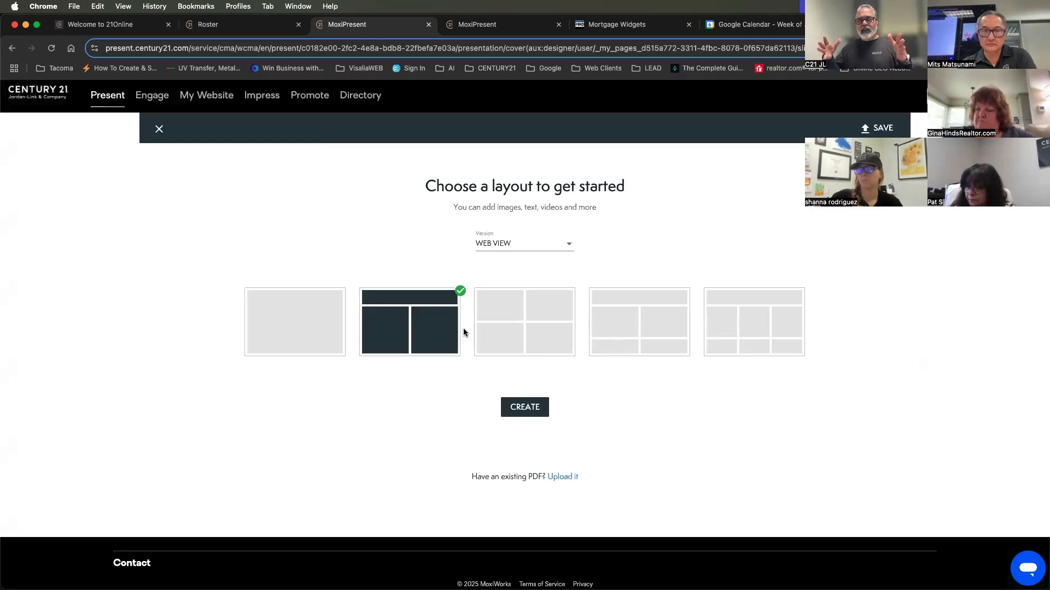
{"action": "left_click", "coordinate": [299, 330]}
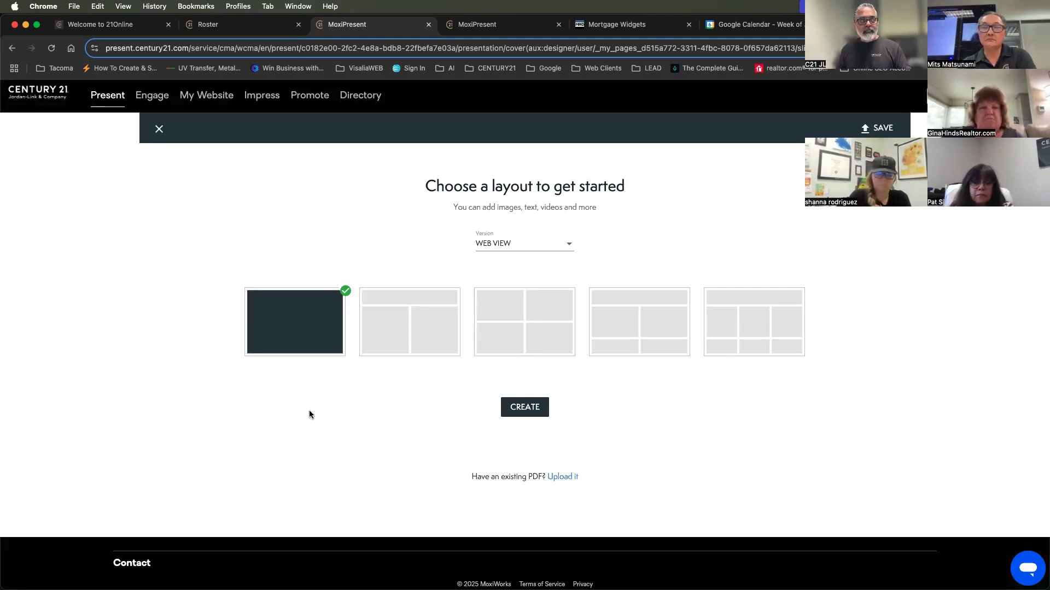
{"action": "left_click", "coordinate": [526, 410]}
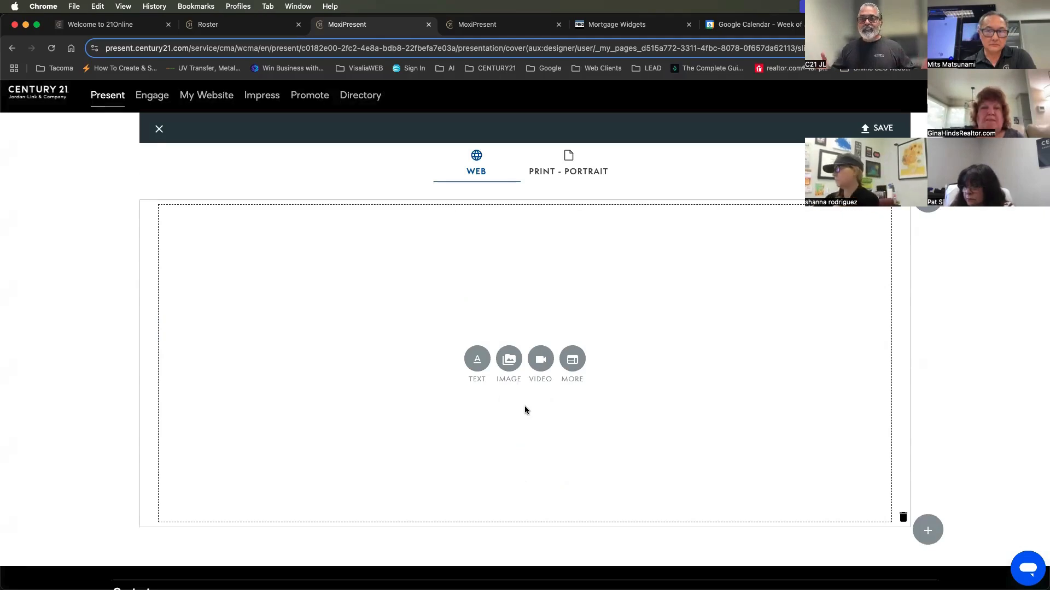
Try a text block in the new page, remove it, and insert the military branch seals image from the image library instead
{"action": "left_click", "coordinate": [476, 364]}
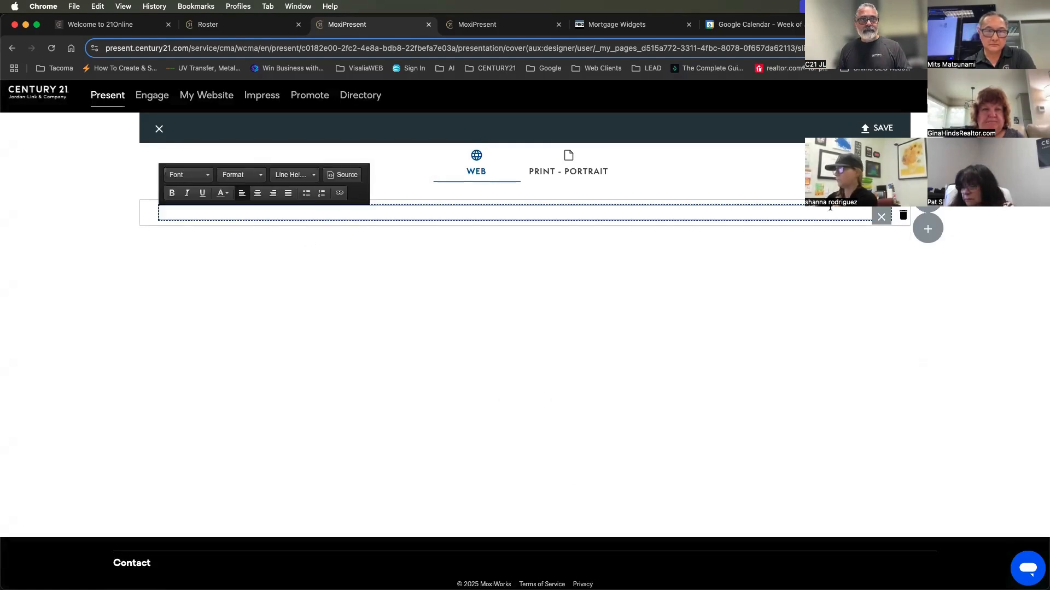
{"action": "left_click", "coordinate": [881, 217]}
{"action": "left_click", "coordinate": [508, 364]}
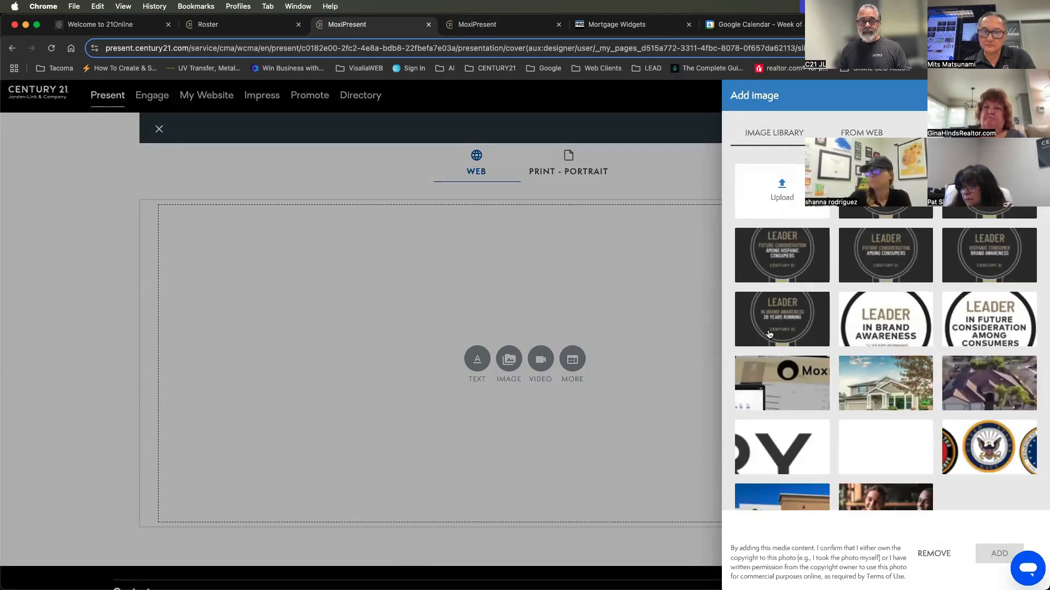
{"action": "left_click", "coordinate": [988, 445]}
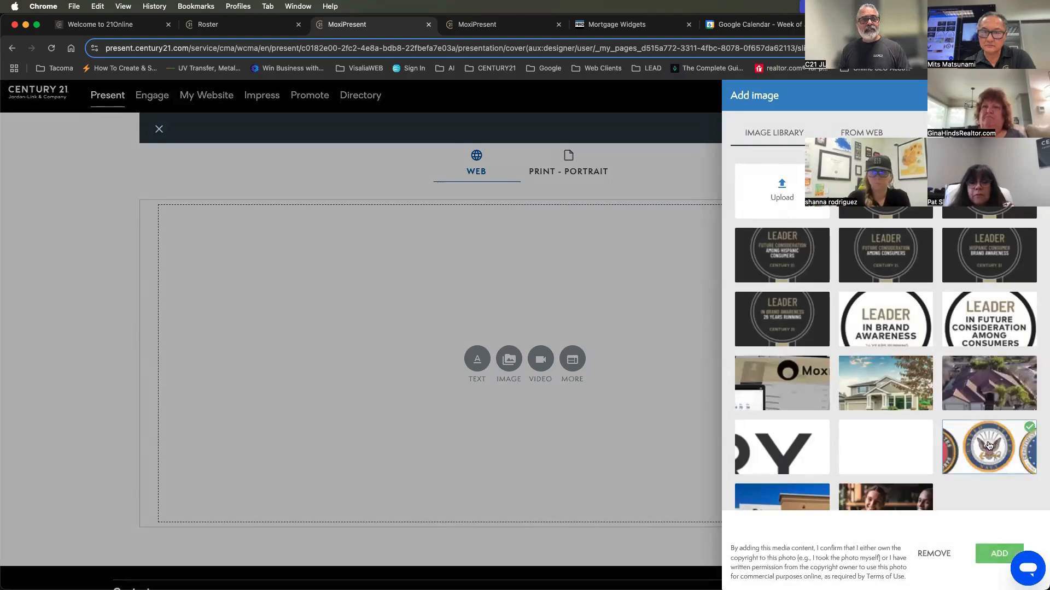
{"action": "left_click", "coordinate": [1005, 552]}
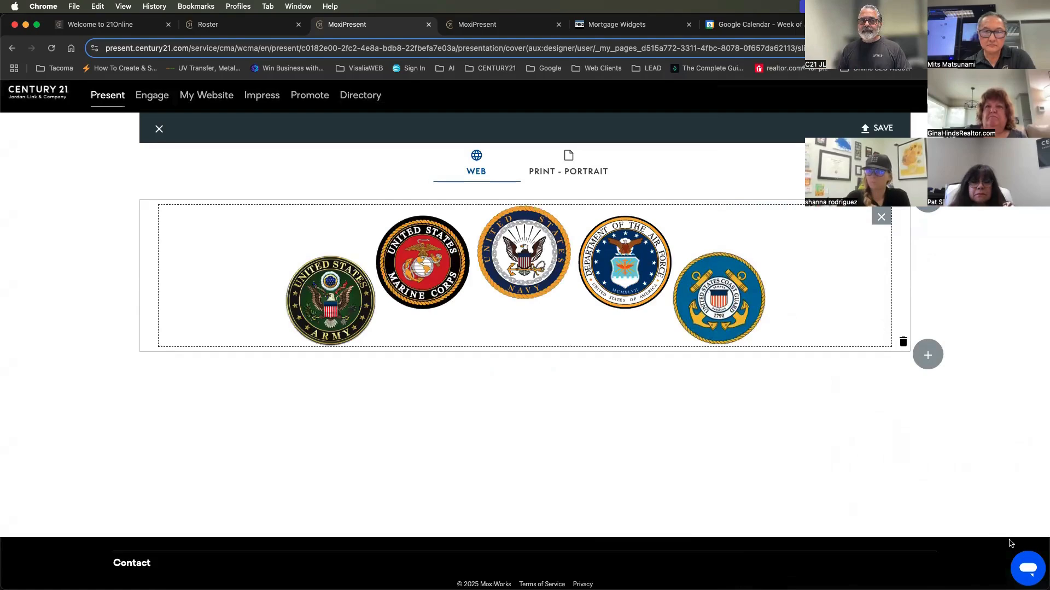
Add a row of three equal modules below the military seals image
{"action": "left_click", "coordinate": [927, 357]}
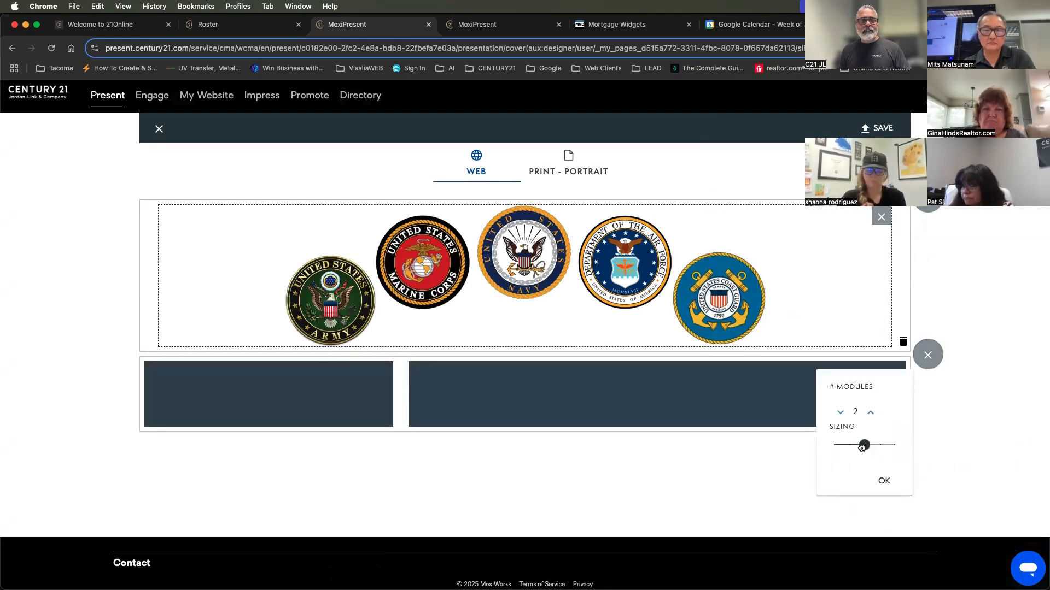
{"action": "left_click_drag", "start_coordinate": [862, 447], "coordinate": [878, 446]}
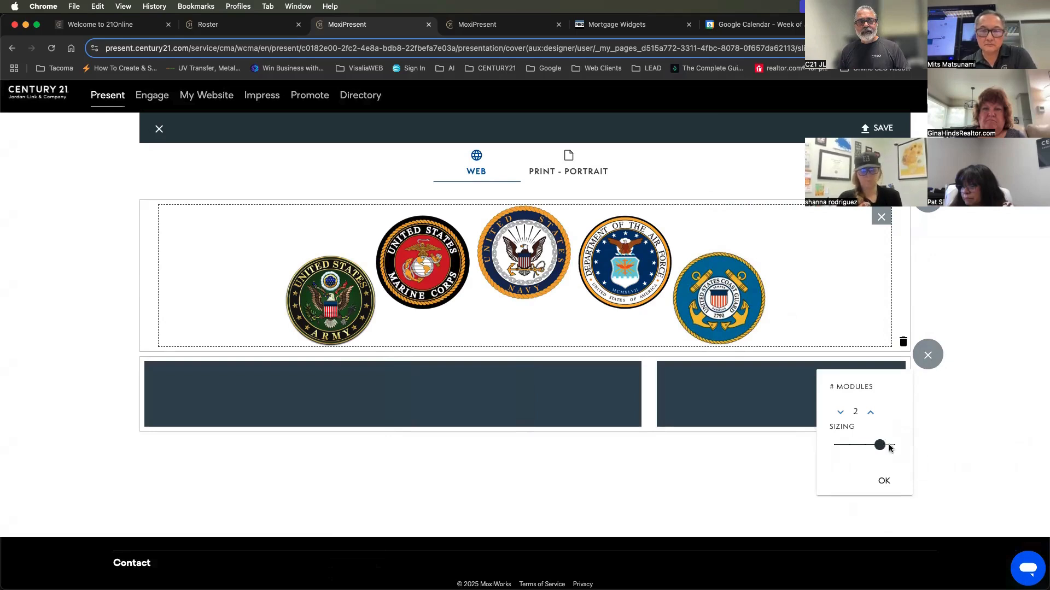
{"action": "left_click", "coordinate": [871, 413]}
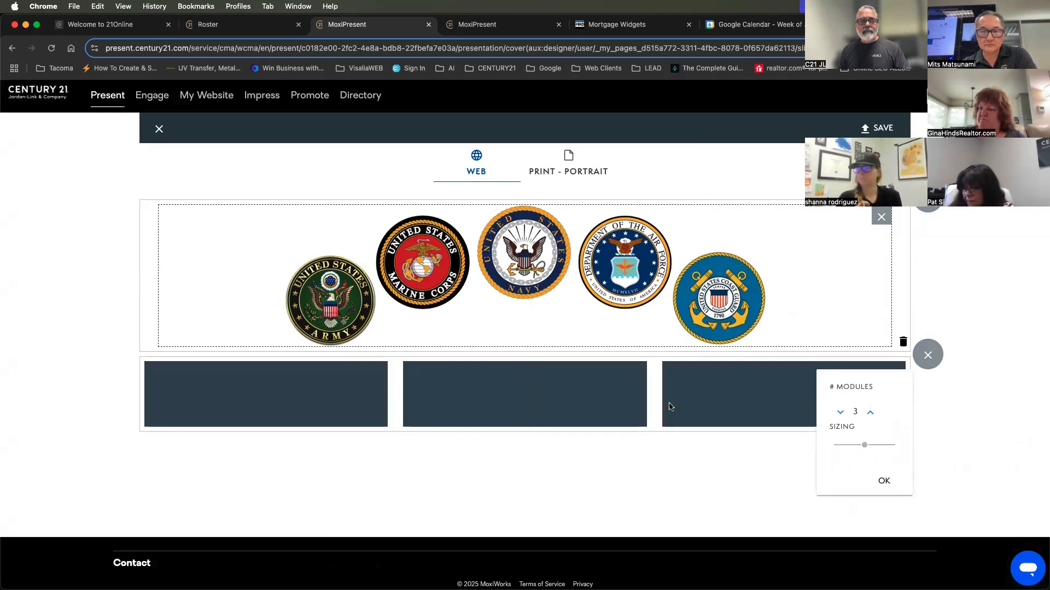
{"action": "left_click", "coordinate": [881, 482]}
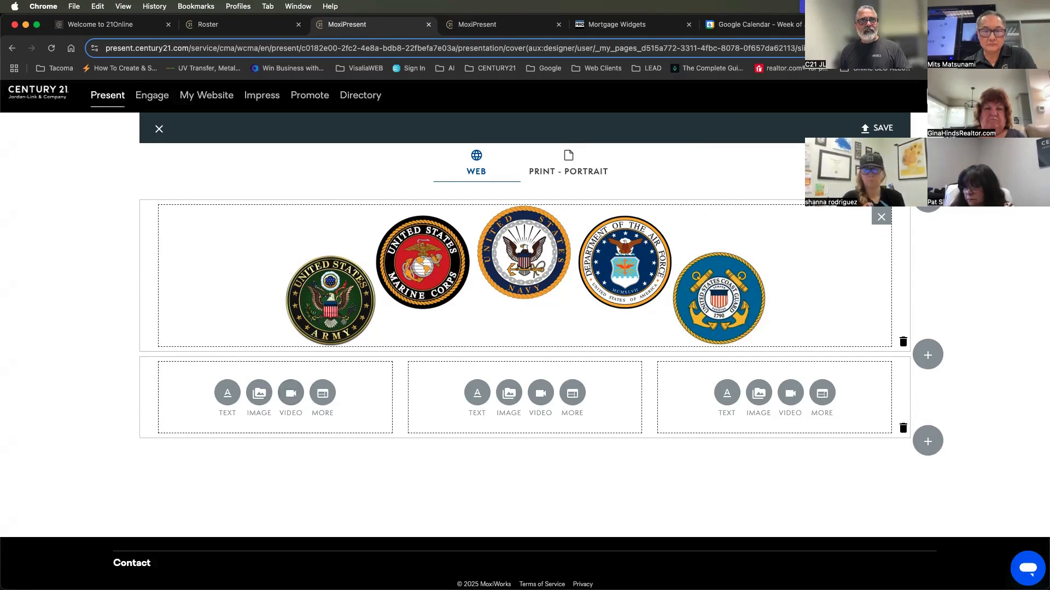
Open youtube.com in a new browser tab
{"action": "key", "text": "super+t"}
{"action": "left_click", "coordinate": [718, 45]}
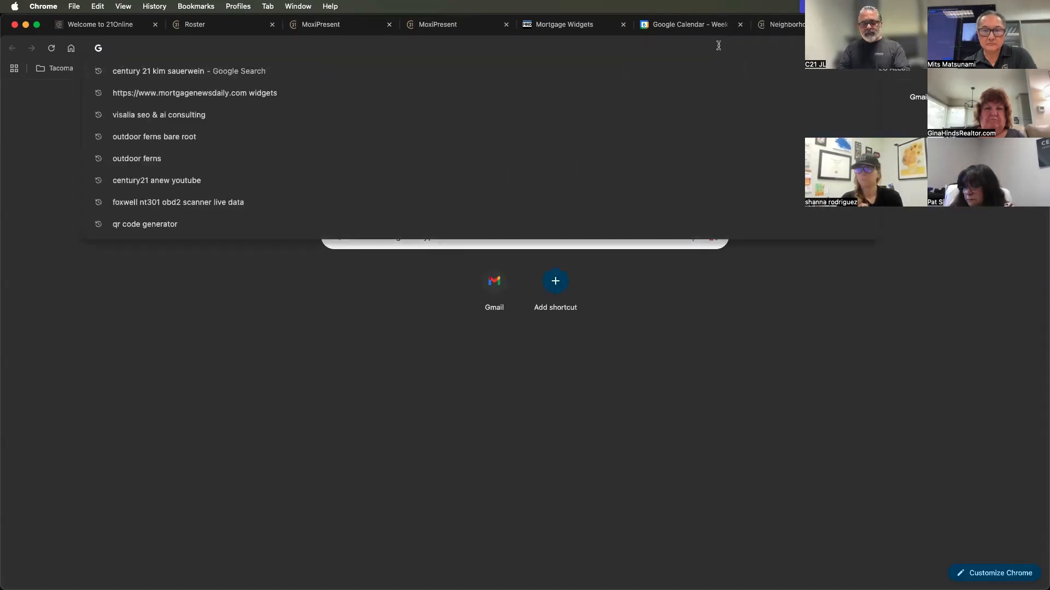
{"action": "type", "text": "t"}
{"action": "key", "text": "BackSpace"}
{"action": "key", "text": "BackSpace"}
{"action": "type", "text": "yout"}
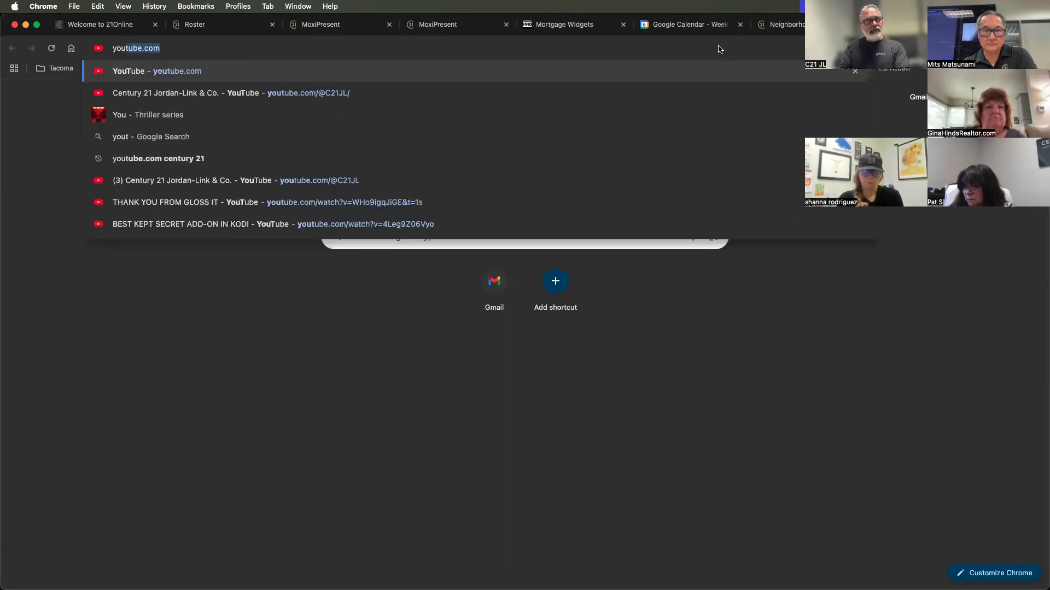
{"action": "type", "text": "ube.com"}
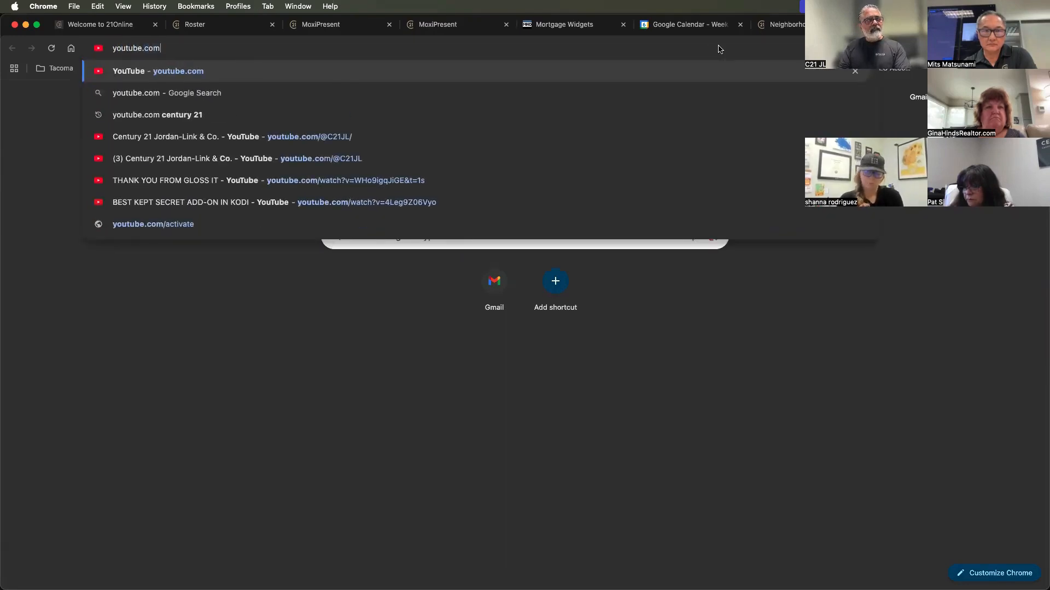
{"action": "key", "text": "Return"}
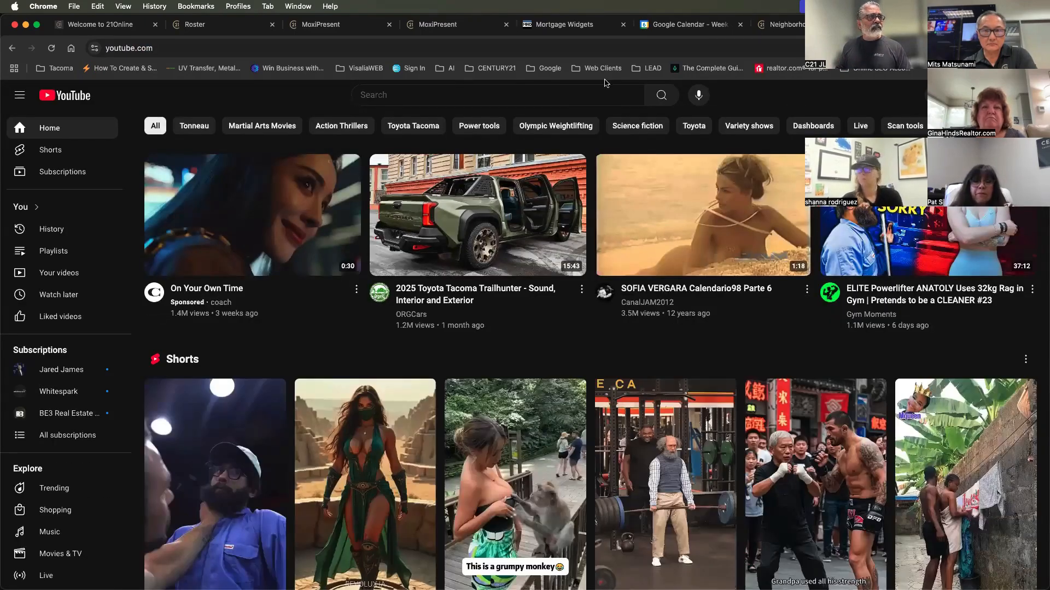
Search YouTube for "century 21", open the video "CENTURY 21® | Here's To Those Who Deliver The Extraordinary" and pause it
{"action": "left_click", "coordinate": [537, 93]}
{"action": "type", "text": "century 21"}
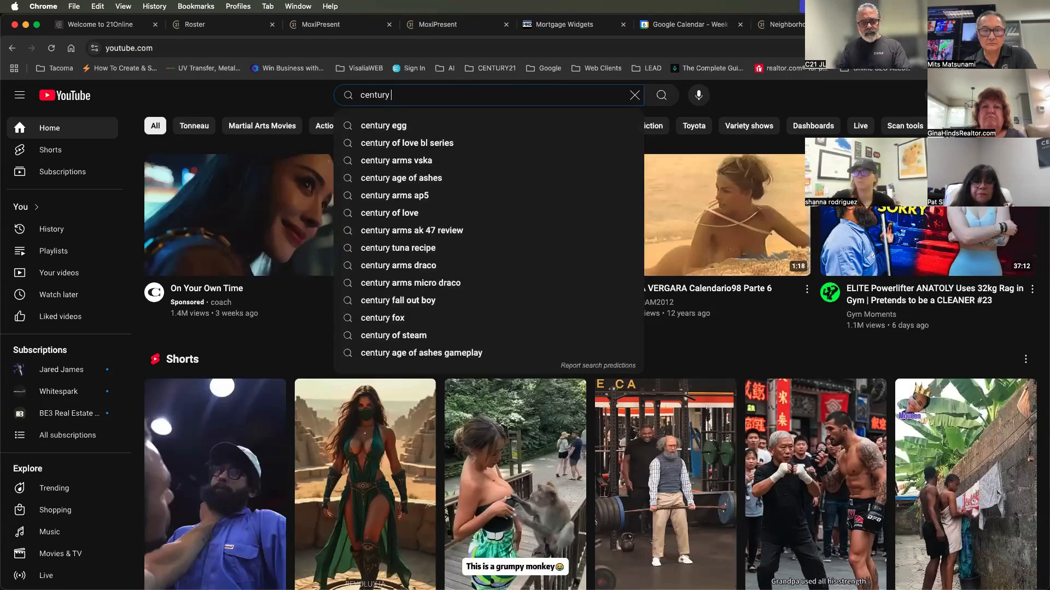
{"action": "key", "text": "Return"}
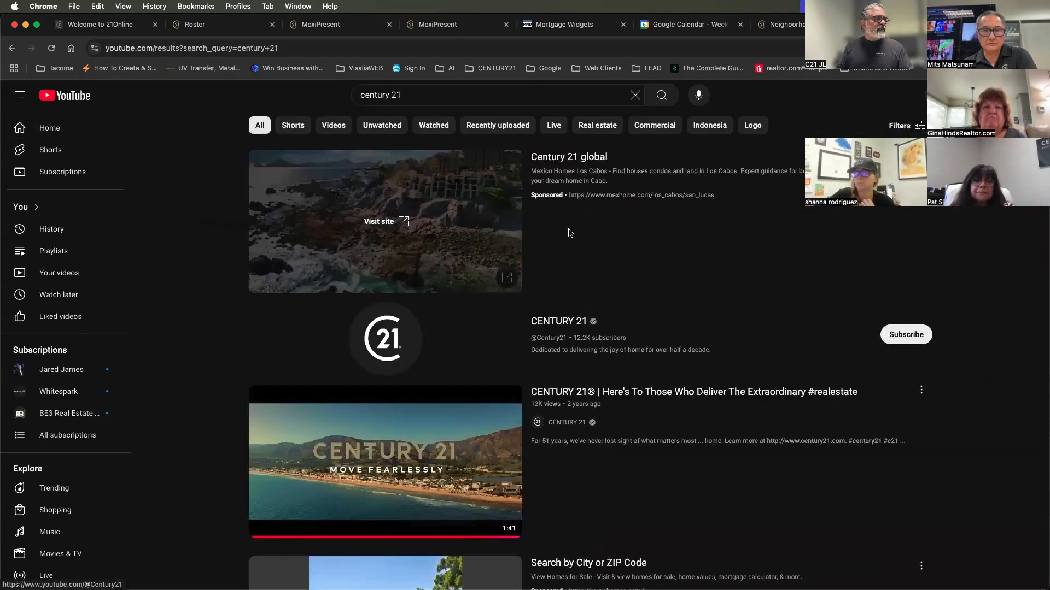
{"action": "left_click", "coordinate": [383, 204]}
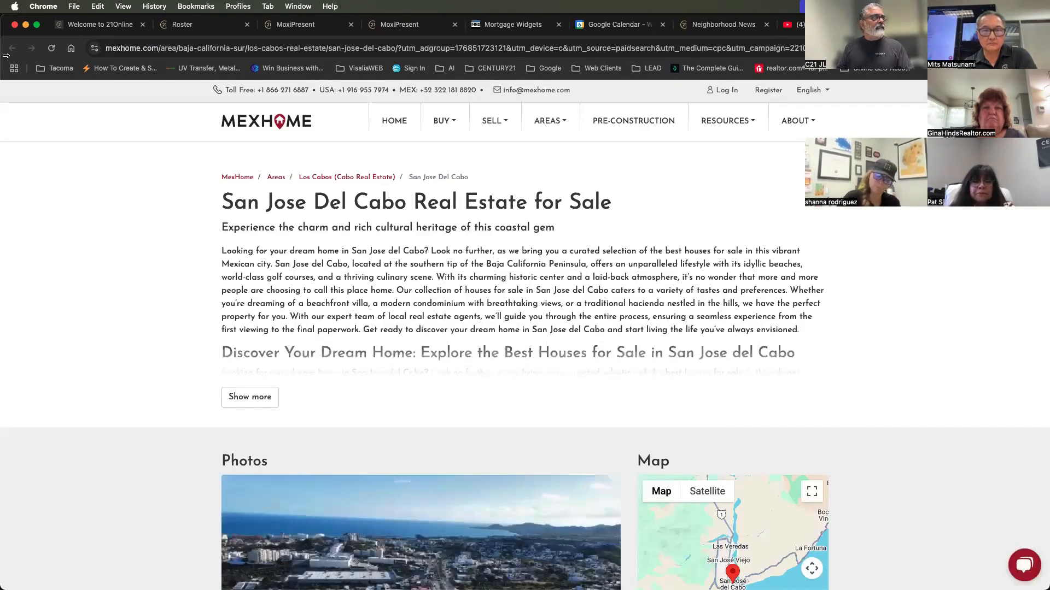
{"action": "left_click", "coordinate": [795, 24]}
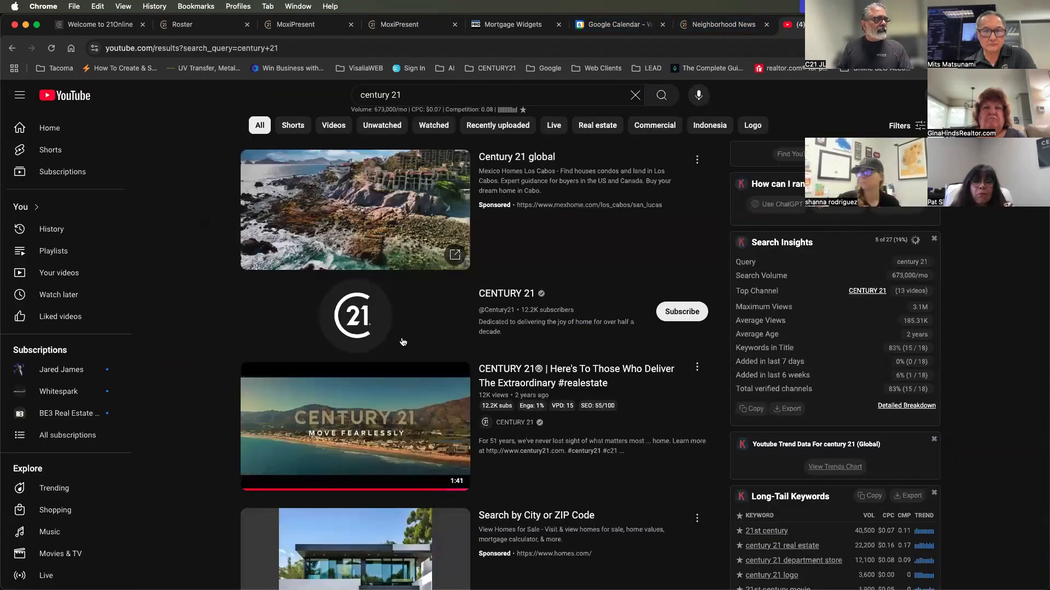
{"action": "left_click", "coordinate": [392, 427]}
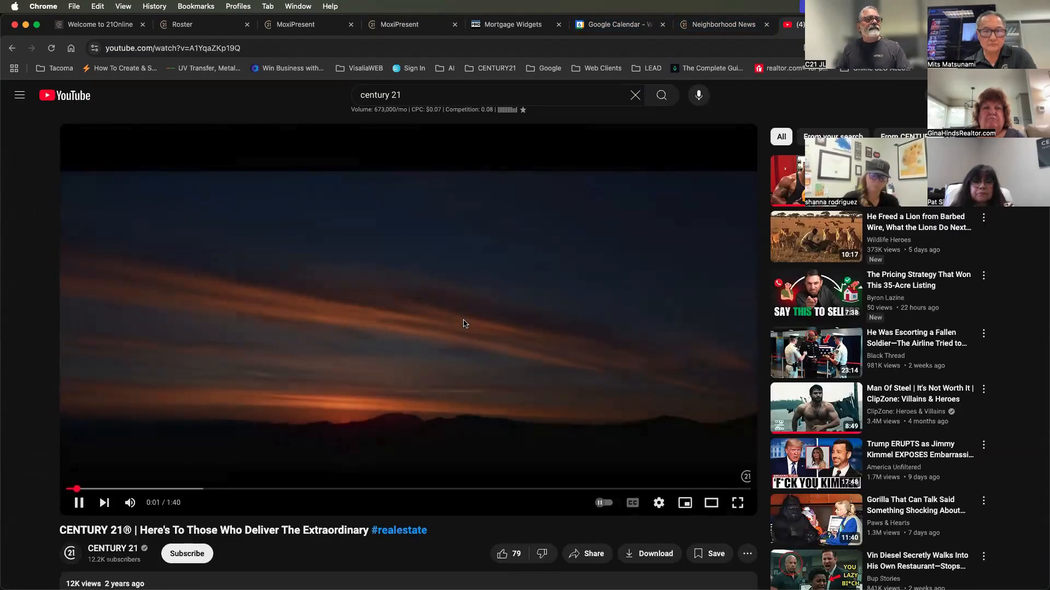
{"action": "left_click", "coordinate": [350, 398]}
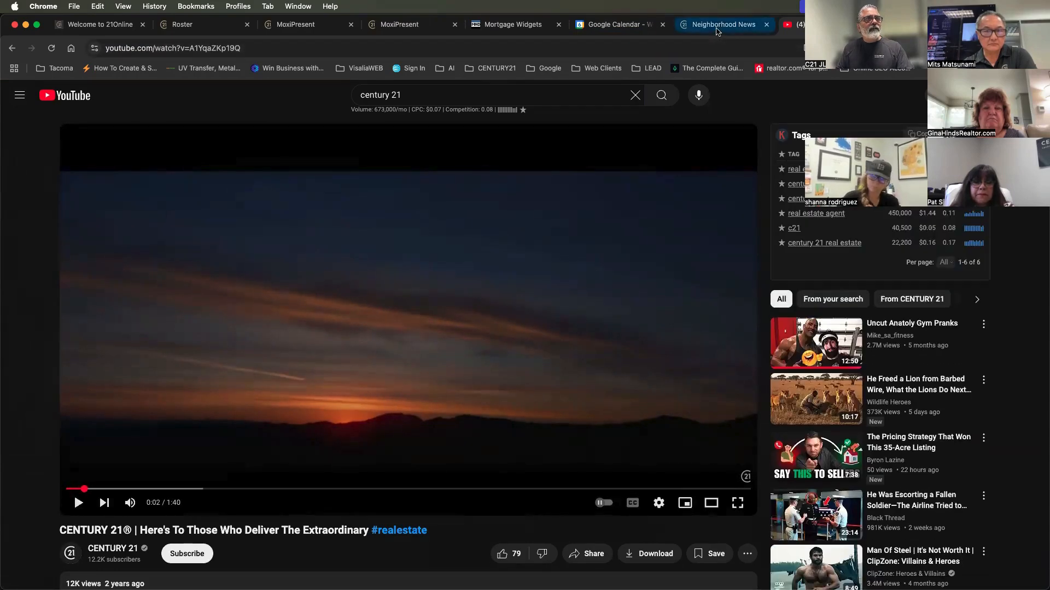
Return to the MoxiPresent page being built and start adding a video to the first block of the three-block row
{"action": "left_click", "coordinate": [717, 28]}
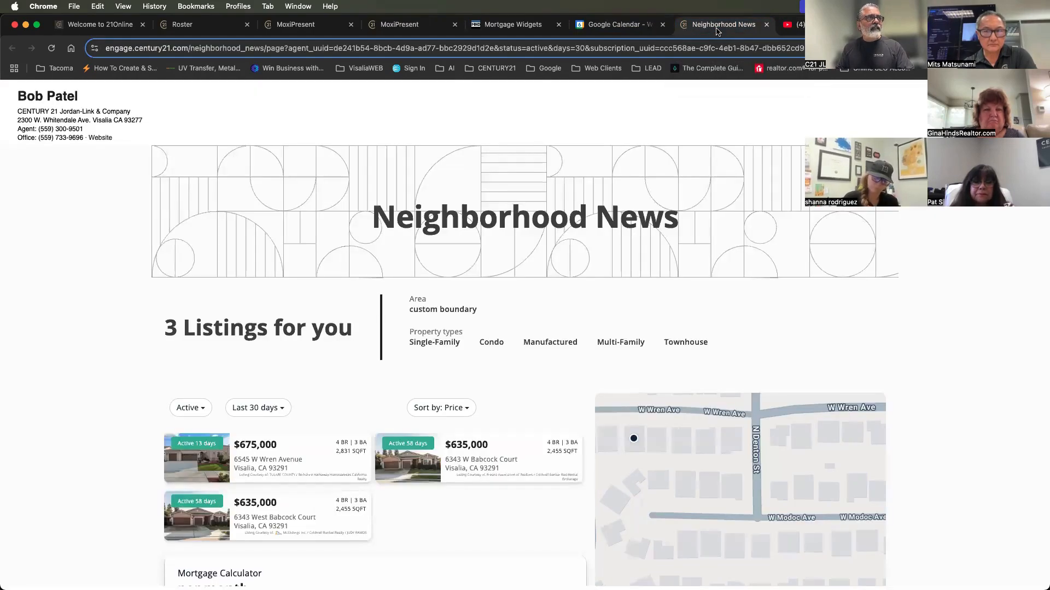
{"action": "left_click", "coordinate": [402, 25]}
{"action": "left_click", "coordinate": [289, 28]}
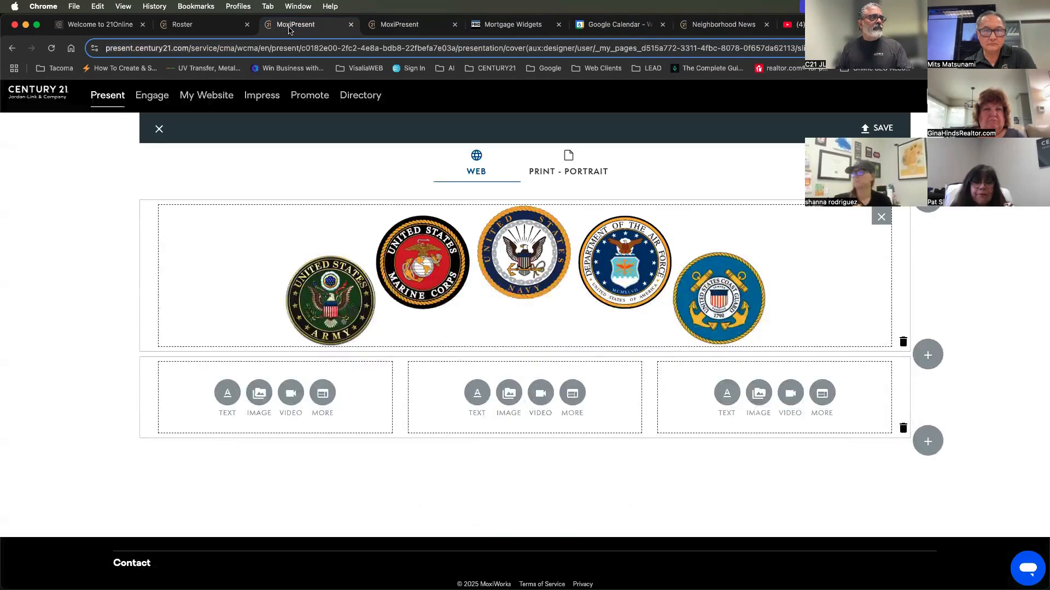
{"action": "left_click", "coordinate": [289, 395]}
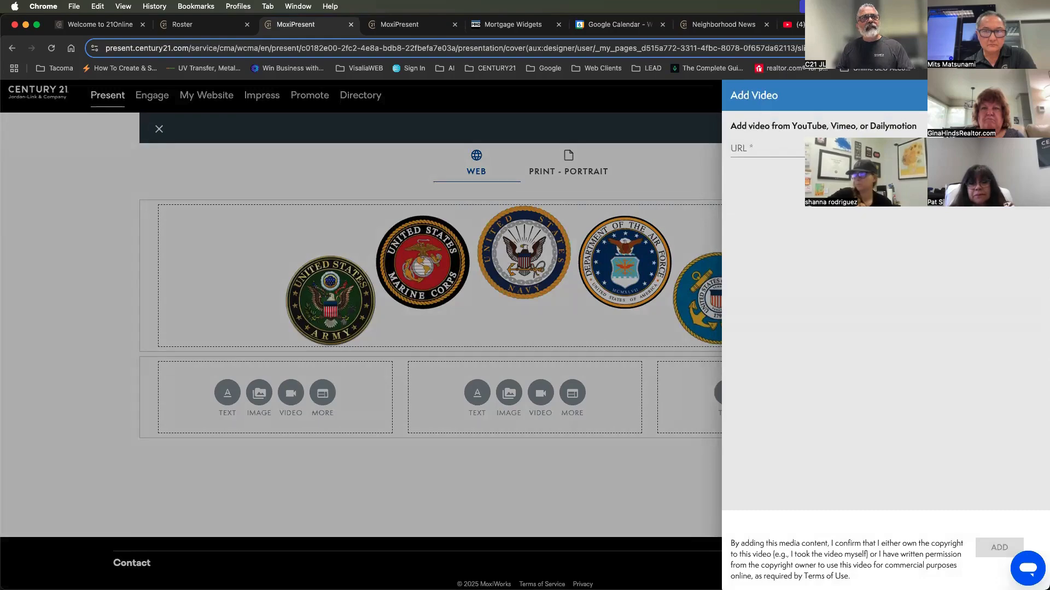
Switch to the CENTURY 21 video on YouTube and copy its share link
{"action": "left_click", "coordinate": [795, 25]}
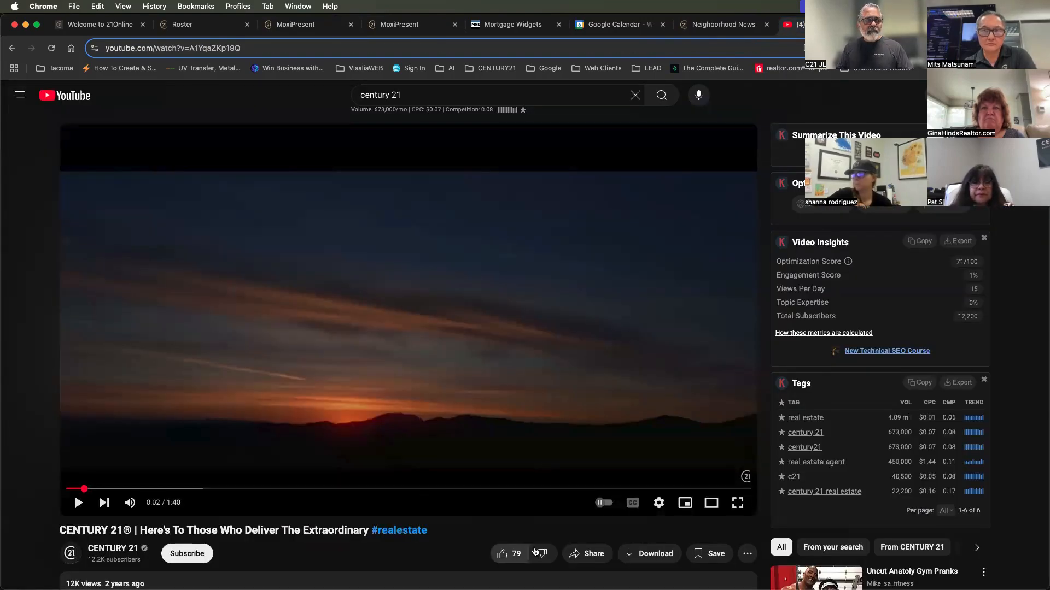
{"action": "left_click", "coordinate": [584, 556]}
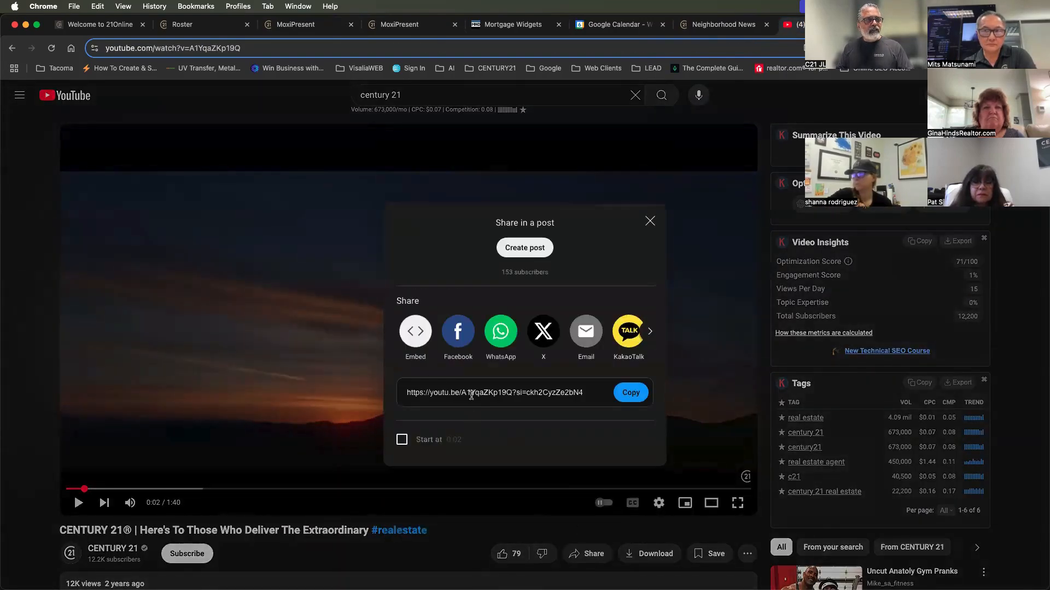
{"action": "left_click", "coordinate": [429, 394]}
{"action": "left_click", "coordinate": [631, 393]}
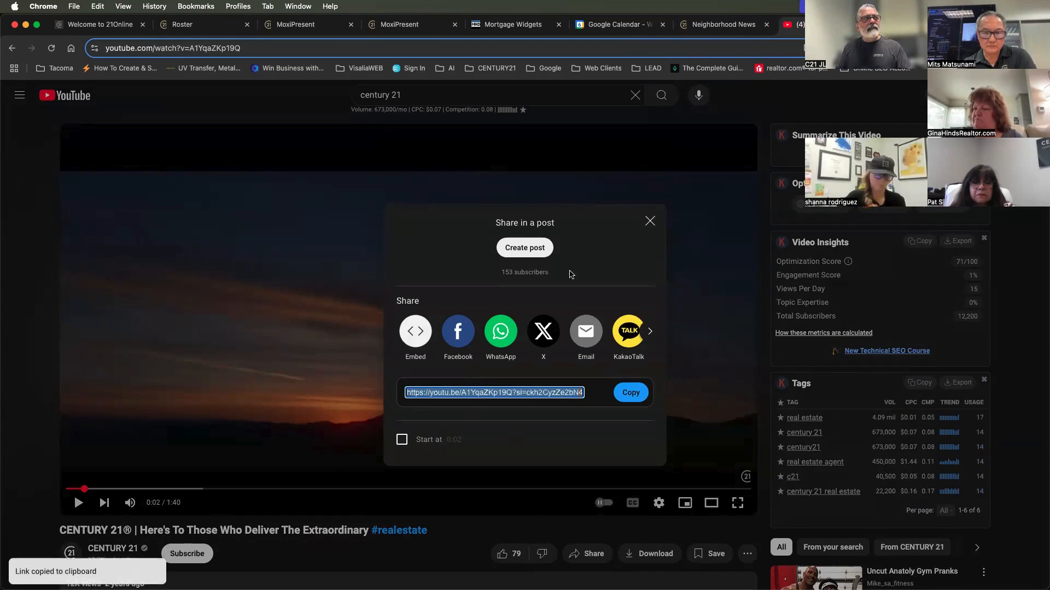
Back in MoxiPresent, paste the copied YouTube link as the video URL and add the video to the row's first block
{"action": "left_click", "coordinate": [296, 24]}
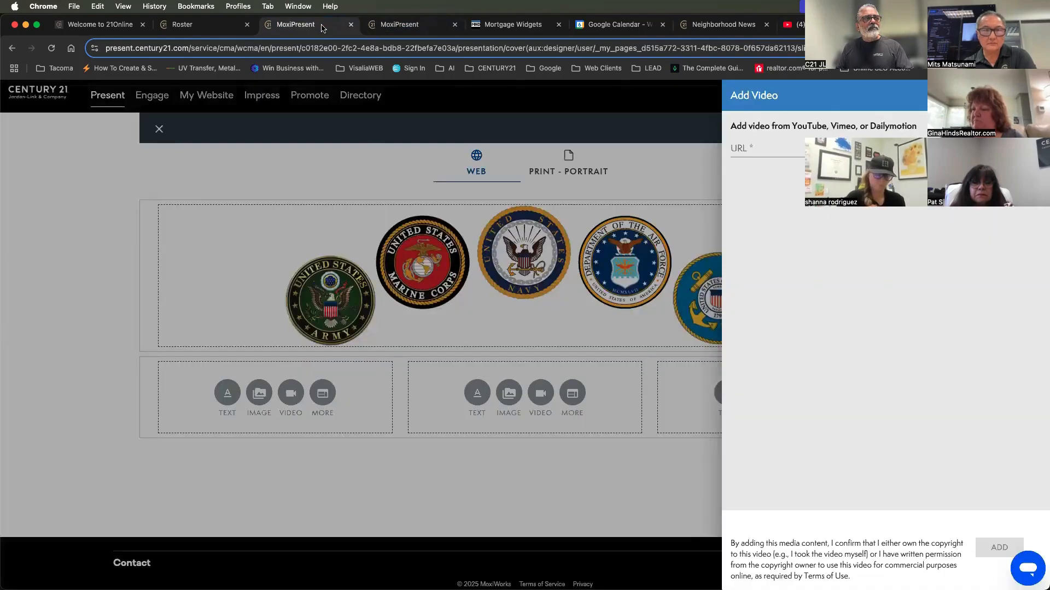
{"action": "left_click", "coordinate": [758, 148]}
{"action": "key", "text": "super+v"}
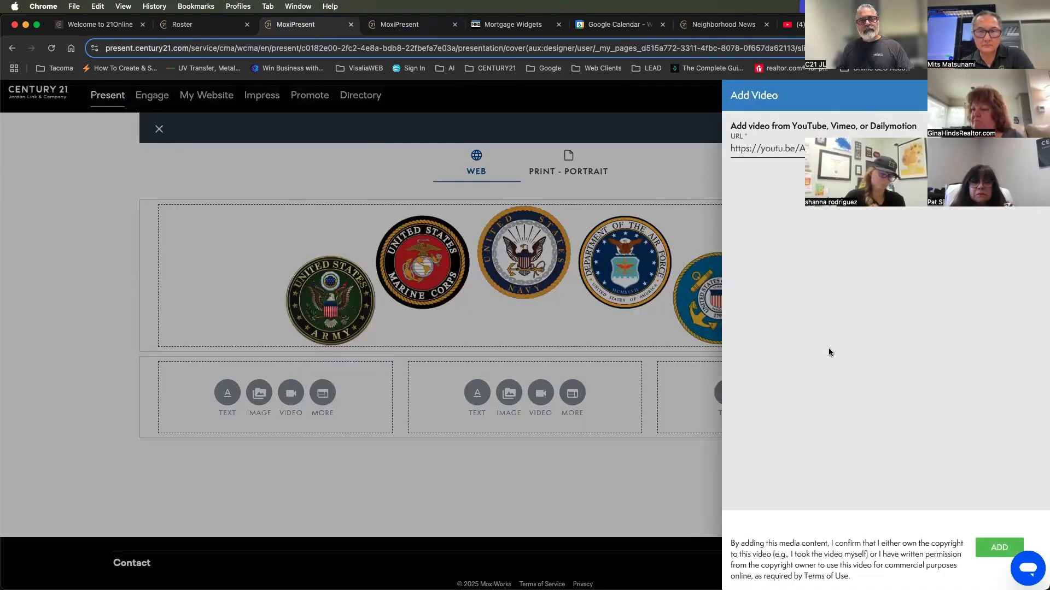
{"action": "left_click", "coordinate": [987, 547]}
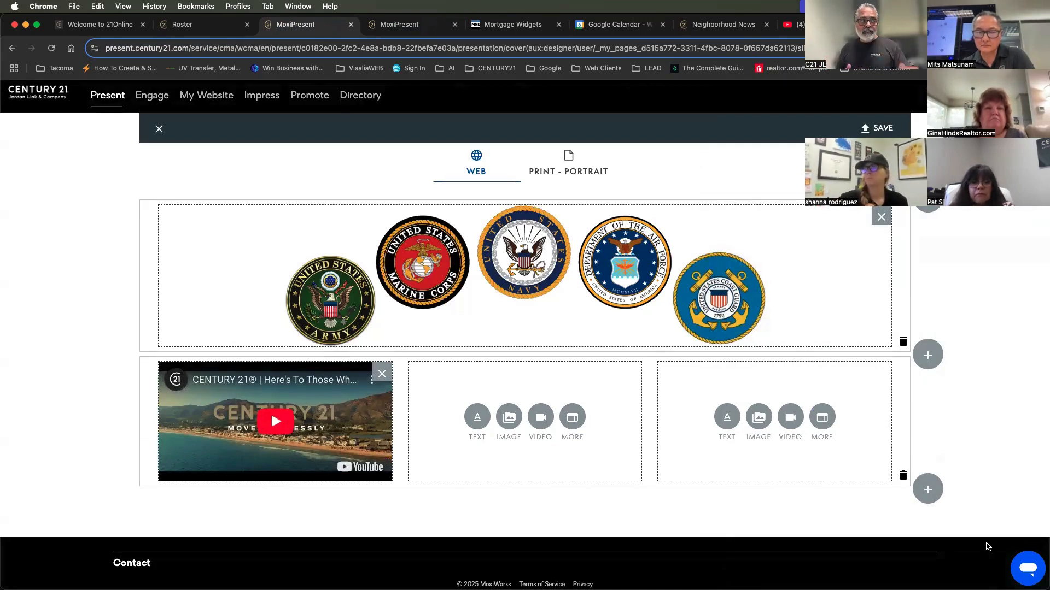
Insert the "Most Respected in the Industry" badge from the image library into the row's middle block
{"action": "left_click", "coordinate": [508, 419]}
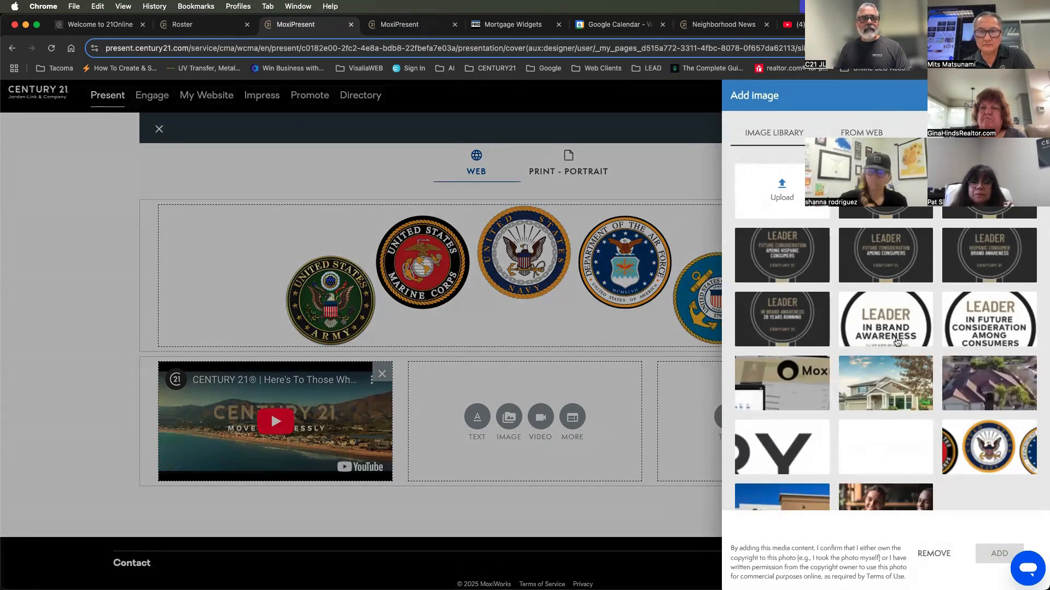
{"action": "scroll", "coordinate": [854, 458], "scroll_direction": "down", "scroll_amount": 1}
{"action": "left_click", "coordinate": [783, 476]}
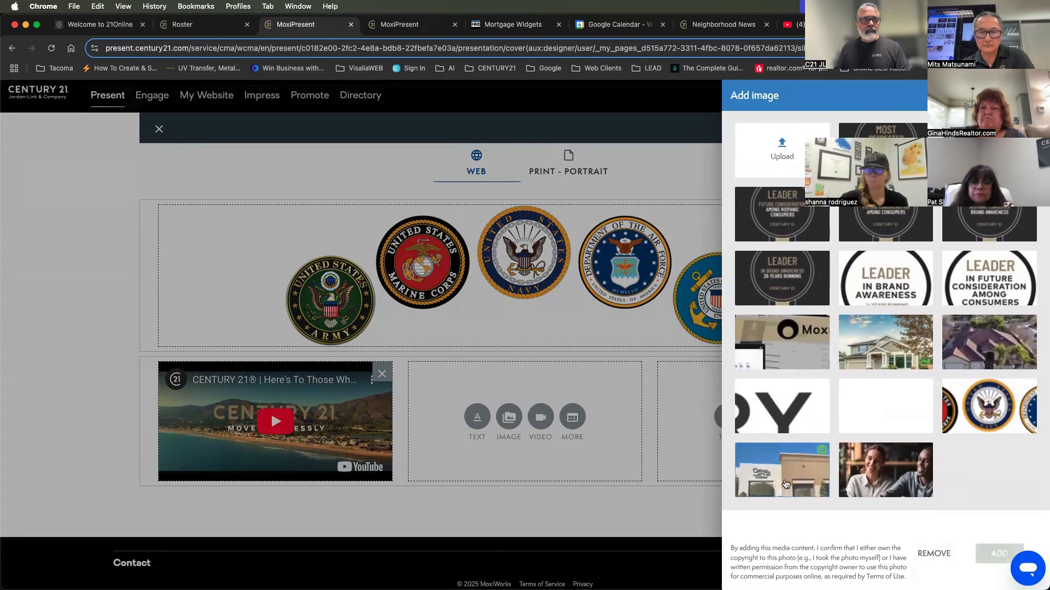
{"action": "left_click", "coordinate": [885, 149]}
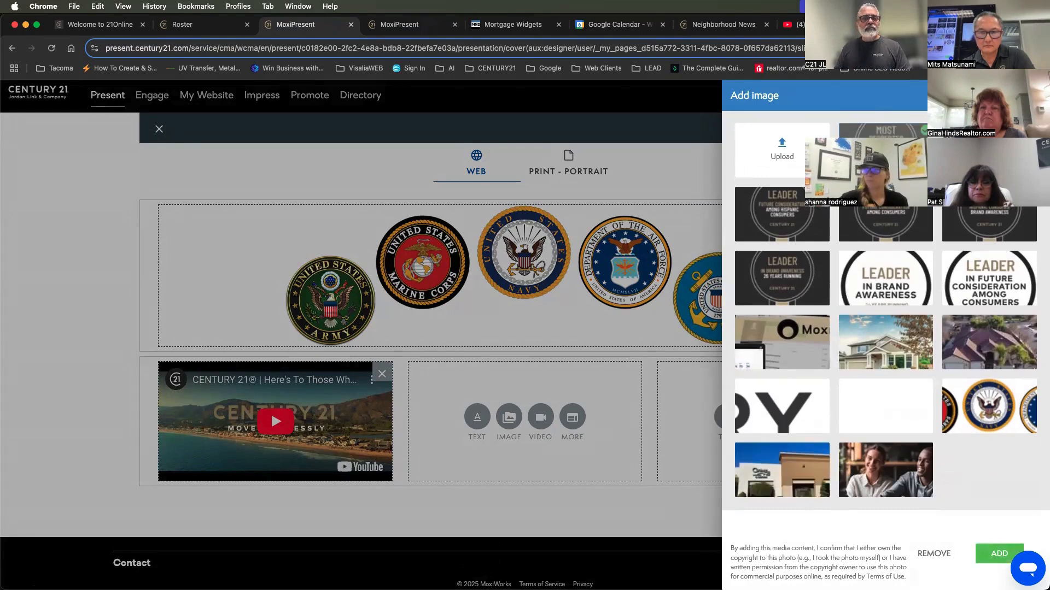
{"action": "left_click", "coordinate": [998, 553]}
{"action": "scroll", "coordinate": [991, 533], "scroll_direction": "down", "scroll_amount": 3}
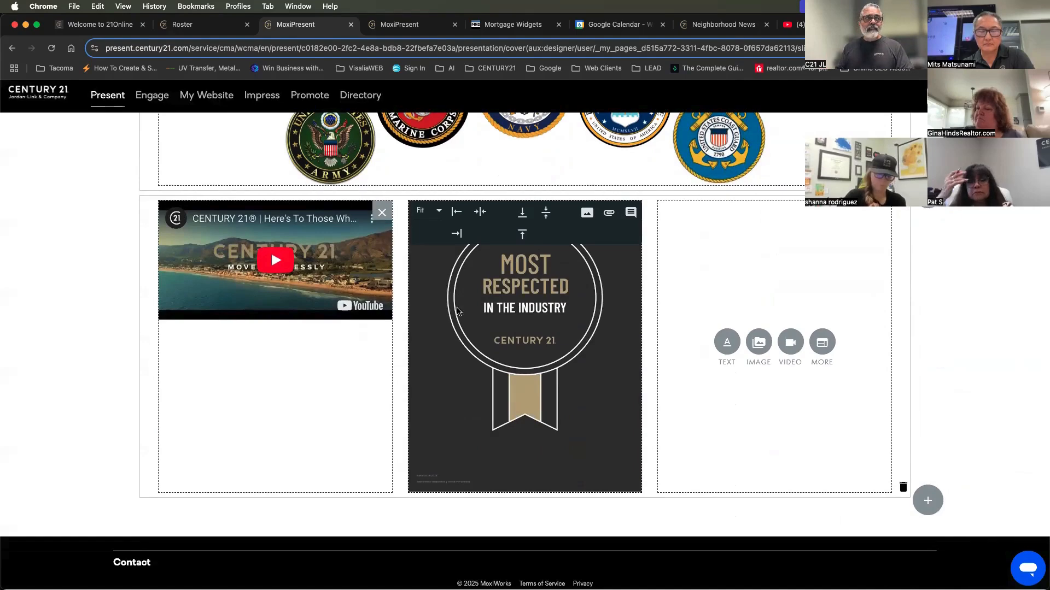
Delete the three-block row with all its content and remove the military seals image from the remaining block
{"action": "left_click", "coordinate": [903, 491]}
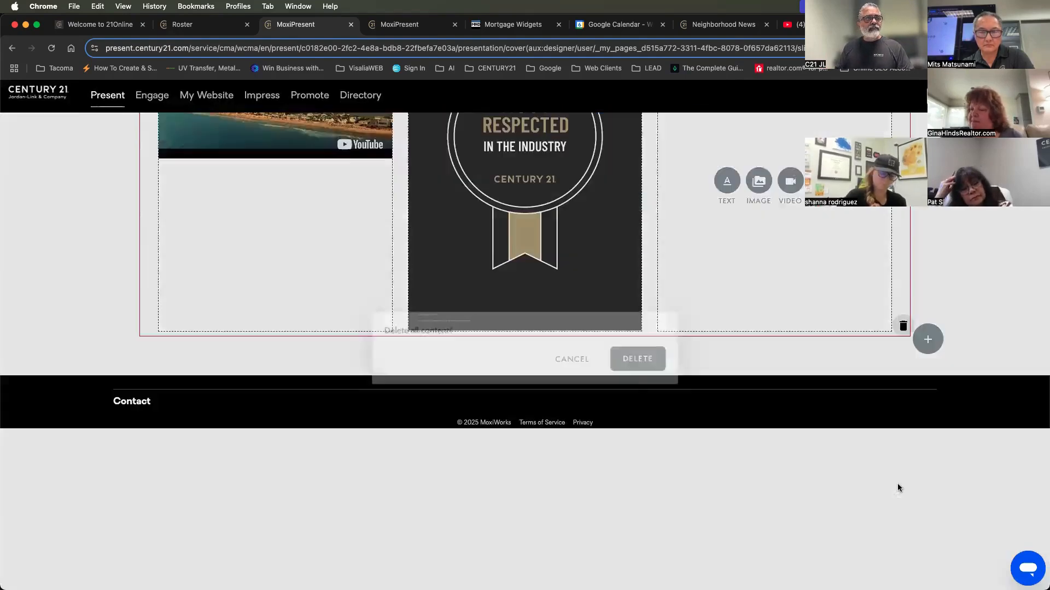
{"action": "left_click", "coordinate": [646, 349]}
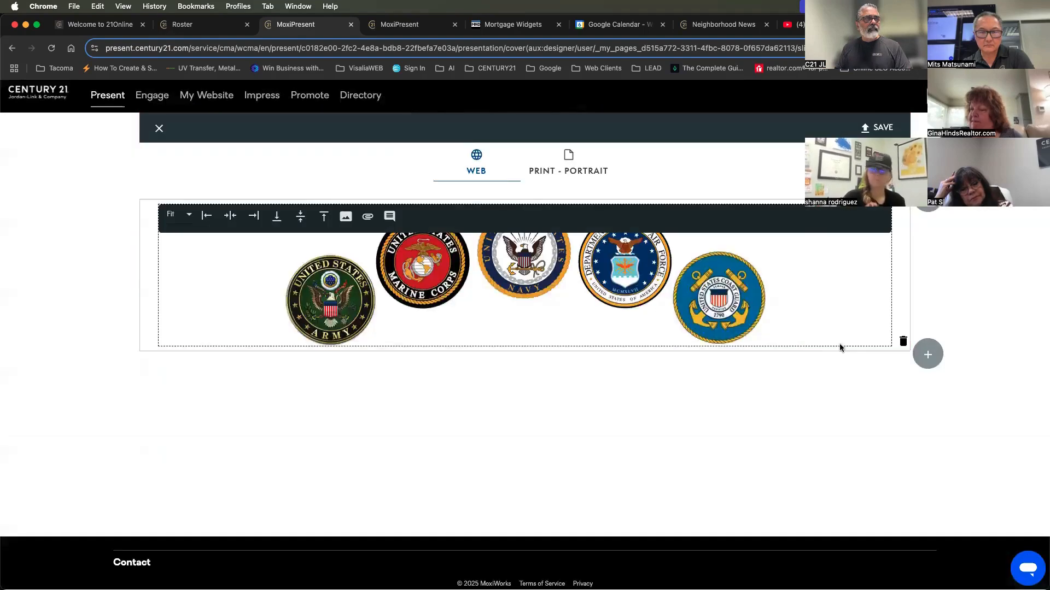
{"action": "left_click", "coordinate": [928, 355]}
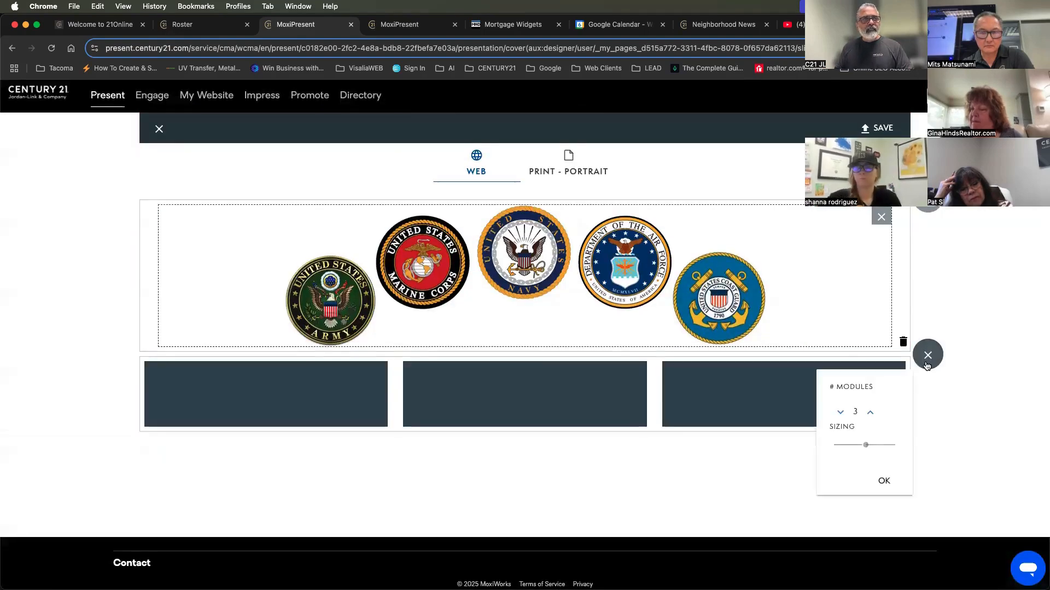
{"action": "left_click", "coordinate": [928, 356]}
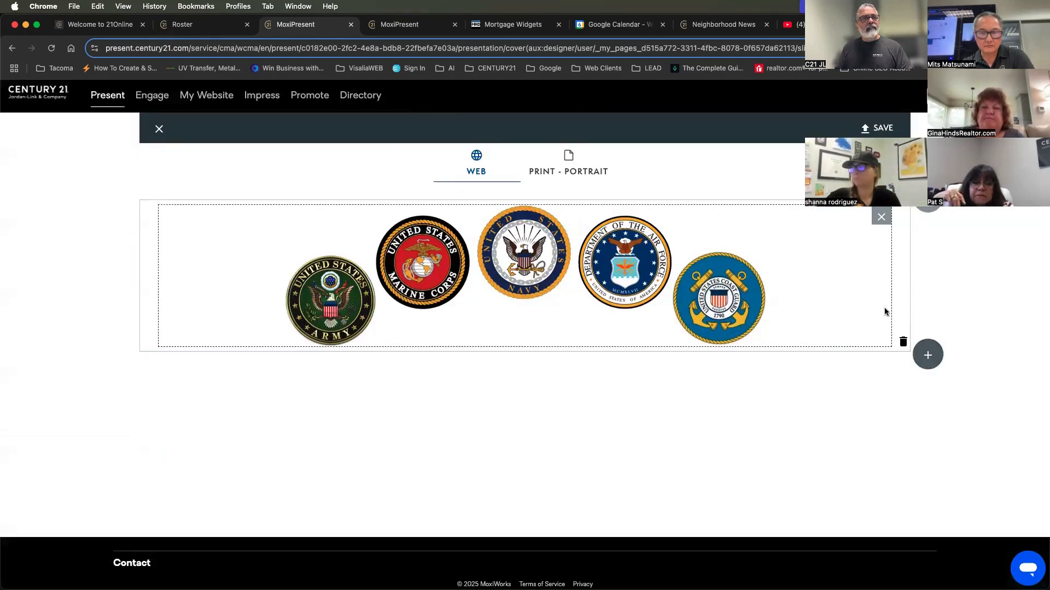
{"action": "left_click", "coordinate": [882, 217]}
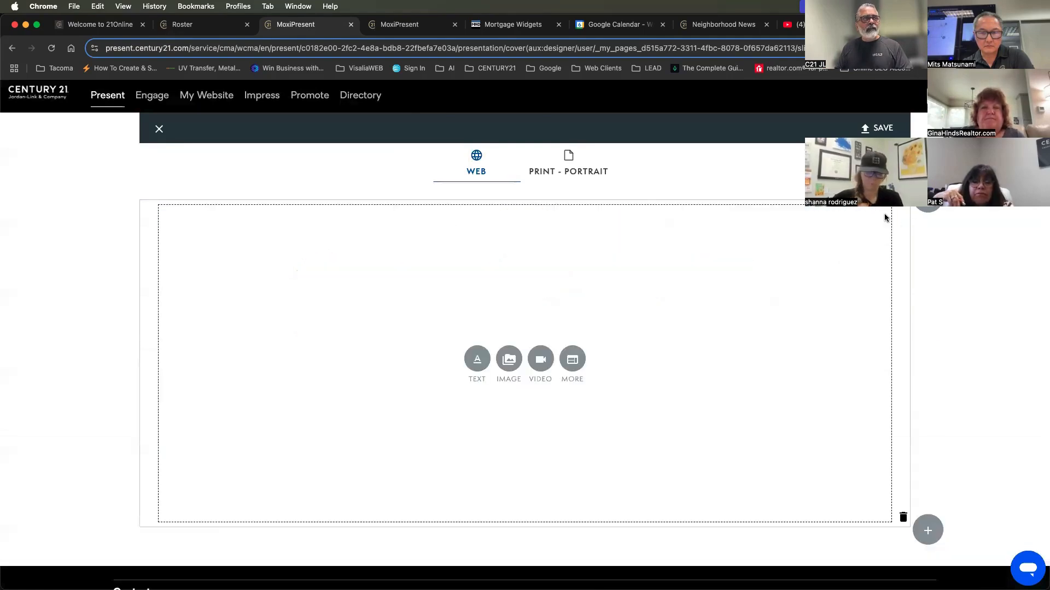
Start a rich content editor in the empty block and apply the "Full Page - Large Image" content template
{"action": "left_click", "coordinate": [572, 359]}
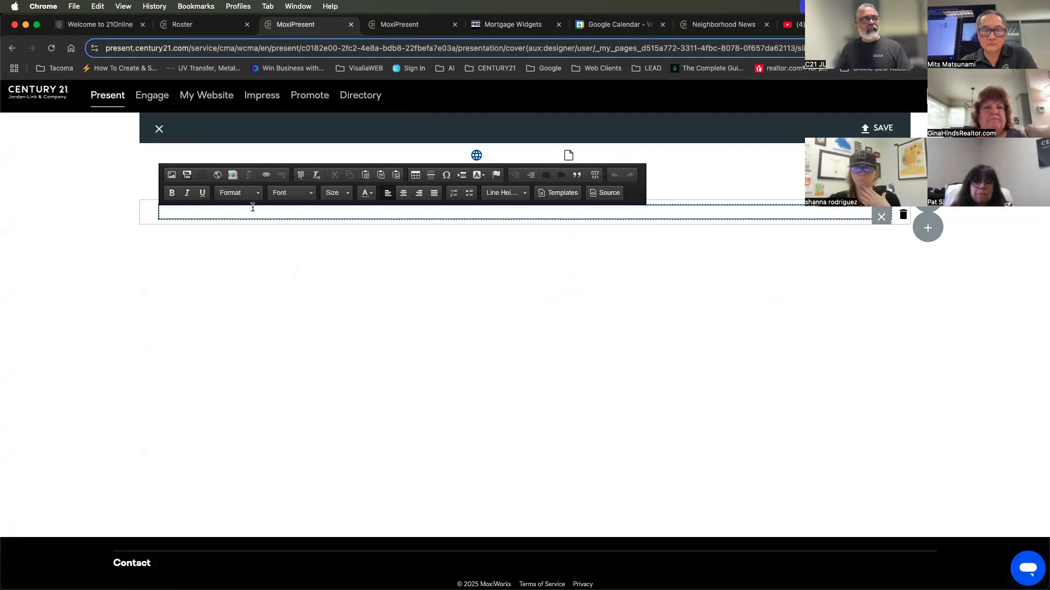
{"action": "left_click", "coordinate": [503, 194]}
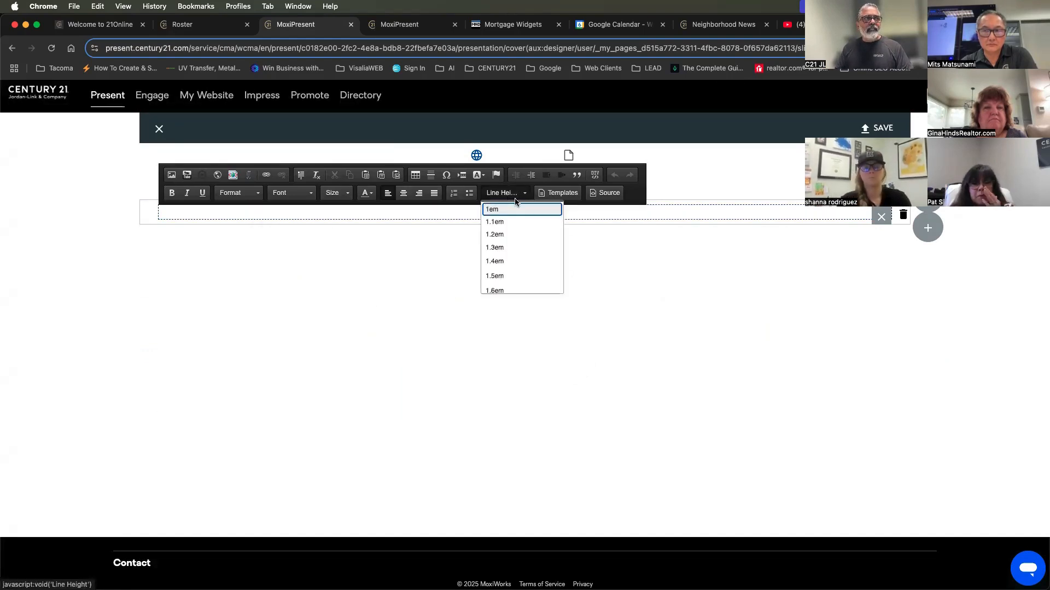
{"action": "left_click", "coordinate": [554, 194]}
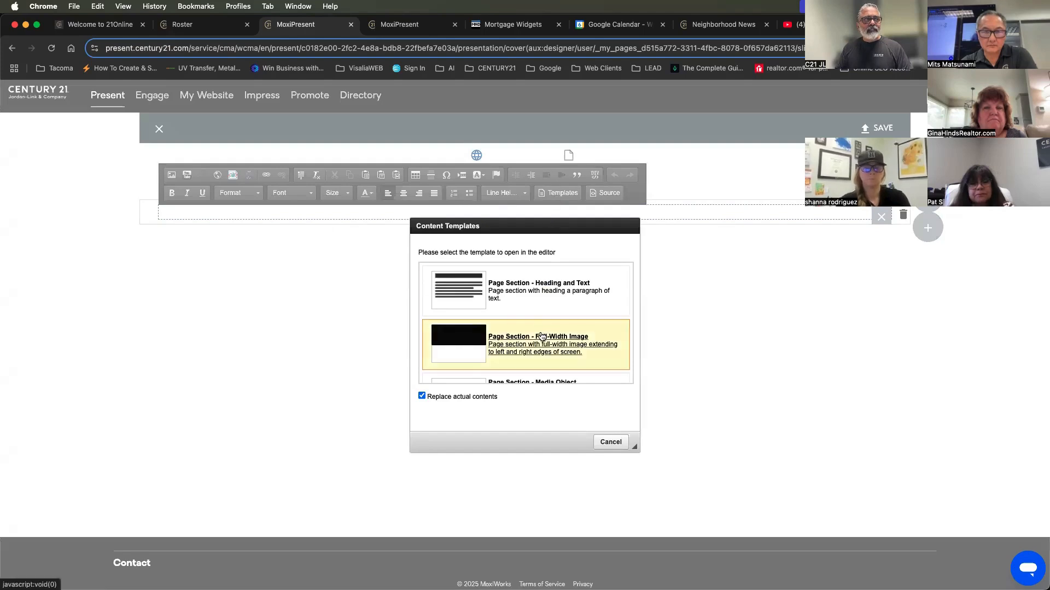
{"action": "scroll", "coordinate": [541, 336], "scroll_direction": "down", "scroll_amount": 4}
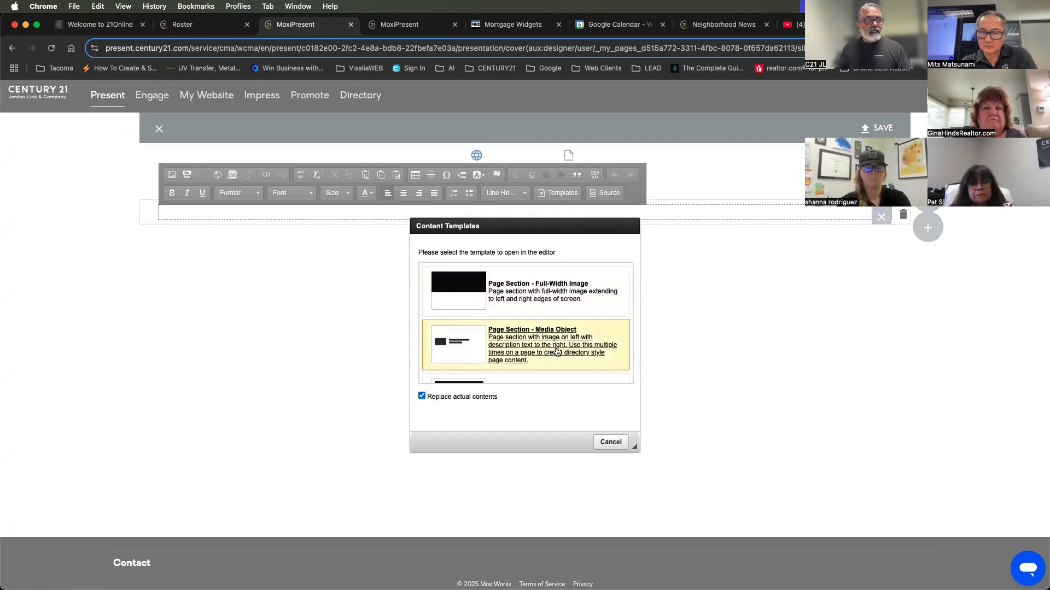
{"action": "scroll", "coordinate": [556, 351], "scroll_direction": "down", "scroll_amount": 5}
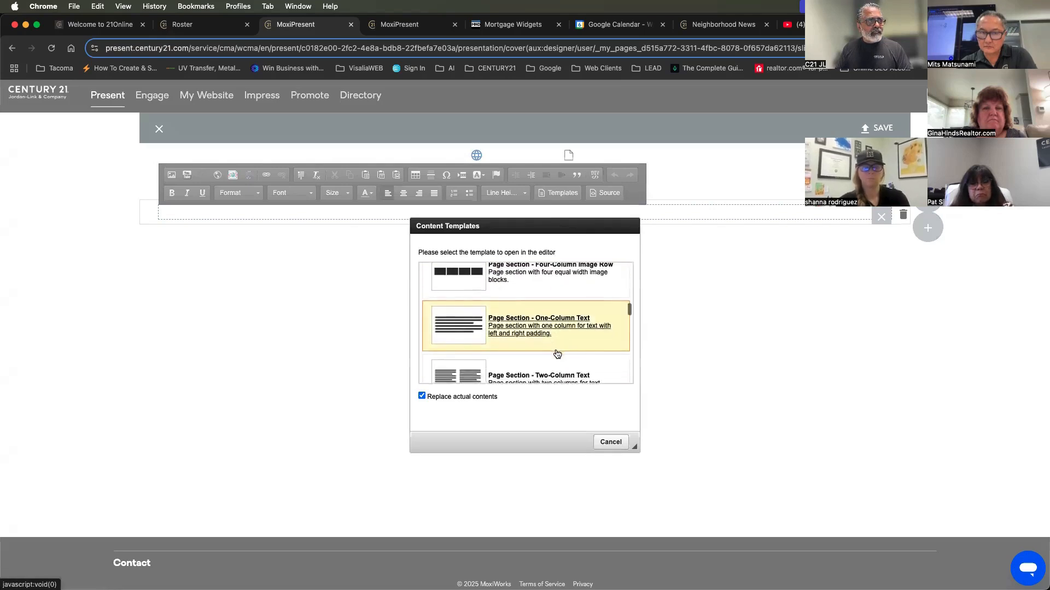
{"action": "scroll", "coordinate": [557, 350], "scroll_direction": "down", "scroll_amount": 4}
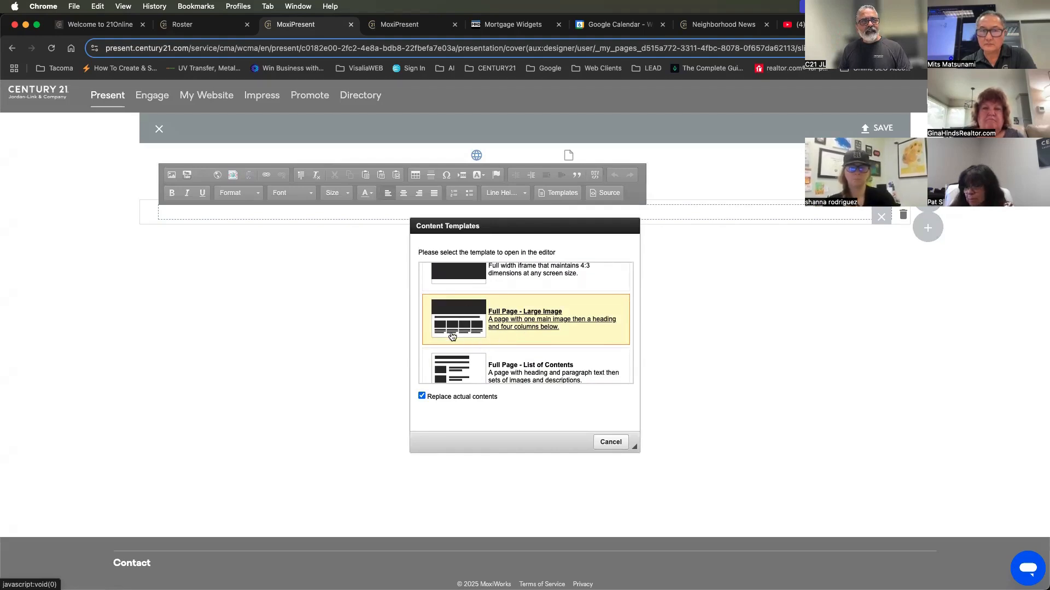
{"action": "left_click", "coordinate": [524, 315]}
Look over the template's main image, four column images and example text placeholders, and clear the template from the block
{"action": "scroll", "coordinate": [833, 347], "scroll_direction": "down", "scroll_amount": 5}
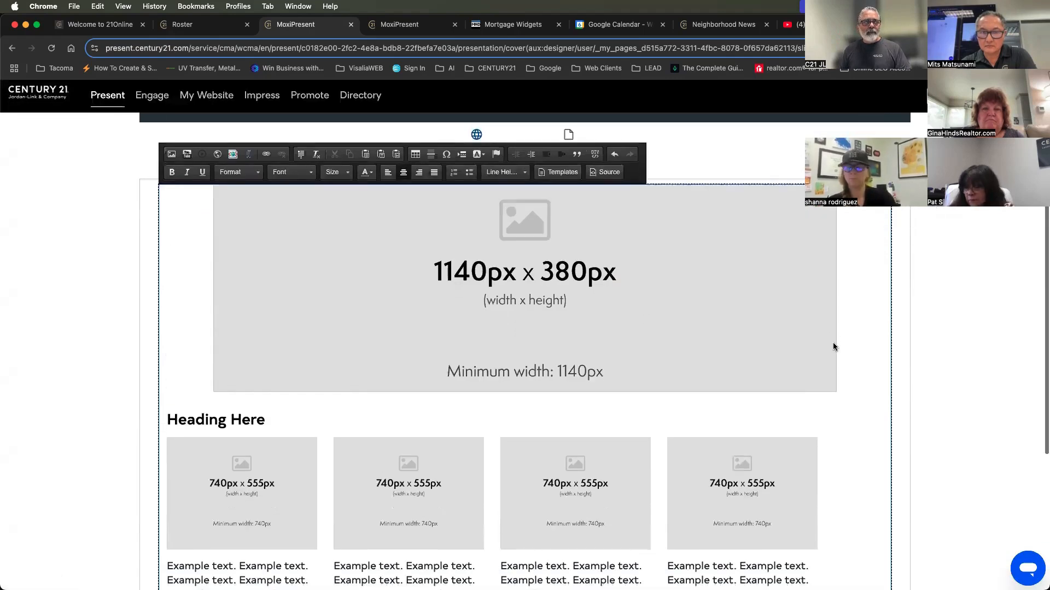
{"action": "scroll", "coordinate": [833, 343], "scroll_direction": "up", "scroll_amount": 2}
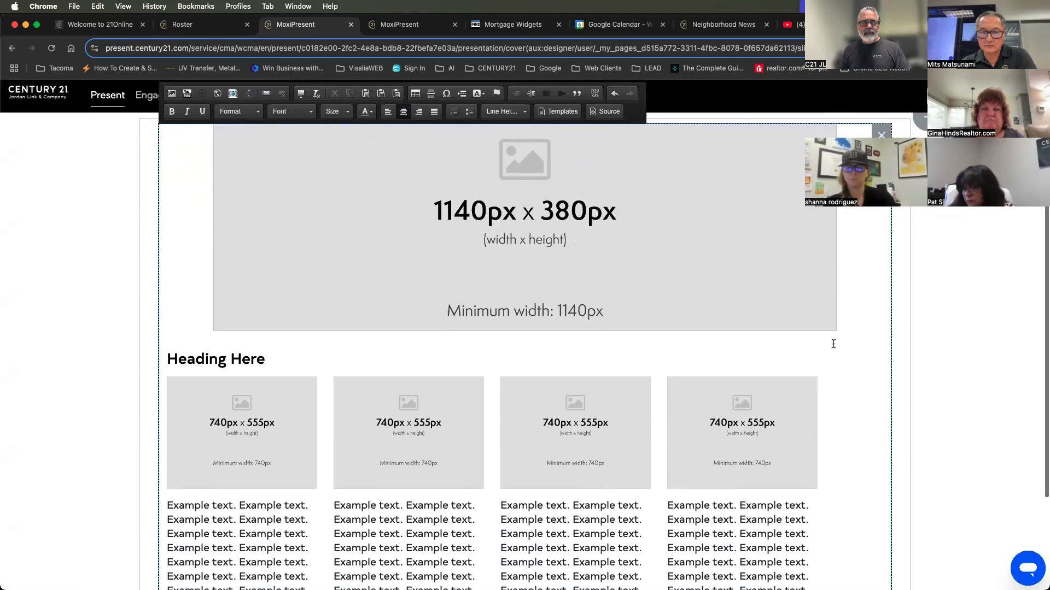
{"action": "left_click", "coordinate": [578, 248]}
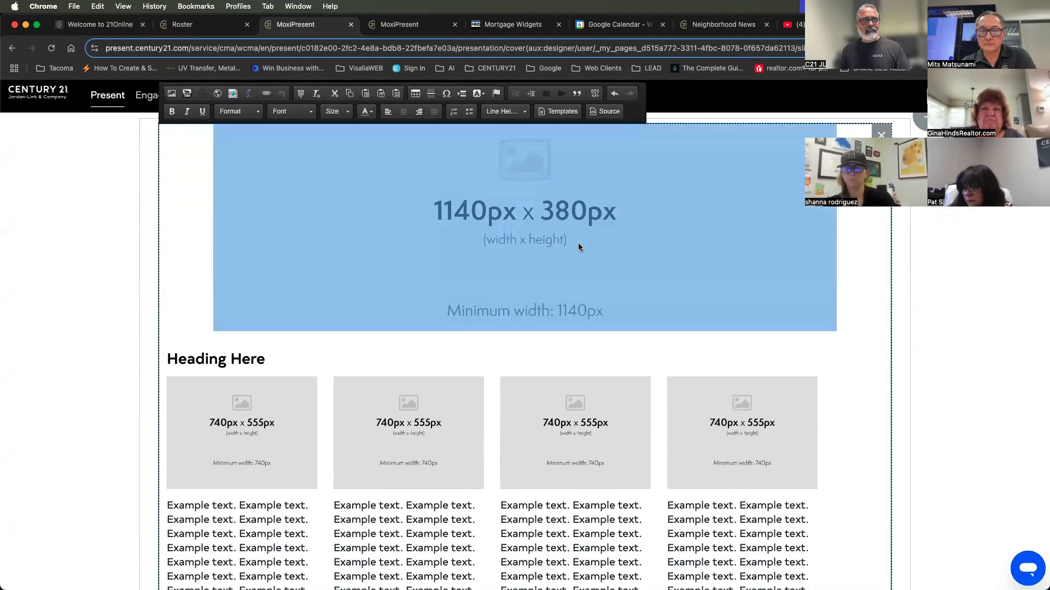
{"action": "left_click", "coordinate": [243, 413]}
{"action": "left_click", "coordinate": [393, 416]}
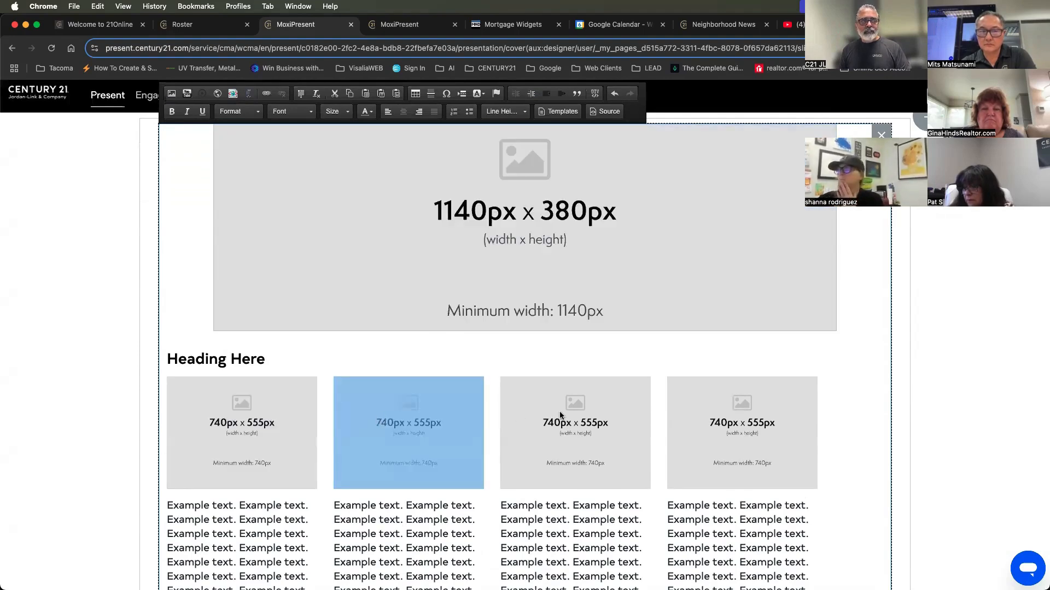
{"action": "left_click", "coordinate": [726, 408]}
{"action": "scroll", "coordinate": [726, 408], "scroll_direction": "down", "scroll_amount": 4}
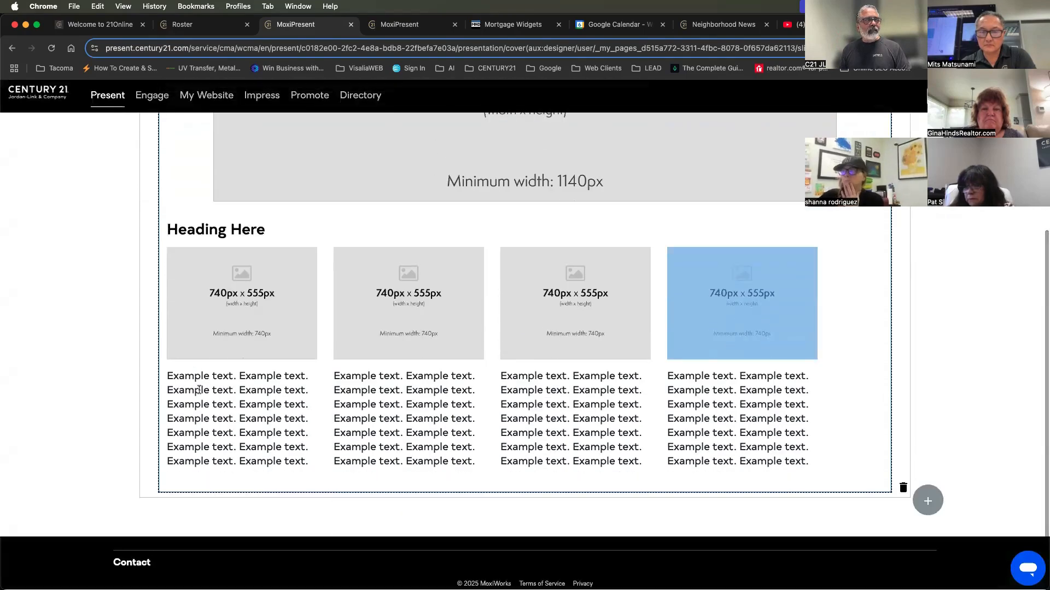
{"action": "left_click", "coordinate": [222, 417]}
{"action": "left_click", "coordinate": [240, 308]}
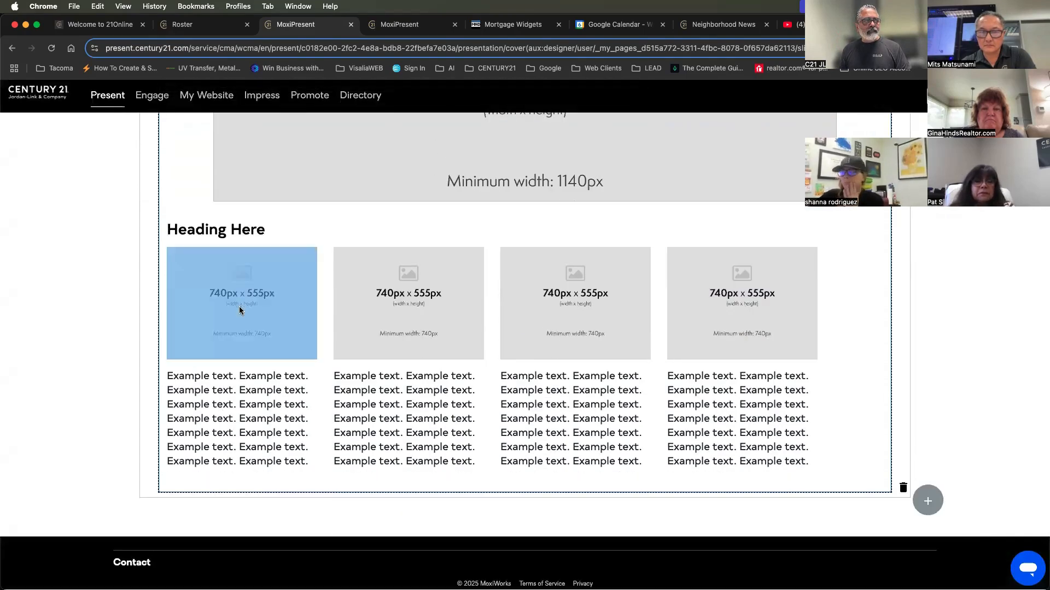
{"action": "left_click", "coordinate": [250, 388]}
{"action": "triple_click", "coordinate": [250, 388]}
{"action": "scroll", "coordinate": [251, 387], "scroll_direction": "up", "scroll_amount": 1}
{"action": "scroll", "coordinate": [250, 386], "scroll_direction": "up", "scroll_amount": 4}
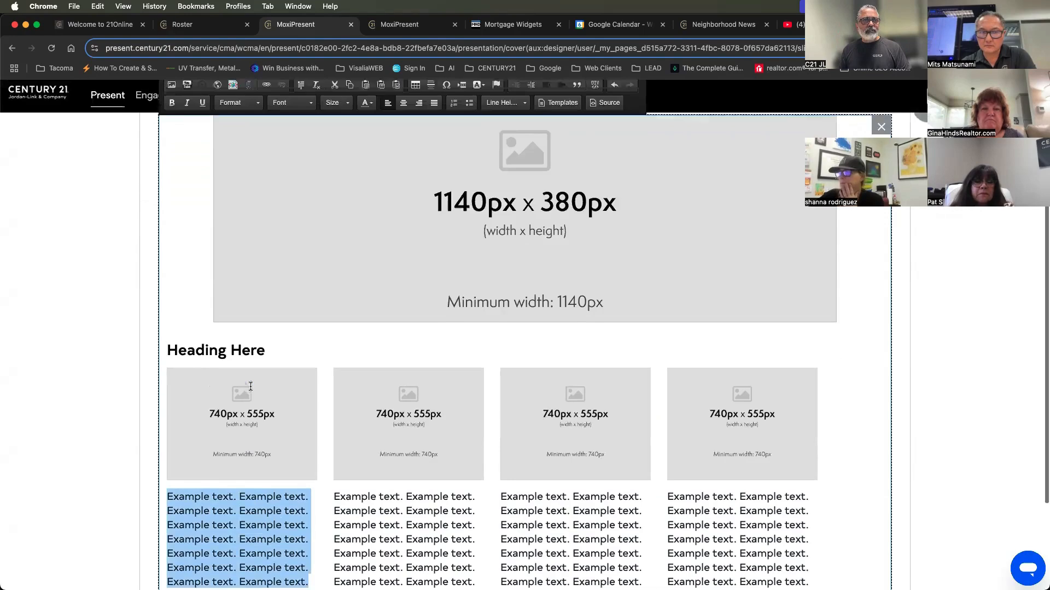
{"action": "left_click", "coordinate": [879, 219]}
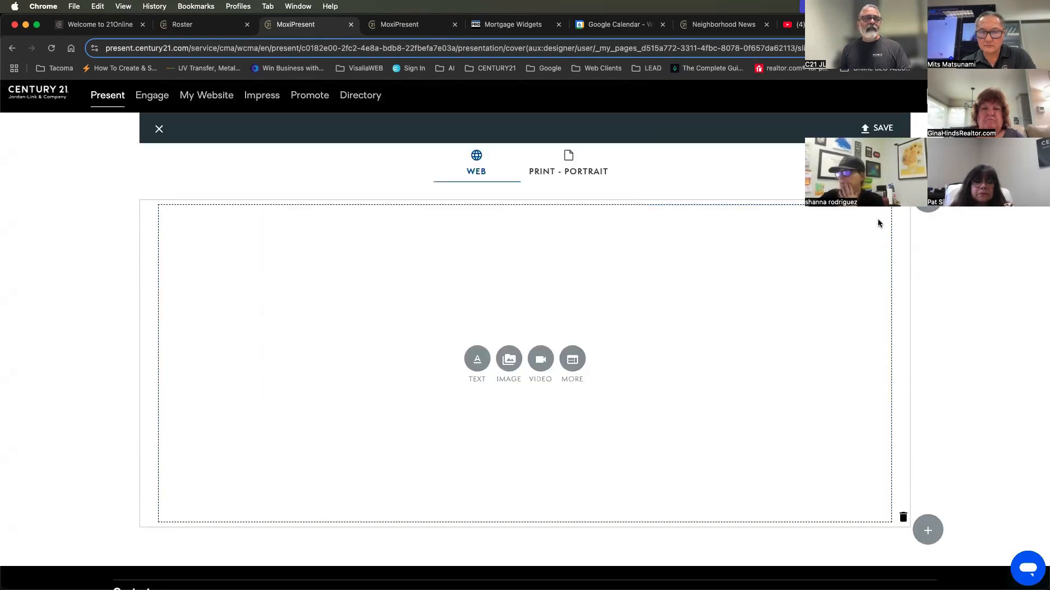
Switch to the Mortgage News Daily widgets page in the browser and copy its web address
{"action": "left_click", "coordinate": [553, 22]}
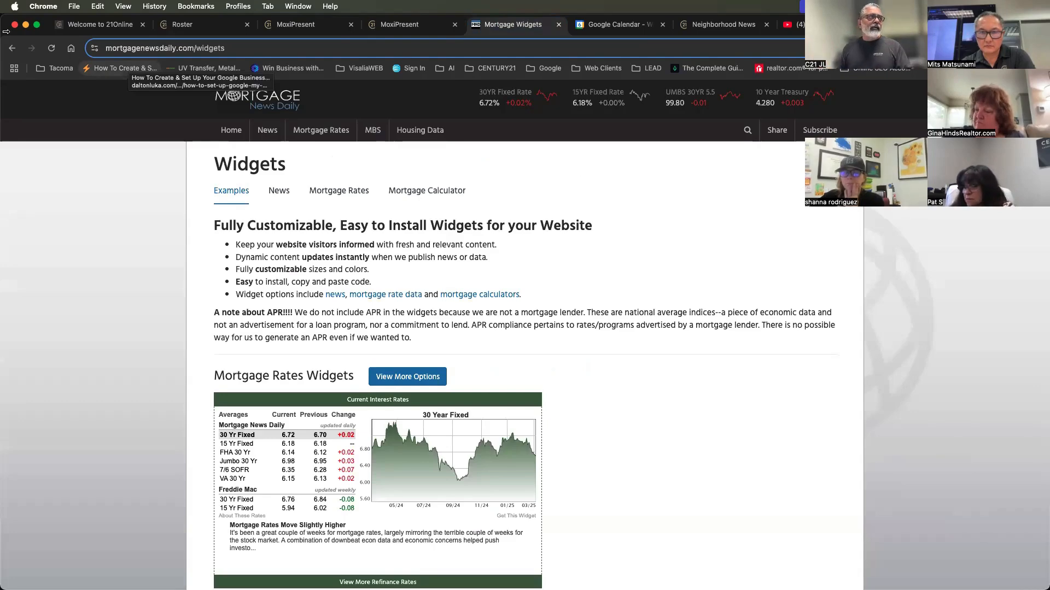
{"action": "left_click", "coordinate": [184, 50]}
{"action": "right_click", "coordinate": [186, 50]}
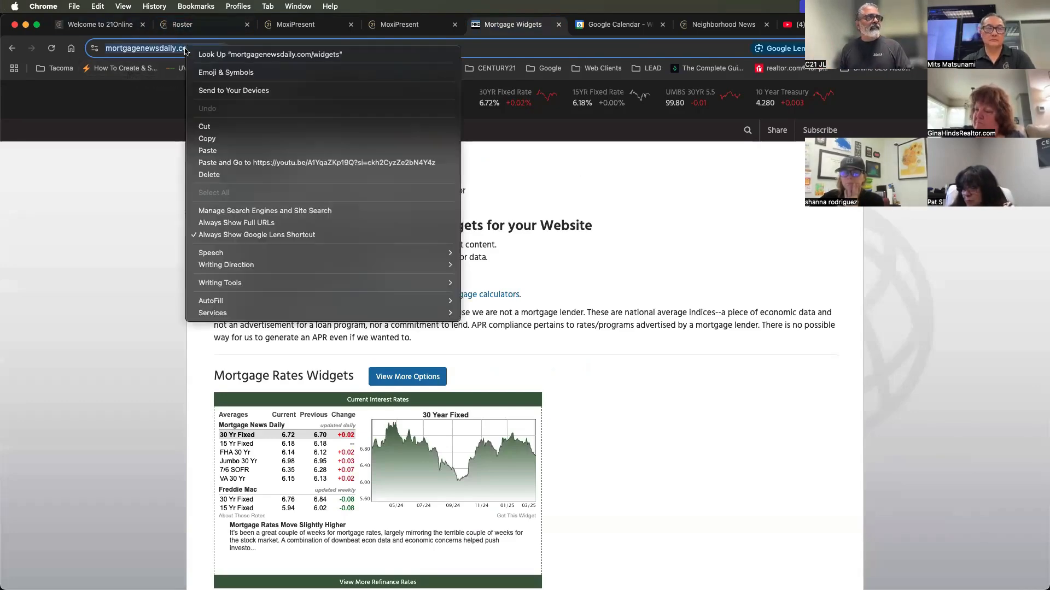
{"action": "left_click", "coordinate": [208, 139]}
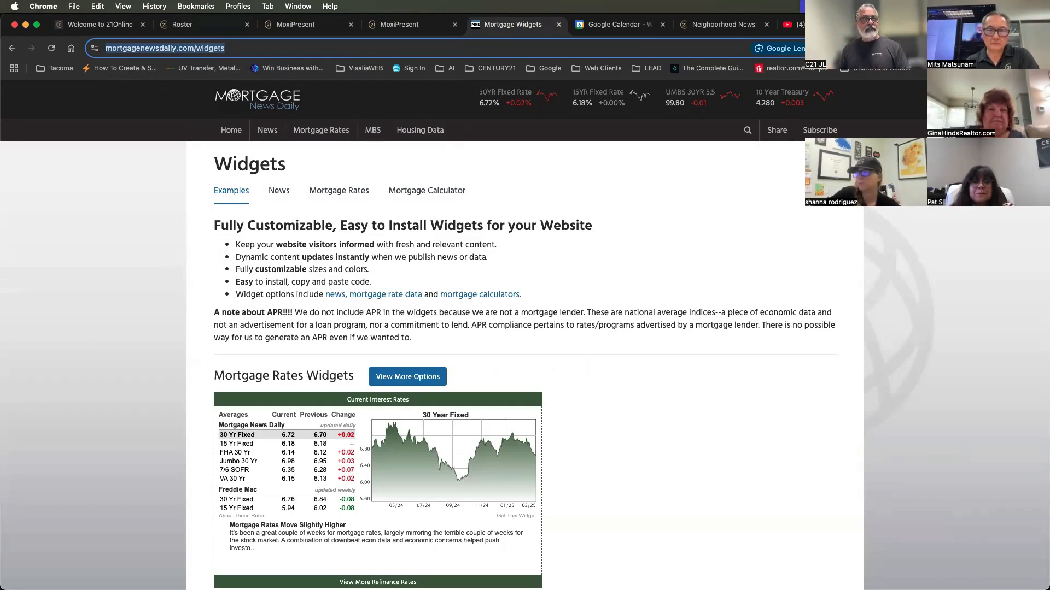
Browse the mortgage rates widget options and open the customization page for the Rates Expanded Horizontal widget
{"action": "scroll", "coordinate": [825, 555], "scroll_direction": "down", "scroll_amount": 5}
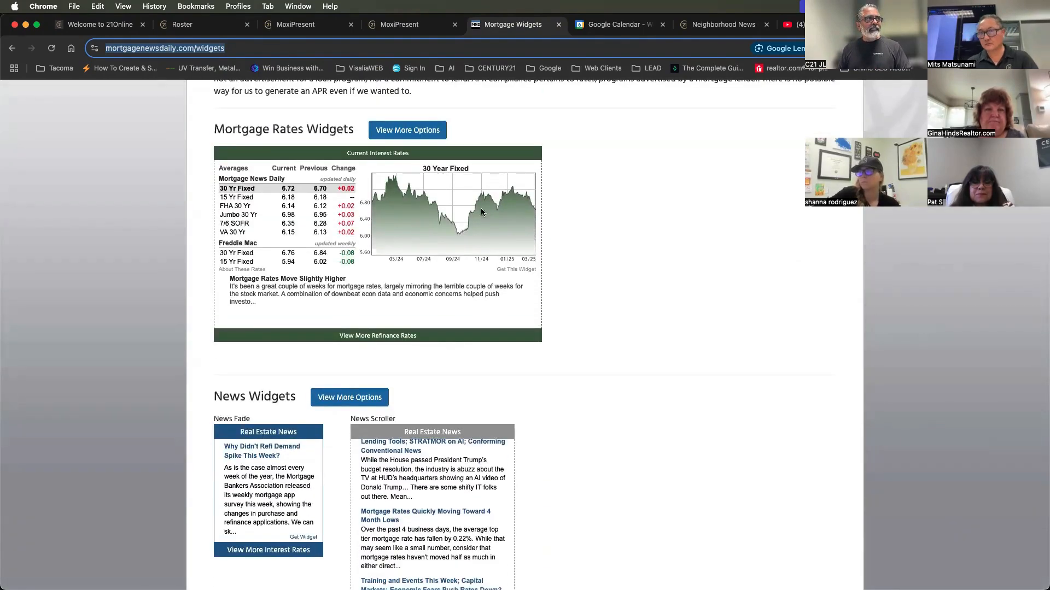
{"action": "left_click", "coordinate": [399, 133]}
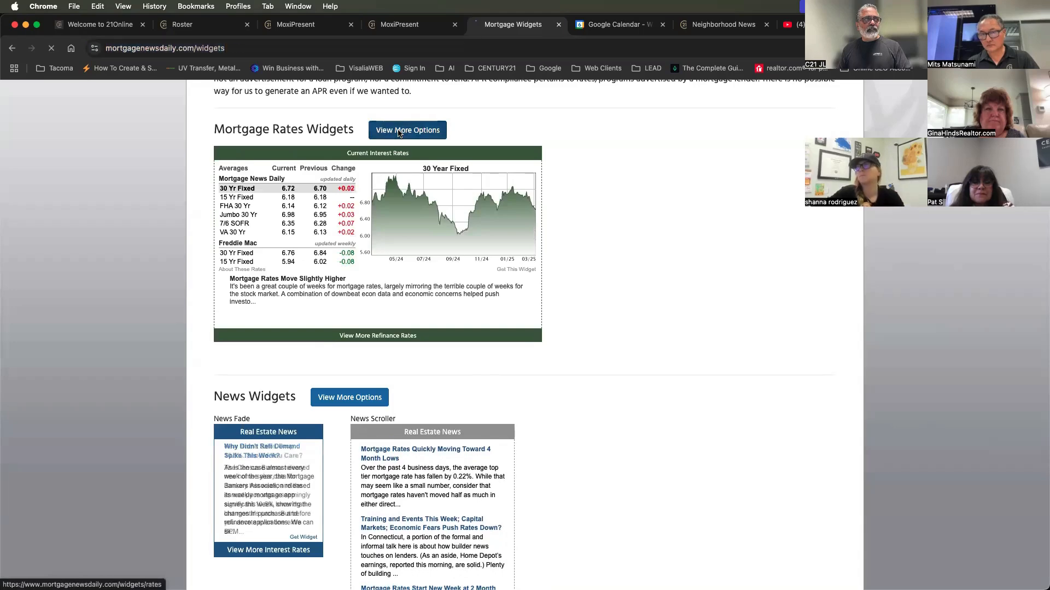
{"action": "scroll", "coordinate": [654, 271], "scroll_direction": "down", "scroll_amount": 3}
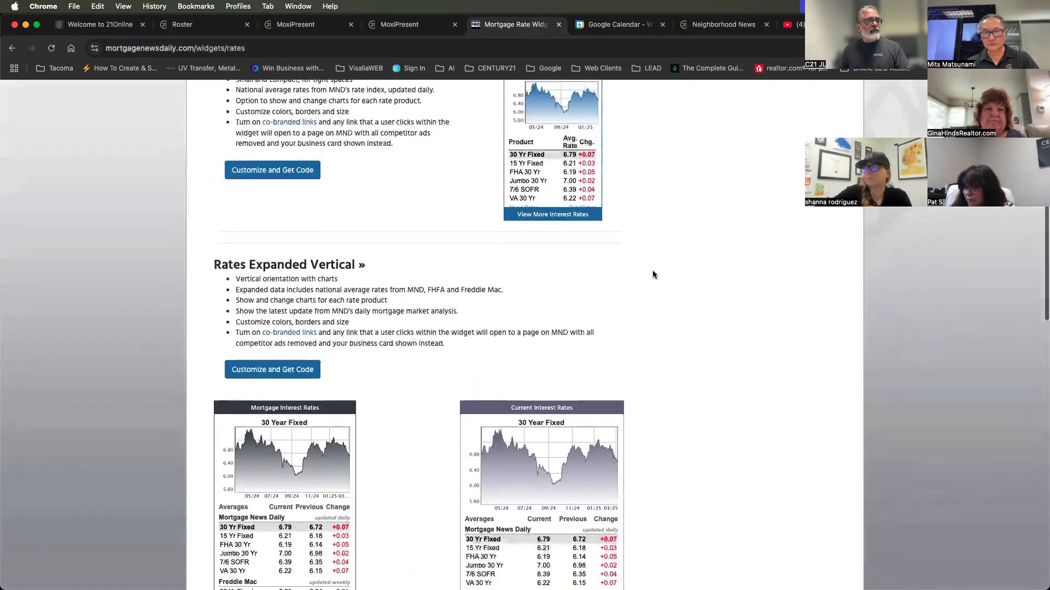
{"action": "scroll", "coordinate": [654, 274], "scroll_direction": "up", "scroll_amount": 1}
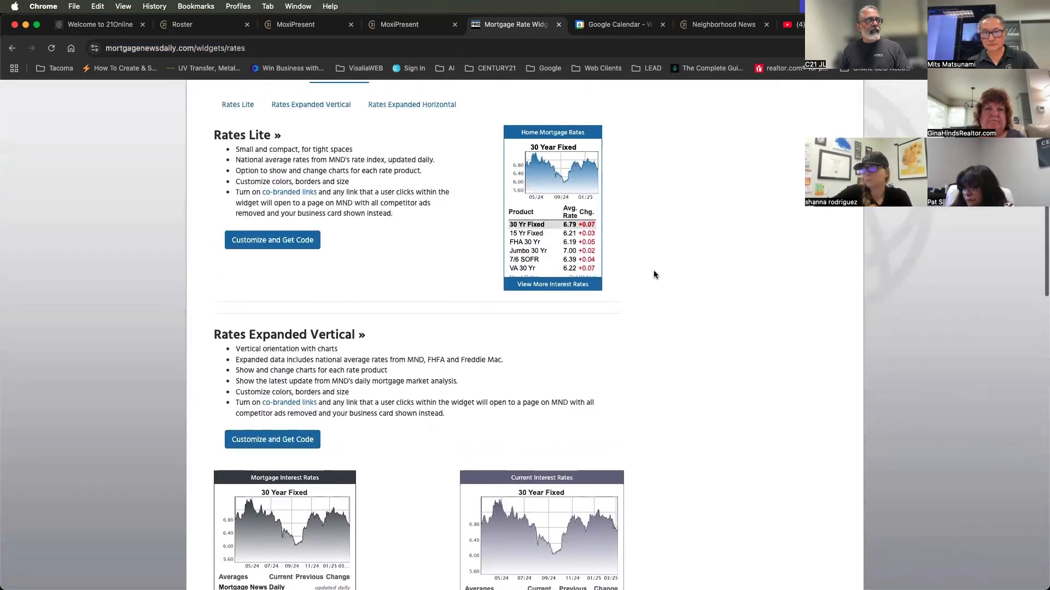
{"action": "scroll", "coordinate": [654, 274], "scroll_direction": "down", "scroll_amount": 3}
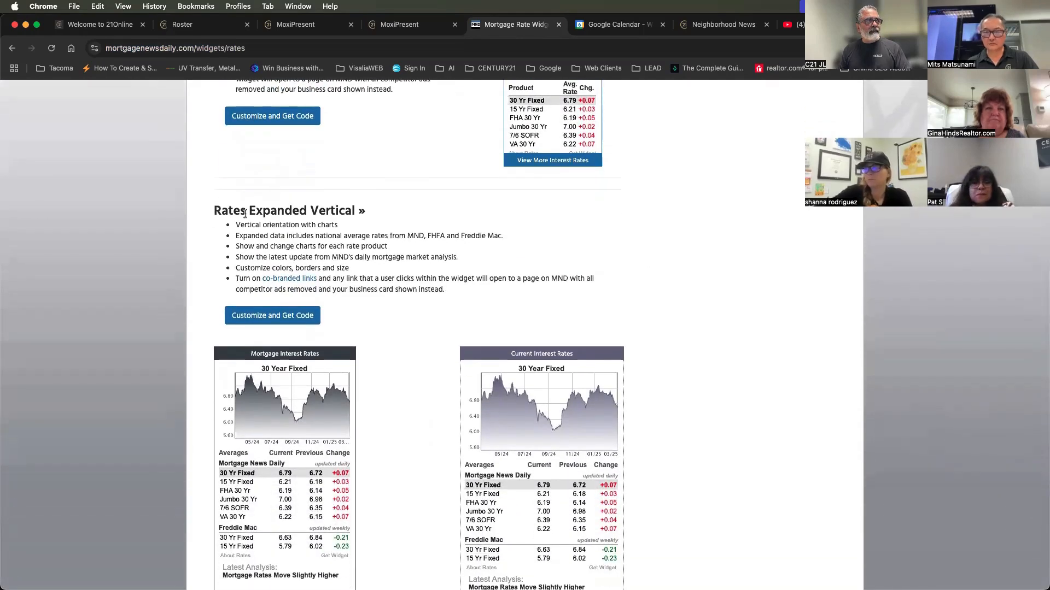
{"action": "scroll", "coordinate": [245, 214], "scroll_direction": "down", "scroll_amount": 7}
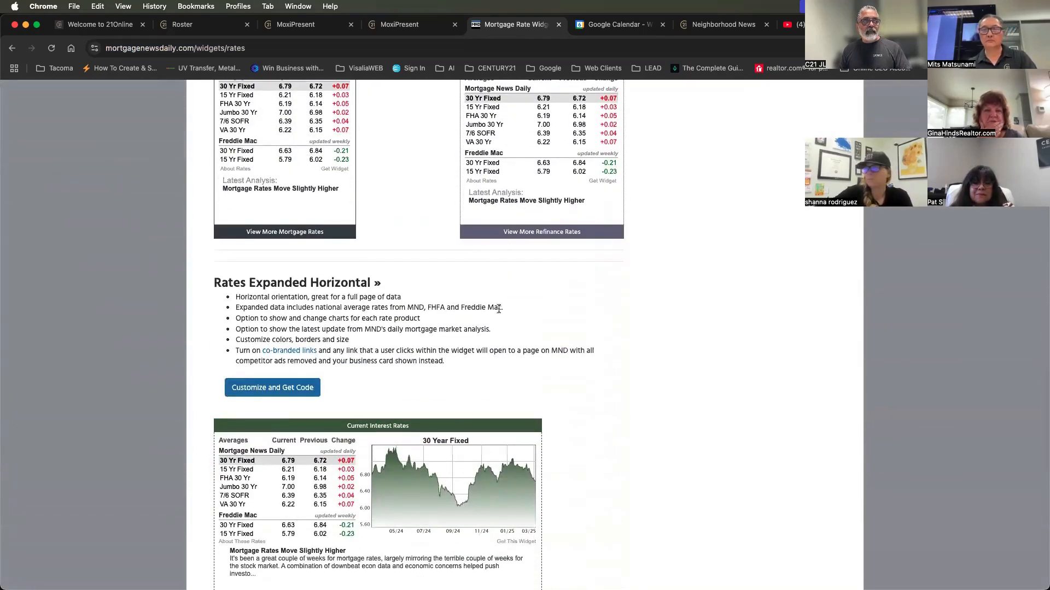
{"action": "scroll", "coordinate": [499, 311], "scroll_direction": "down", "scroll_amount": 3}
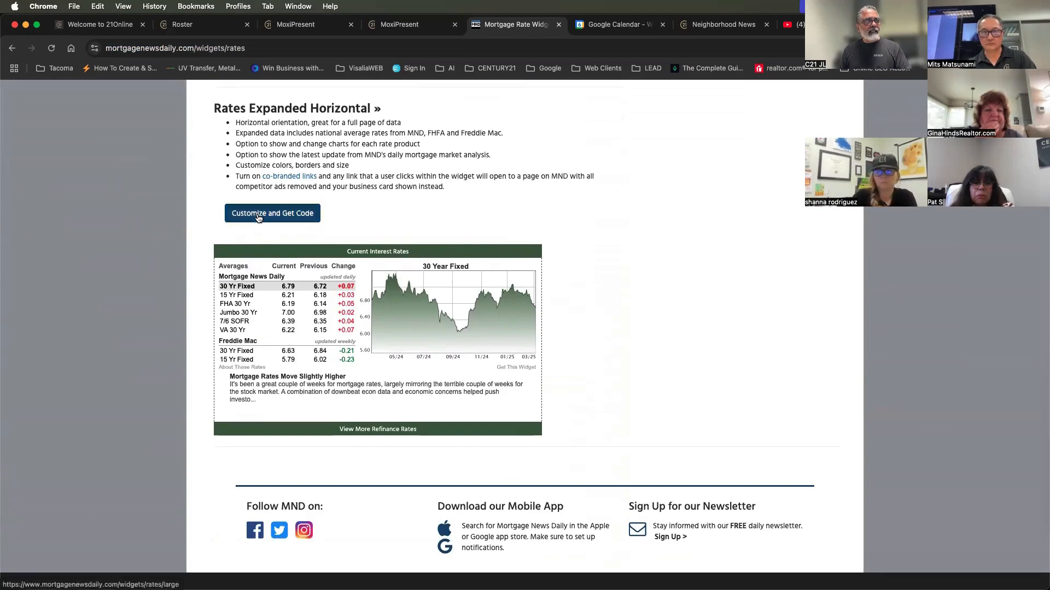
{"action": "left_click", "coordinate": [259, 216]}
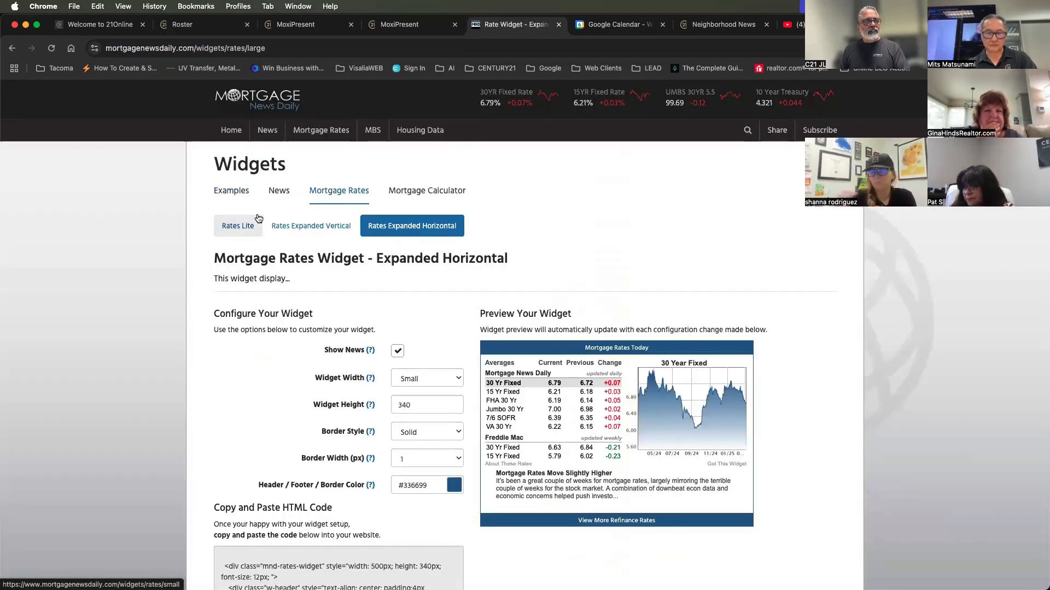
Set the widget width to Large and the header, footer and border color to #beaf87
{"action": "left_click", "coordinate": [408, 377]}
{"action": "left_click", "coordinate": [423, 403]}
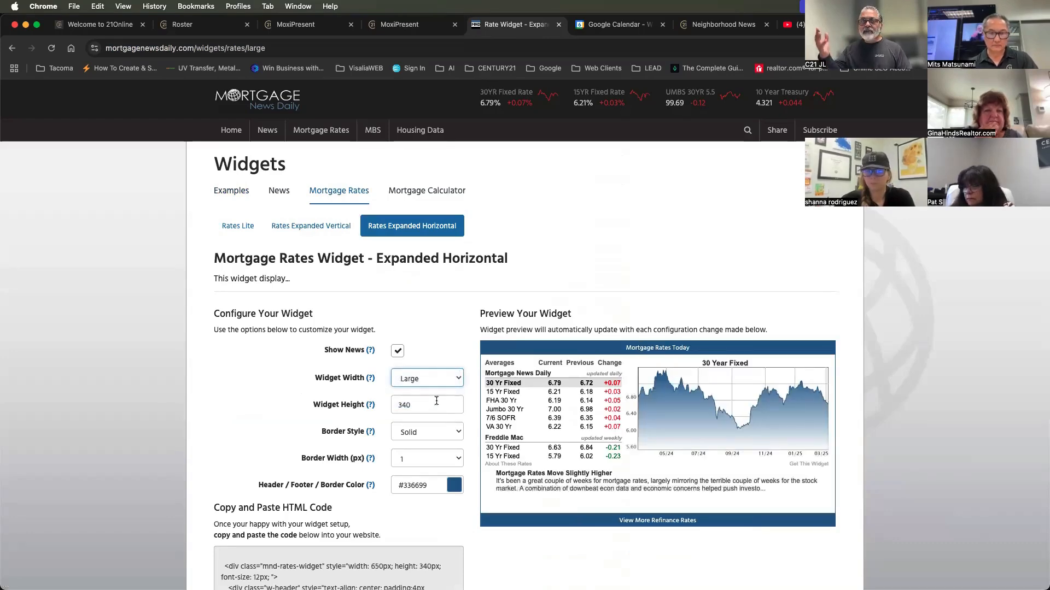
{"action": "scroll", "coordinate": [437, 402], "scroll_direction": "down", "scroll_amount": 3}
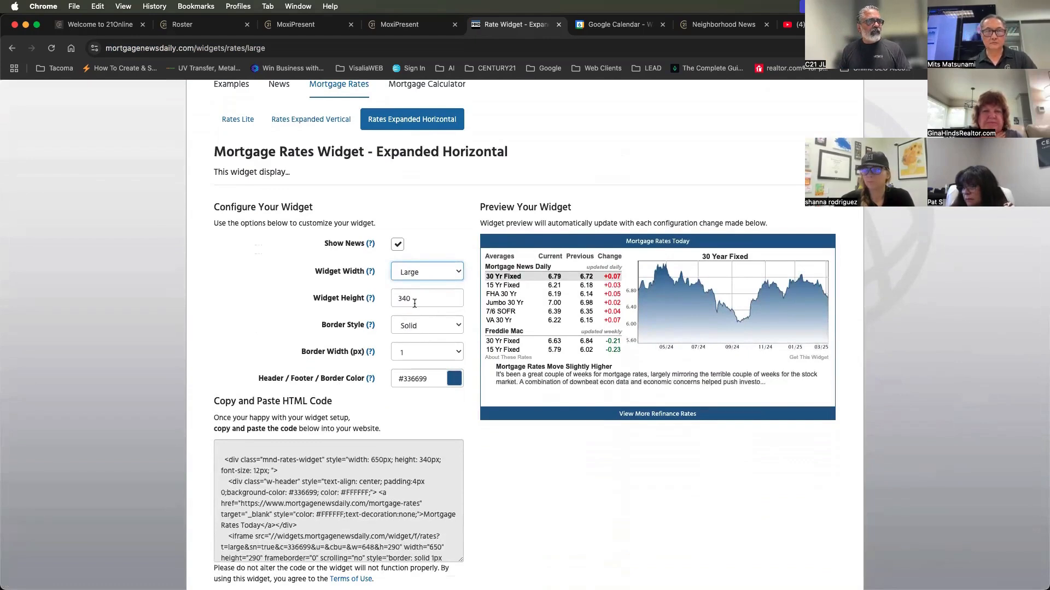
{"action": "left_click", "coordinate": [426, 380]}
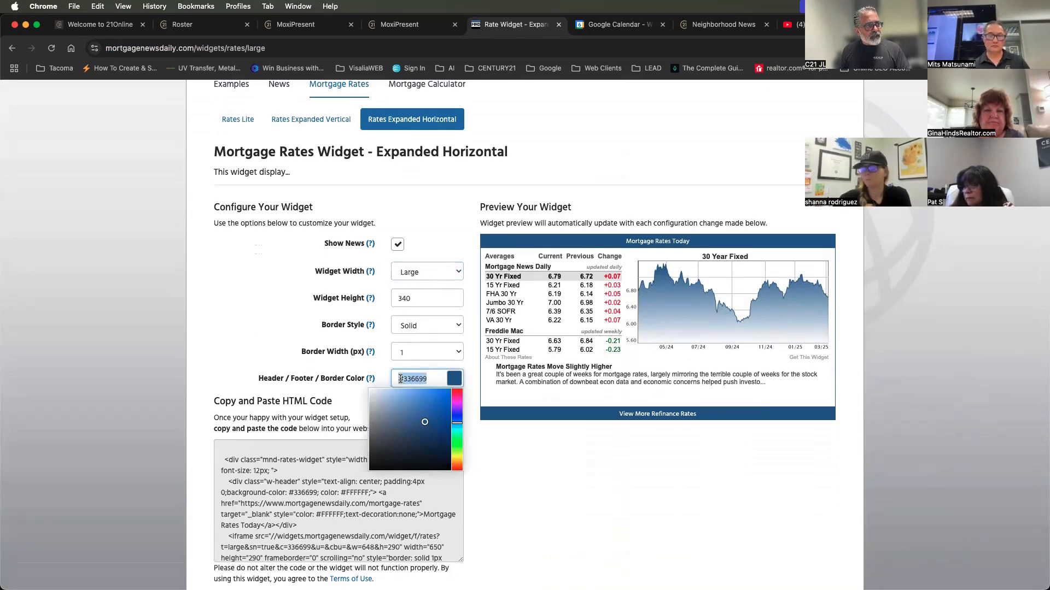
{"action": "type", "text": "#beaf"}
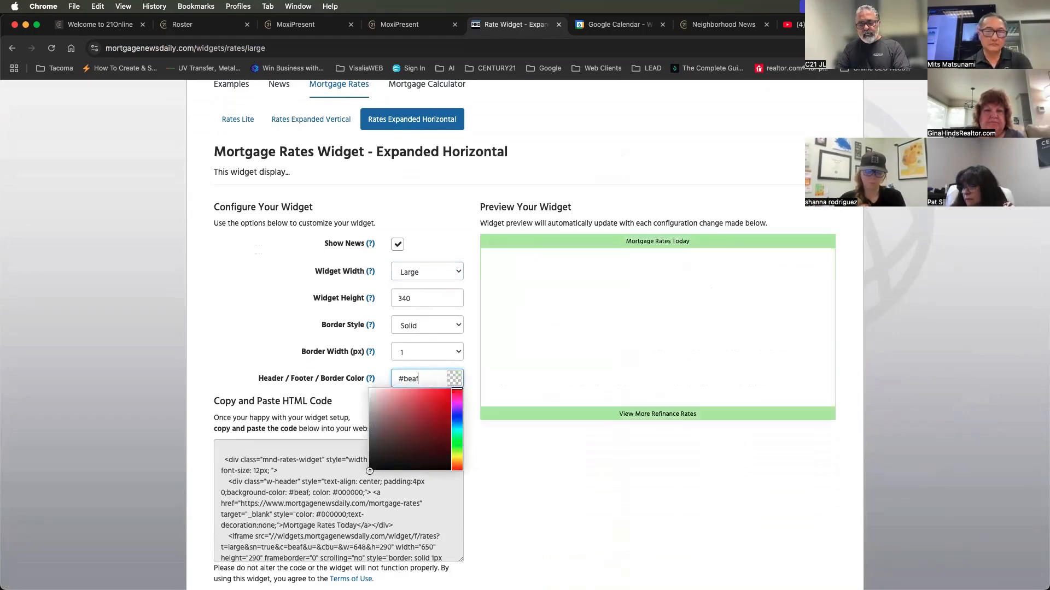
{"action": "type", "text": "87"}
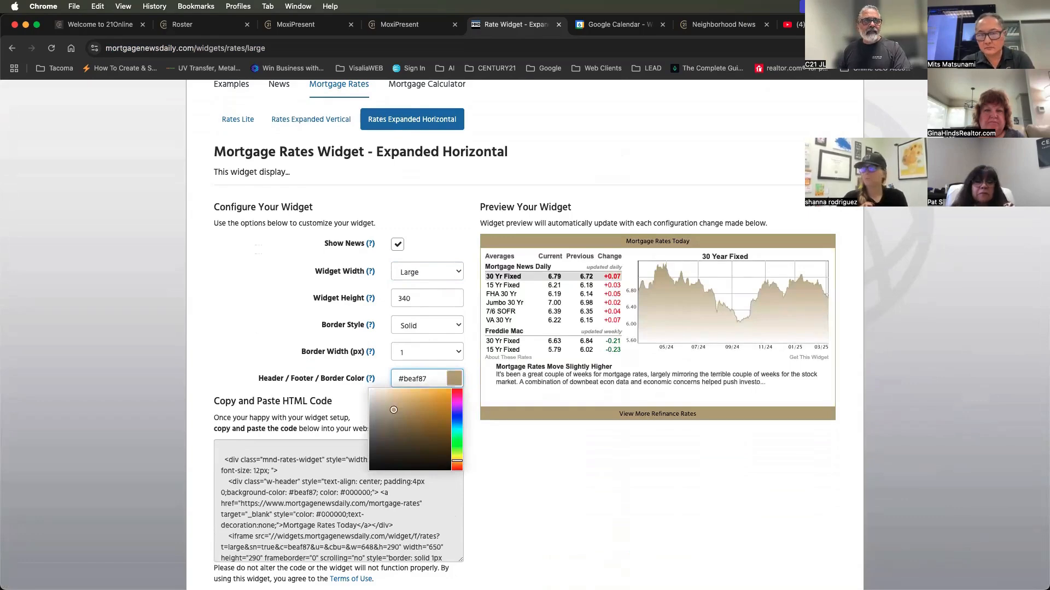
{"action": "left_click", "coordinate": [541, 473]}
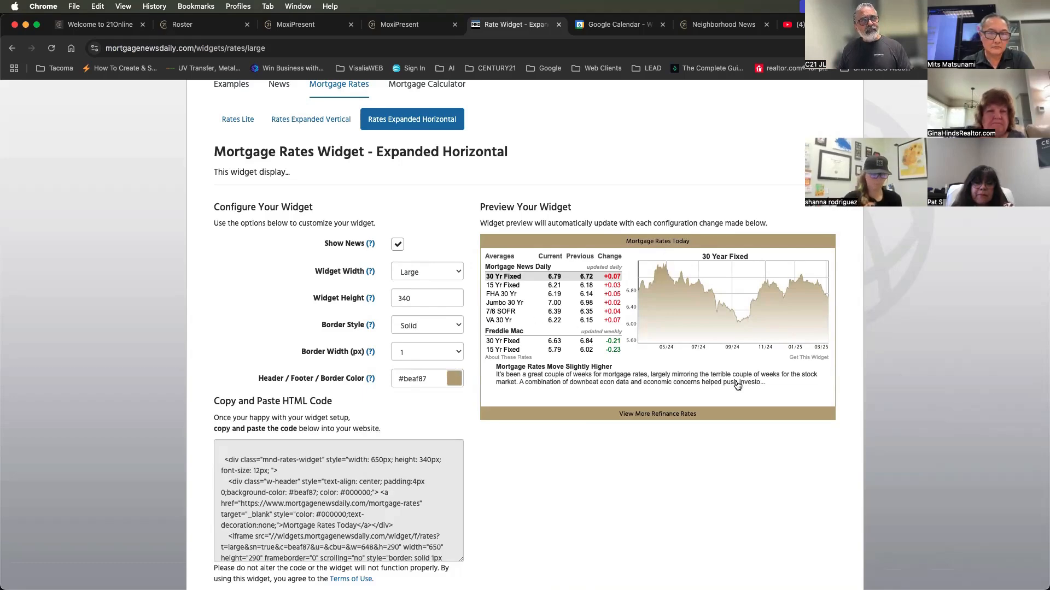
Copy the widget's full HTML code and switch back to the MoxiPresent page editor
{"action": "scroll", "coordinate": [625, 436], "scroll_direction": "down", "scroll_amount": 5}
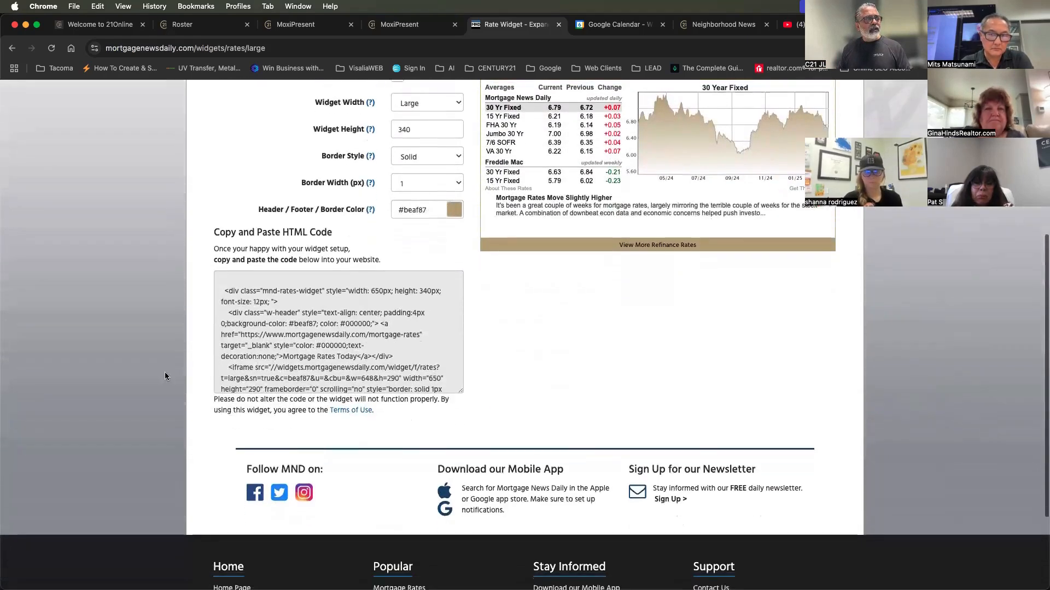
{"action": "left_click", "coordinate": [308, 295]}
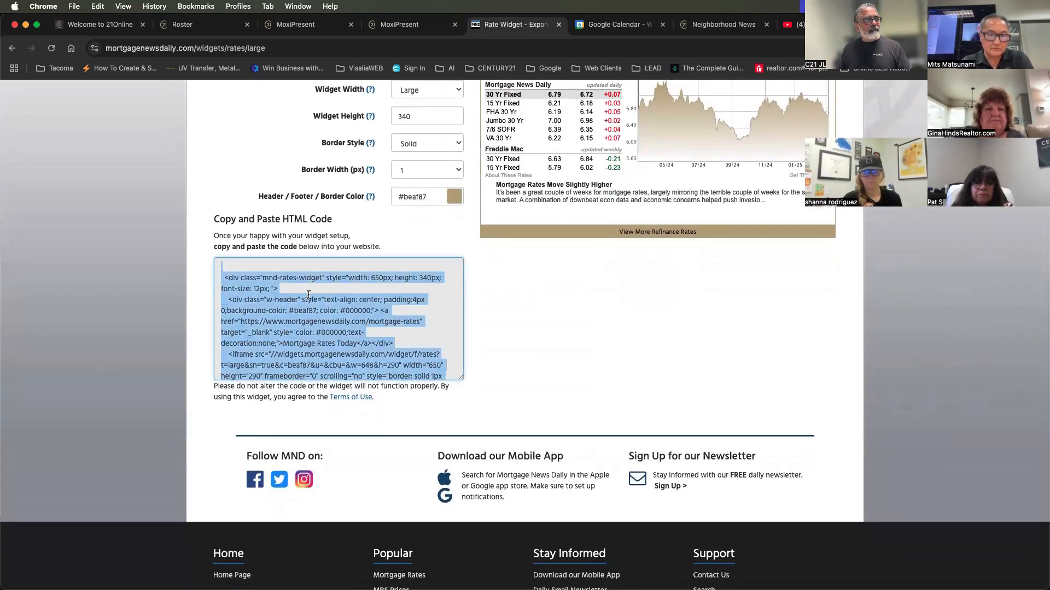
{"action": "right_click", "coordinate": [310, 297]}
{"action": "left_click", "coordinate": [325, 319]}
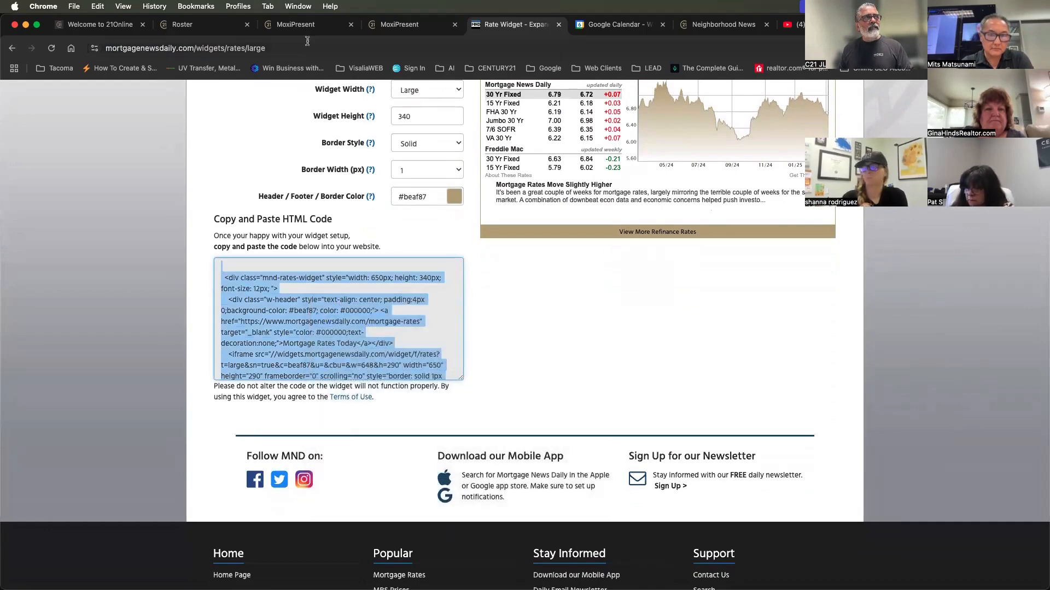
{"action": "left_click", "coordinate": [309, 26]}
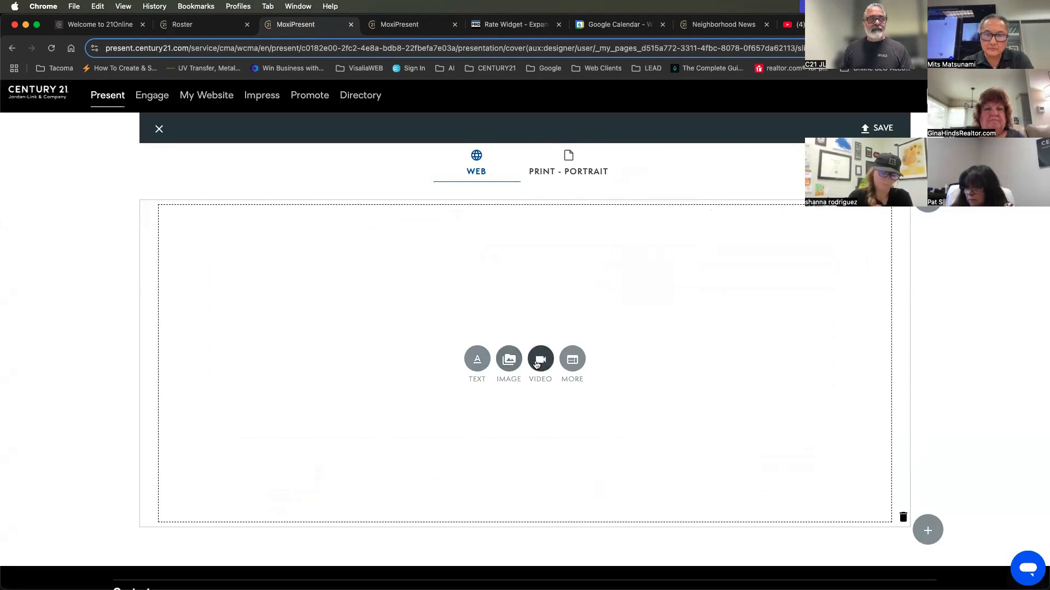
Add an editable content block to the empty row and paste the copied mortgage rates widget HTML as its source code
{"action": "left_click", "coordinate": [571, 362]}
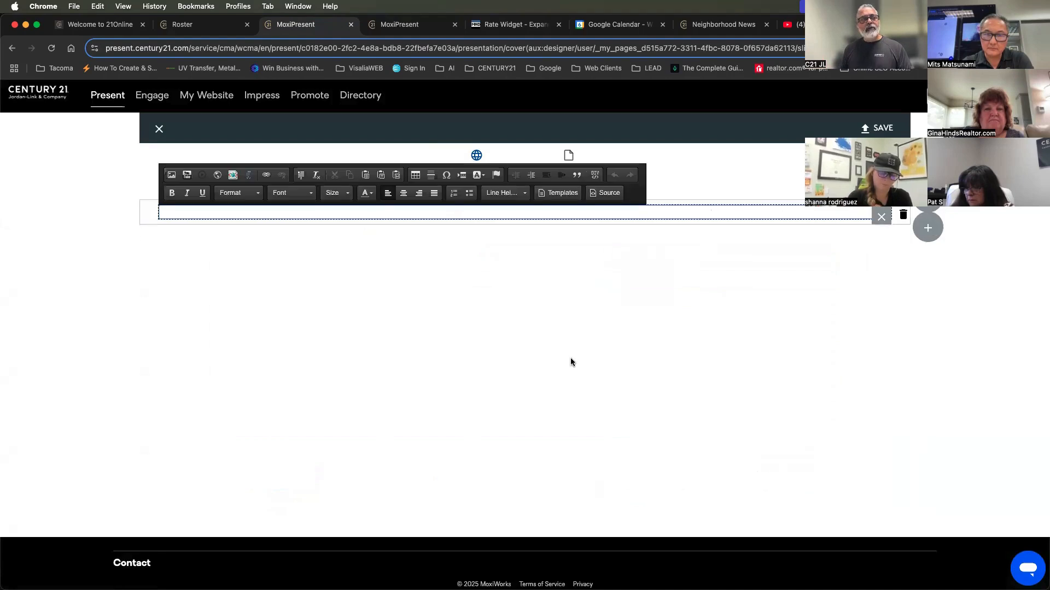
{"action": "left_click", "coordinate": [608, 194]}
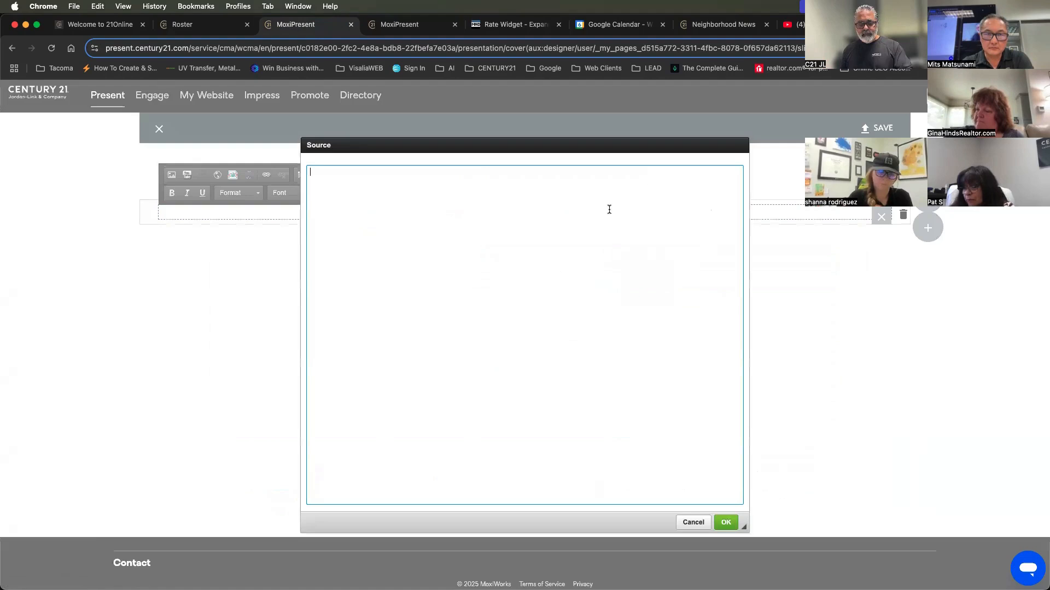
{"action": "key", "text": "super+v"}
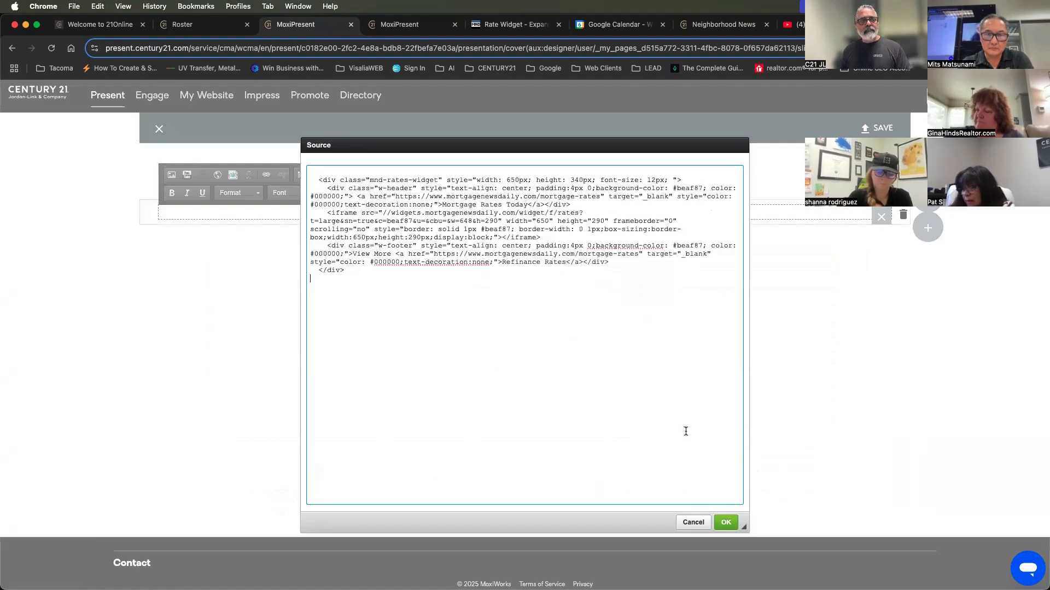
{"action": "left_click", "coordinate": [726, 522]}
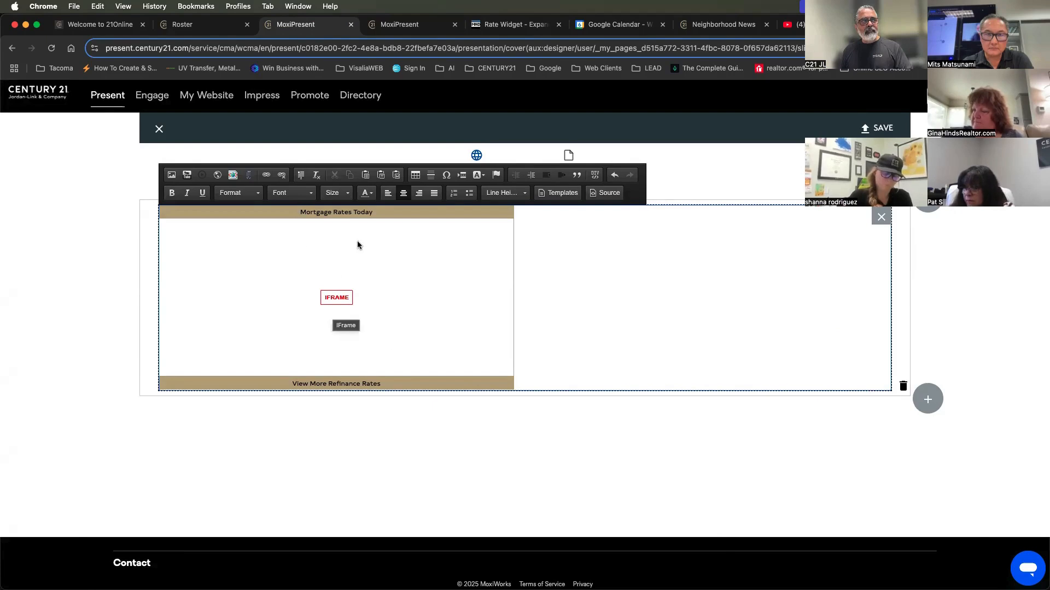
Try to center the embedded mortgage rates iframe within the content block
{"action": "left_click", "coordinate": [419, 193]}
{"action": "left_click", "coordinate": [403, 194]}
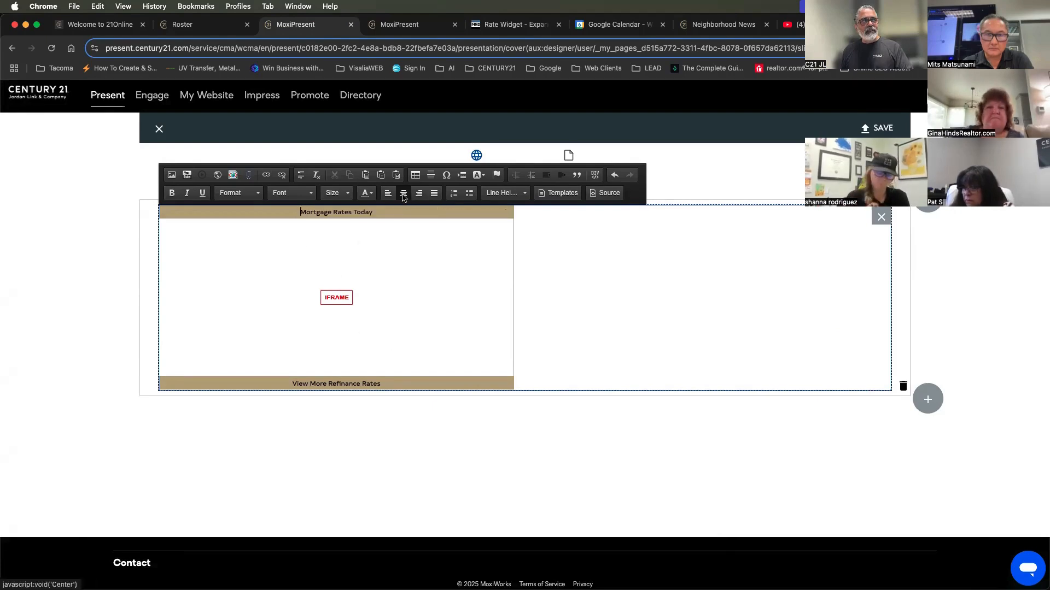
{"action": "left_click", "coordinate": [407, 262]}
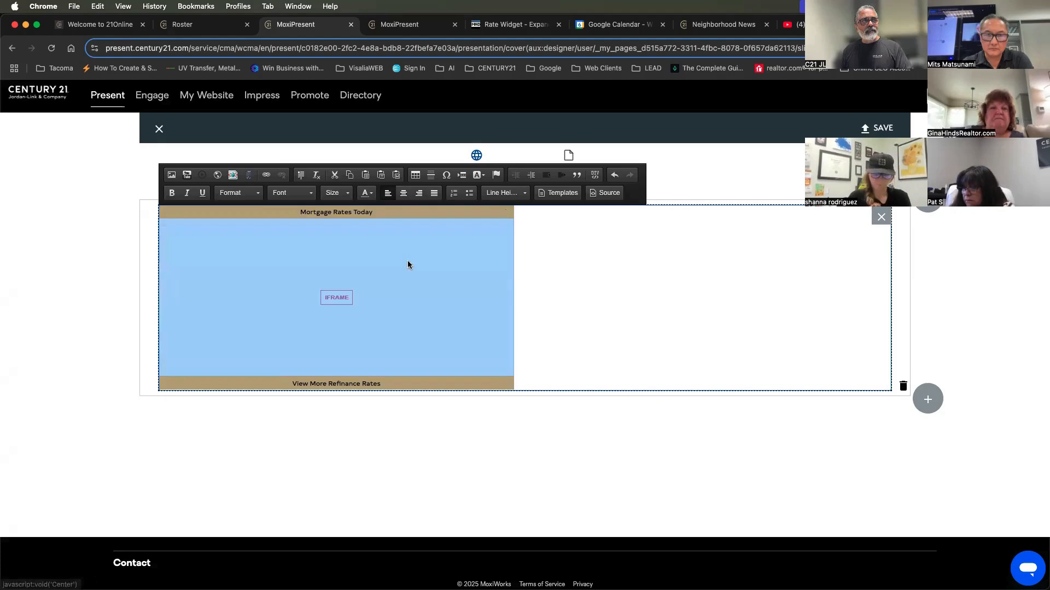
{"action": "left_click", "coordinate": [402, 195]}
{"action": "left_click", "coordinate": [403, 198]}
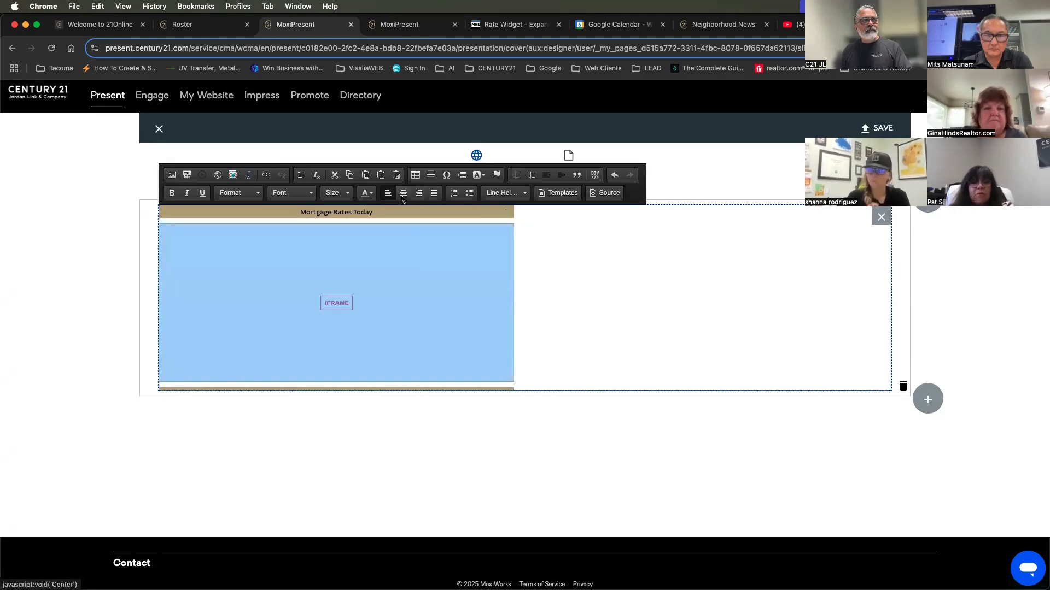
Save the custom page to My Pages with the name Finance and close the page editor
{"action": "left_click", "coordinate": [872, 129]}
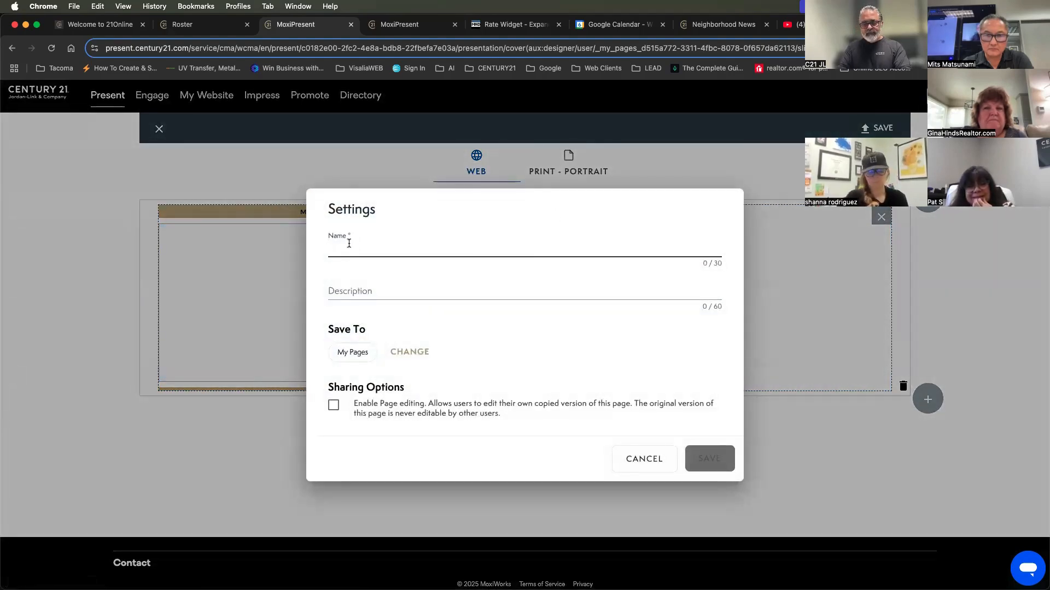
{"action": "type", "text": "Finance"}
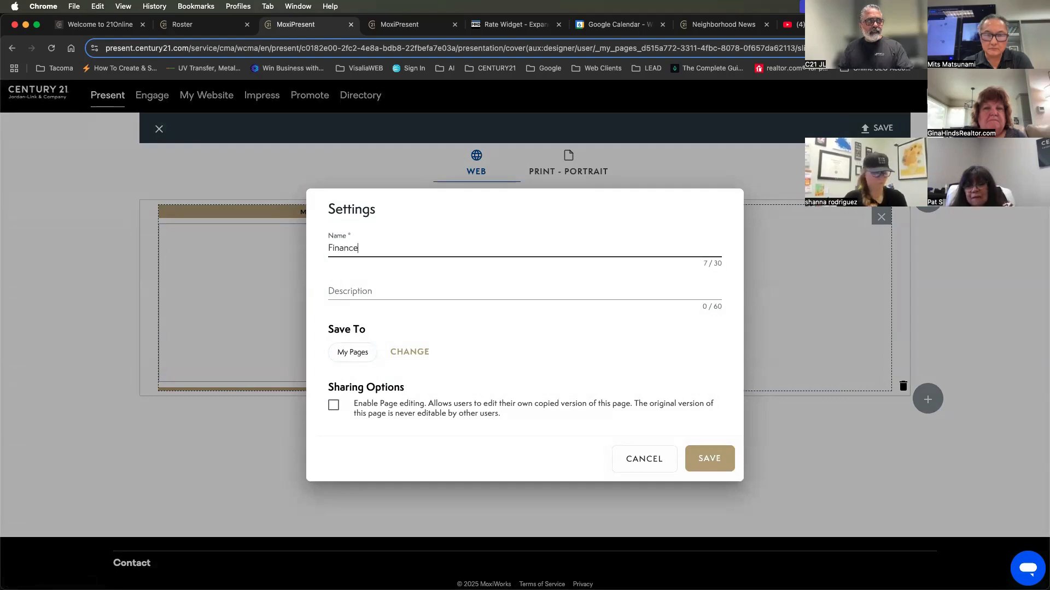
{"action": "left_click", "coordinate": [696, 462]}
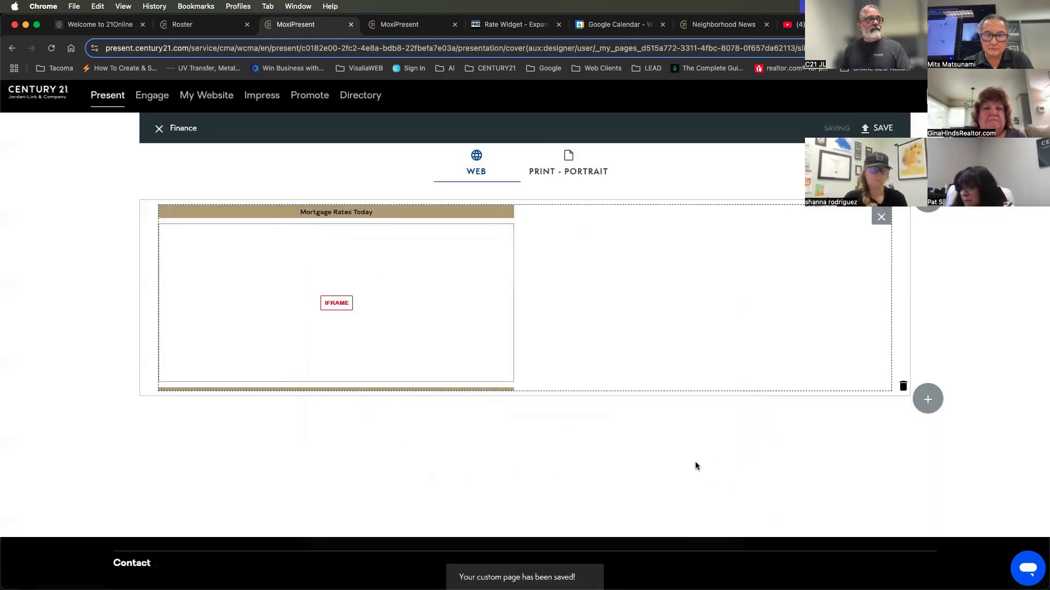
{"action": "left_click", "coordinate": [159, 128]}
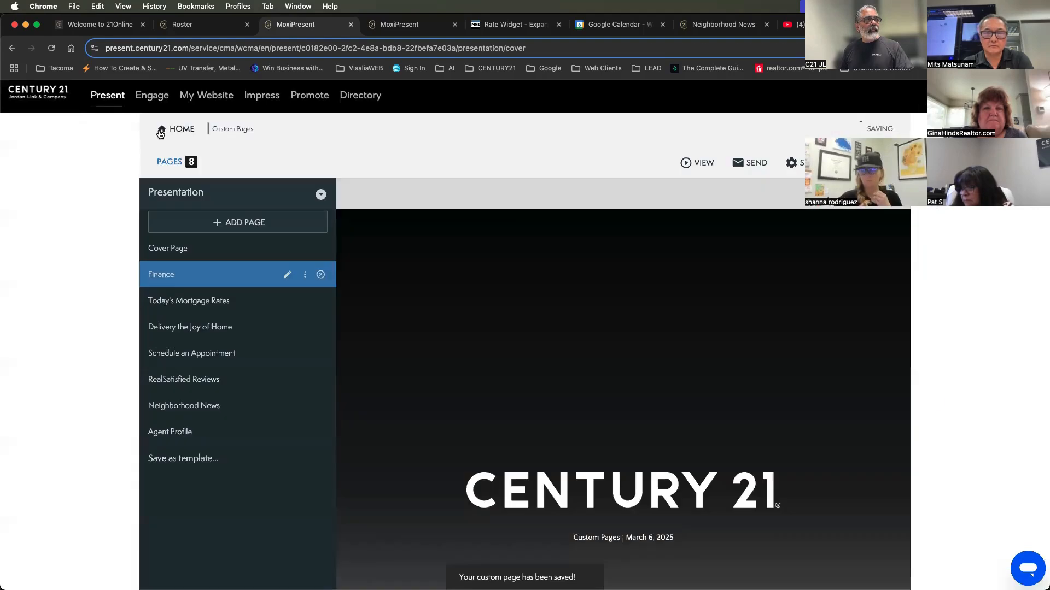
Open the Finance page in the presentation to check the embedded mortgage rates widget
{"action": "left_click", "coordinate": [165, 247]}
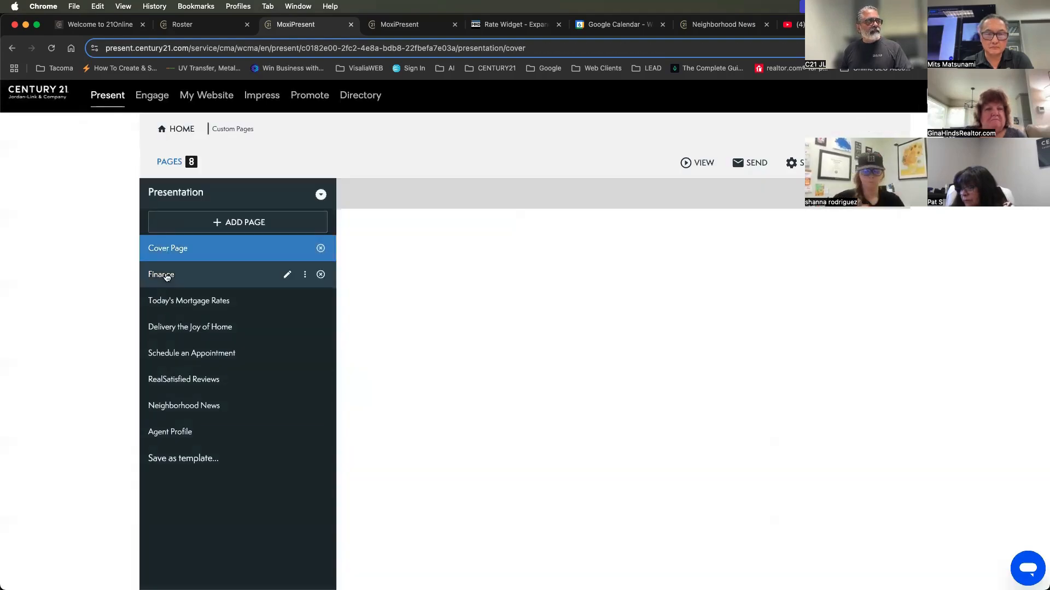
{"action": "left_click", "coordinate": [165, 276]}
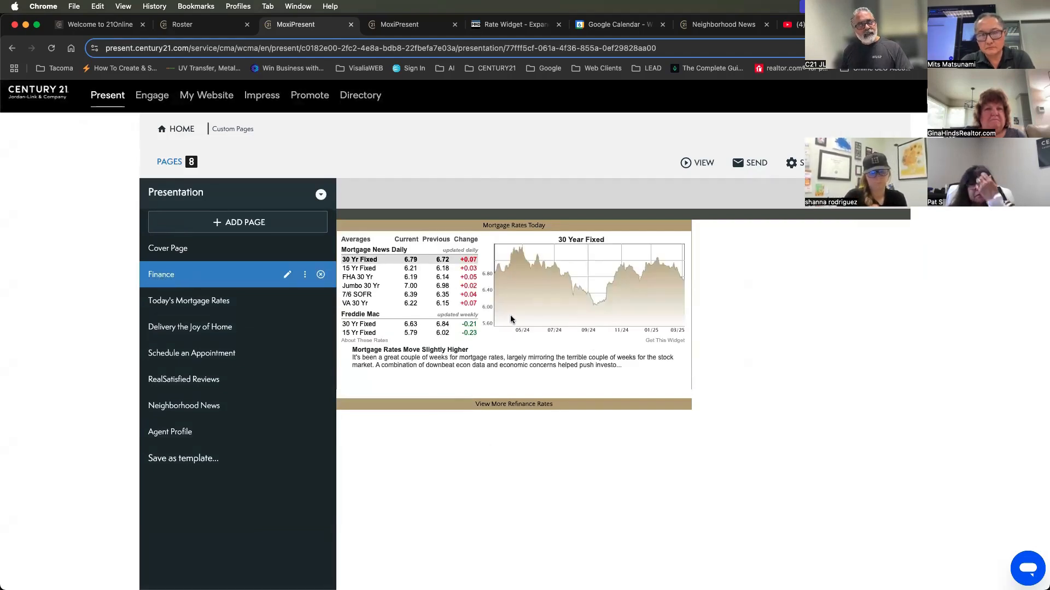
{"action": "mouse_move", "coordinate": [160, 275]}
{"action": "left_mouse_down"}
{"action": "mouse_move", "coordinate": [170, 429]}
{"action": "mouse_move", "coordinate": [164, 273]}
{"action": "left_mouse_up"}
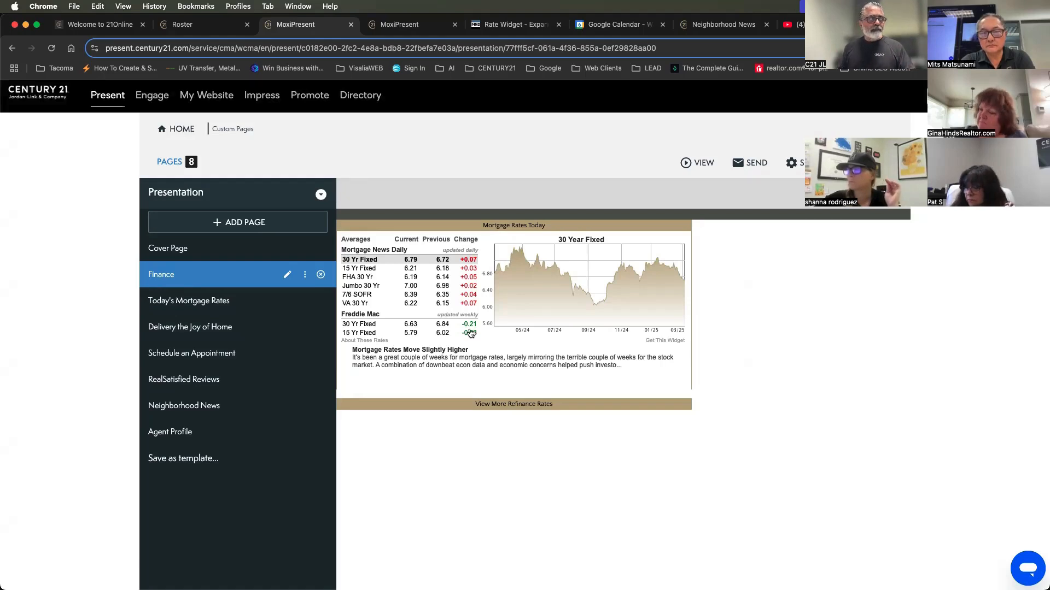
Switch to the published presentation in the other MoxiPresent browser tab and go to its Today's Mortgage Rates page
{"action": "left_click", "coordinate": [408, 29]}
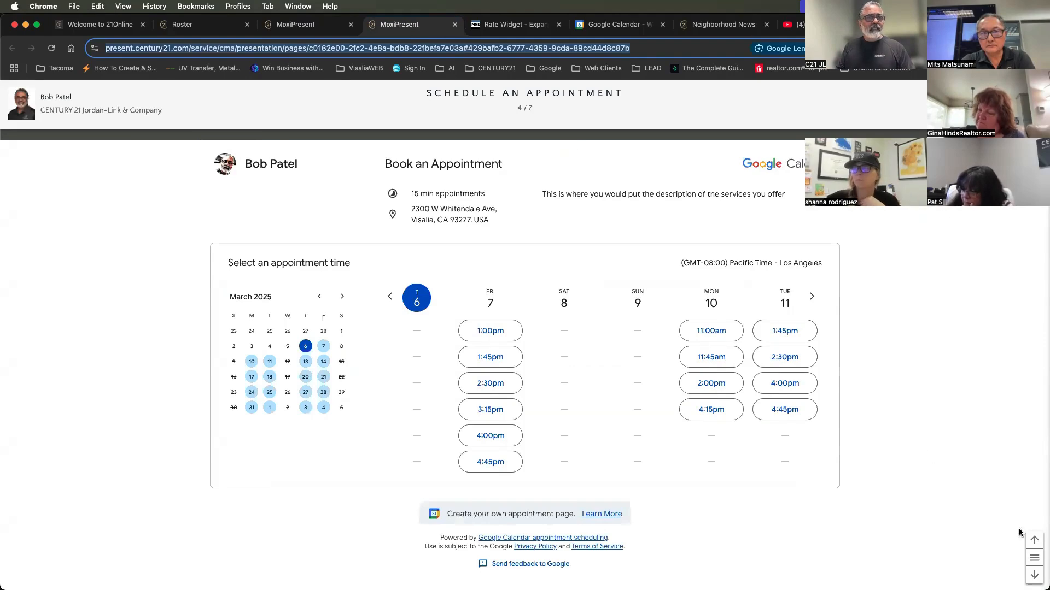
{"action": "left_click", "coordinate": [1035, 540]}
{"action": "left_click", "coordinate": [1036, 542]}
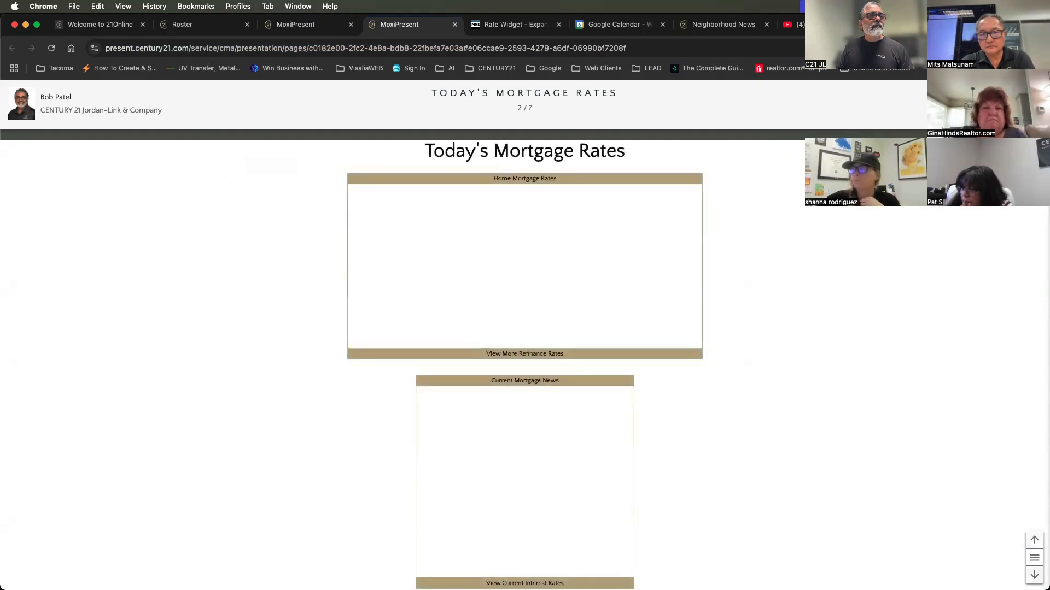
{"action": "left_click", "coordinate": [1034, 575]}
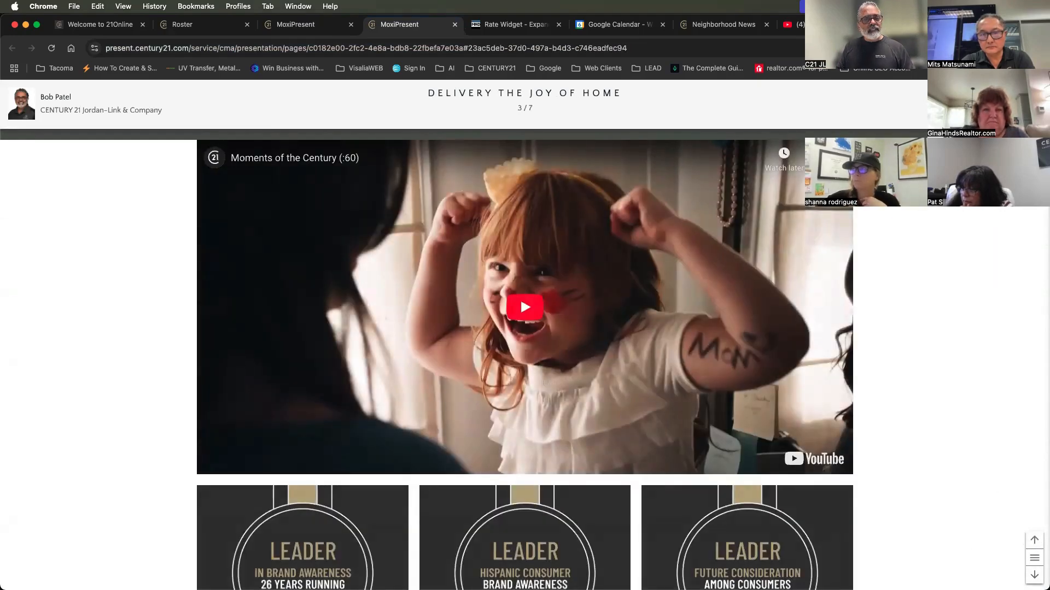
{"action": "left_click", "coordinate": [1034, 541]}
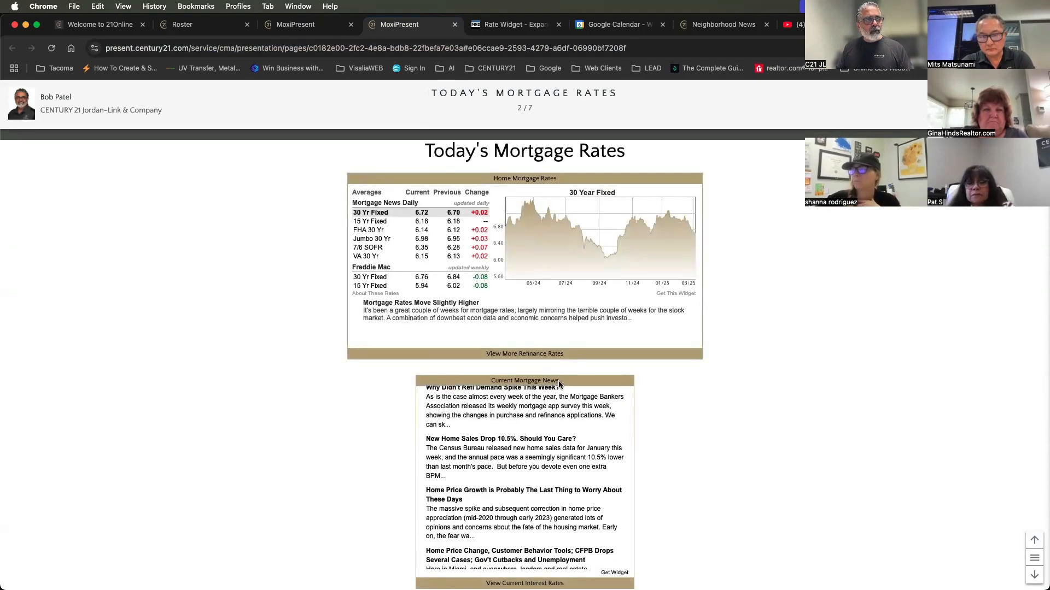
Switch back to the Mortgage News Daily widgets site and view the Mortgage Calculator widget
{"action": "left_click", "coordinate": [499, 24]}
{"action": "scroll", "coordinate": [407, 243], "scroll_direction": "up", "scroll_amount": 5}
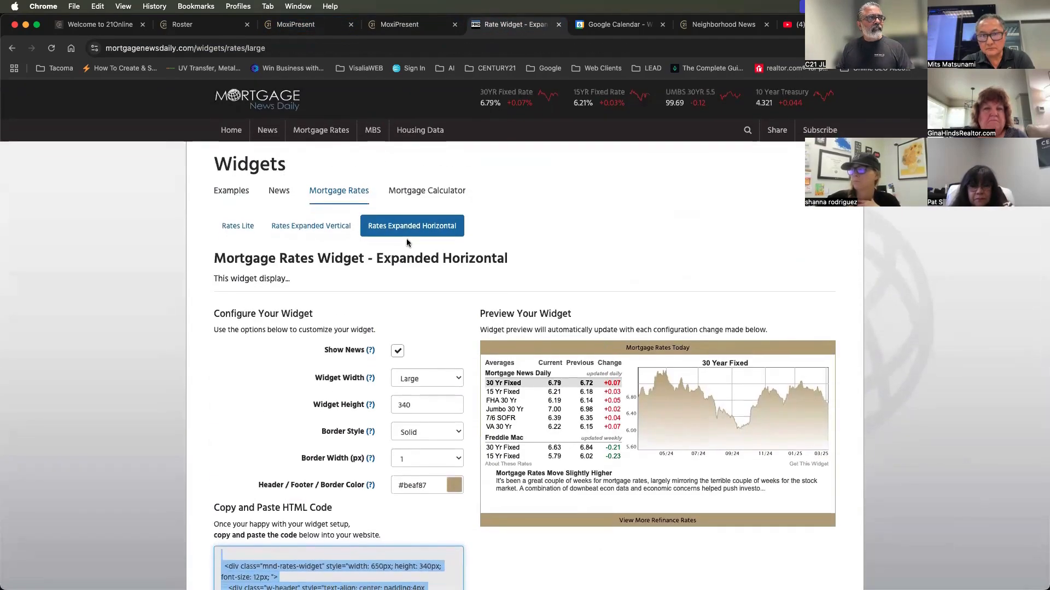
{"action": "left_click", "coordinate": [412, 191]}
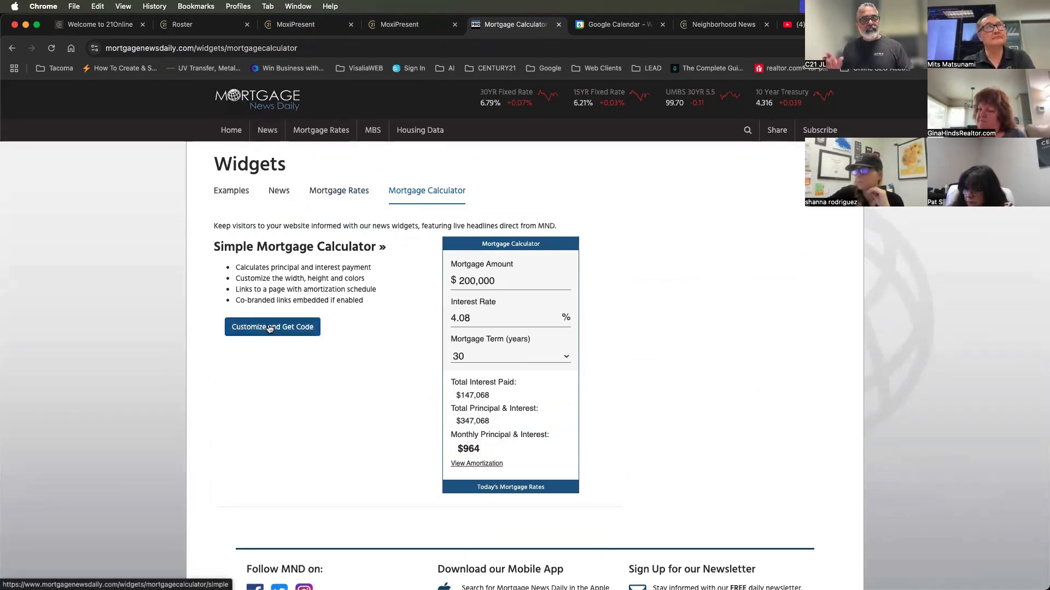
Browse the available news widgets and open the customization page for the News Scroller widget
{"action": "left_click", "coordinate": [278, 192]}
{"action": "scroll", "coordinate": [484, 345], "scroll_direction": "down", "scroll_amount": 3}
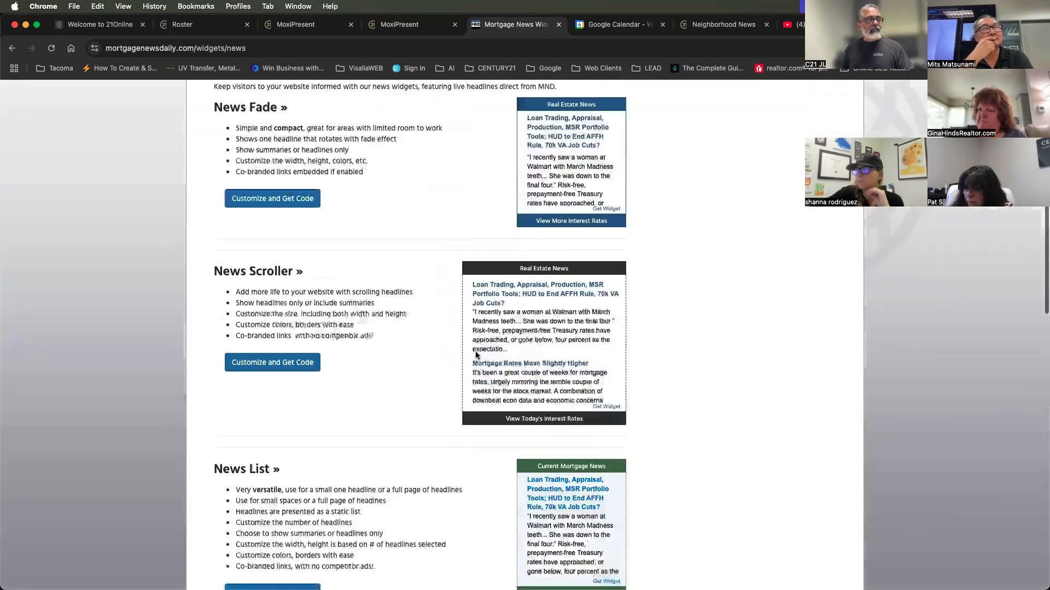
{"action": "scroll", "coordinate": [474, 351], "scroll_direction": "down", "scroll_amount": 2}
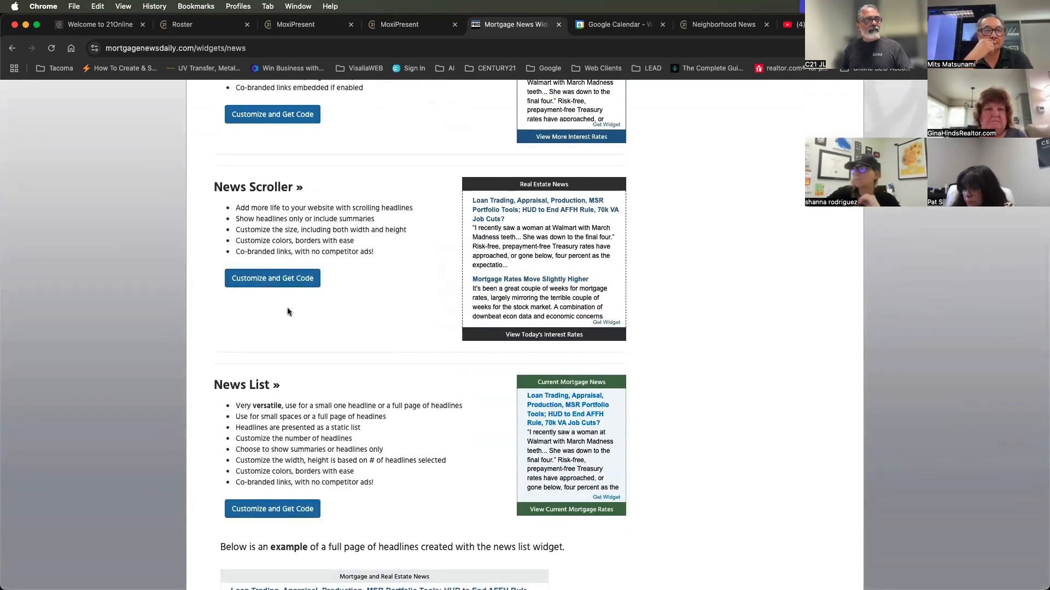
{"action": "scroll", "coordinate": [571, 285], "scroll_direction": "down", "scroll_amount": 7}
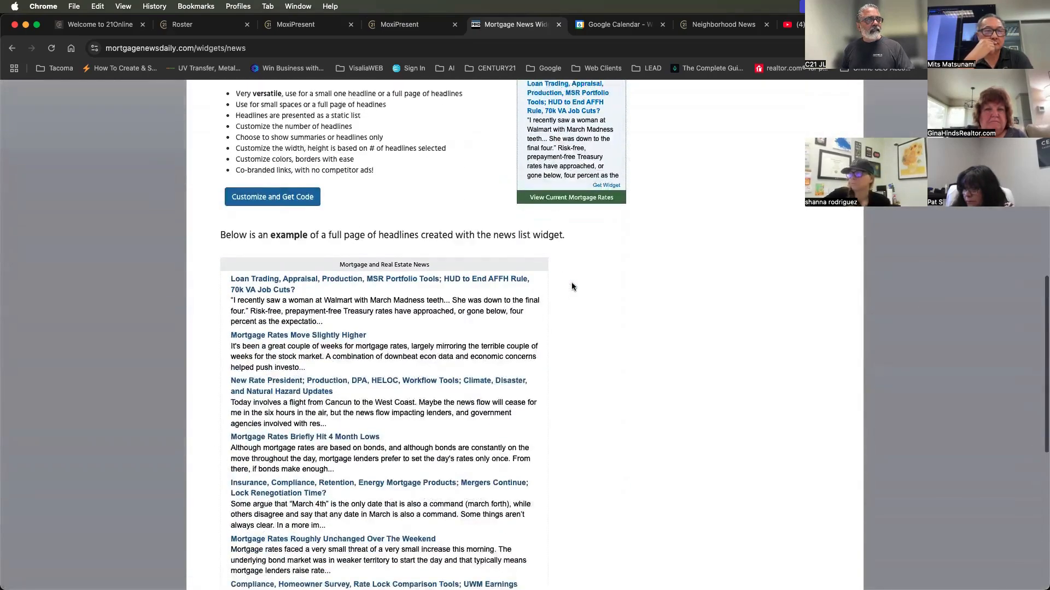
{"action": "scroll", "coordinate": [572, 287], "scroll_direction": "up", "scroll_amount": 3}
{"action": "scroll", "coordinate": [415, 300], "scroll_direction": "up", "scroll_amount": 4}
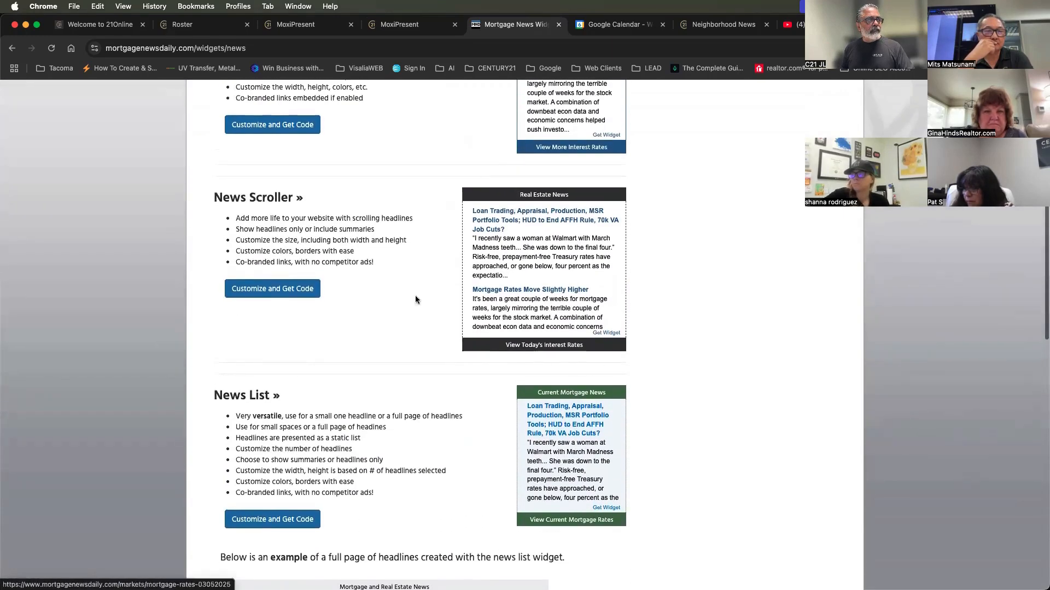
{"action": "left_click", "coordinate": [272, 289]}
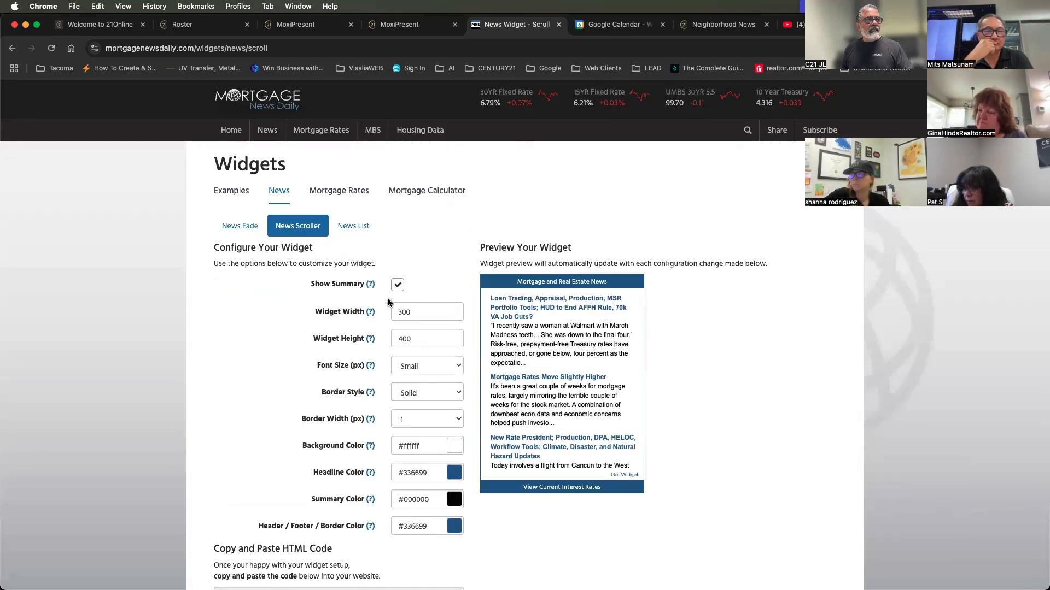
Set the News Scroller widget width to 600
{"action": "left_click_drag", "start_coordinate": [411, 313], "coordinate": [383, 312]}
{"action": "type", "text": "6"}
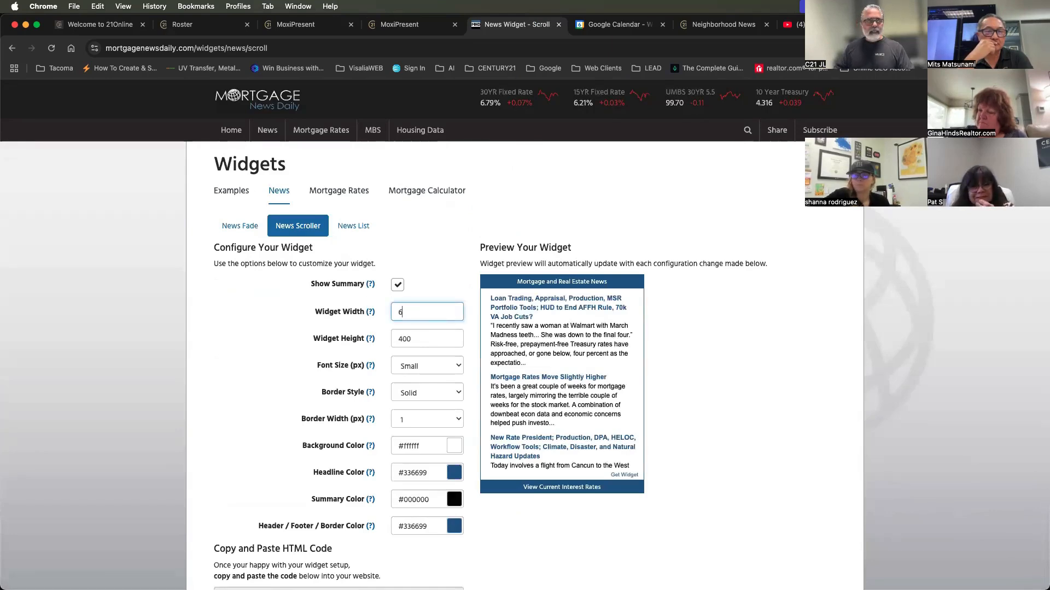
{"action": "left_click", "coordinate": [425, 340]}
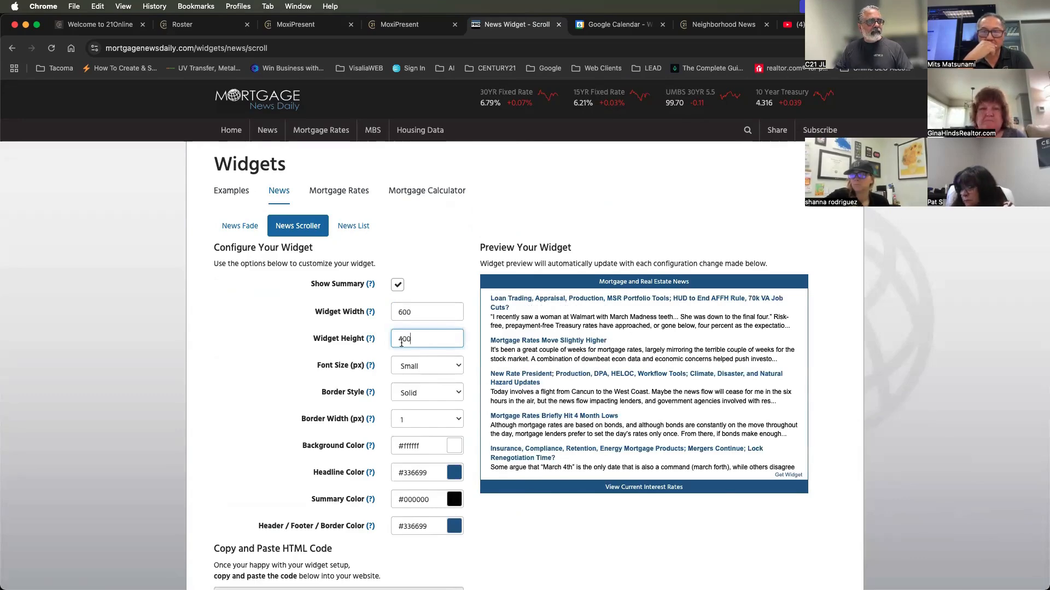
Set the news widget's headline color to #beaf87
{"action": "scroll", "coordinate": [397, 482], "scroll_direction": "down", "scroll_amount": 2}
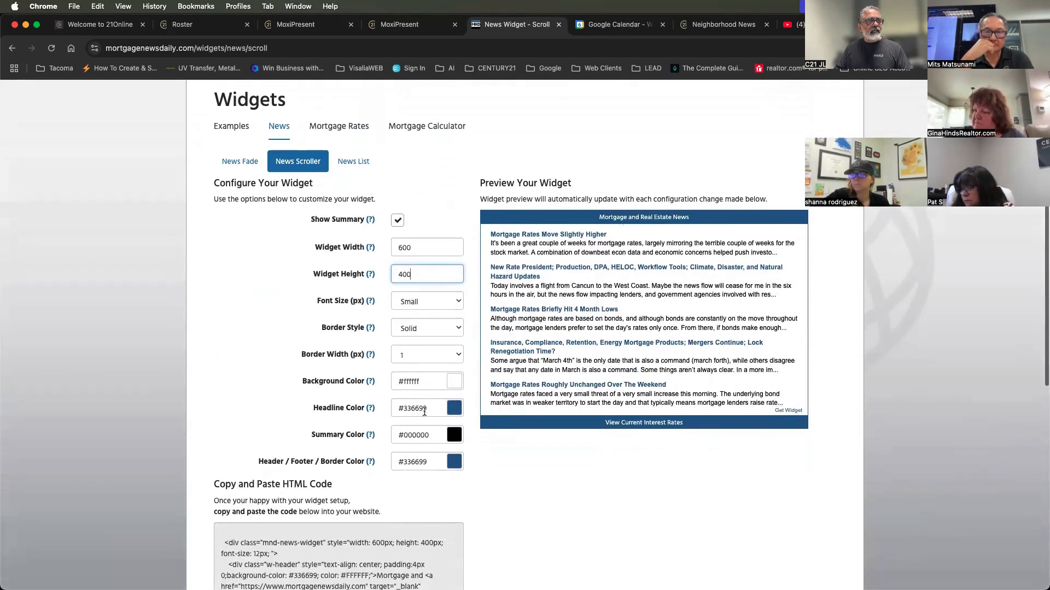
{"action": "double_click", "coordinate": [429, 411]}
{"action": "type", "text": "beaf87"}
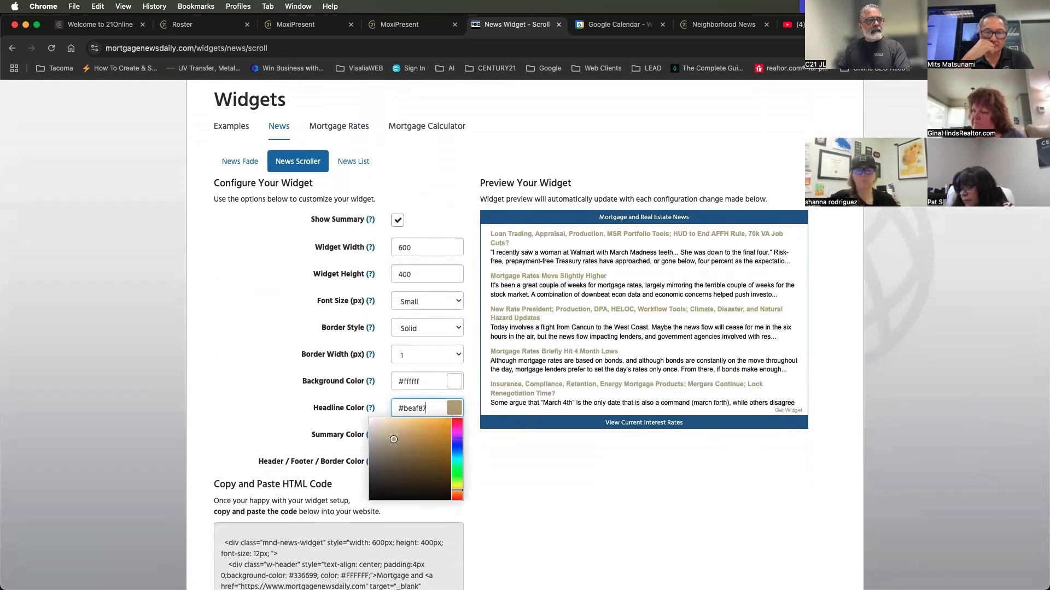
{"action": "left_click", "coordinate": [277, 403]}
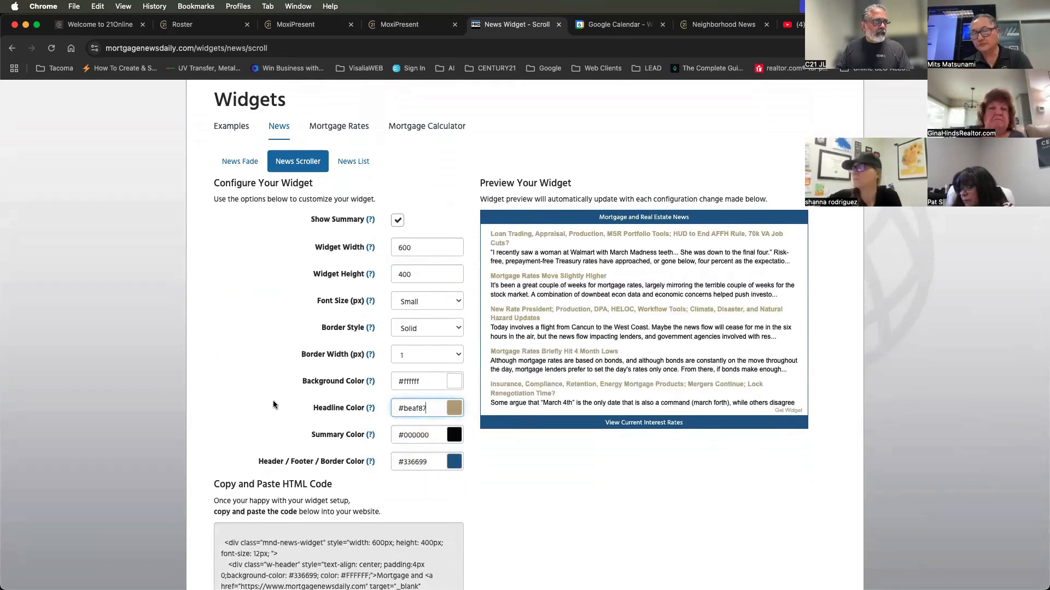
Set the news widget's header, footer and border color to #beaf98
{"action": "left_click", "coordinate": [419, 465]}
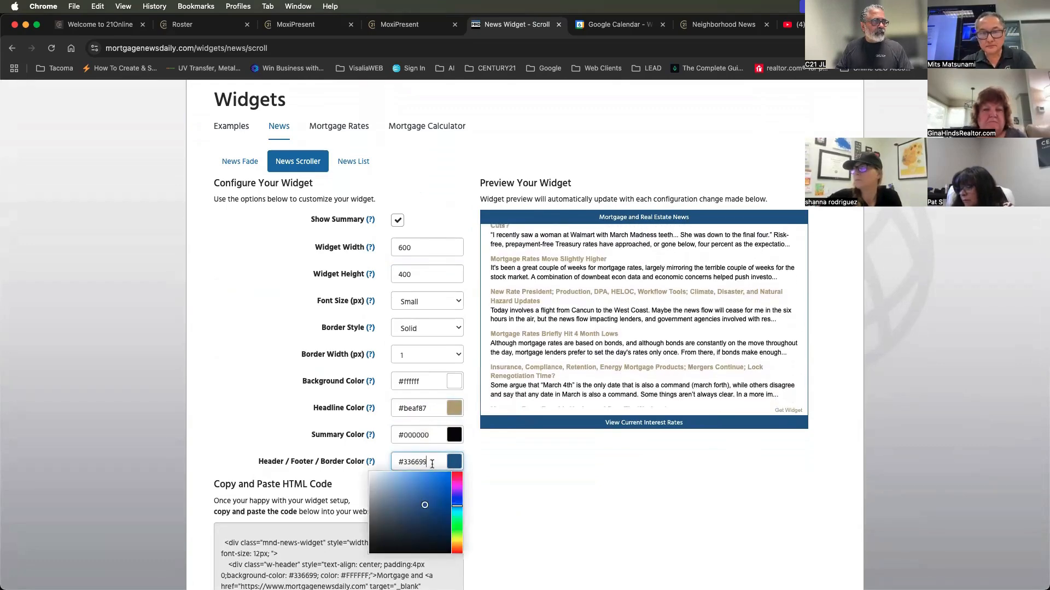
{"action": "double_click", "coordinate": [430, 464]}
{"action": "type", "text": "be"}
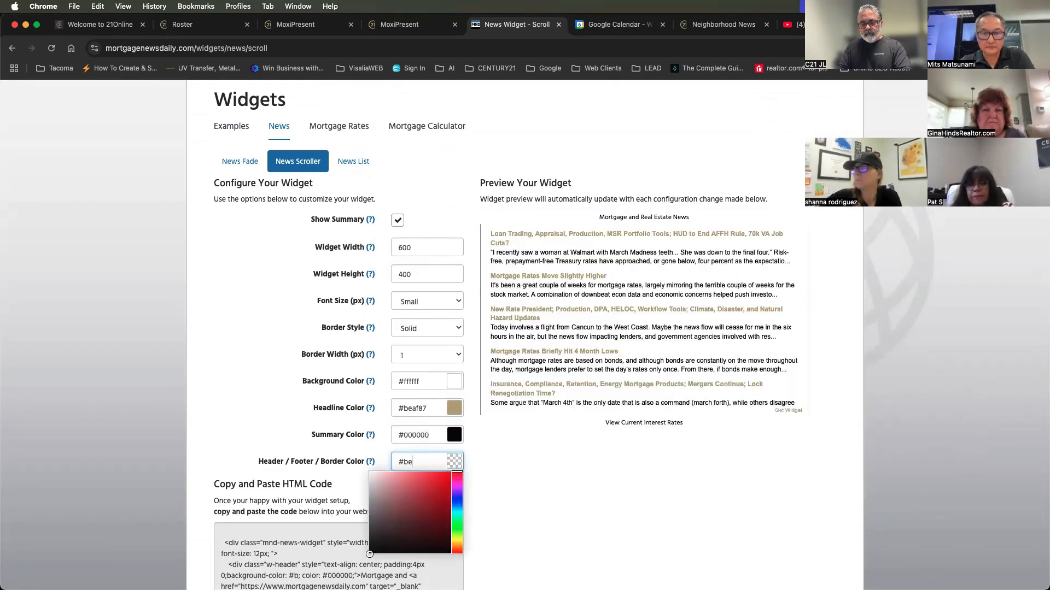
{"action": "type", "text": "af98"}
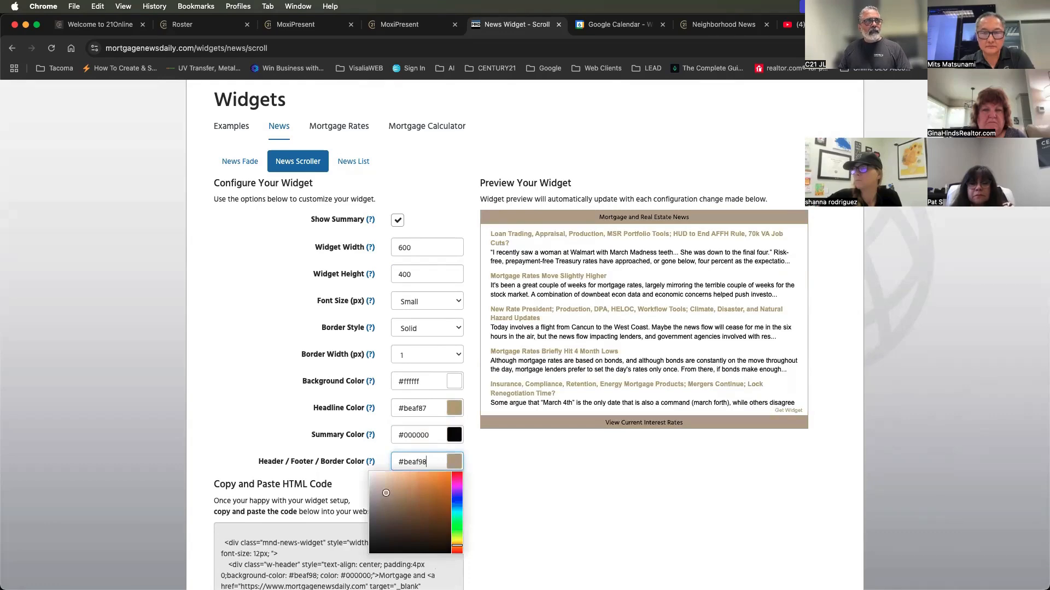
Change the news widget's headline color to near-black #050505 and close the color picker
{"action": "left_click", "coordinate": [433, 407]}
{"action": "left_click", "coordinate": [374, 499]}
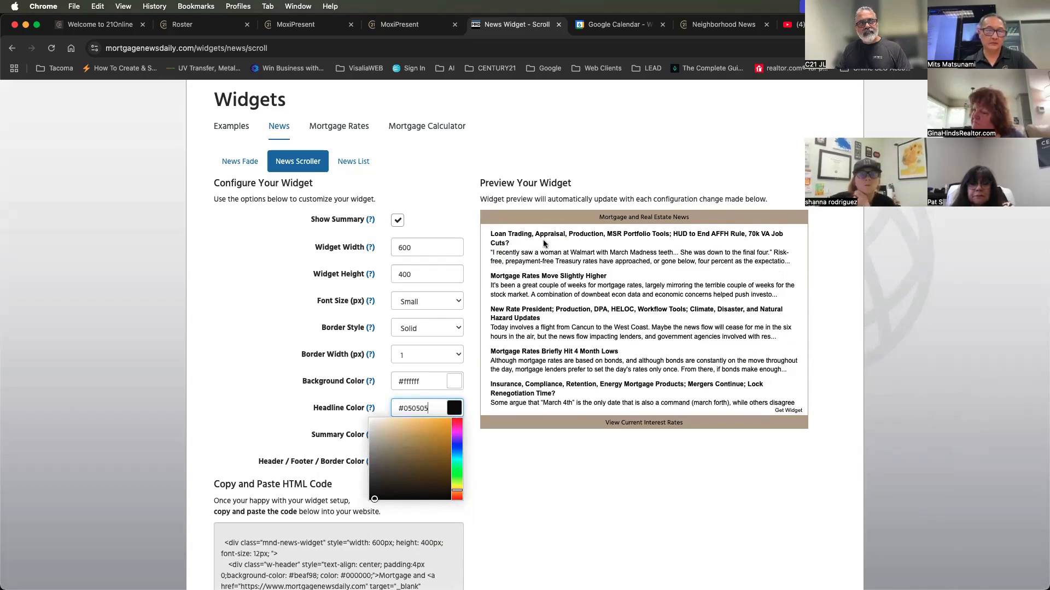
{"action": "left_click", "coordinate": [573, 460]}
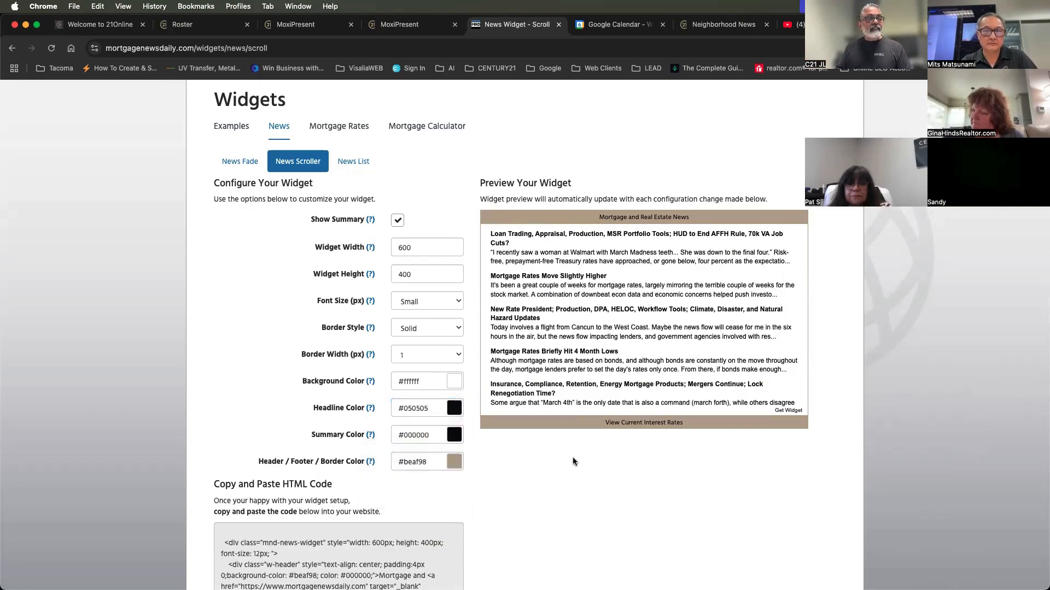
Copy the generated HTML embed code of the configured News Scroller widget
{"action": "scroll", "coordinate": [573, 462], "scroll_direction": "down", "scroll_amount": 3}
{"action": "left_click", "coordinate": [319, 485]}
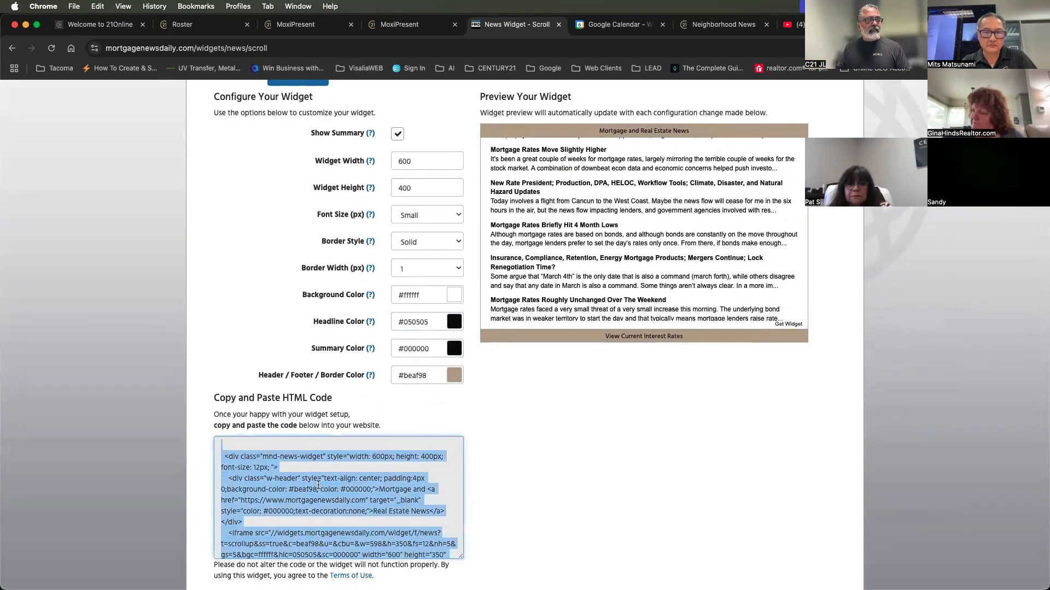
{"action": "right_click", "coordinate": [318, 485]}
{"action": "left_click", "coordinate": [347, 398]}
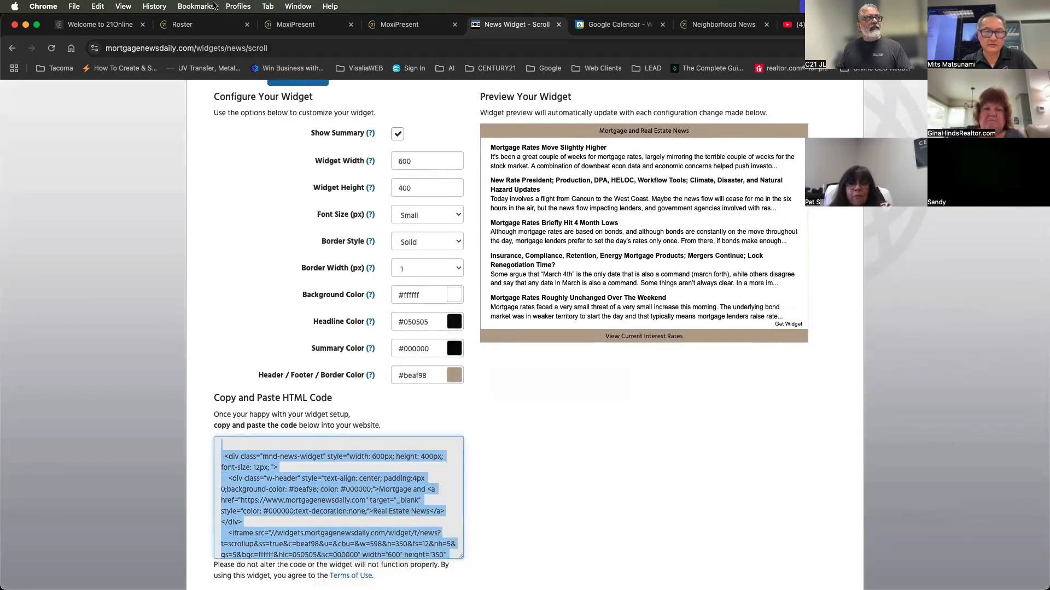
In the MoxiPresent Finance page's source, paste the news widget code below the mortgage rates widget code and save the page
{"action": "left_click", "coordinate": [197, 24]}
{"action": "left_click", "coordinate": [294, 27]}
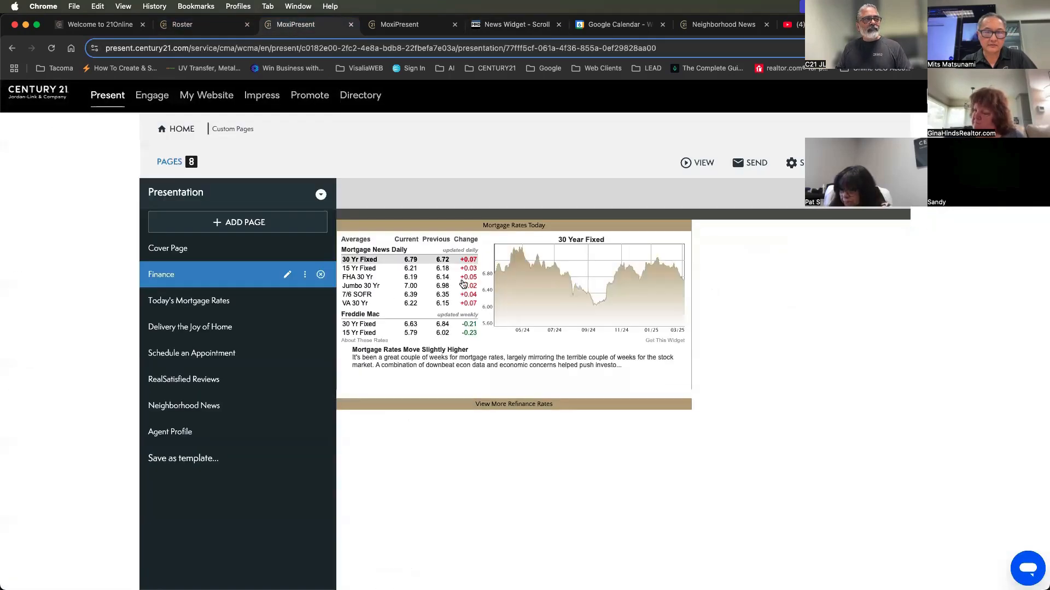
{"action": "left_click", "coordinate": [287, 278]}
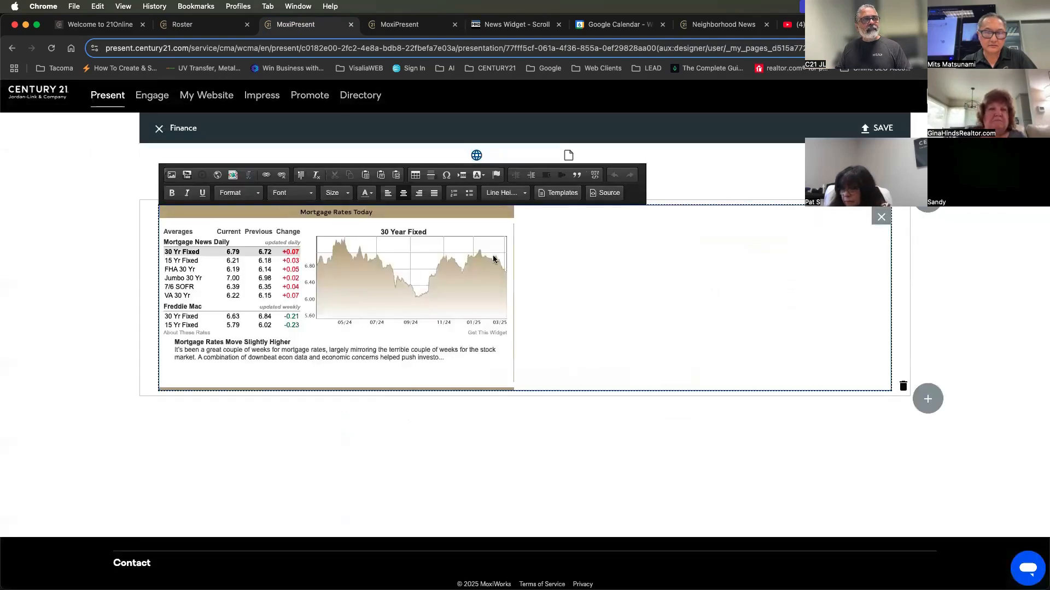
{"action": "left_click", "coordinate": [611, 194]}
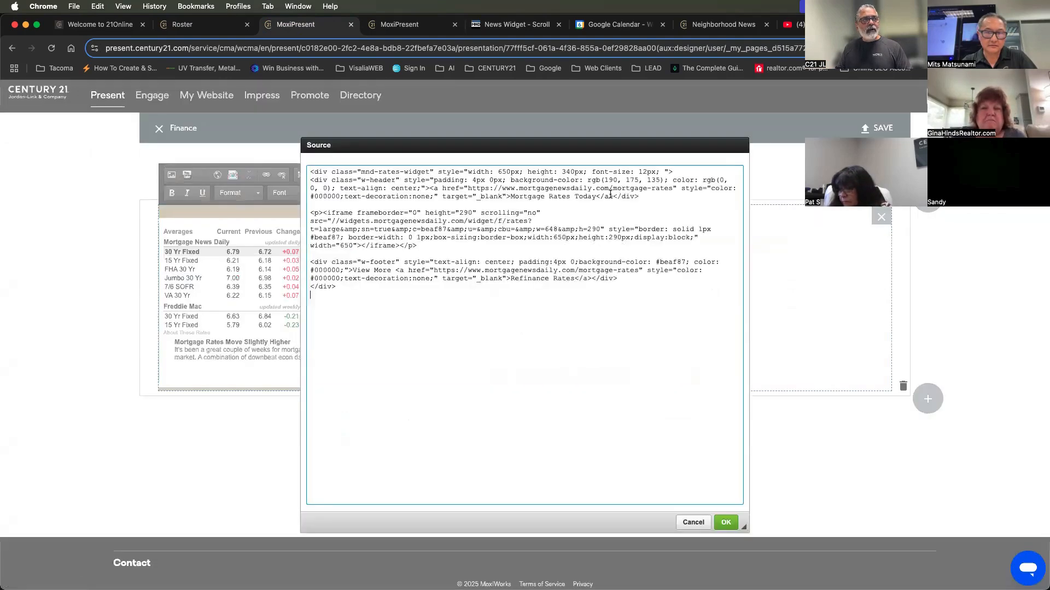
{"action": "left_click", "coordinate": [640, 284]}
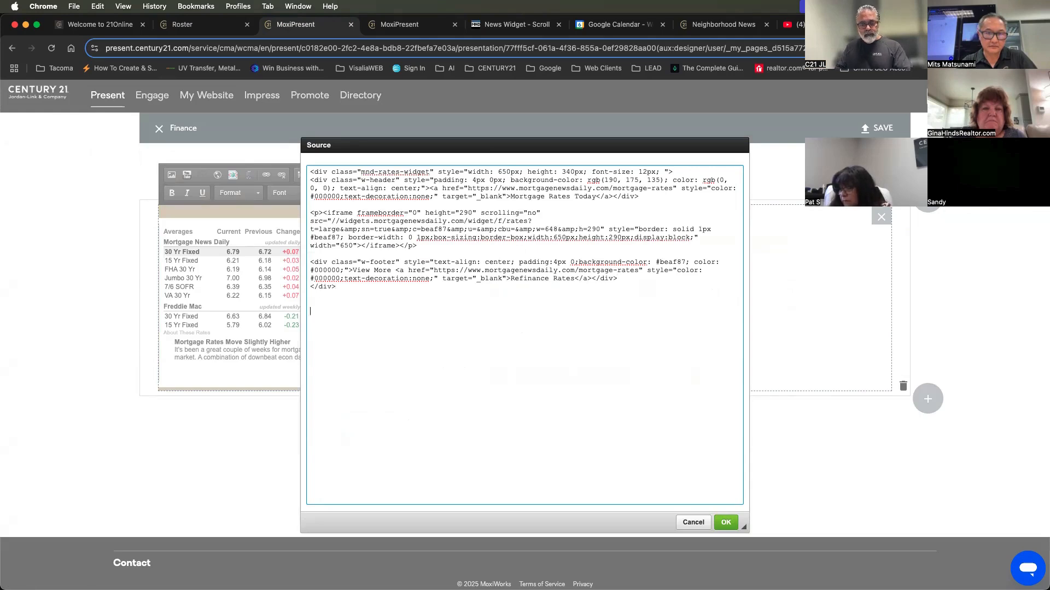
{"action": "key", "text": "super+v"}
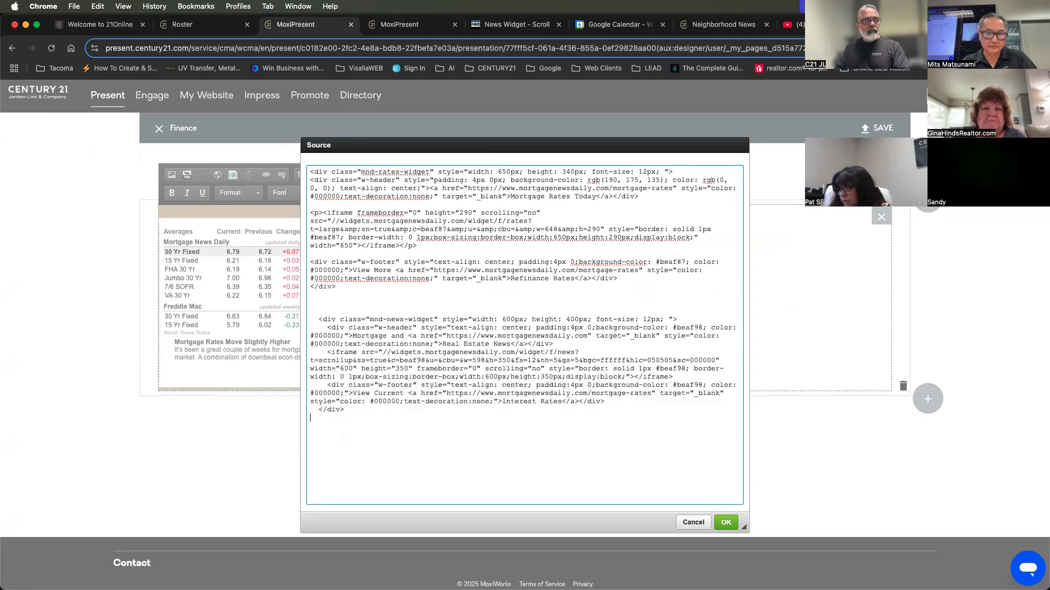
{"action": "left_click", "coordinate": [725, 524]}
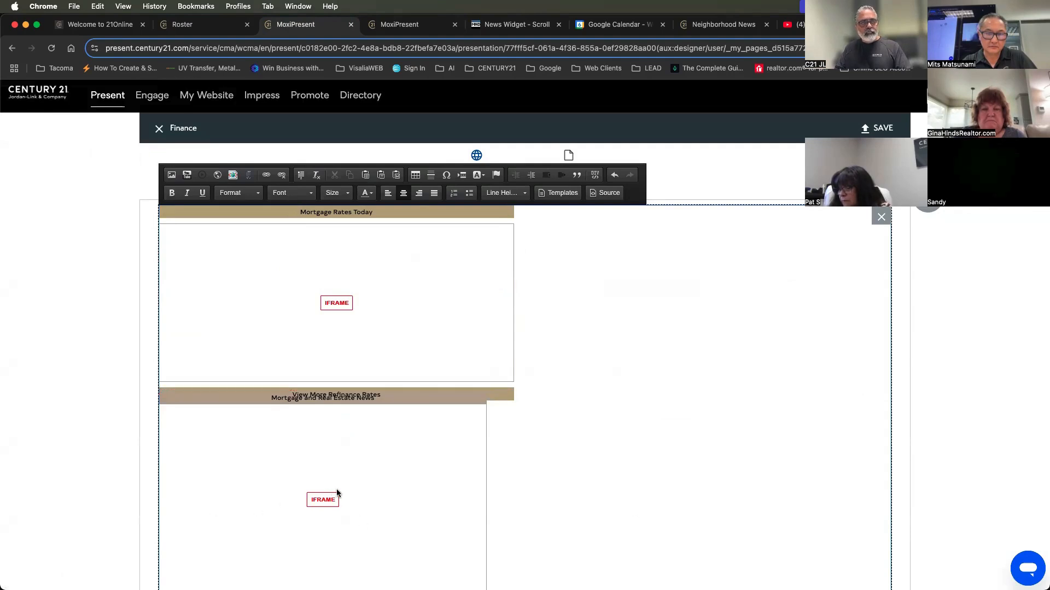
{"action": "left_click", "coordinate": [881, 128]}
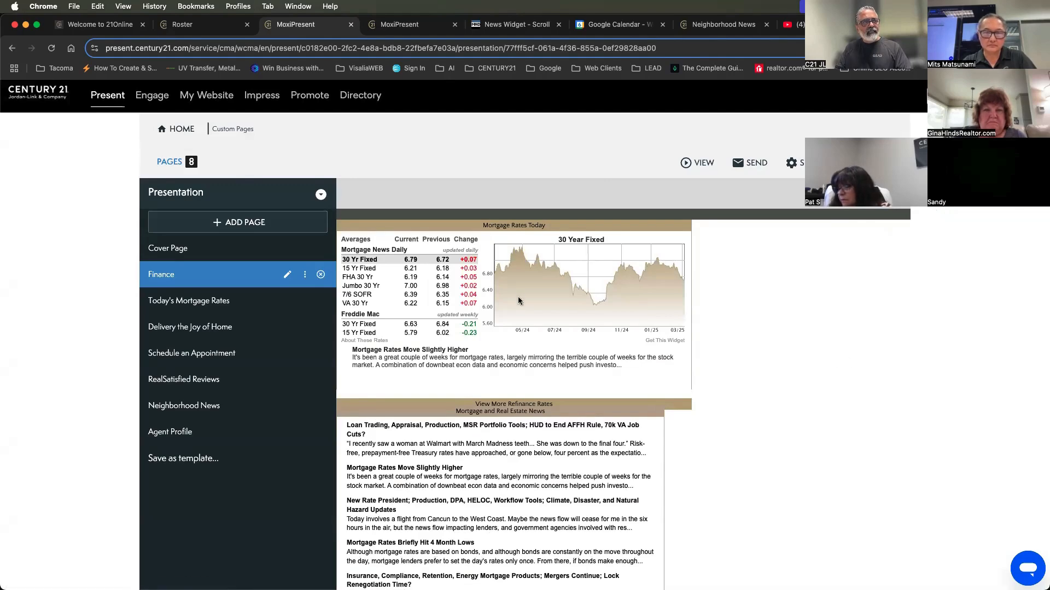
Reopen the Finance page for editing and cut the mnd-news-widget code block out of the source, keeping the rates widget code
{"action": "scroll", "coordinate": [541, 465], "scroll_direction": "down", "scroll_amount": 2}
{"action": "scroll", "coordinate": [551, 478], "scroll_direction": "down", "scroll_amount": 1}
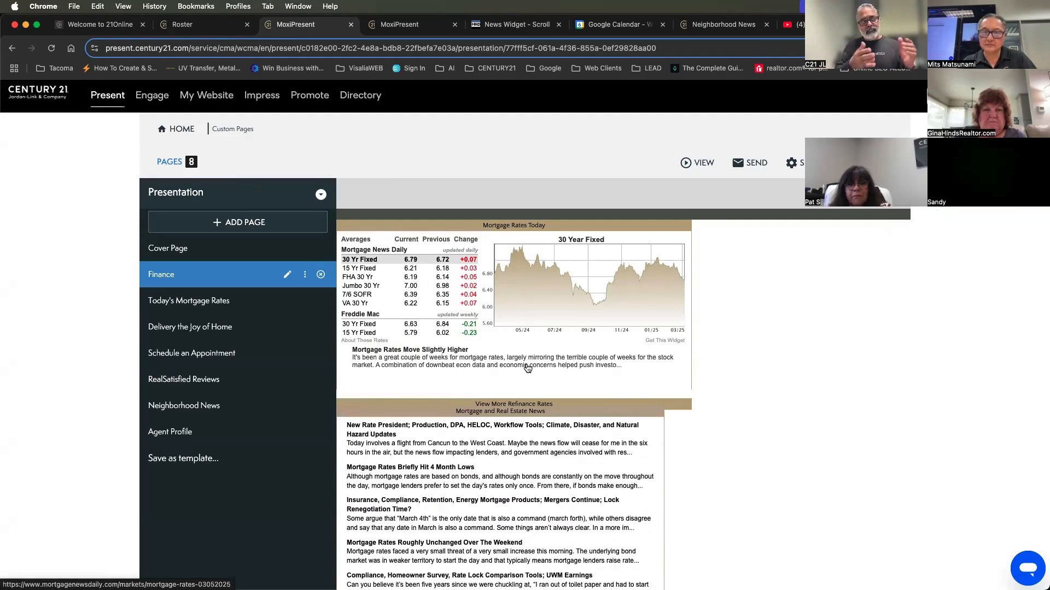
{"action": "left_click", "coordinate": [285, 277]}
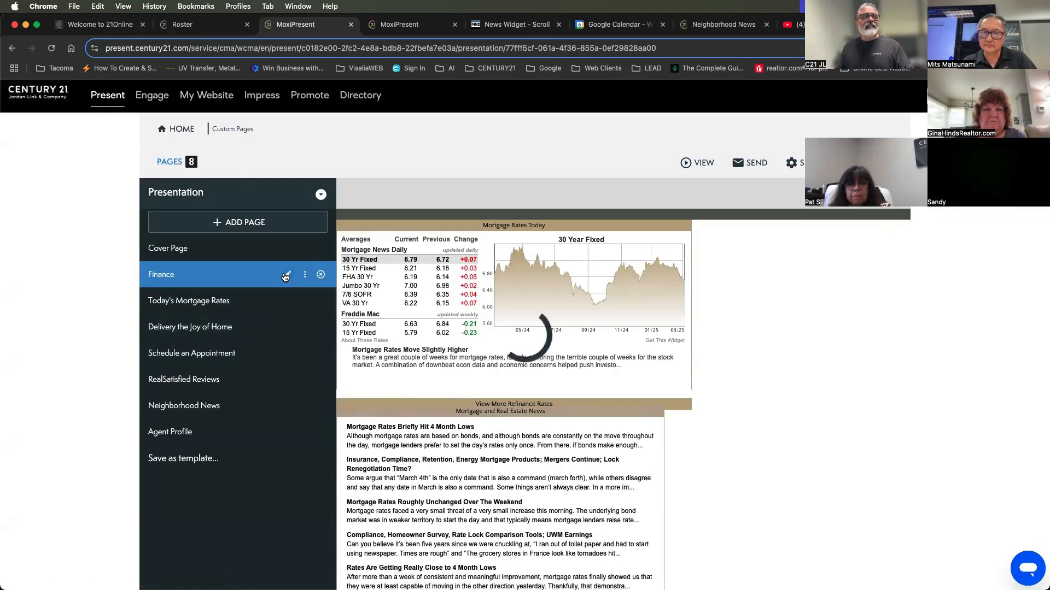
{"action": "left_click", "coordinate": [345, 441]}
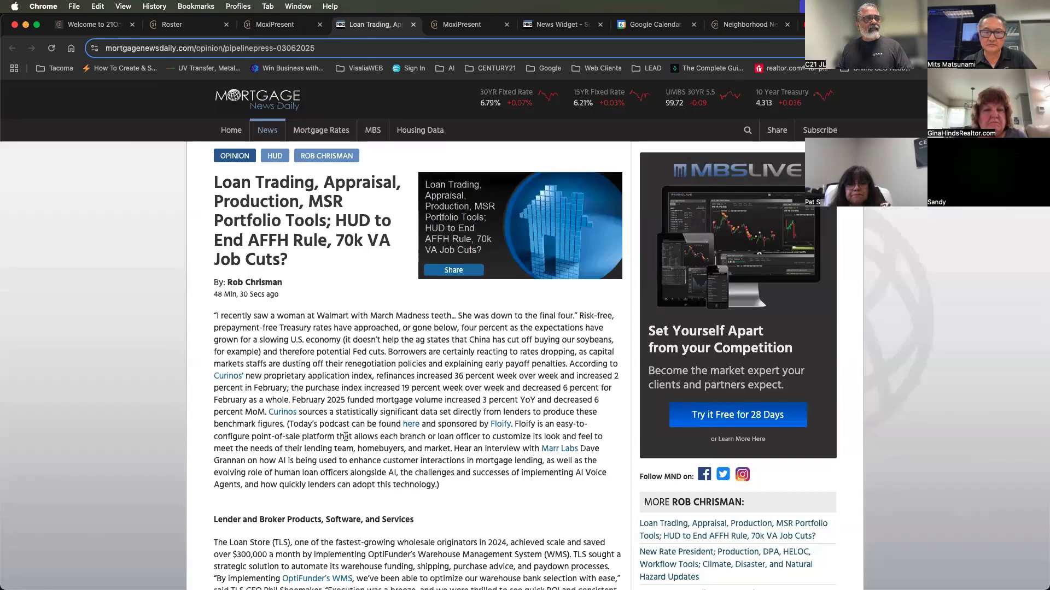
{"action": "left_click", "coordinate": [278, 25]}
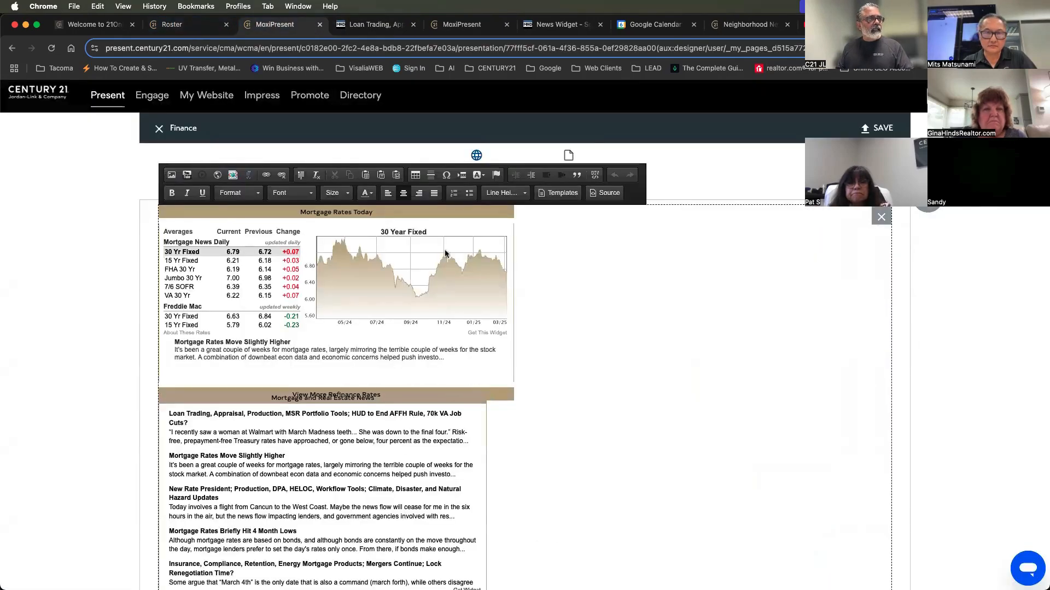
{"action": "left_click", "coordinate": [605, 192]}
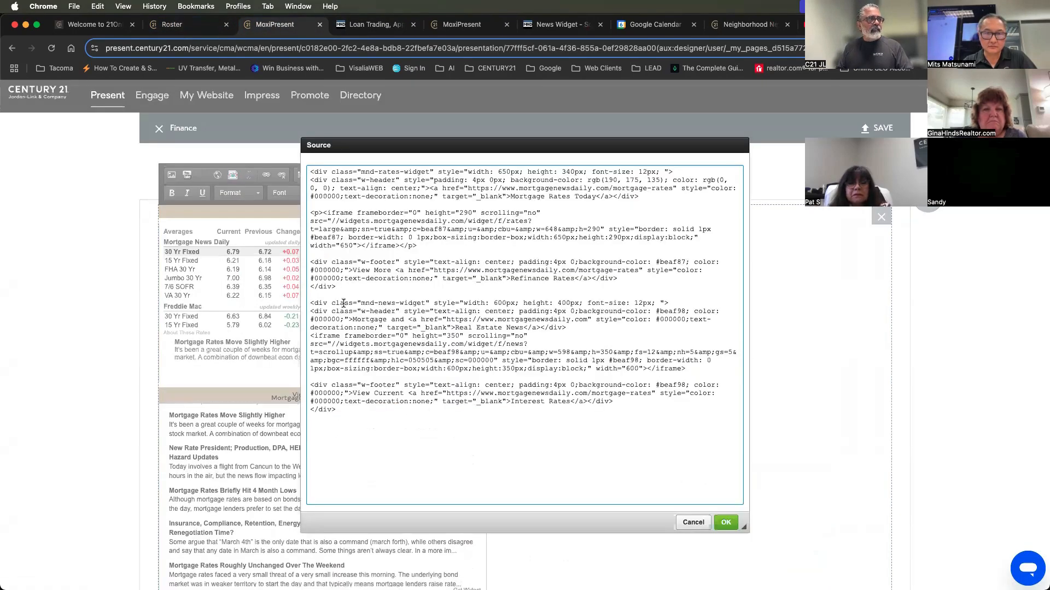
{"action": "left_click_drag", "start_coordinate": [338, 286], "coordinate": [367, 441]}
{"action": "key", "text": "super+c"}
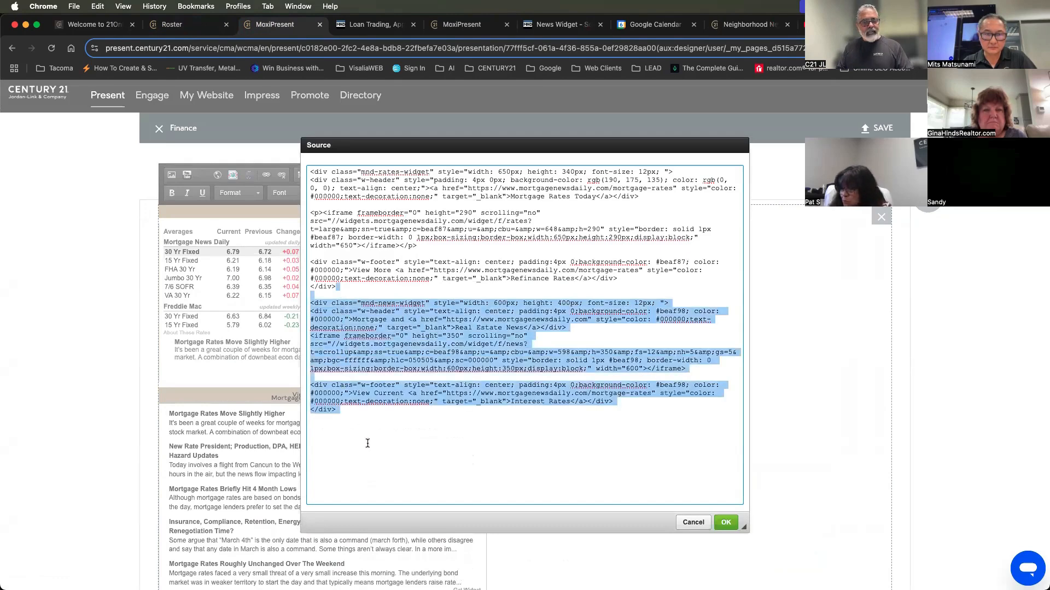
{"action": "key", "text": "BackSpace"}
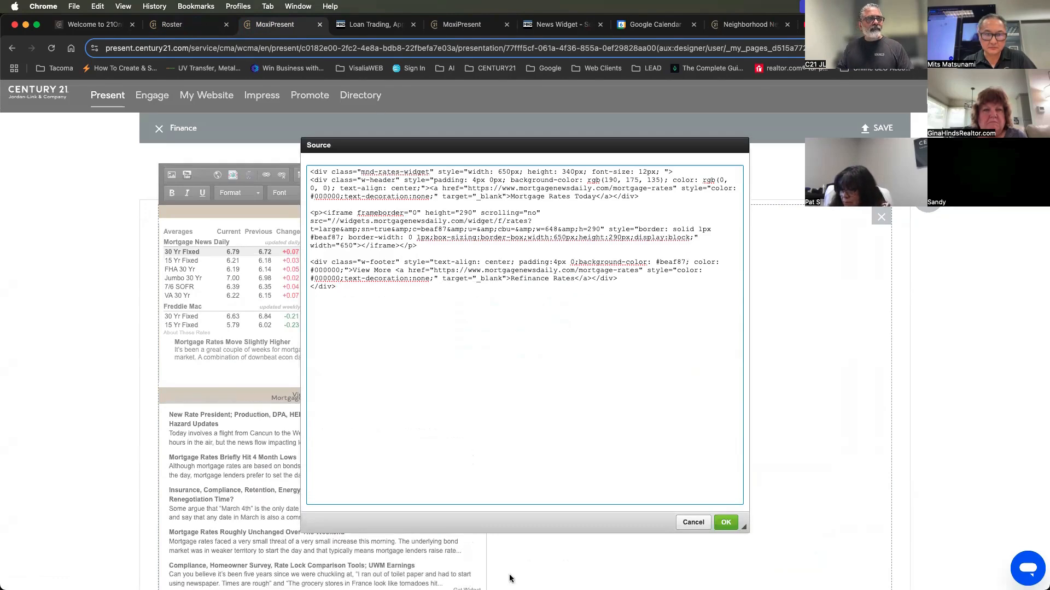
{"action": "left_click", "coordinate": [726, 523]}
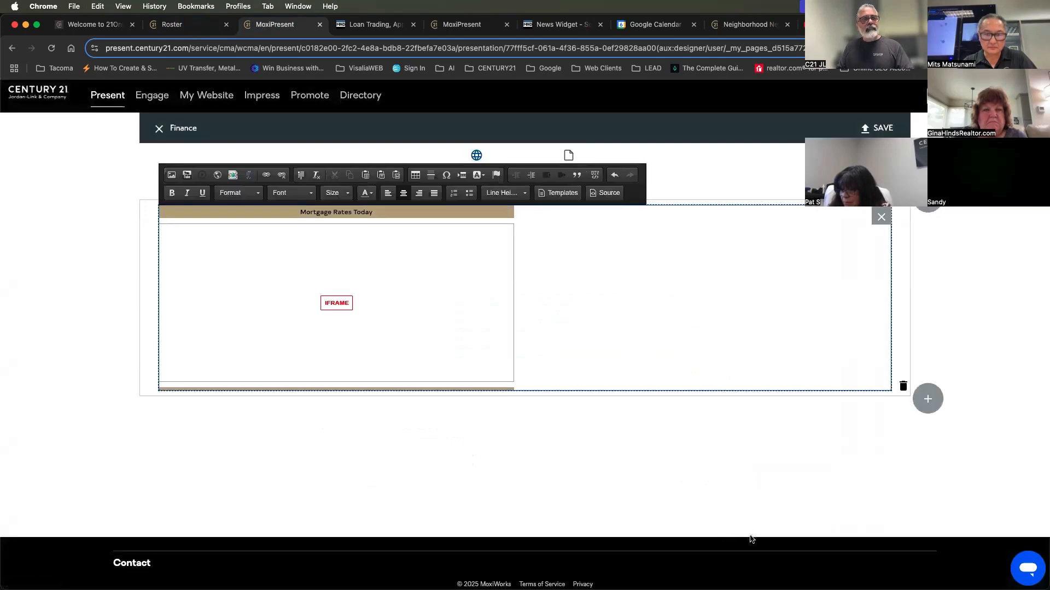
Add a new row with one module below the mortgage rates widget
{"action": "left_click", "coordinate": [929, 408]}
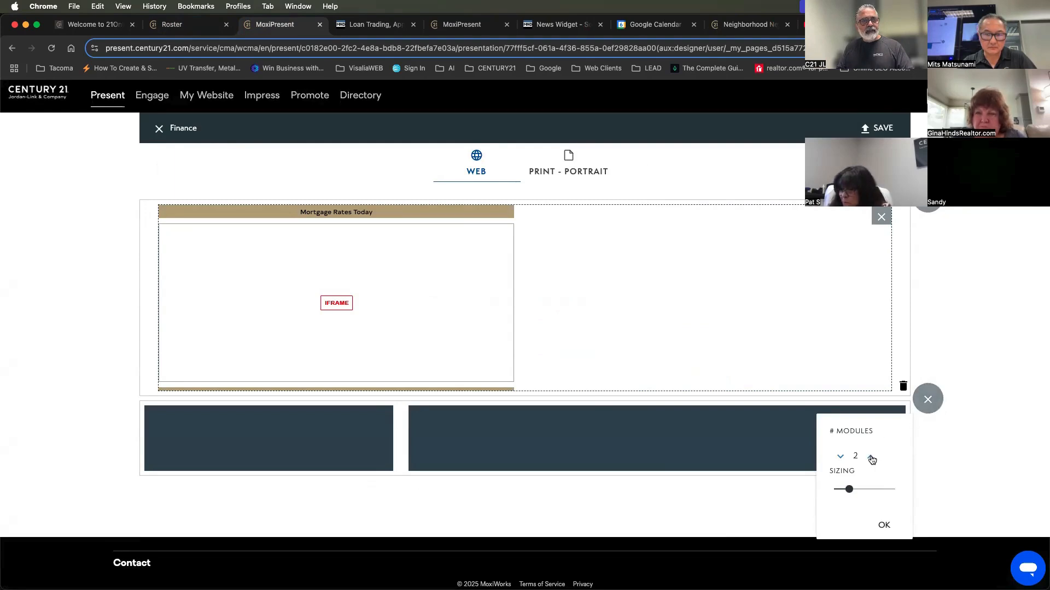
{"action": "left_click", "coordinate": [871, 457]}
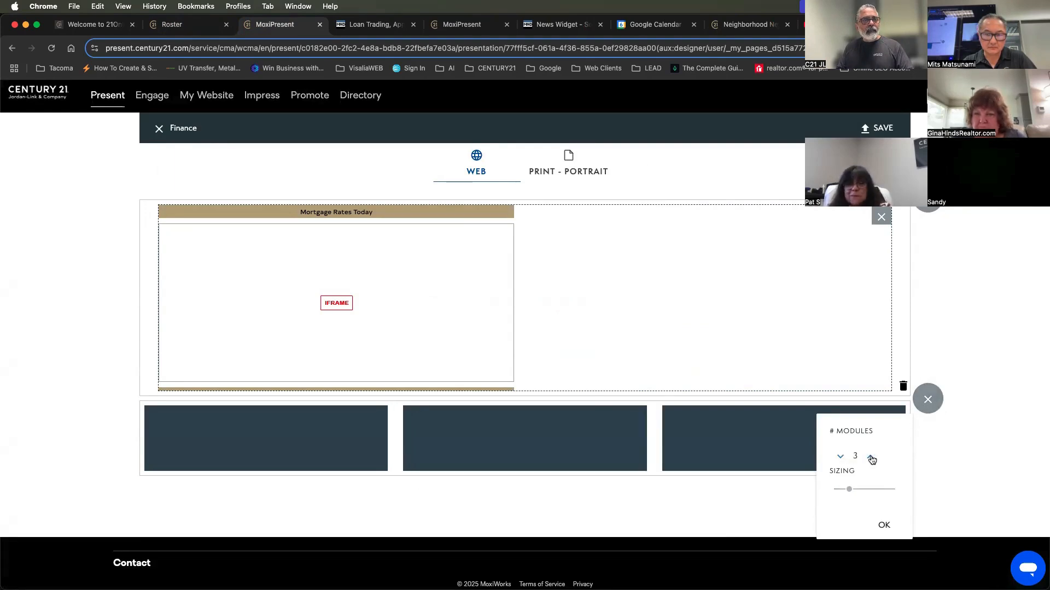
{"action": "left_click", "coordinate": [842, 458]}
{"action": "left_click", "coordinate": [842, 457]}
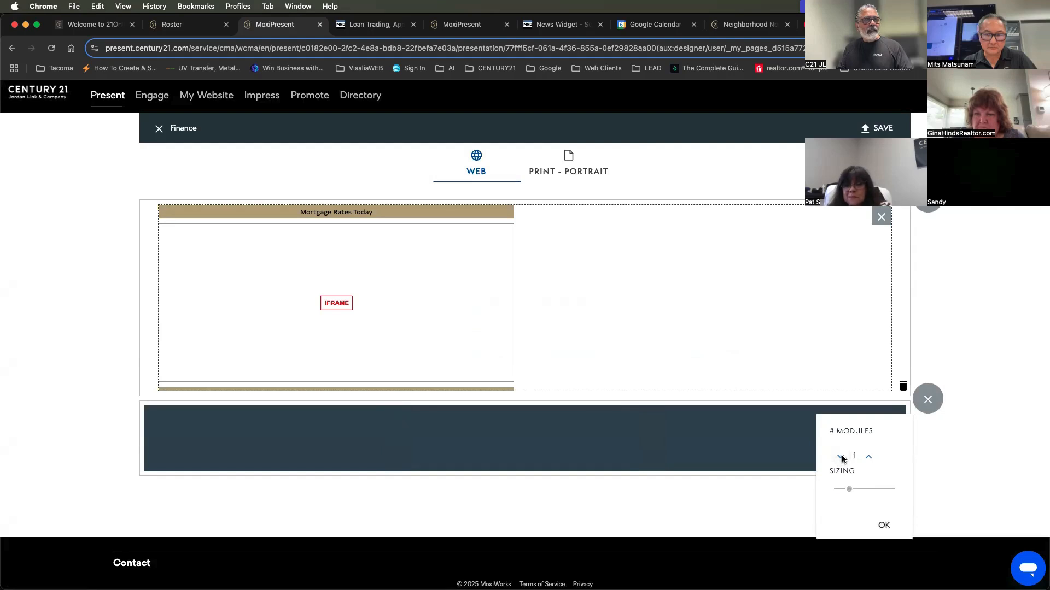
{"action": "left_click", "coordinate": [884, 525]}
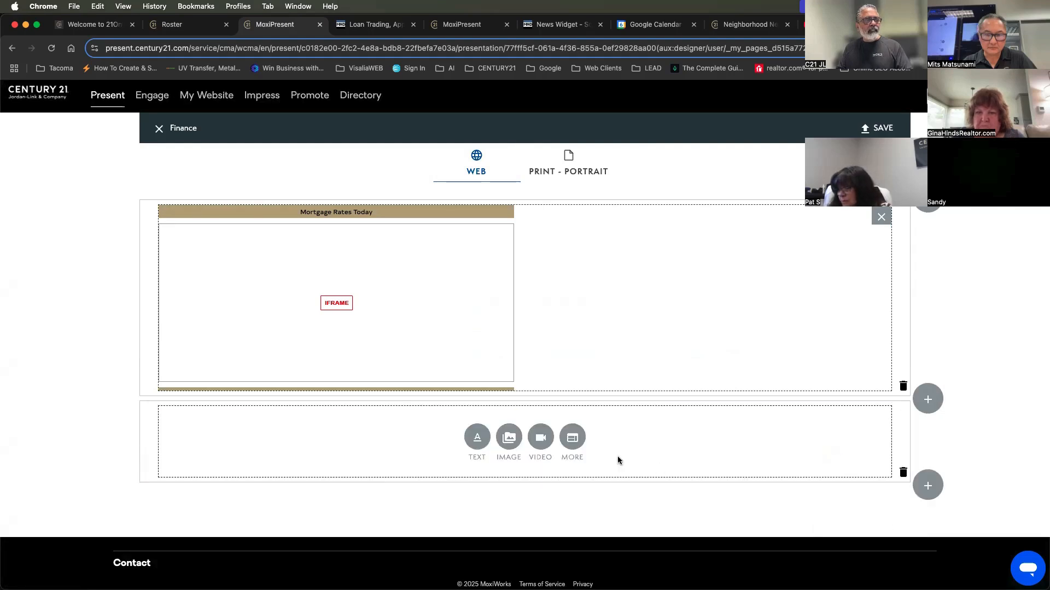
Embed the cut news widget code as HTML source in the new row, then save and close the Finance page
{"action": "left_click", "coordinate": [570, 438]}
{"action": "left_click", "coordinate": [605, 395]}
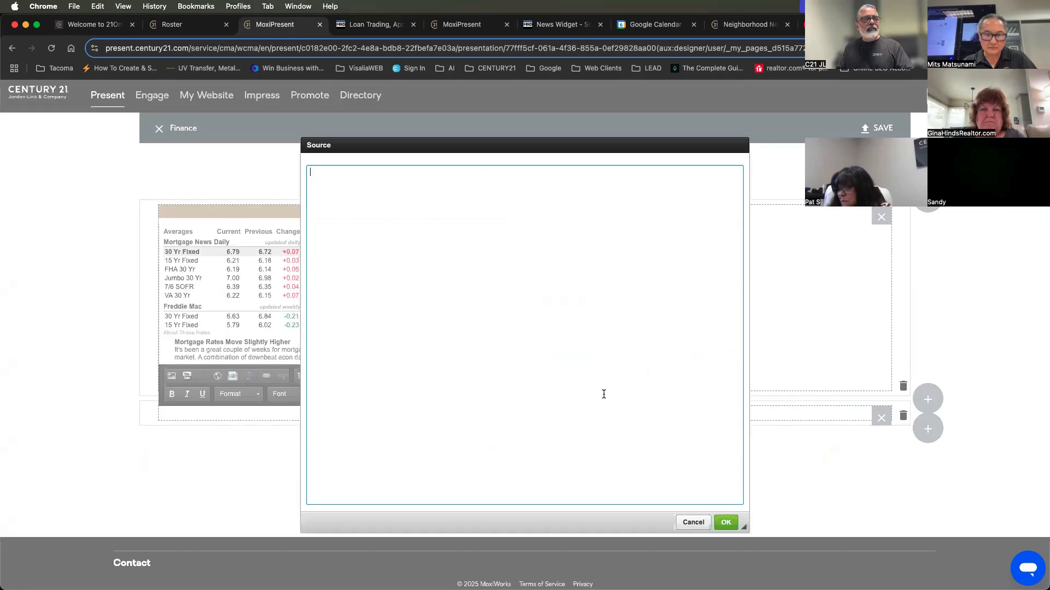
{"action": "key", "text": "super+v"}
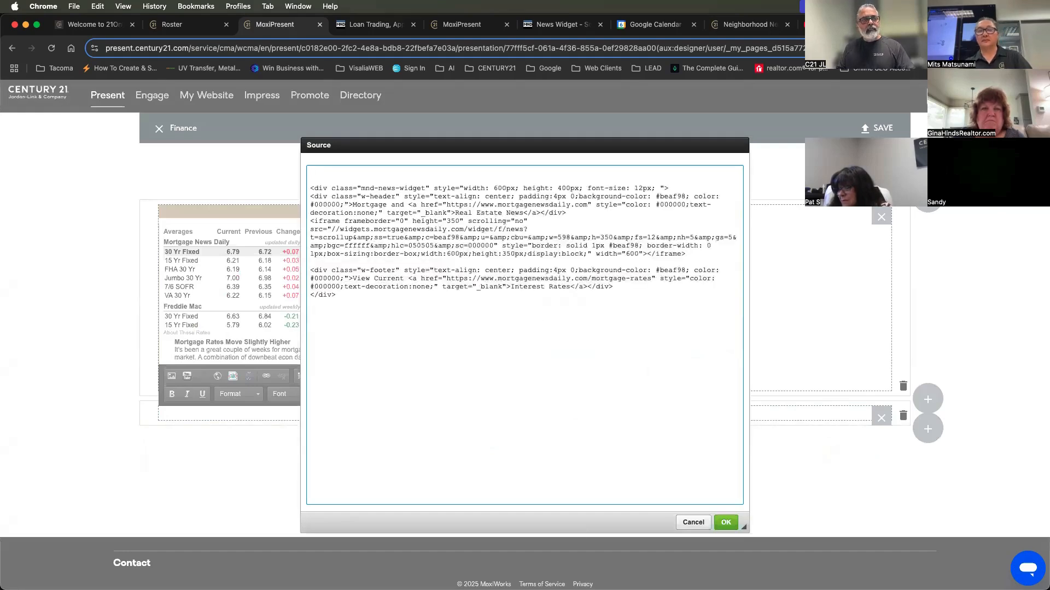
{"action": "left_click", "coordinate": [724, 522]}
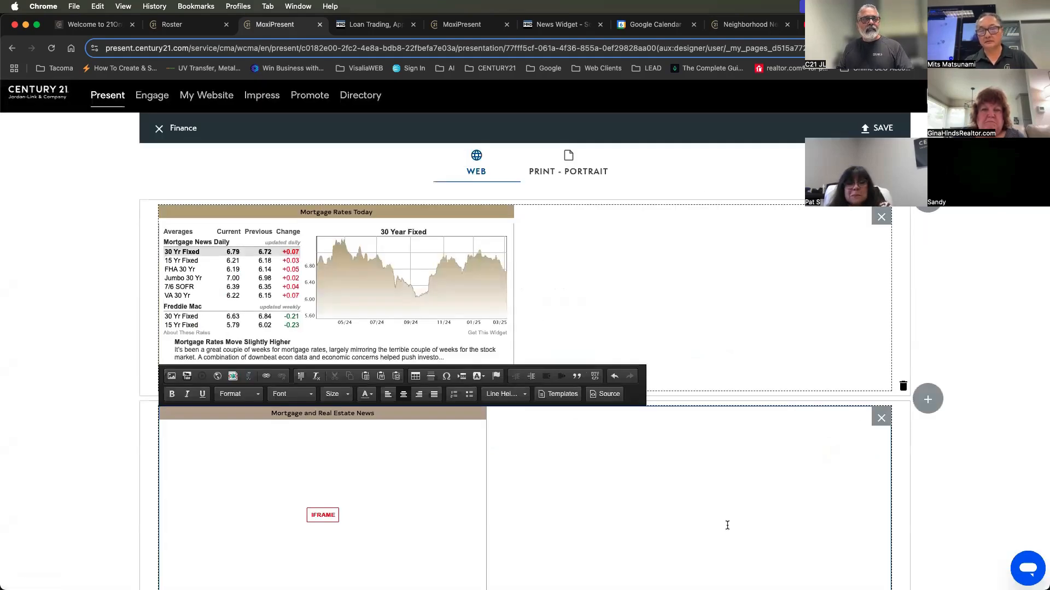
{"action": "left_click", "coordinate": [879, 127]}
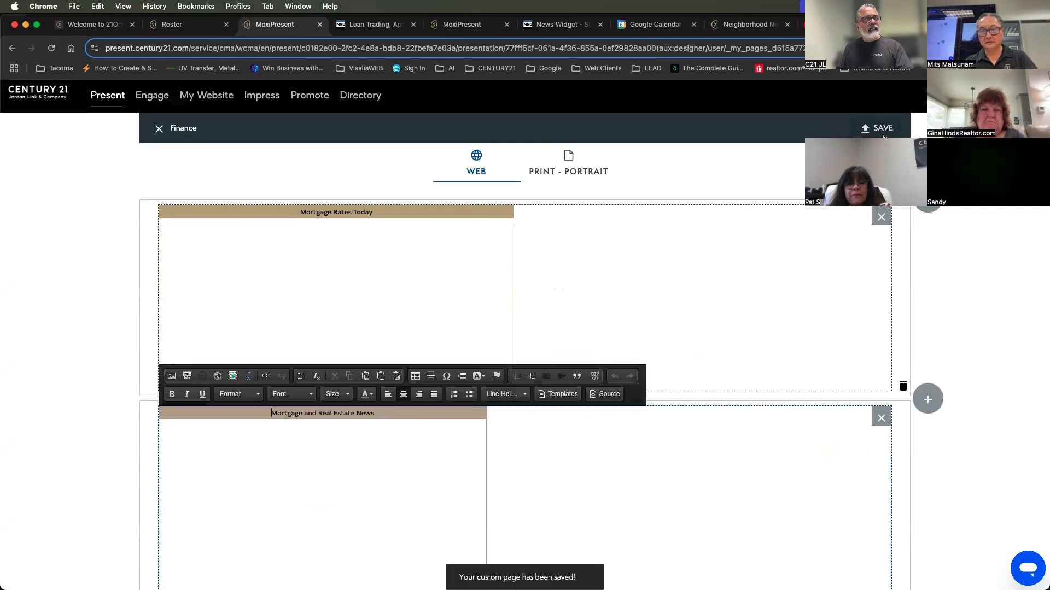
{"action": "left_click", "coordinate": [159, 128]}
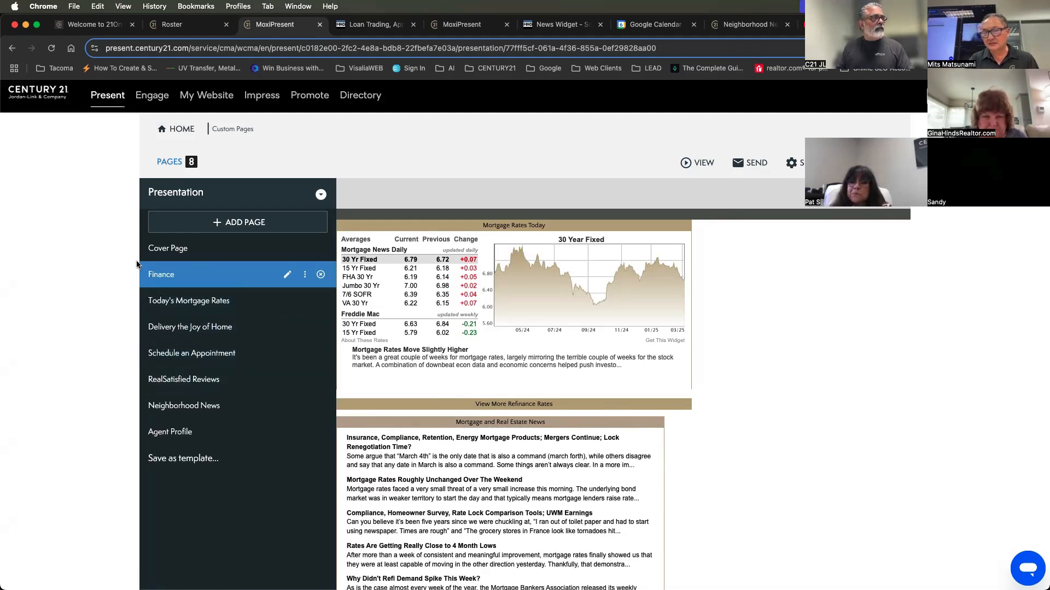
Reopen the Finance page and examine the width value in the news widget's source, leaving the code unchanged
{"action": "left_click", "coordinate": [287, 275]}
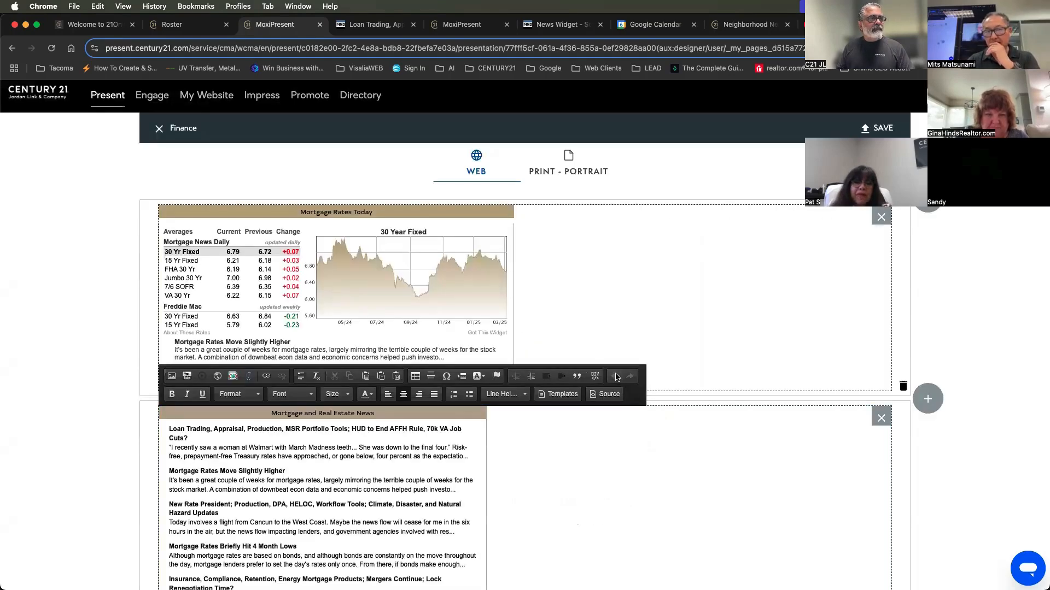
{"action": "left_click", "coordinate": [609, 395]}
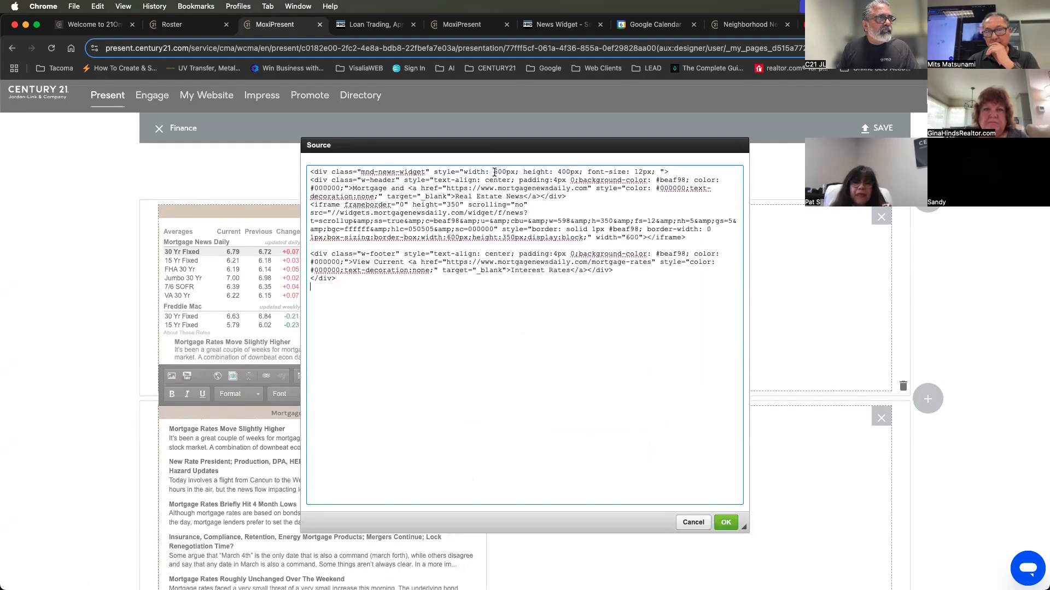
{"action": "left_click_drag", "start_coordinate": [494, 171], "coordinate": [503, 172]}
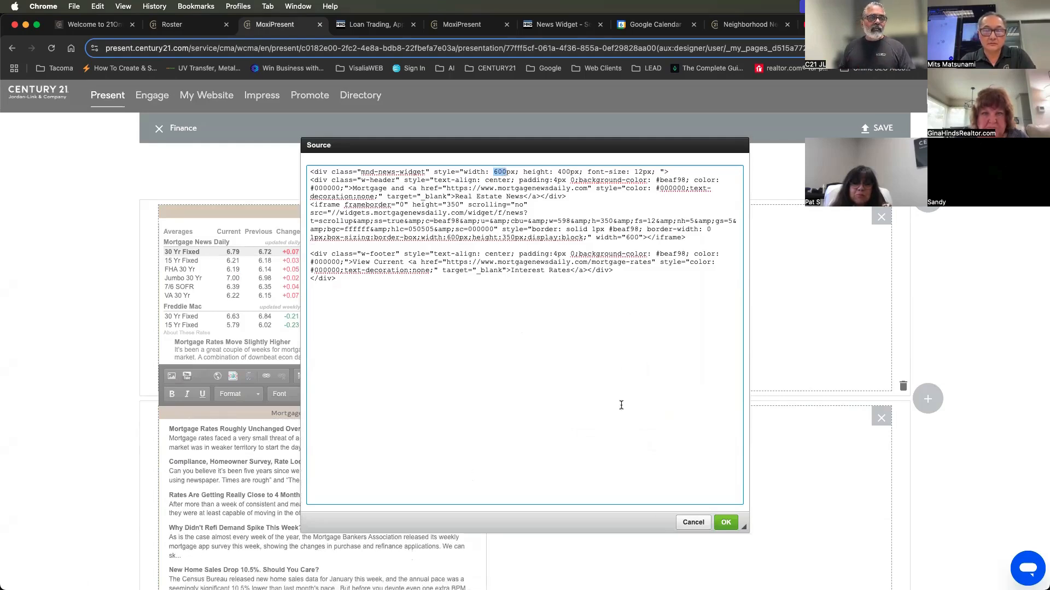
{"action": "left_click", "coordinate": [693, 522]}
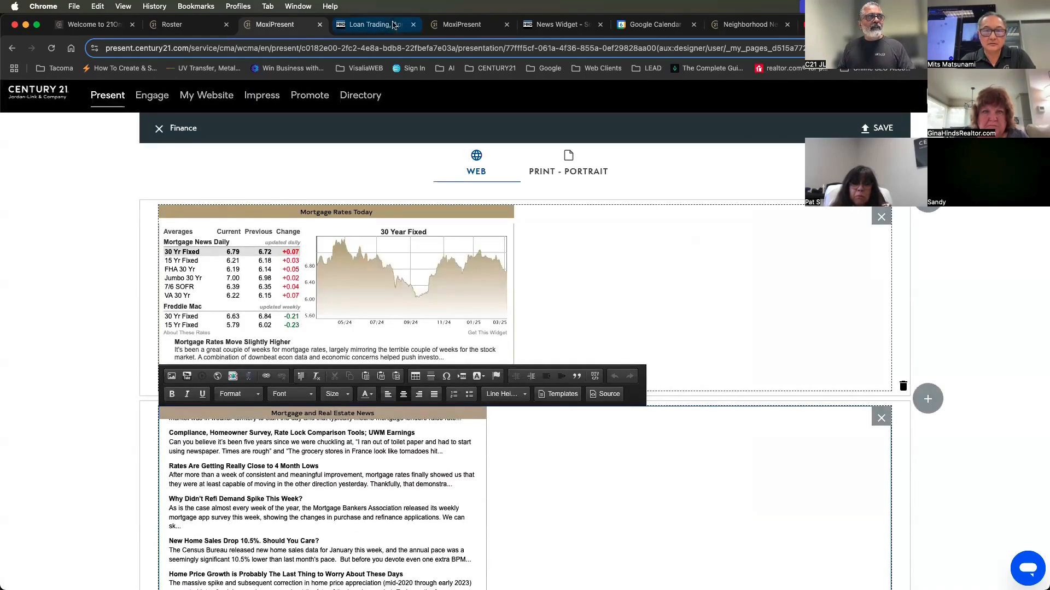
Return to the Mortgage News Daily News Scroller configuration page and close the loan trading article's tab
{"action": "left_click", "coordinate": [393, 25]}
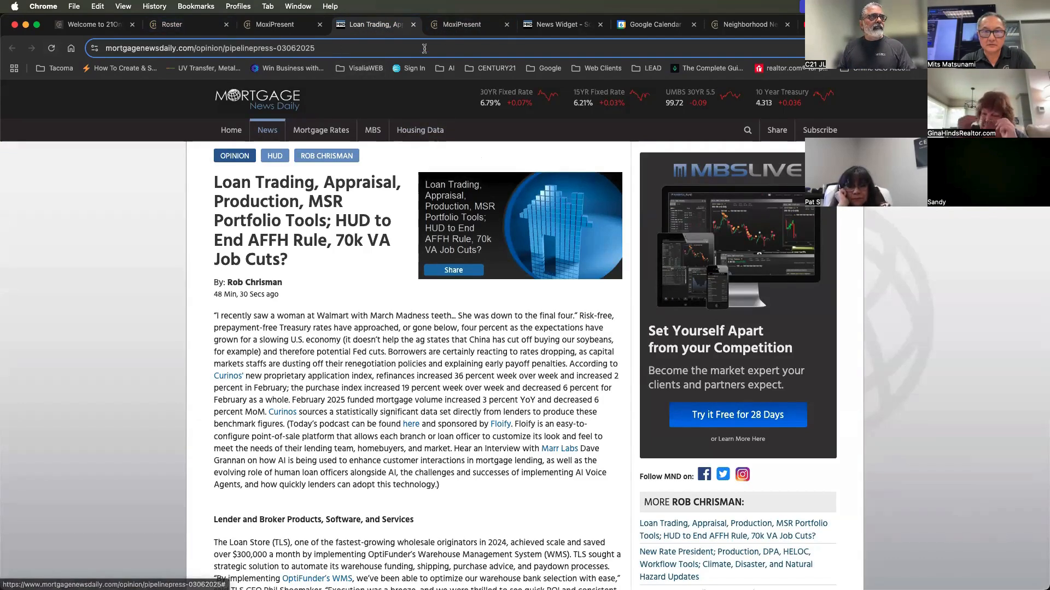
{"action": "left_click", "coordinate": [546, 27]}
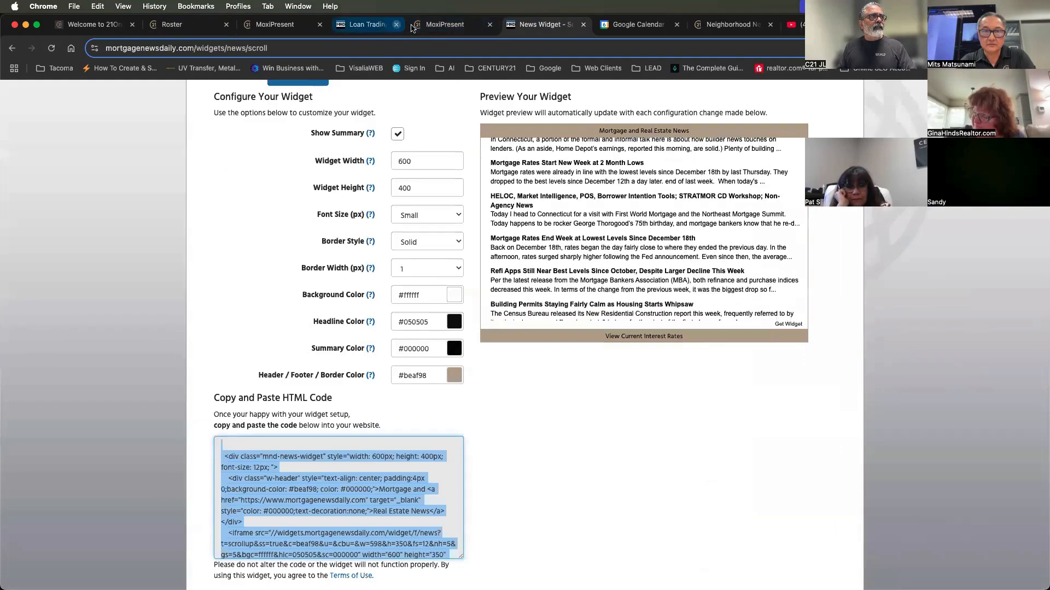
{"action": "left_click", "coordinate": [396, 24]}
Open the Mortgage Rates widget category and examine the Rates Lite and Rates Expanded Vertical examples
{"action": "scroll", "coordinate": [518, 278], "scroll_direction": "up", "scroll_amount": 5}
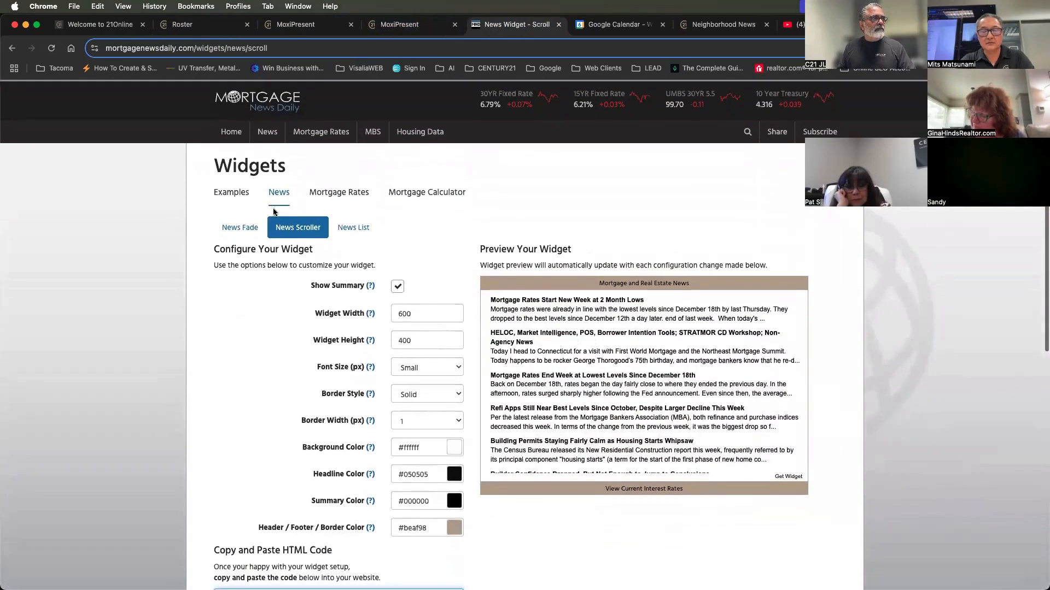
{"action": "left_click", "coordinate": [339, 192]}
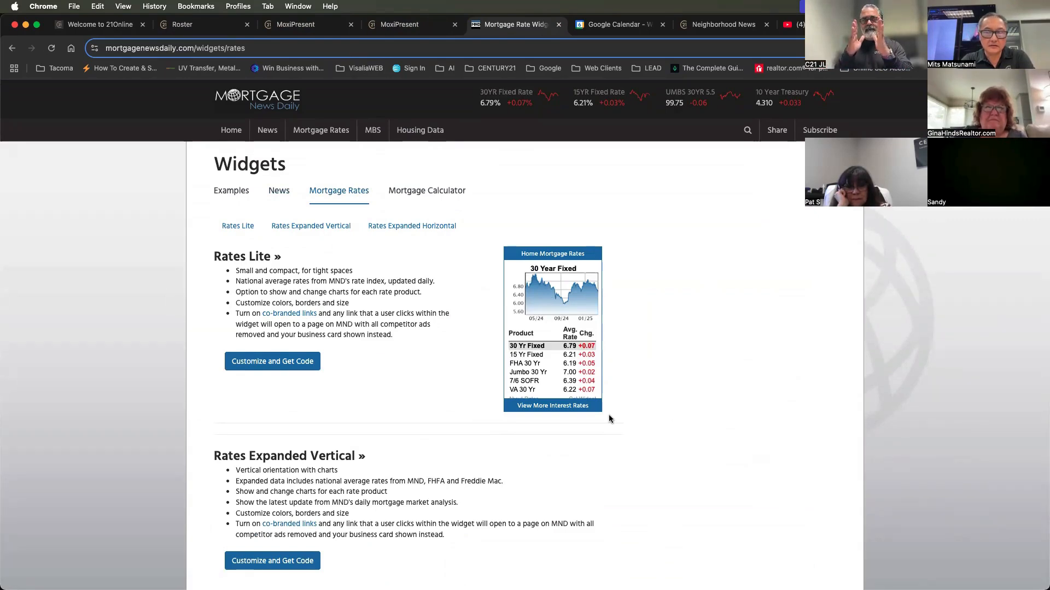
{"action": "scroll", "coordinate": [601, 437], "scroll_direction": "down", "scroll_amount": 8}
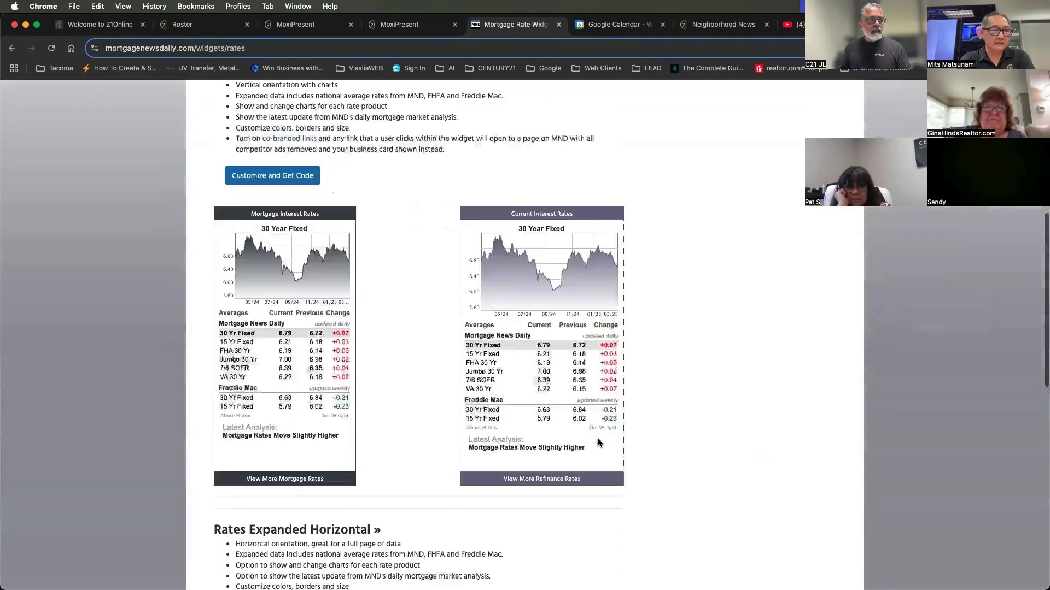
Examine the Rates Expanded Vertical examples, follow the Mortgage Interest Rates header link, and return to the widgets page
{"action": "scroll", "coordinate": [280, 251], "scroll_direction": "up", "scroll_amount": 10}
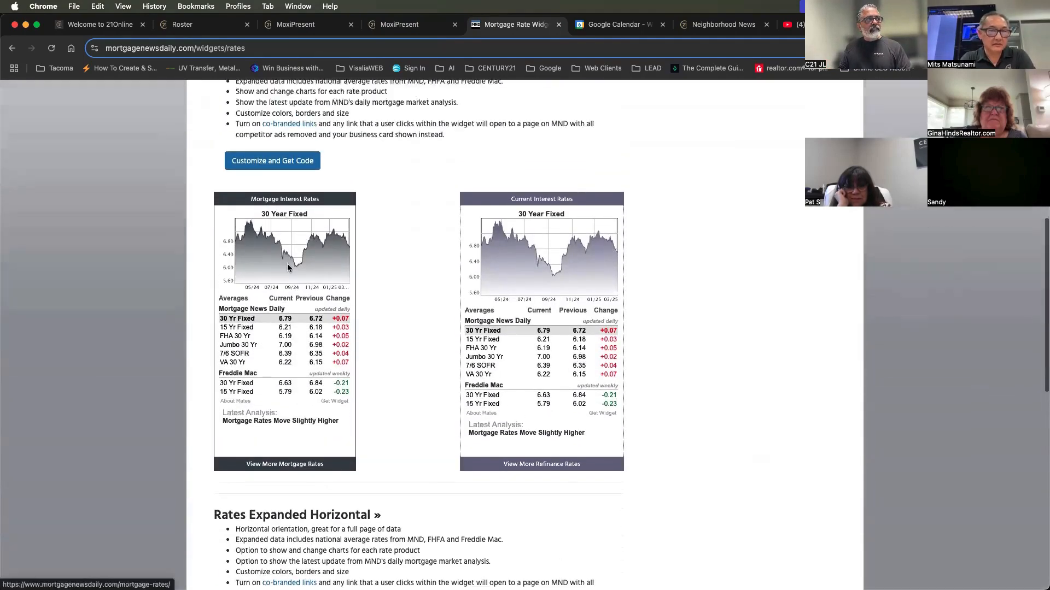
{"action": "scroll", "coordinate": [569, 308], "scroll_direction": "down", "scroll_amount": 8}
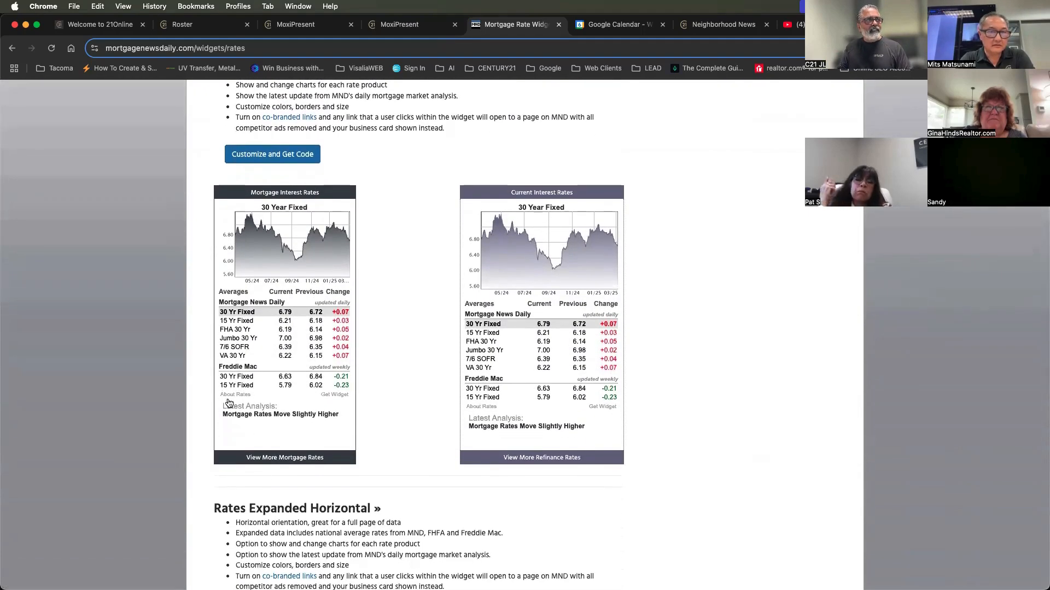
{"action": "left_click", "coordinate": [280, 193]}
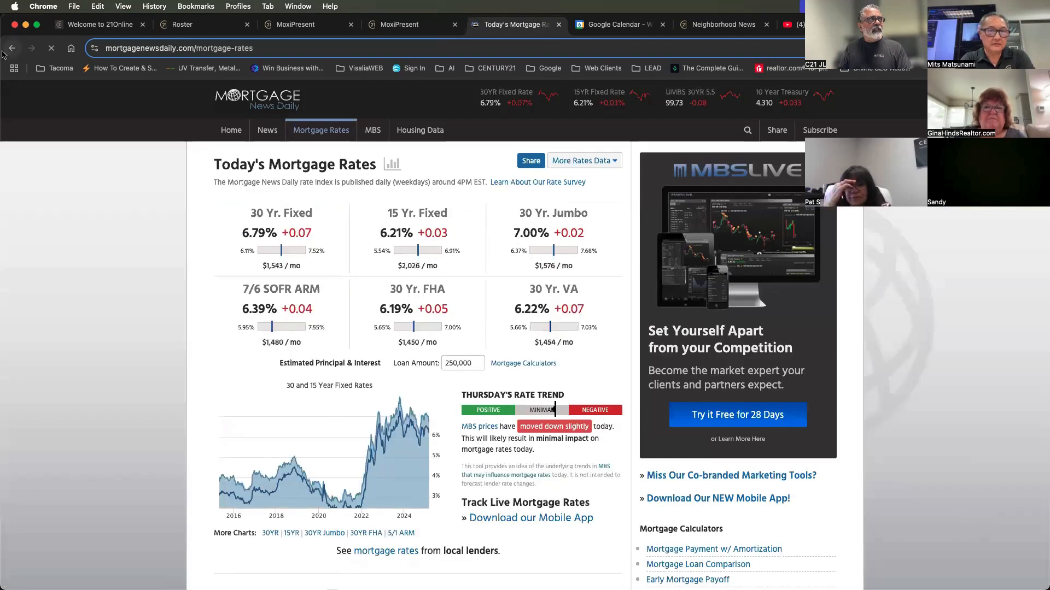
{"action": "left_click", "coordinate": [12, 49]}
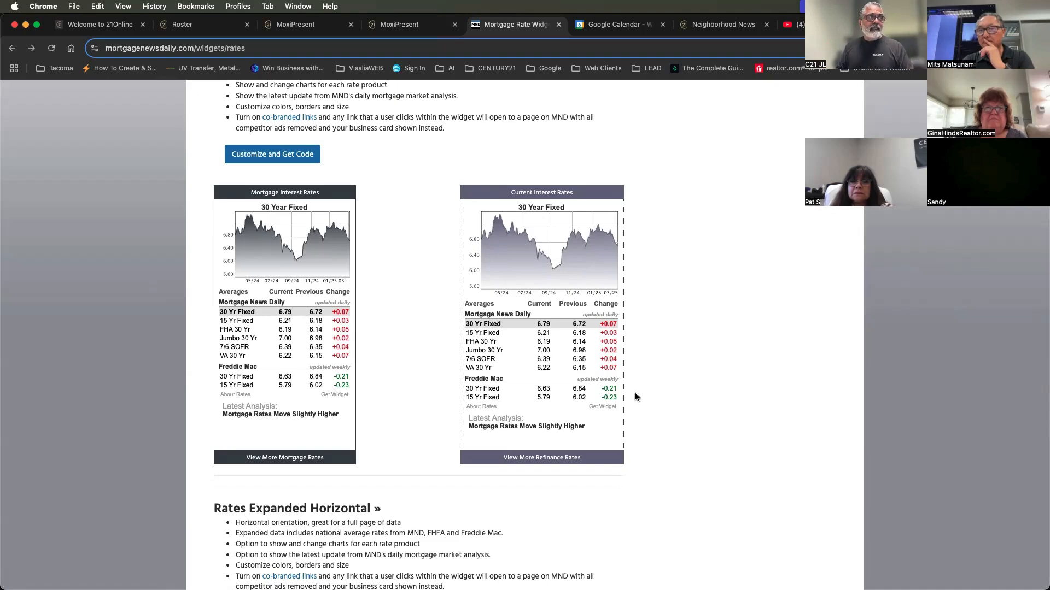
Examine the Today's Mortgage Rates page in the presentation view, and return to the Mortgage Rates widget page
{"action": "scroll", "coordinate": [417, 313], "scroll_direction": "up", "scroll_amount": 10}
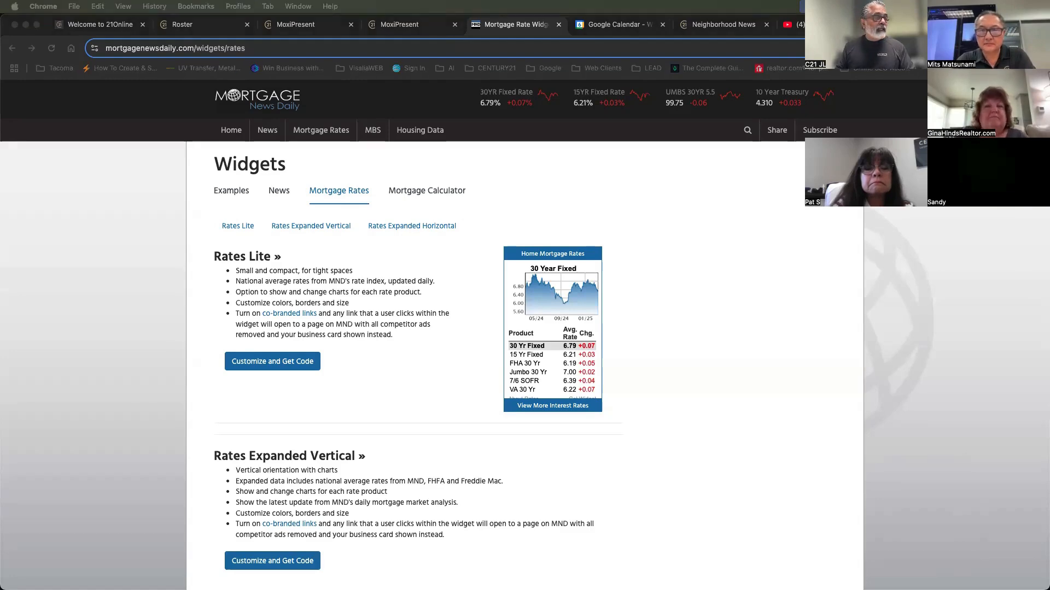
{"action": "left_click", "coordinate": [404, 25]}
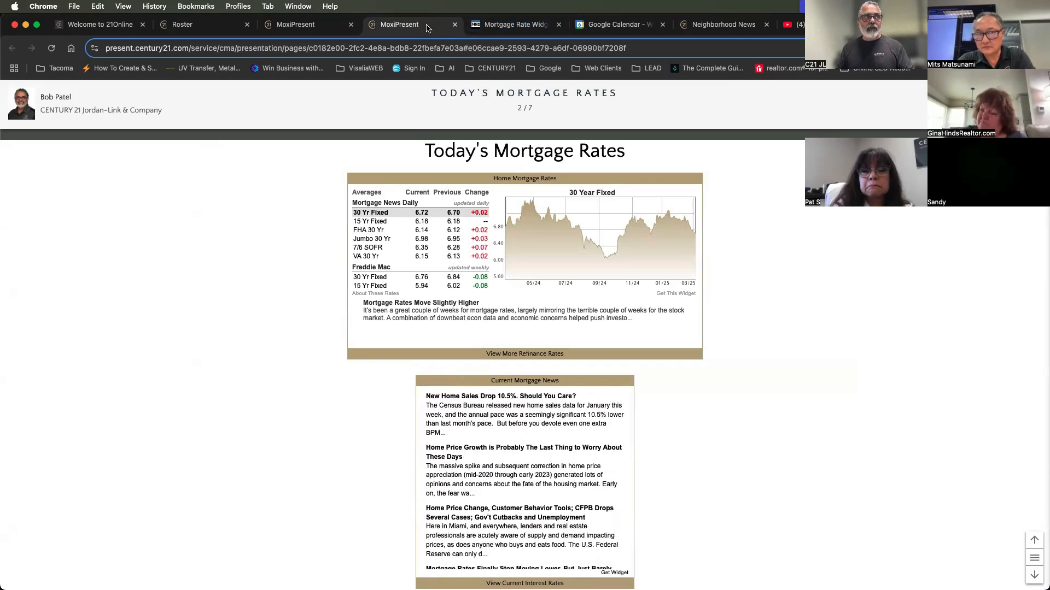
{"action": "left_click", "coordinate": [490, 29]}
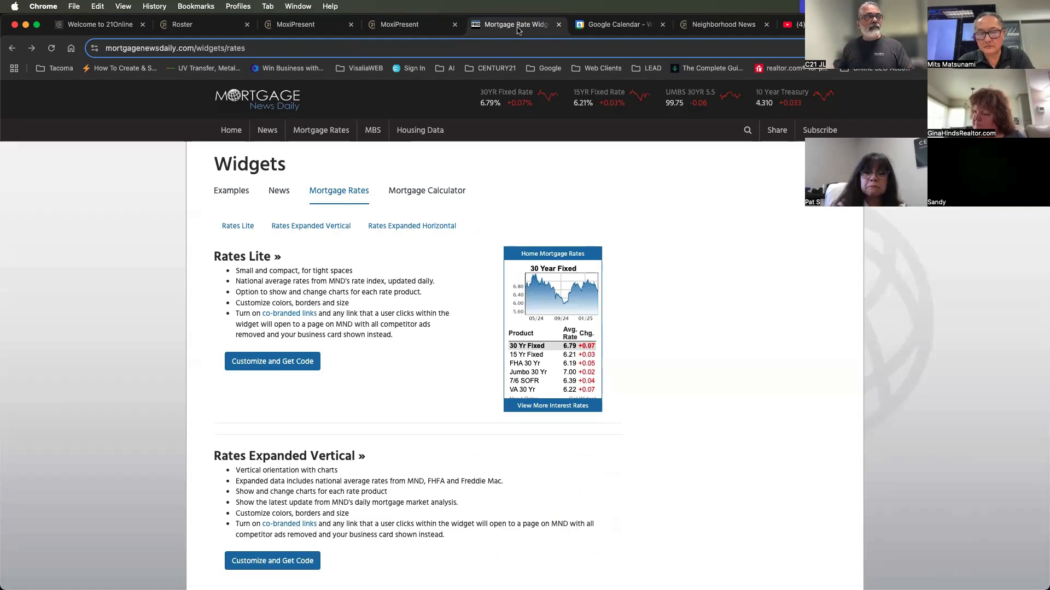
Open the website jordanlink.com in the tab that holds Google Calendar
{"action": "left_click", "coordinate": [601, 24]}
{"action": "left_click", "coordinate": [582, 48]}
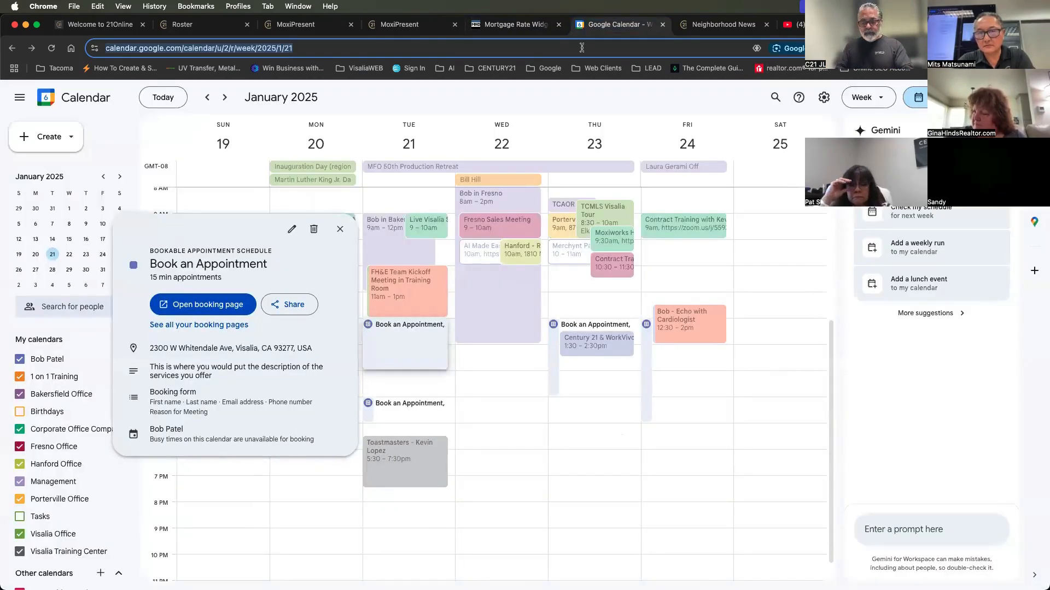
{"action": "type", "text": "bob"}
{"action": "key", "text": "BackSpace"}
{"action": "key", "text": "BackSpace"}
{"action": "key", "text": "BackSpace"}
{"action": "key", "text": "BackSpace"}
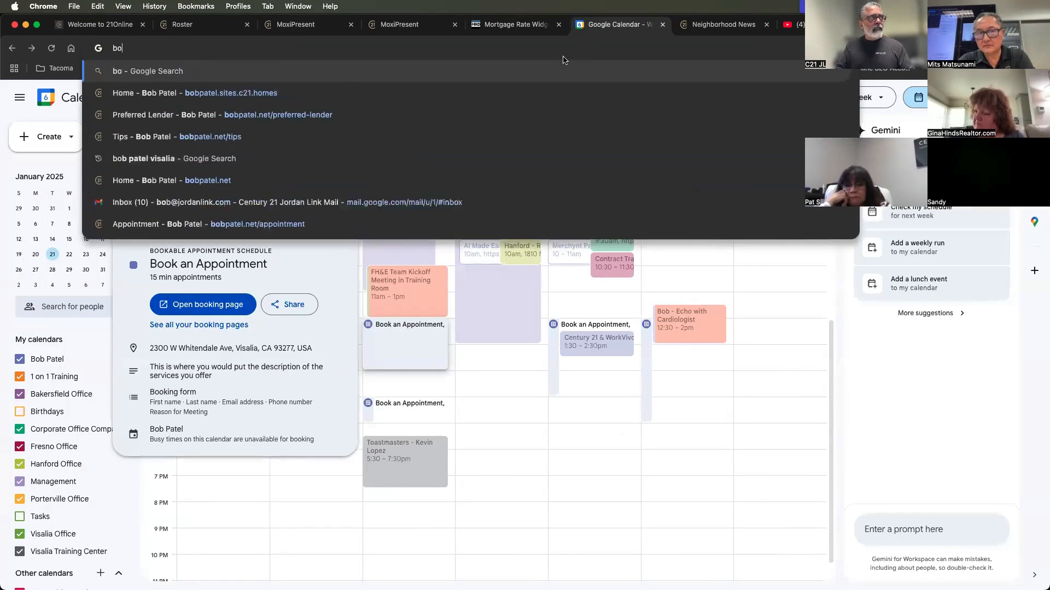
{"action": "type", "text": "jordaninnk"}
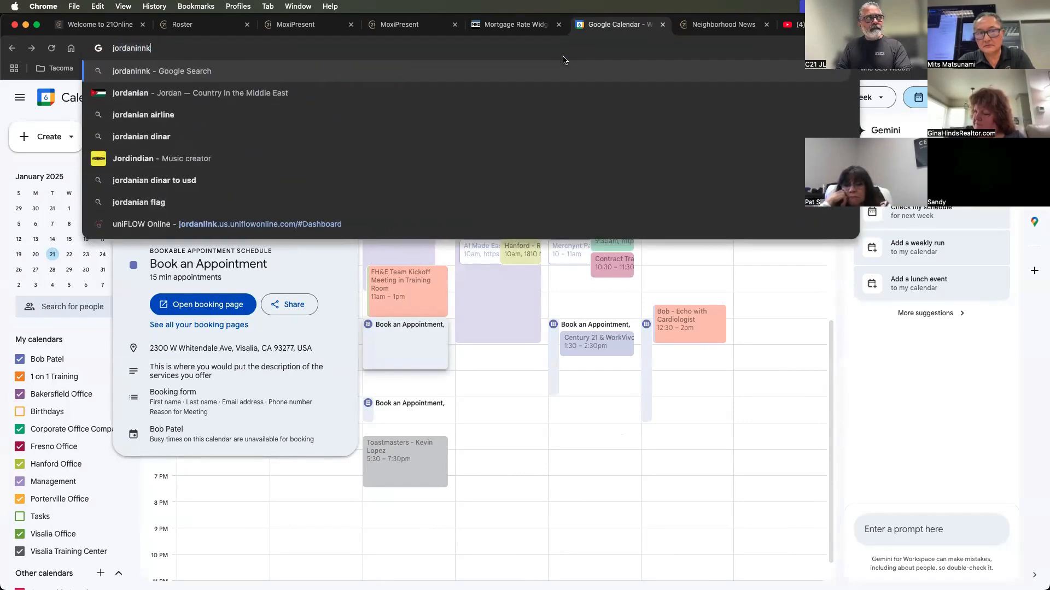
{"action": "key", "text": "BackSpace"}
{"action": "type", "text": "ink"}
{"action": "key", "text": "BackSpace"}
{"action": "key", "text": "BackSpace"}
{"action": "key", "text": "BackSpace"}
{"action": "type", "text": "link.com"}
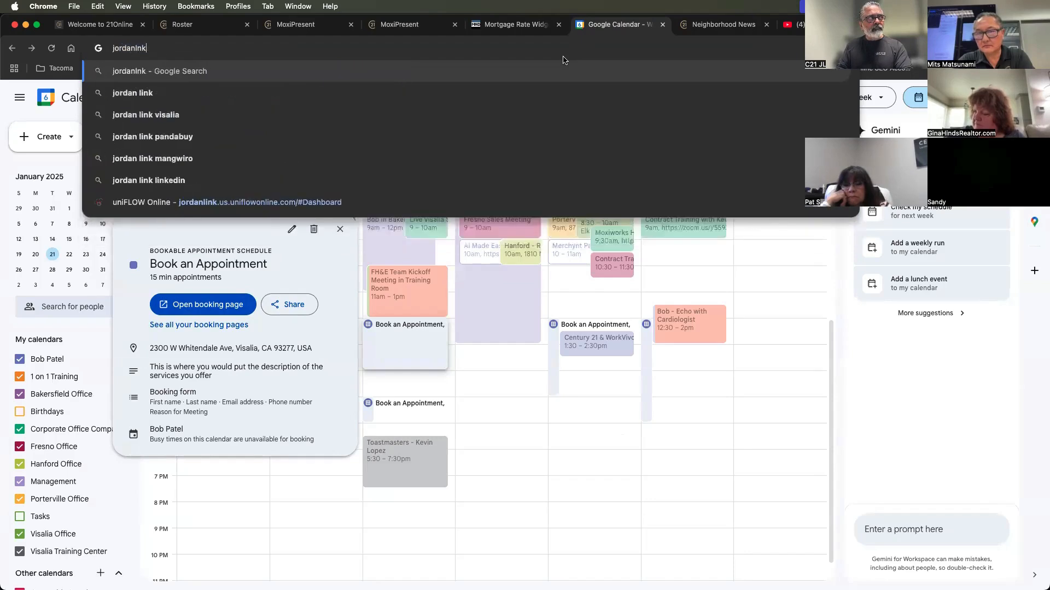
{"action": "key", "text": "Return"}
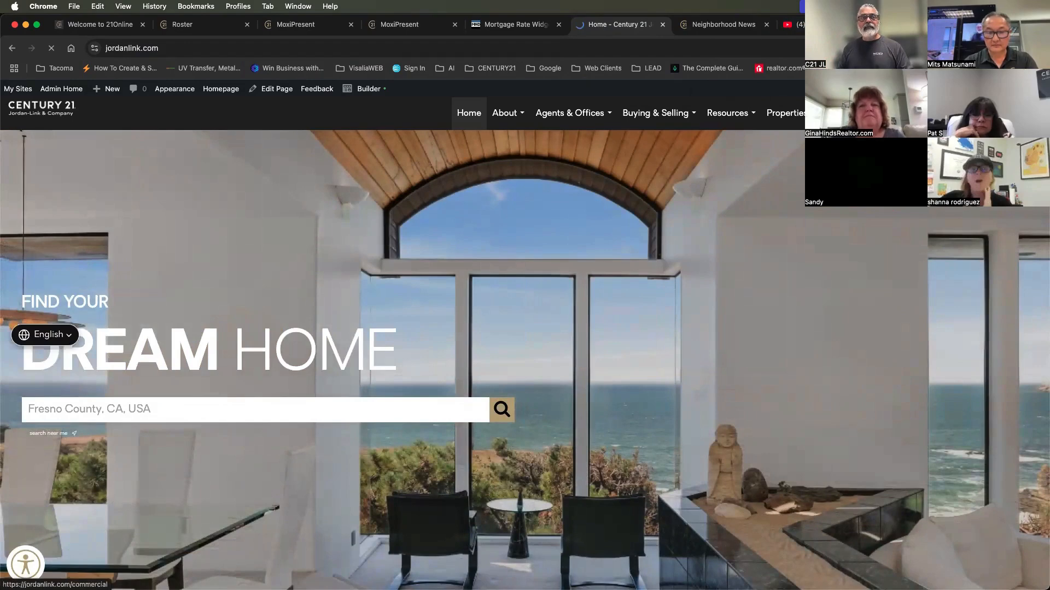
Open the Commercial page and examine the details of the $600,000 Commercial-Other listing, down to its demographic data
{"action": "left_click", "coordinate": [886, 112]}
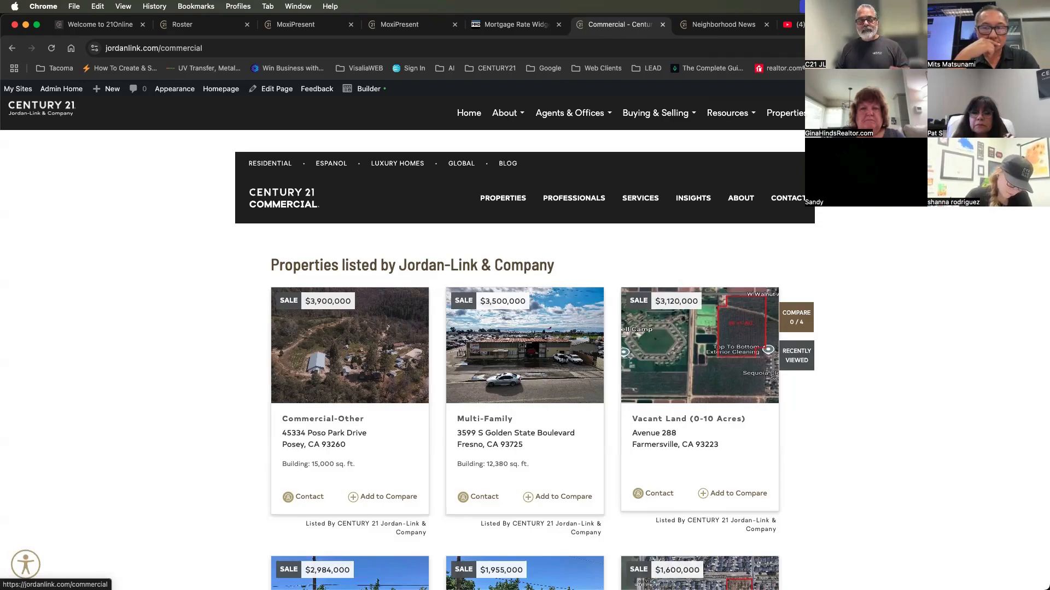
{"action": "scroll", "coordinate": [591, 296], "scroll_direction": "down", "scroll_amount": 5}
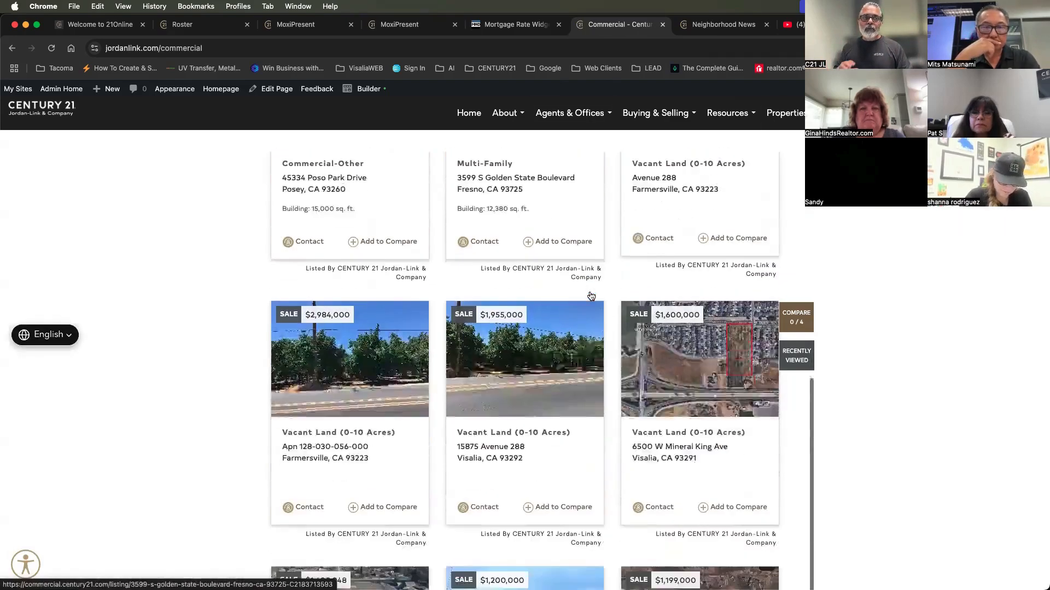
{"action": "scroll", "coordinate": [591, 296], "scroll_direction": "down", "scroll_amount": 14}
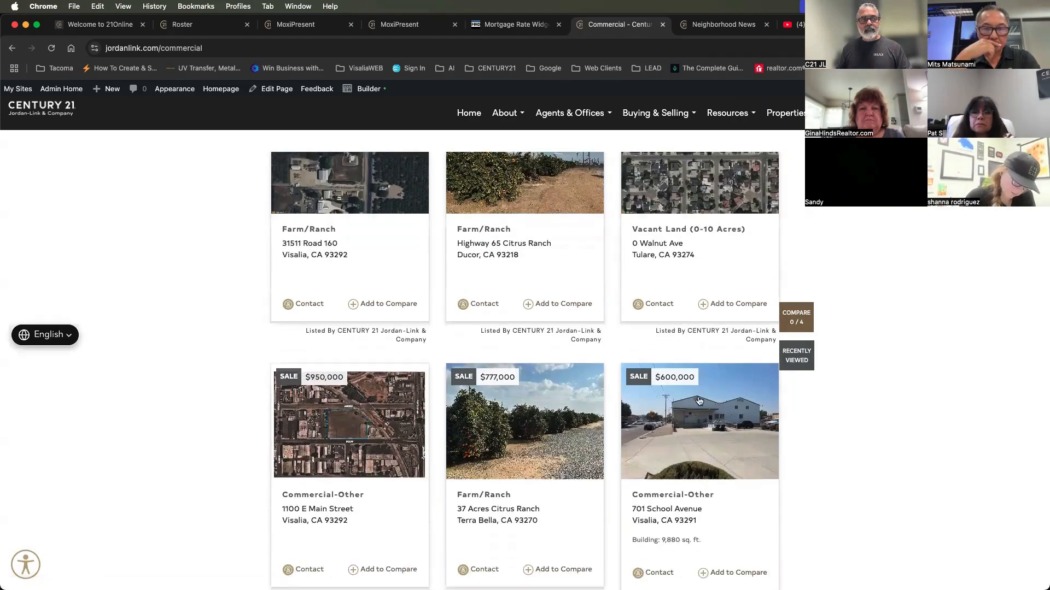
{"action": "left_click", "coordinate": [699, 402]}
{"action": "scroll", "coordinate": [694, 402], "scroll_direction": "down", "scroll_amount": 10}
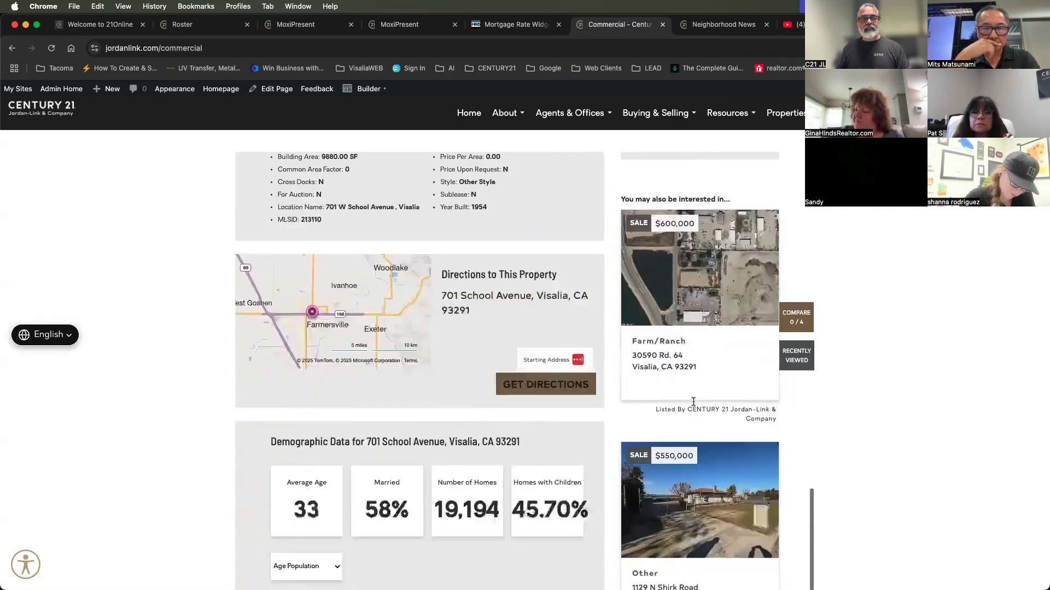
{"action": "scroll", "coordinate": [693, 402], "scroll_direction": "down", "scroll_amount": 2}
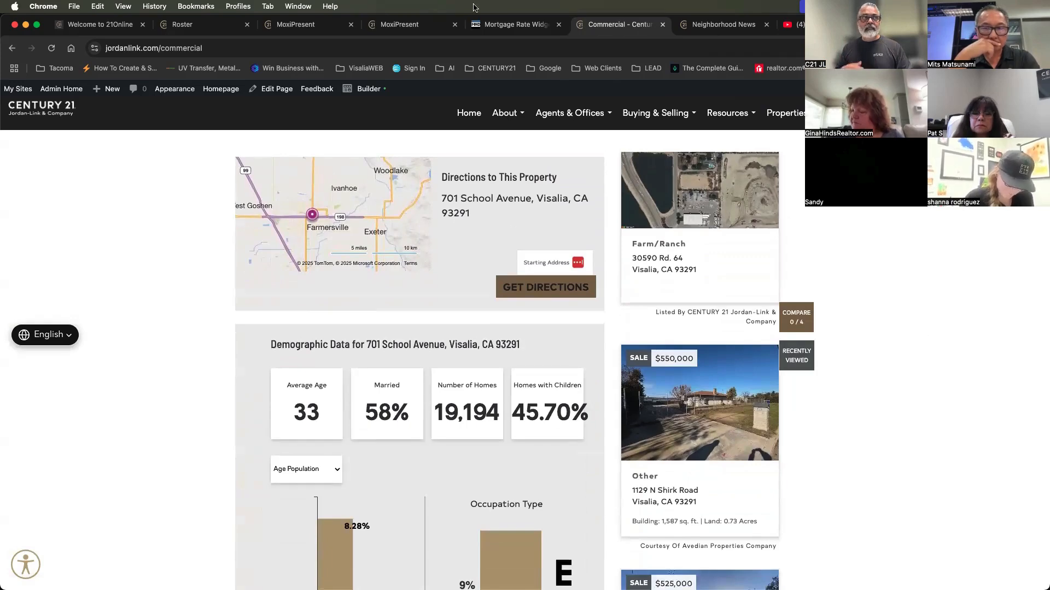
Switch to the MoxiPresent editor and close the Finance page
{"action": "left_click", "coordinate": [508, 25]}
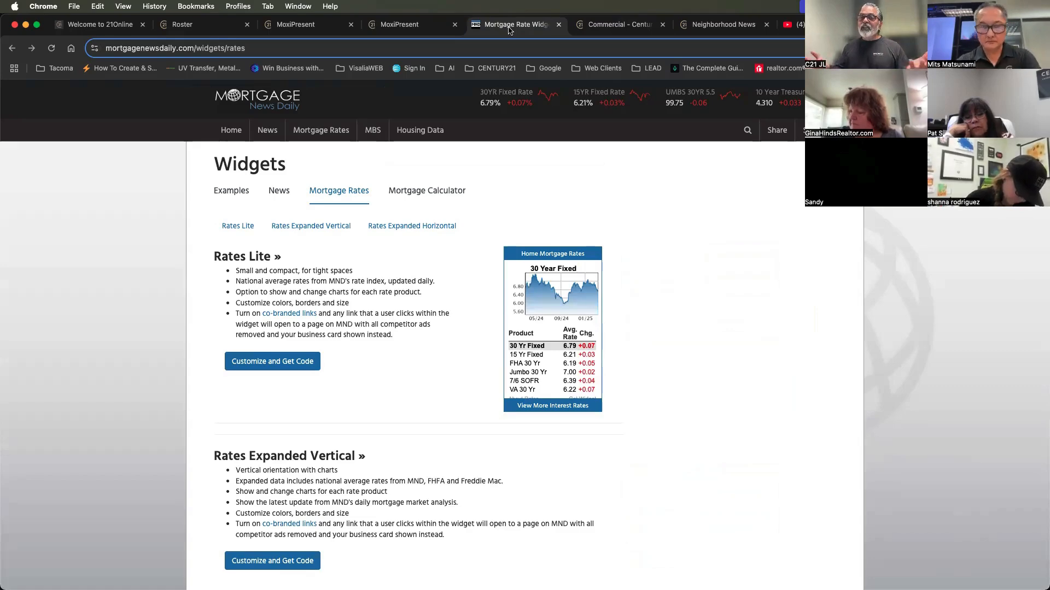
{"action": "left_click", "coordinate": [297, 27]}
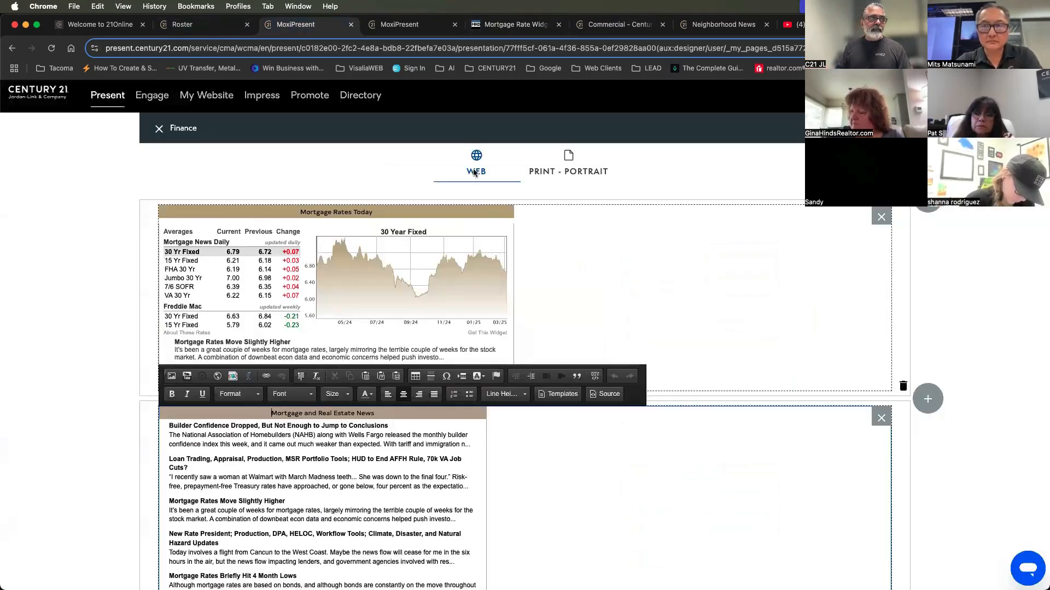
{"action": "left_click", "coordinate": [158, 129]}
In the presentation view, page from Today's Mortgage Rates through Delivery the Joy of Home to Schedule an Appointment
{"action": "left_click", "coordinate": [374, 29]}
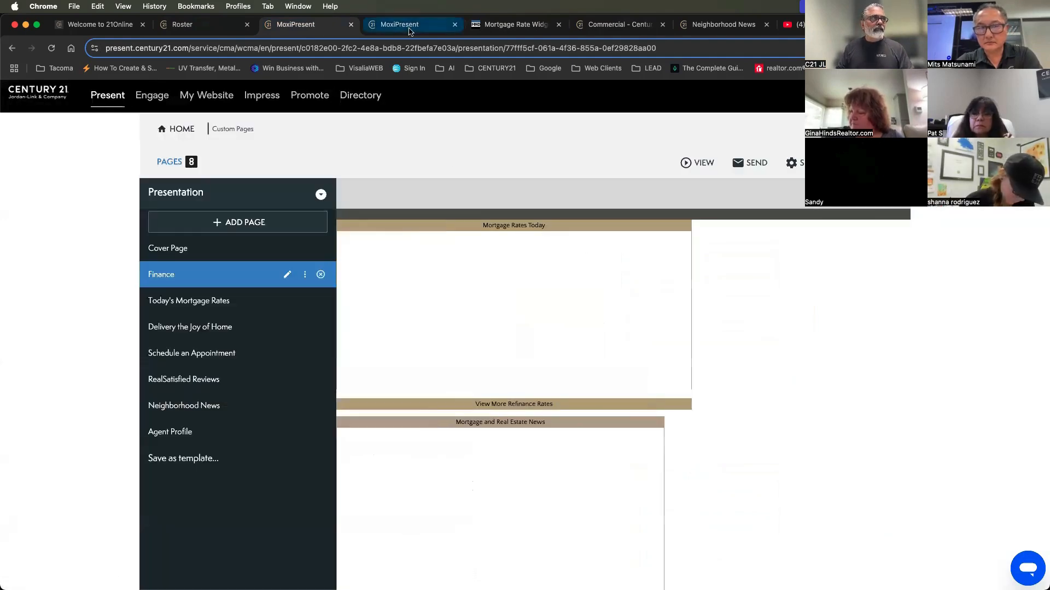
{"action": "scroll", "coordinate": [525, 361], "scroll_direction": "down", "scroll_amount": 1}
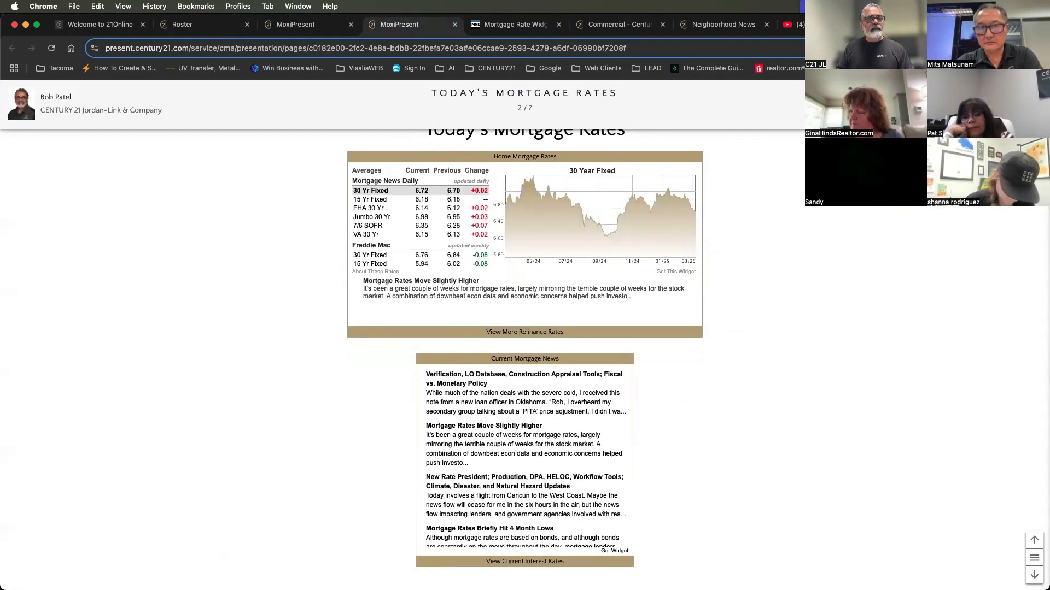
{"action": "left_click", "coordinate": [1034, 575]}
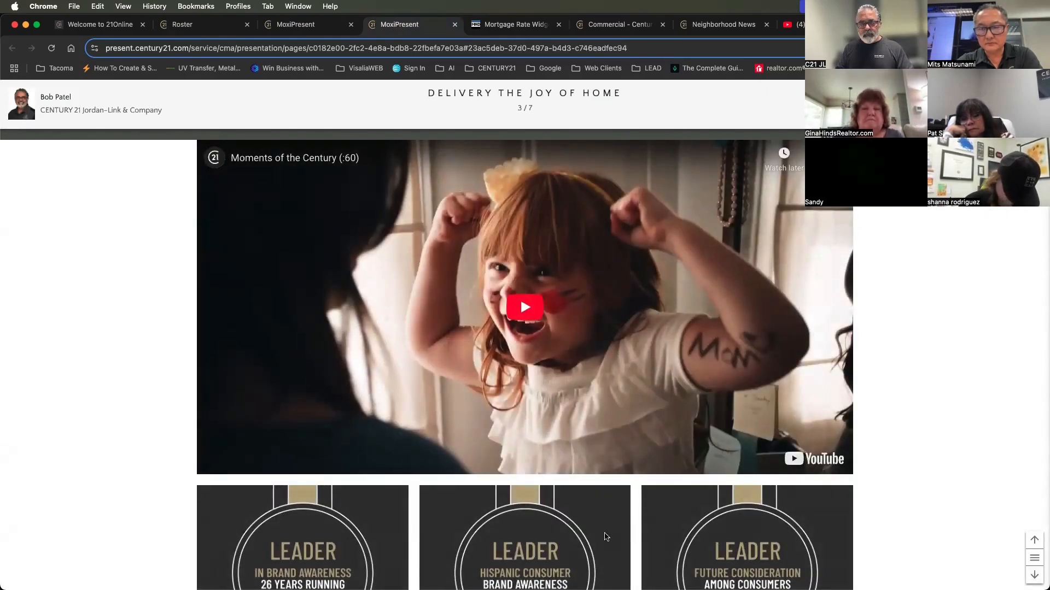
{"action": "scroll", "coordinate": [873, 540], "scroll_direction": "down", "scroll_amount": 3}
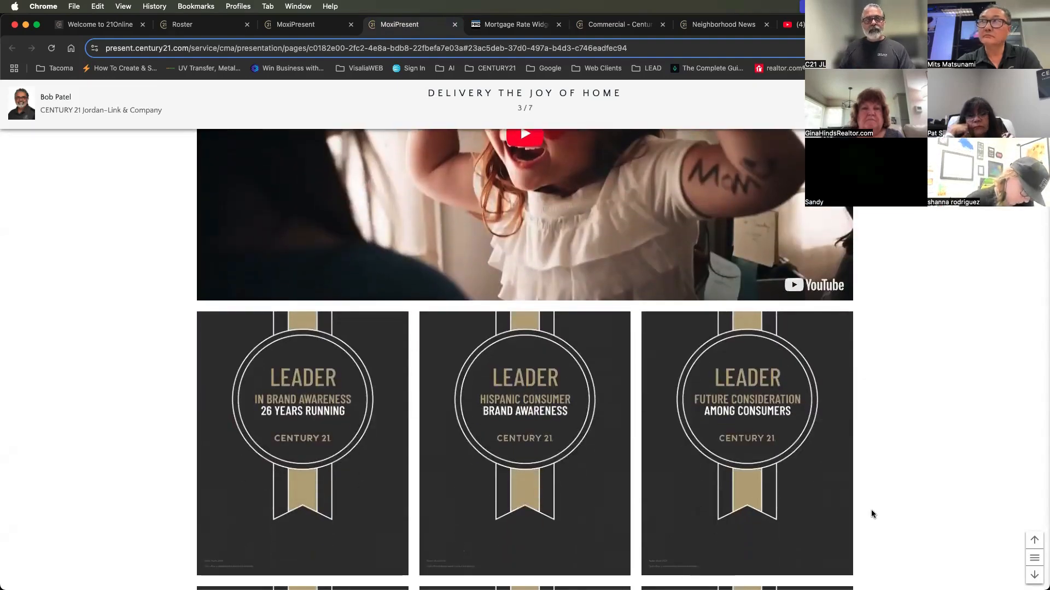
{"action": "left_click", "coordinate": [1028, 575]}
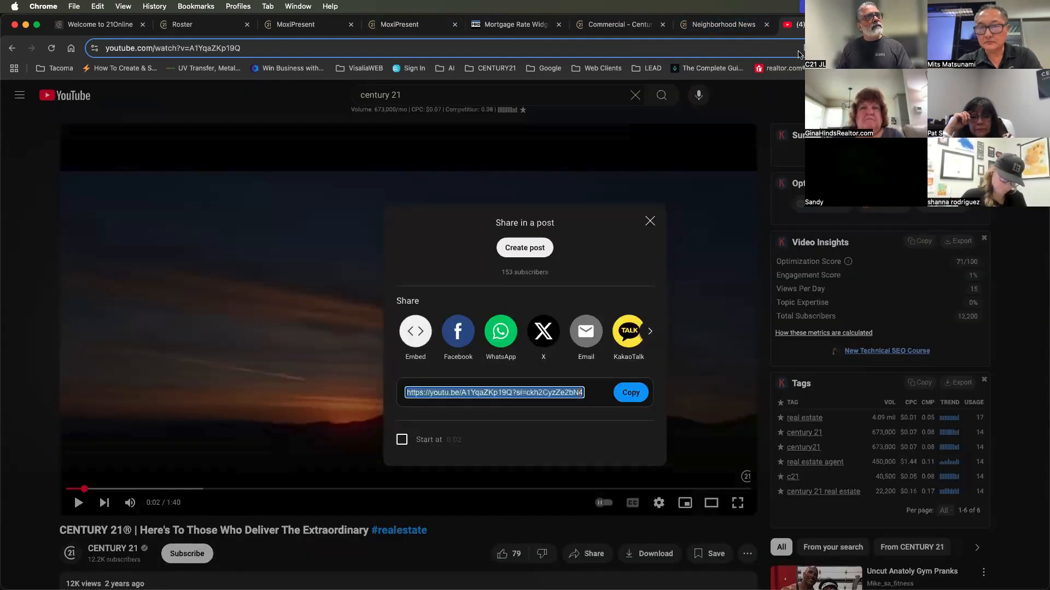
Open Google Calendar in the tab that holds the YouTube video
{"action": "left_click", "coordinate": [792, 24]}
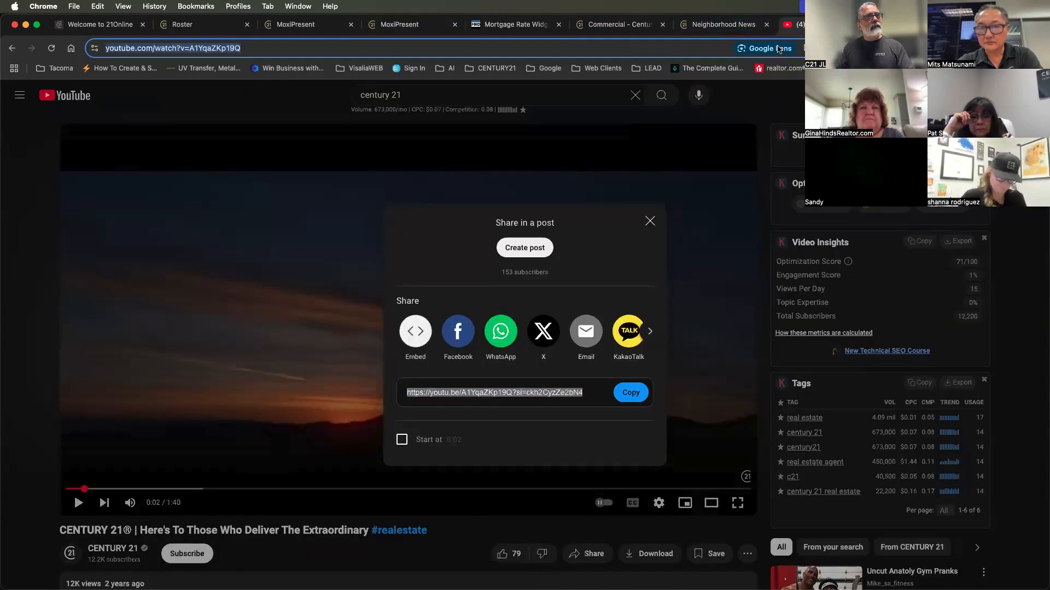
{"action": "type", "text": "calendar"}
{"action": "key", "text": "Return"}
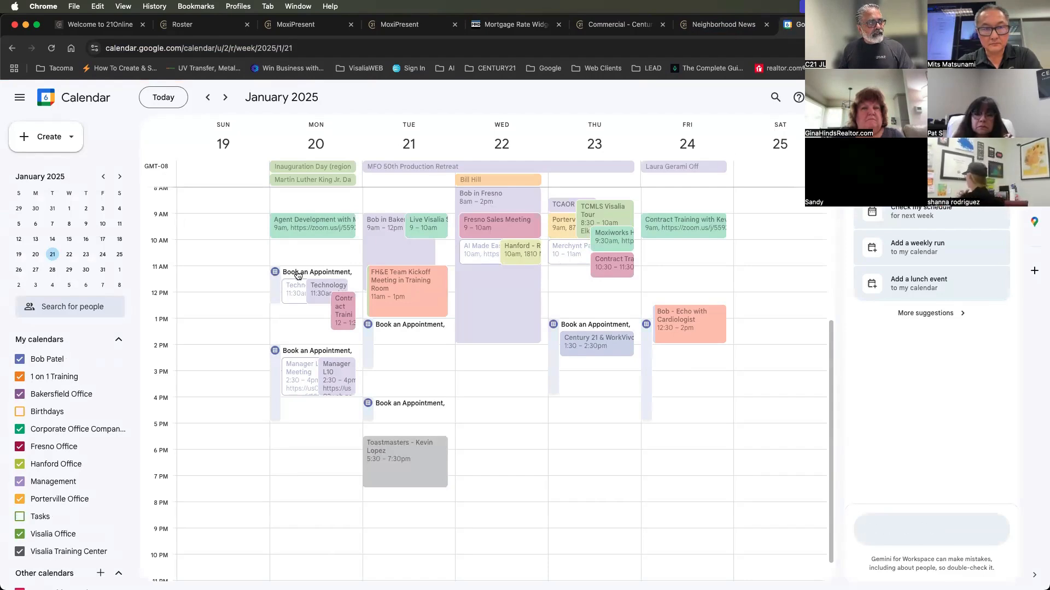
Open the sharing options of Tuesday's early-afternoon Book an Appointment schedule and select its booking page link
{"action": "left_click", "coordinate": [370, 348]}
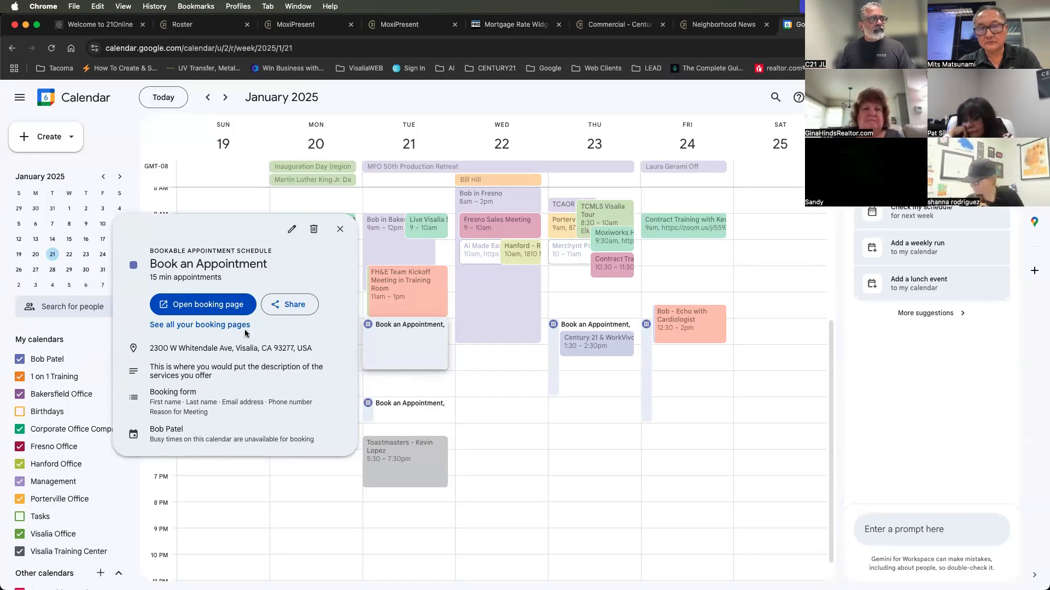
{"action": "left_click", "coordinate": [292, 309]}
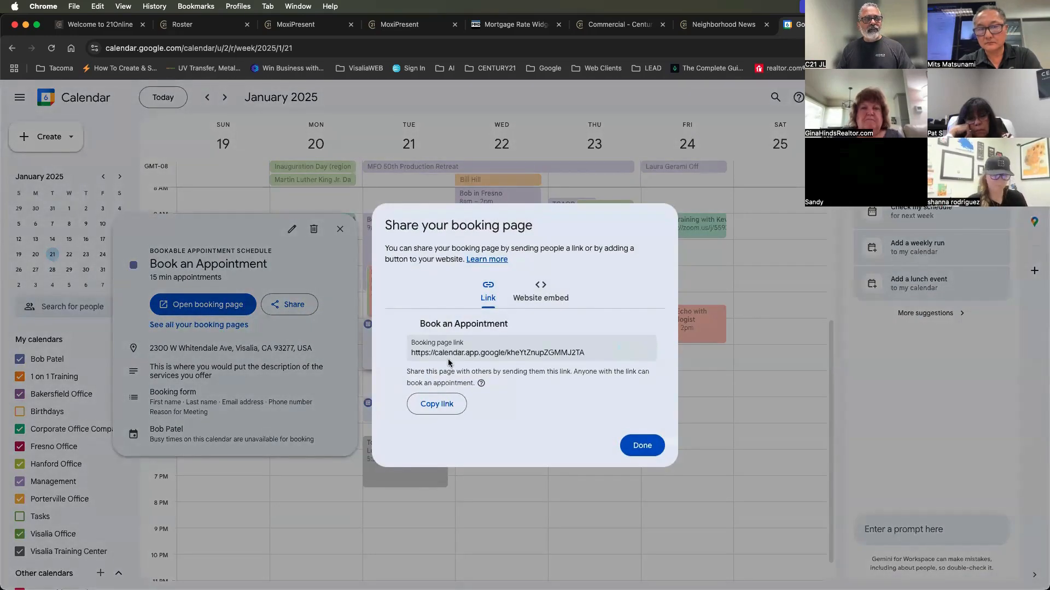
{"action": "left_click_drag", "start_coordinate": [586, 358], "coordinate": [409, 355]}
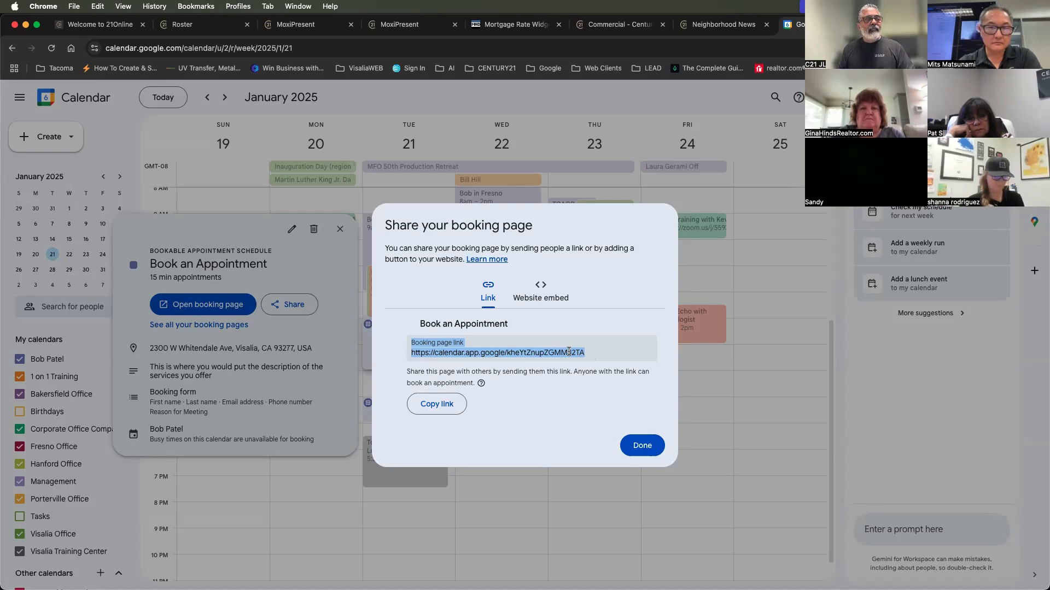
Examine the website embed option Button with popup, and return to the booking page link
{"action": "left_click", "coordinate": [542, 294]}
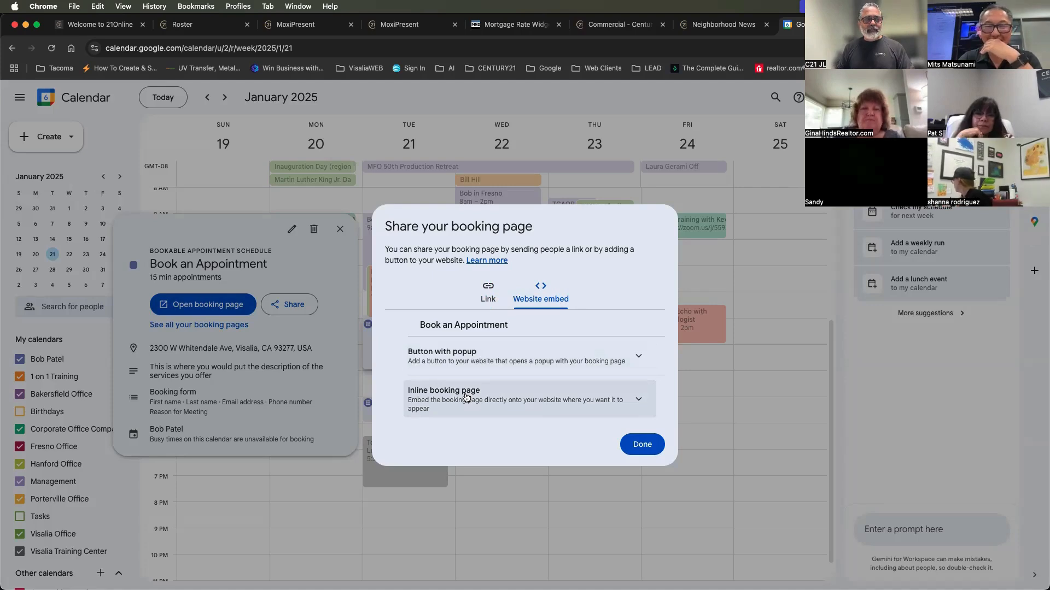
{"action": "left_click", "coordinate": [468, 352]}
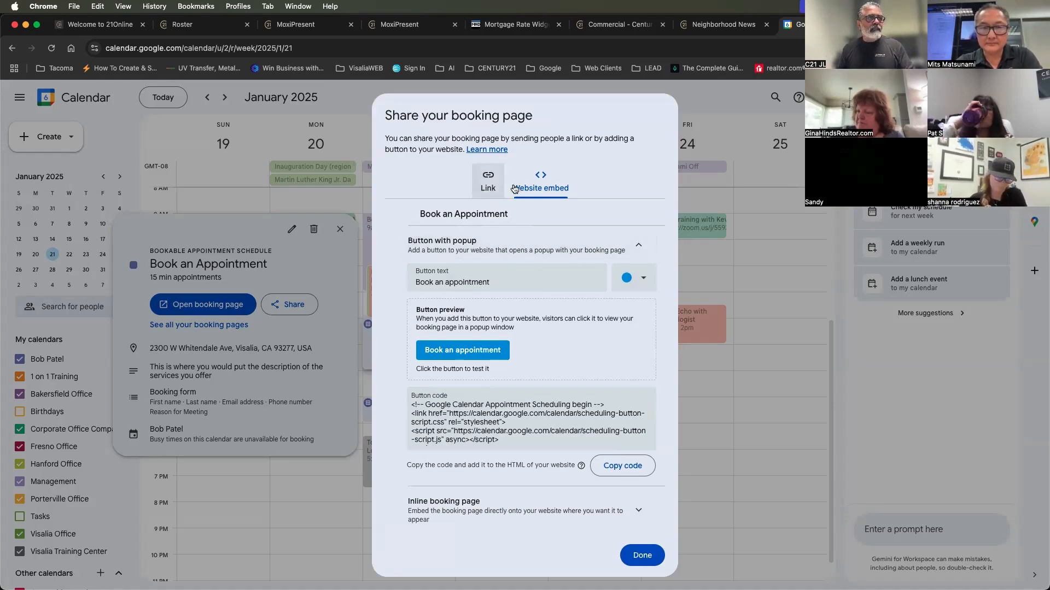
{"action": "left_click", "coordinate": [488, 181]}
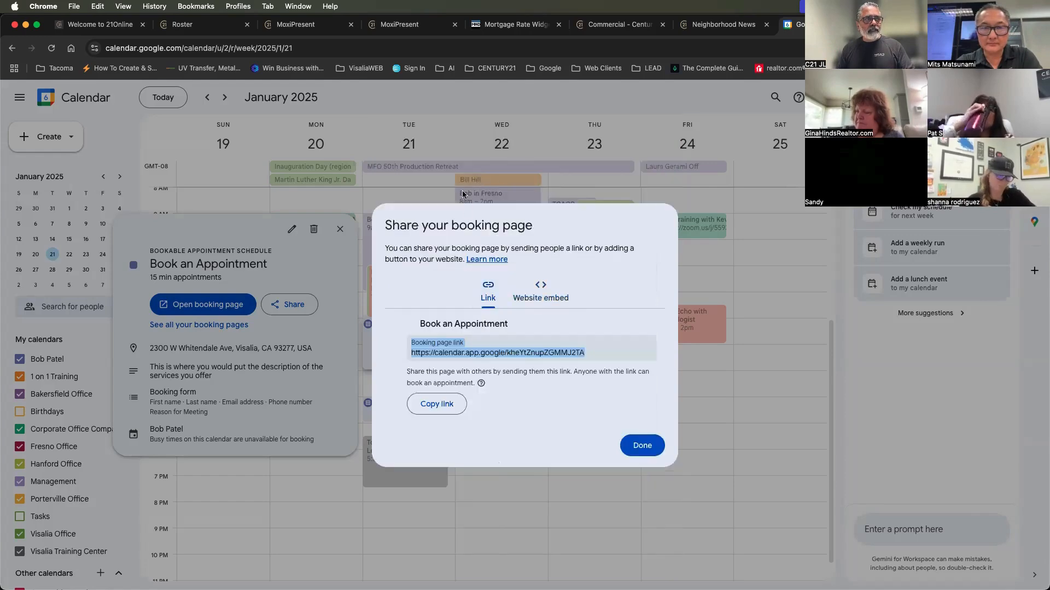
Go back to the website embed options, collapse Button with popup, and show the full Inline booking page embed code
{"action": "left_click", "coordinate": [547, 295]}
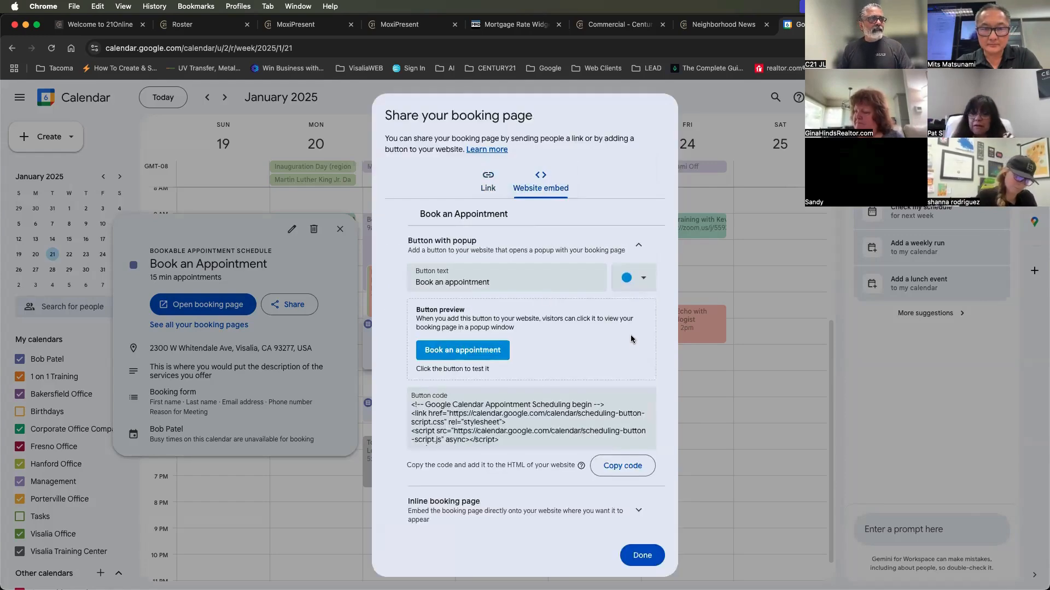
{"action": "left_click", "coordinate": [443, 243]}
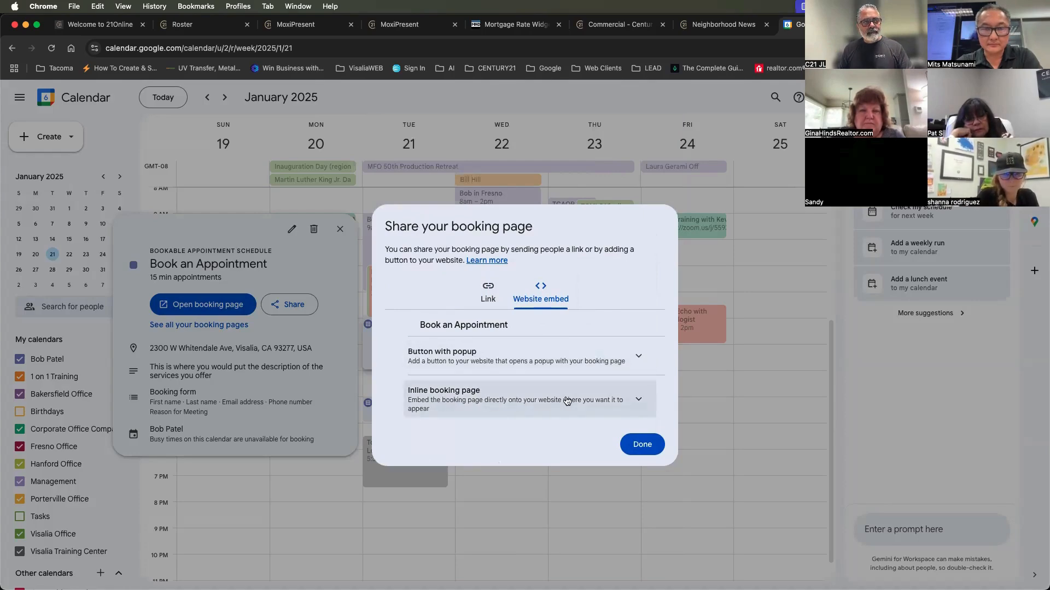
{"action": "left_click", "coordinate": [598, 401]}
{"action": "scroll", "coordinate": [595, 394], "scroll_direction": "down", "scroll_amount": 2}
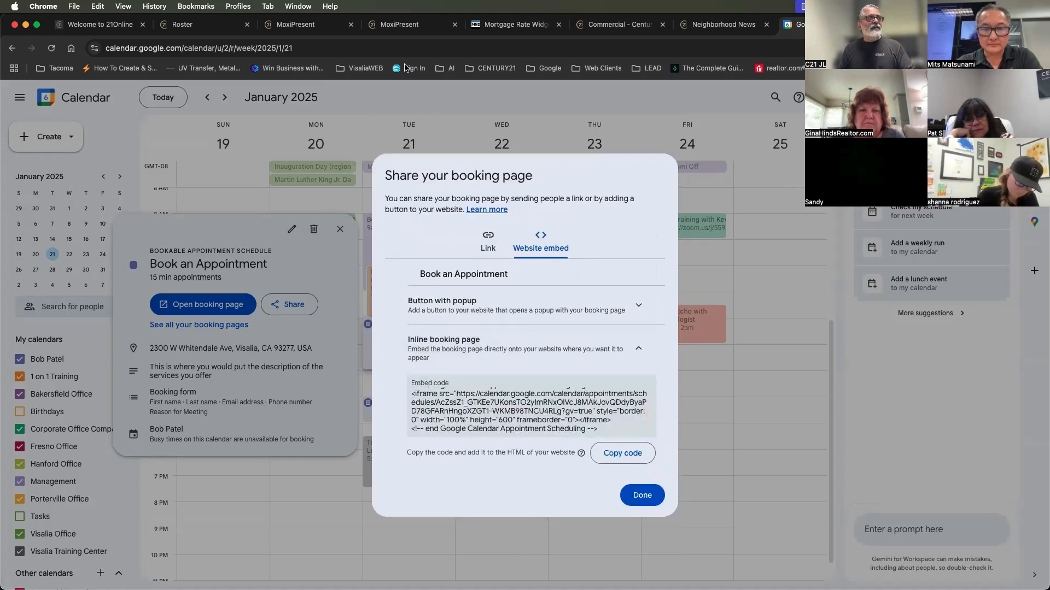
Copy the Inline booking page embed code and switch to the MoxiPresent presentation containing the Finance page
{"action": "left_click", "coordinate": [615, 456]}
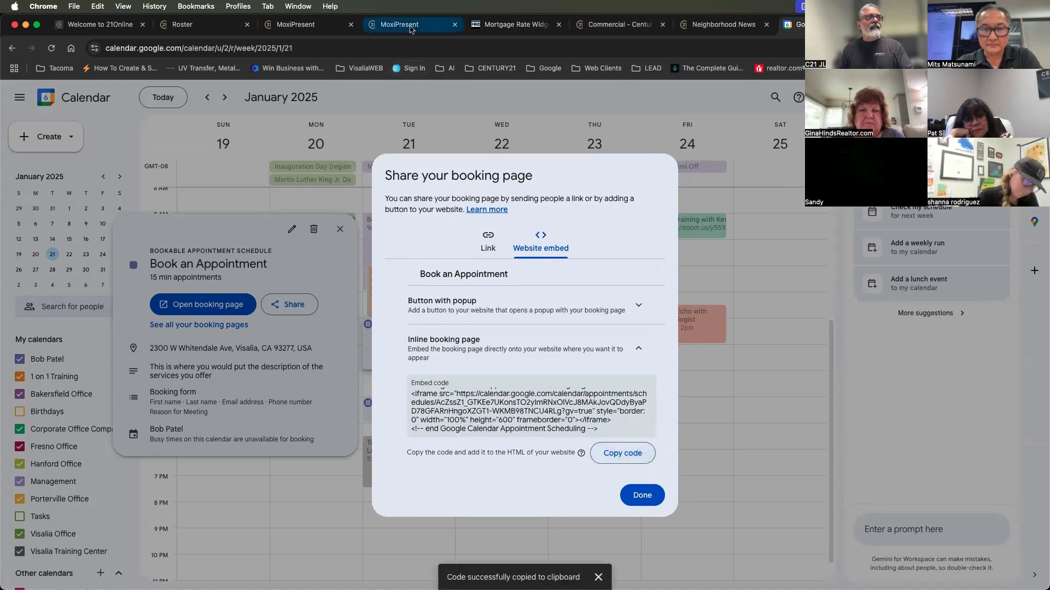
{"action": "left_click", "coordinate": [411, 29]}
{"action": "left_click", "coordinate": [308, 26]}
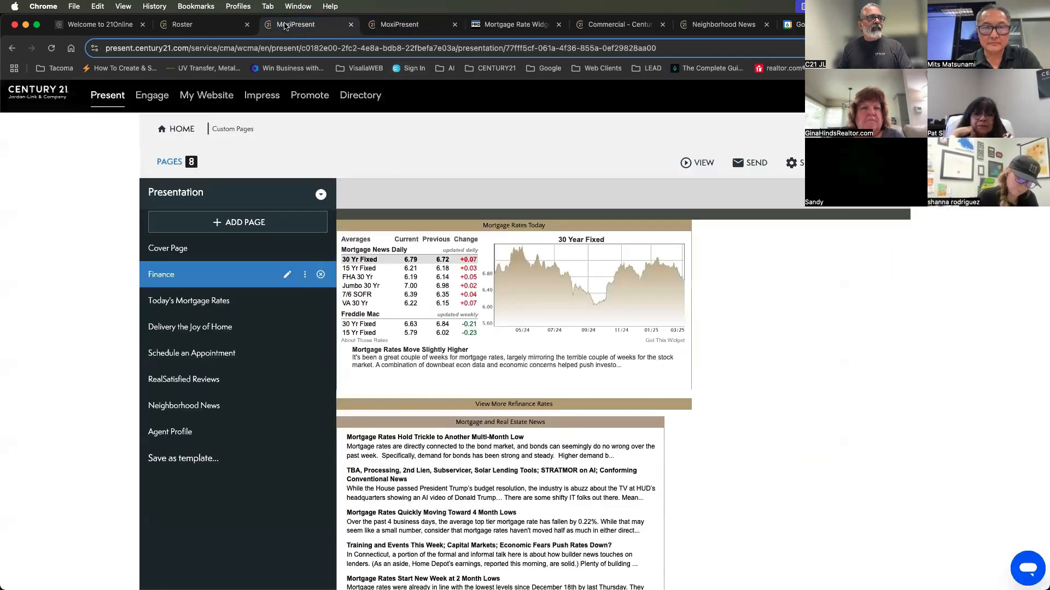
Build a new custom page in the presentation using the single-block web view layout
{"action": "left_click", "coordinate": [259, 225]}
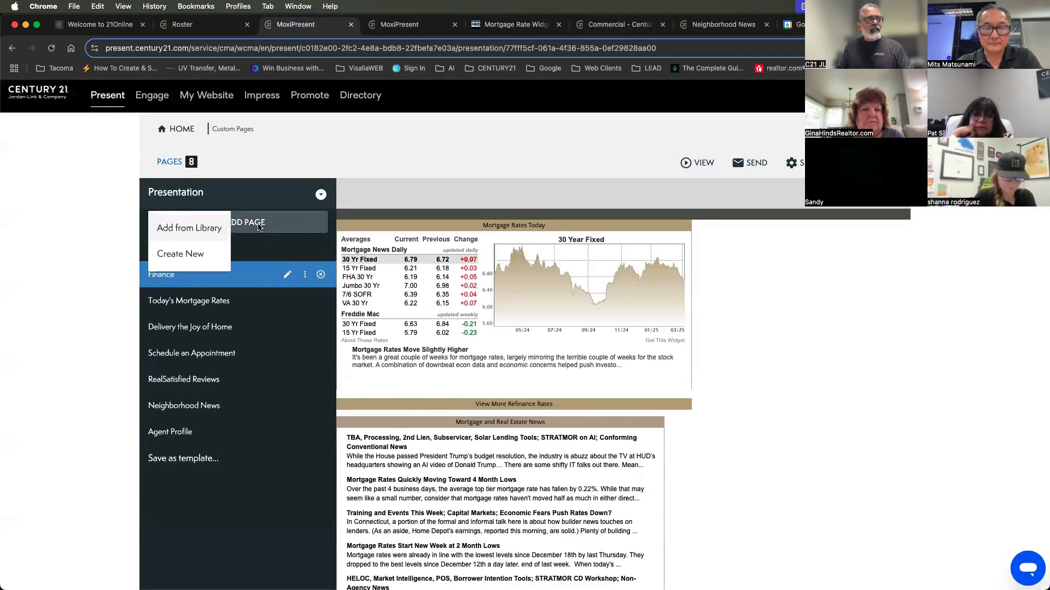
{"action": "left_click", "coordinate": [169, 255]}
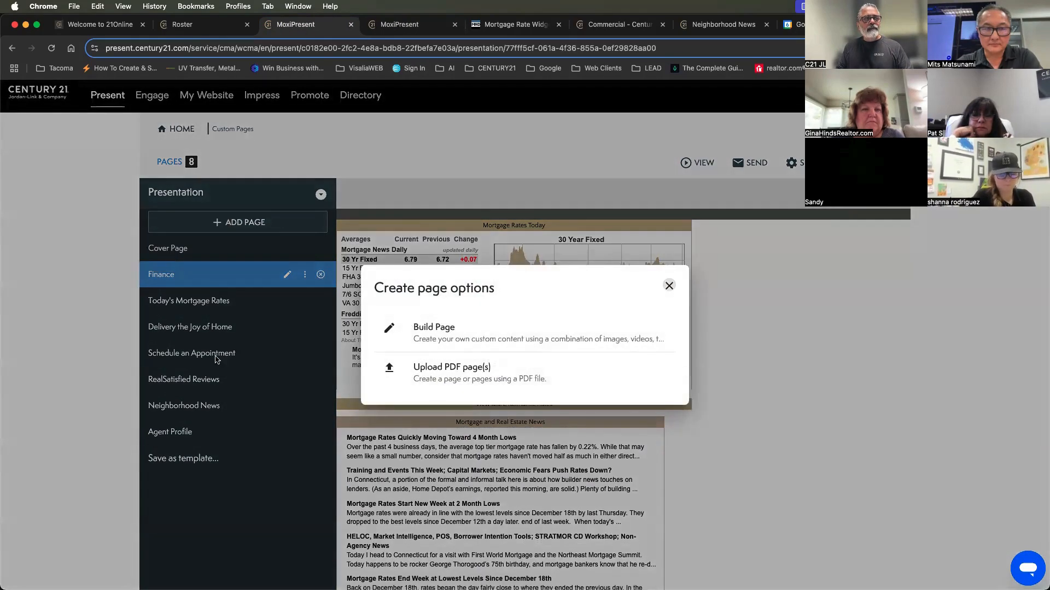
{"action": "left_click", "coordinate": [431, 339]}
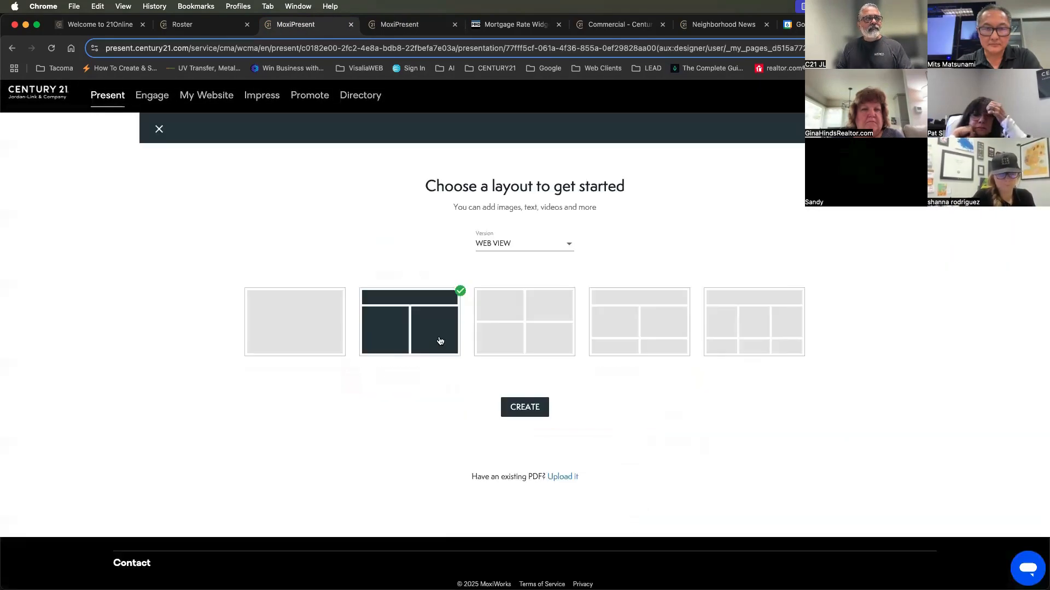
{"action": "left_click", "coordinate": [299, 313]}
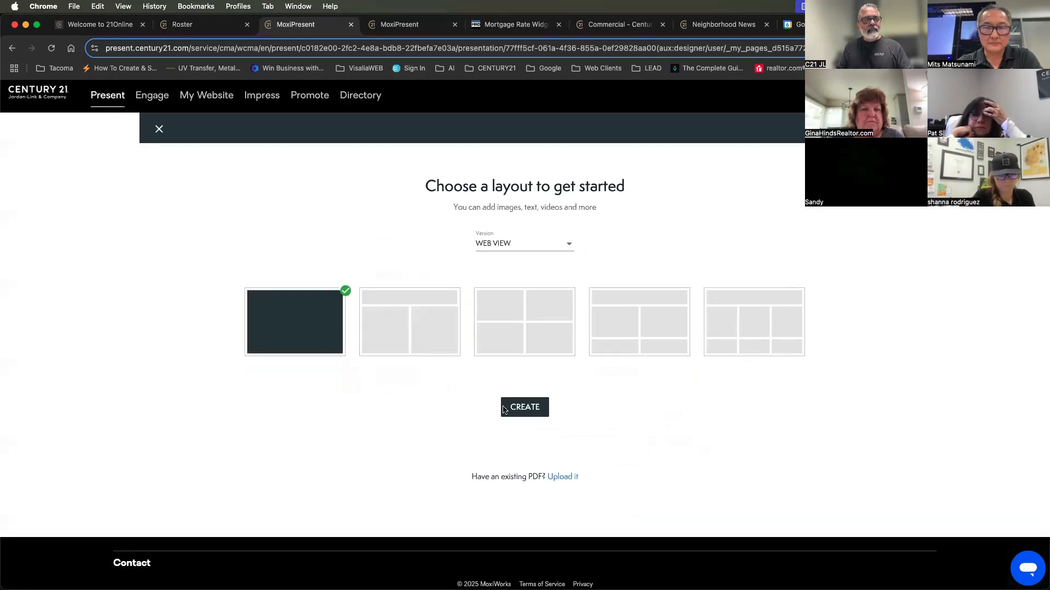
{"action": "left_click", "coordinate": [527, 408]}
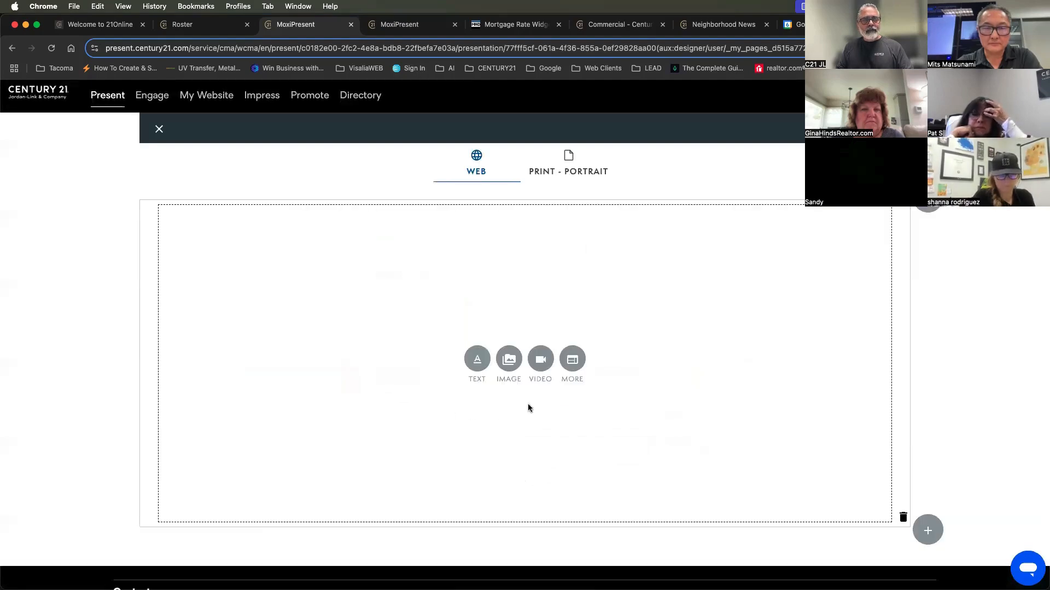
Embed the copied Google Calendar appointment scheduling code in the empty block through its HTML source
{"action": "left_click", "coordinate": [572, 359]}
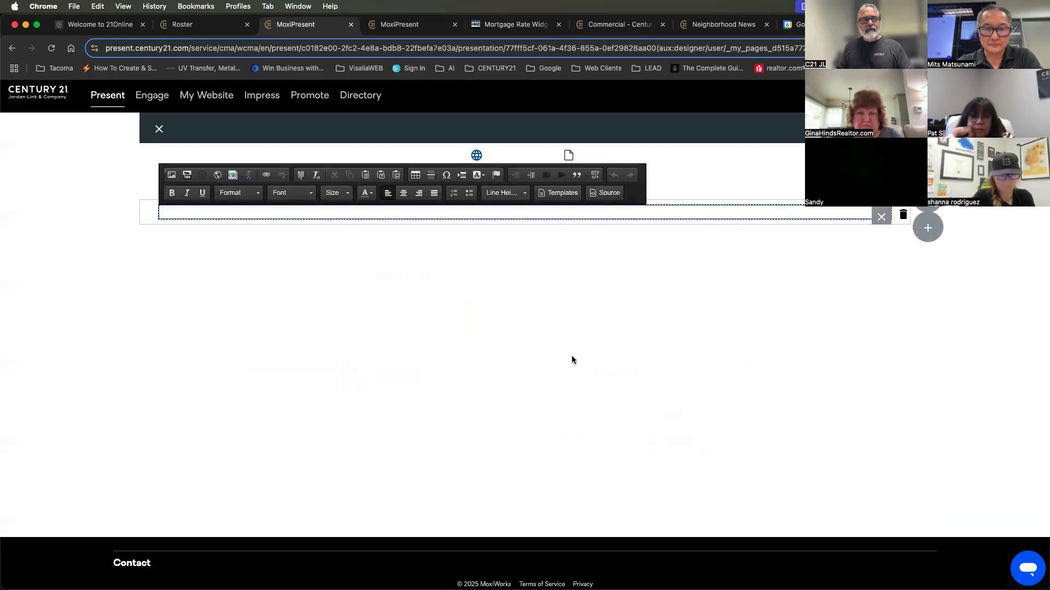
{"action": "left_click", "coordinate": [606, 194]}
{"action": "key", "text": "super+v"}
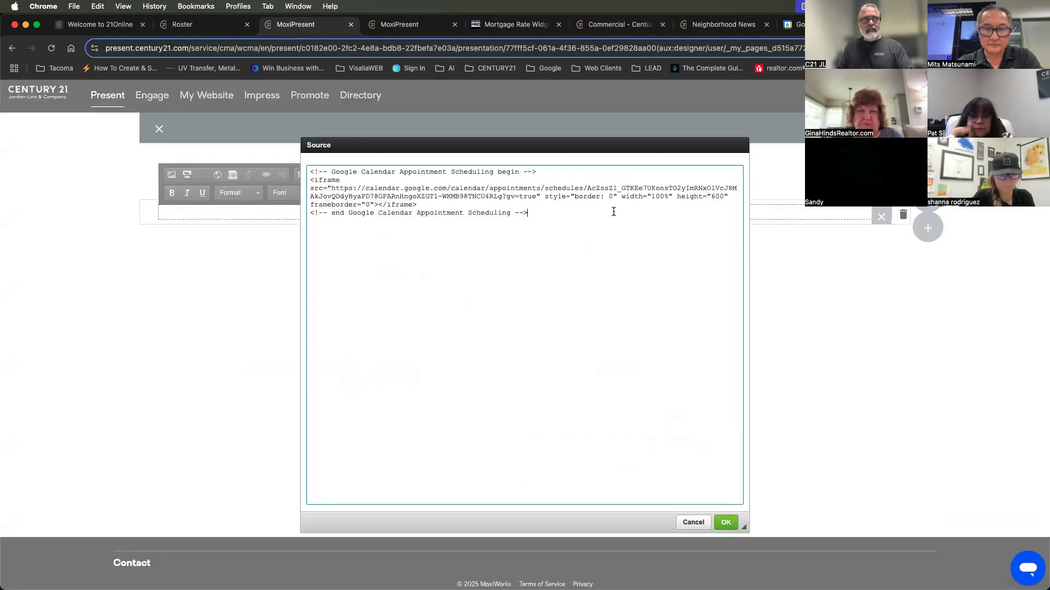
{"action": "left_click", "coordinate": [726, 523]}
Save the page as "Book An Appointment", close the editor and look over the embedded booking calendar in the presentation
{"action": "left_click", "coordinate": [886, 130]}
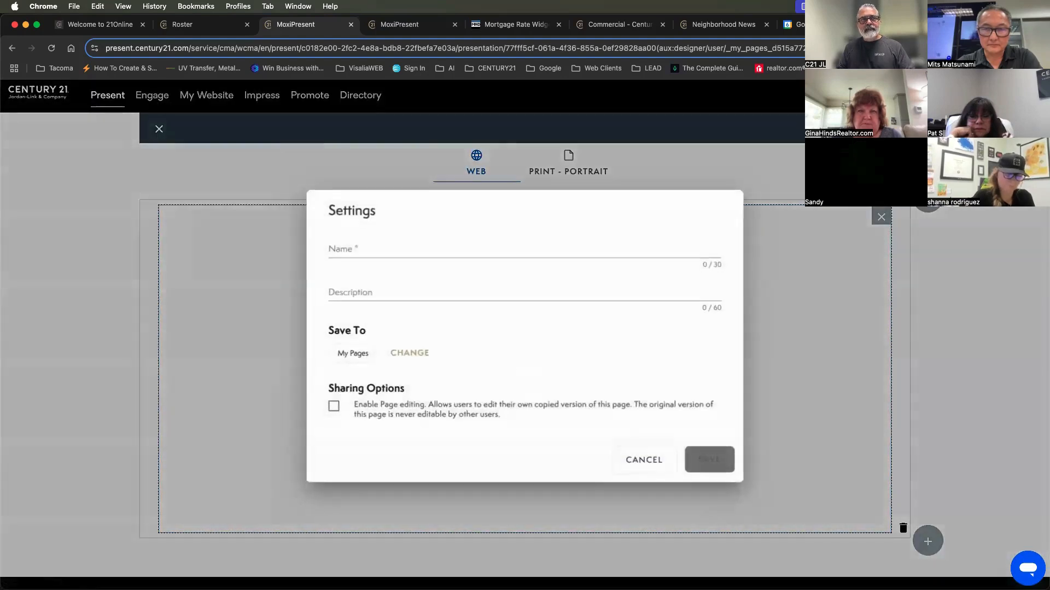
{"action": "type", "text": "C"}
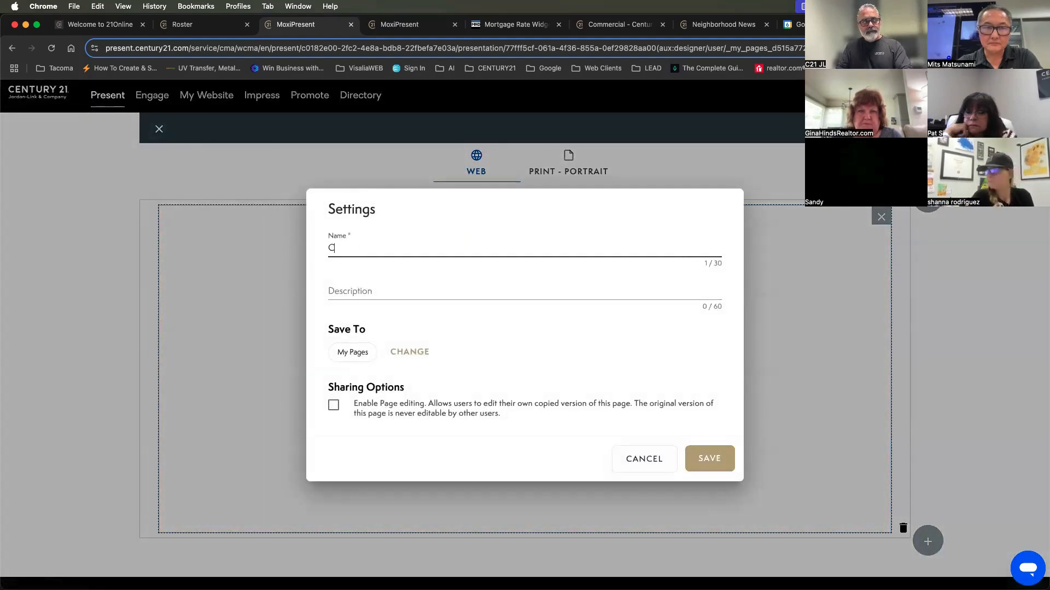
{"action": "type", "text": "ook "}
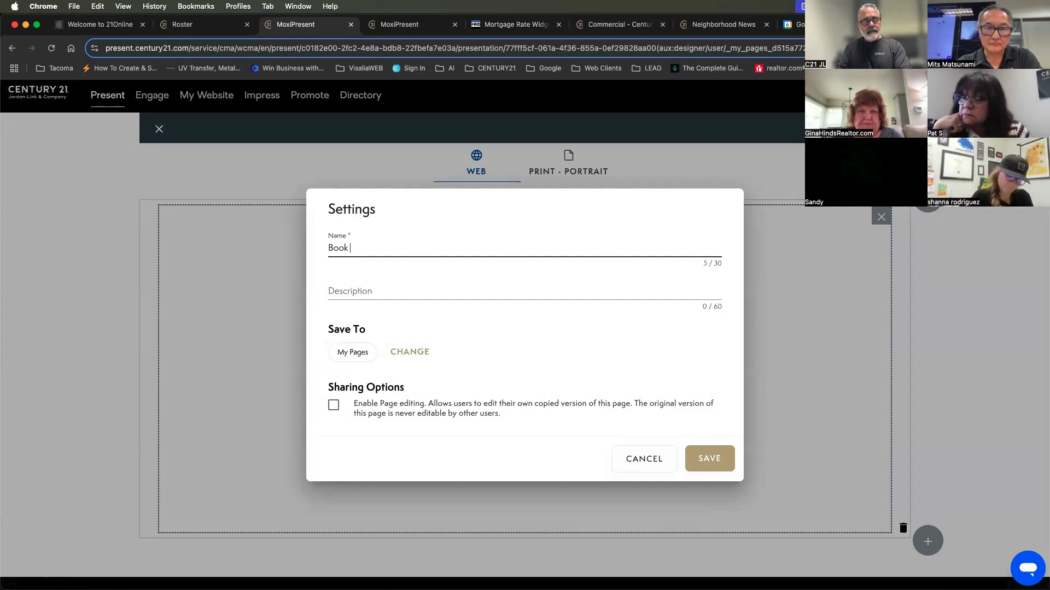
{"action": "type", "text": "An Appointment"}
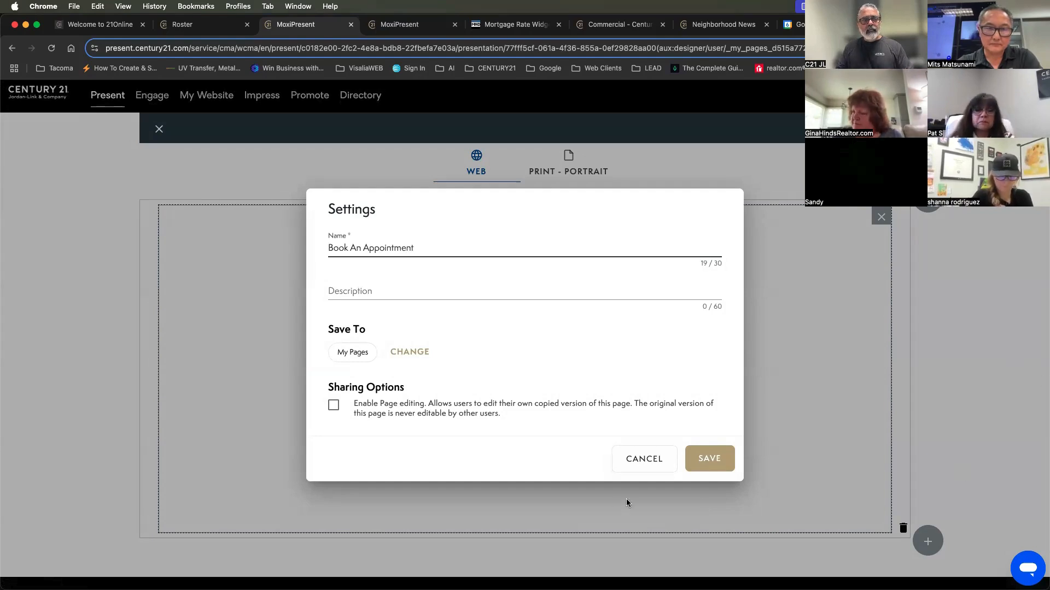
{"action": "left_click", "coordinate": [728, 459]}
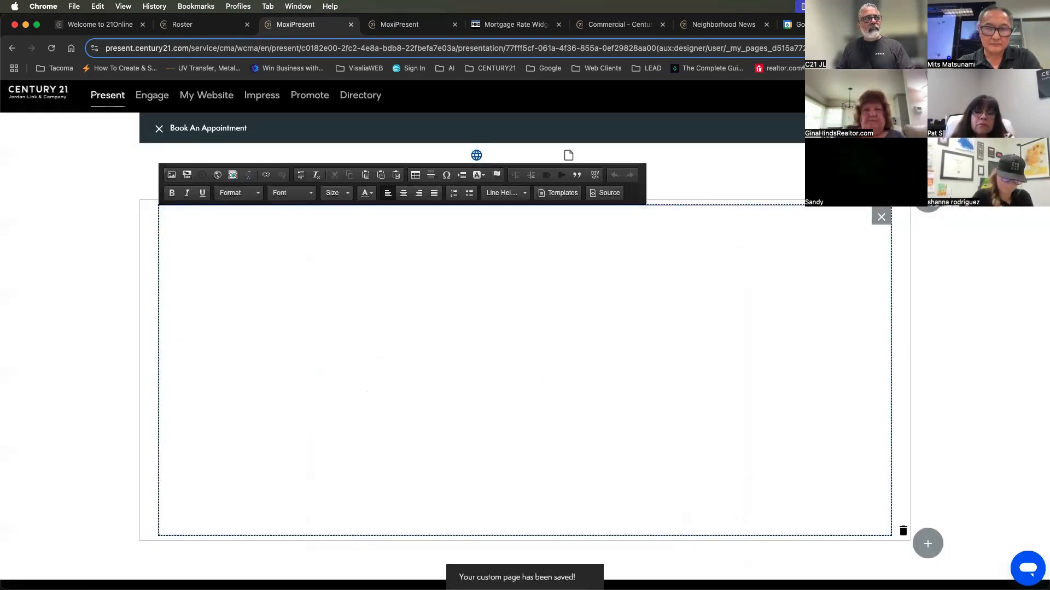
{"action": "left_click", "coordinate": [159, 130]}
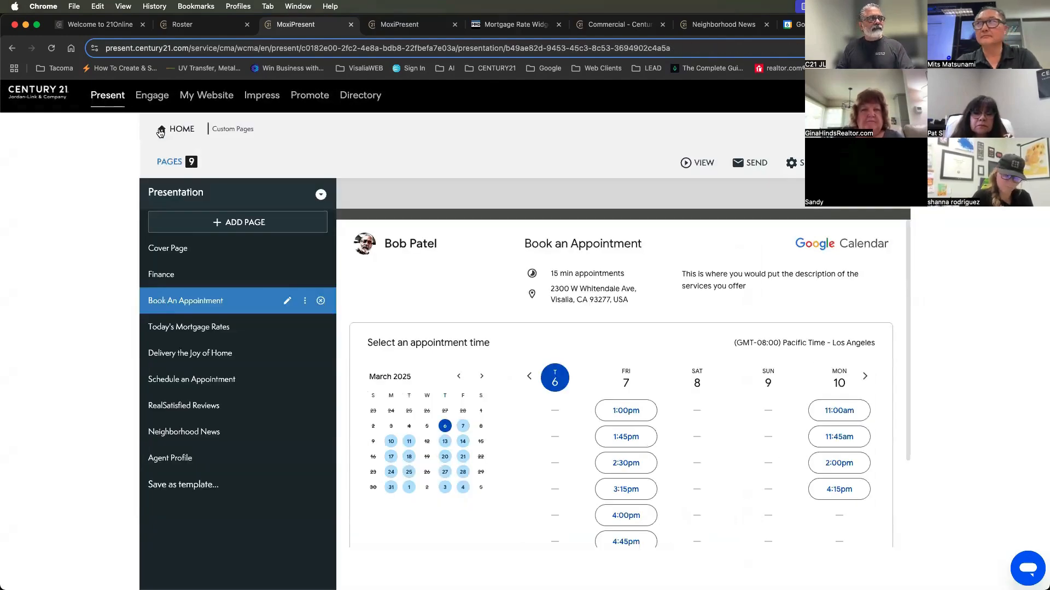
{"action": "scroll", "coordinate": [801, 389], "scroll_direction": "down", "scroll_amount": 3}
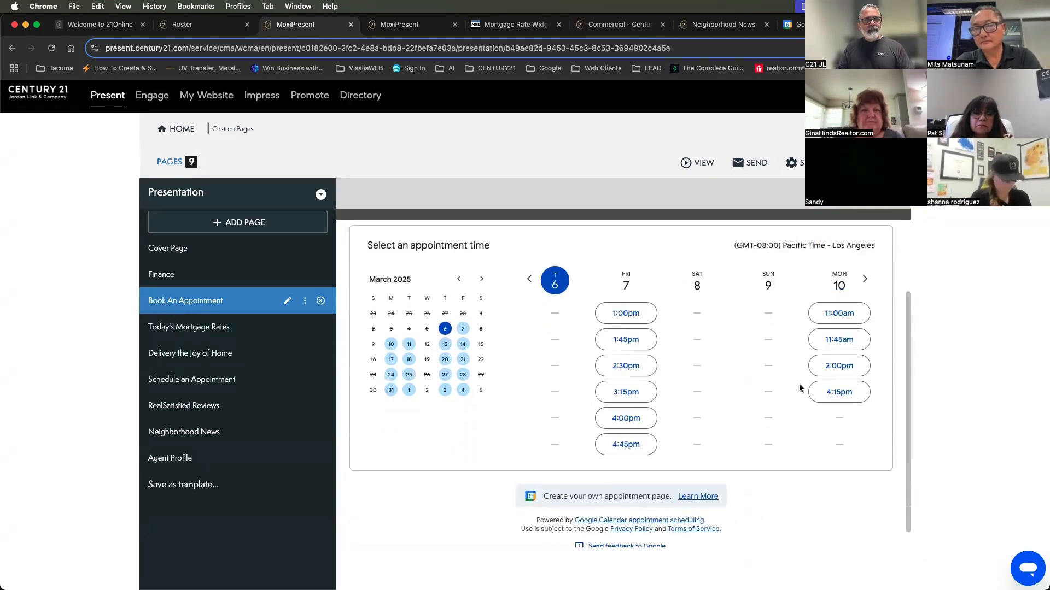
{"action": "scroll", "coordinate": [801, 389], "scroll_direction": "up", "scroll_amount": 3}
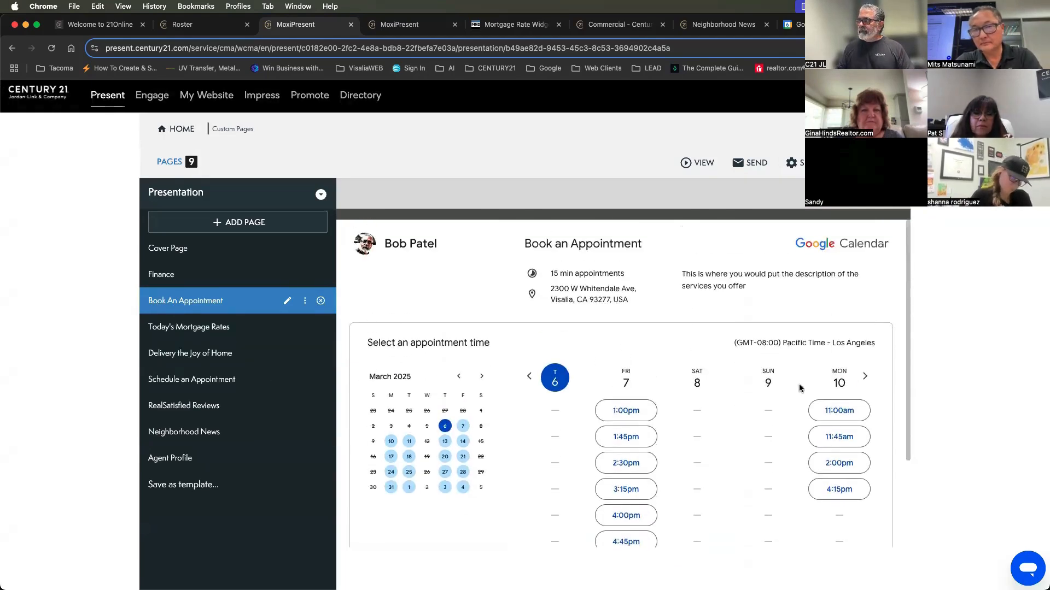
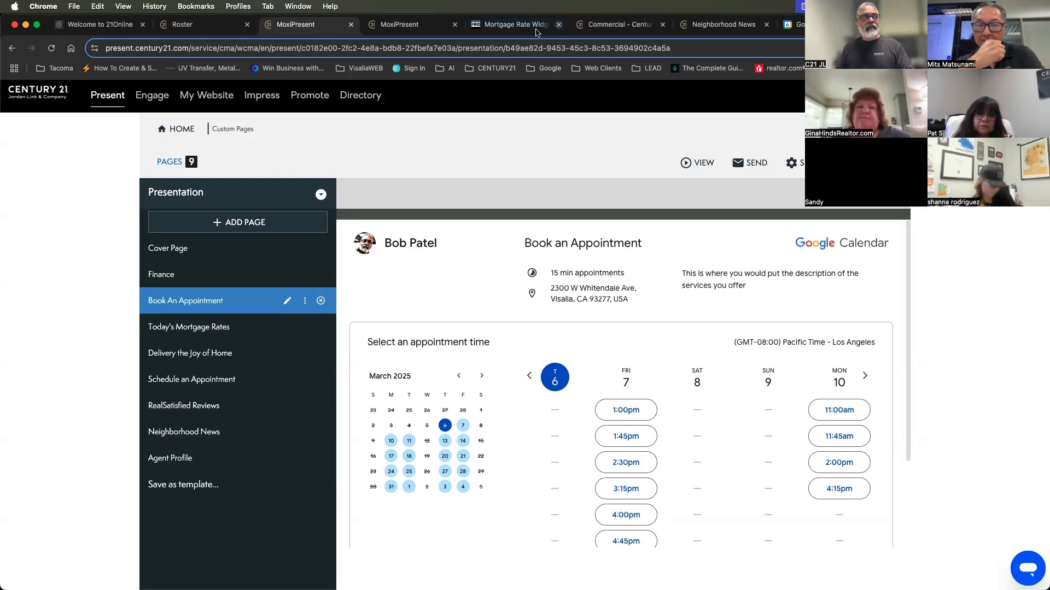
Look at the RealSatisfied Reviews page in the already open web presentation and return to the presentation editor
{"action": "left_click", "coordinate": [448, 32]}
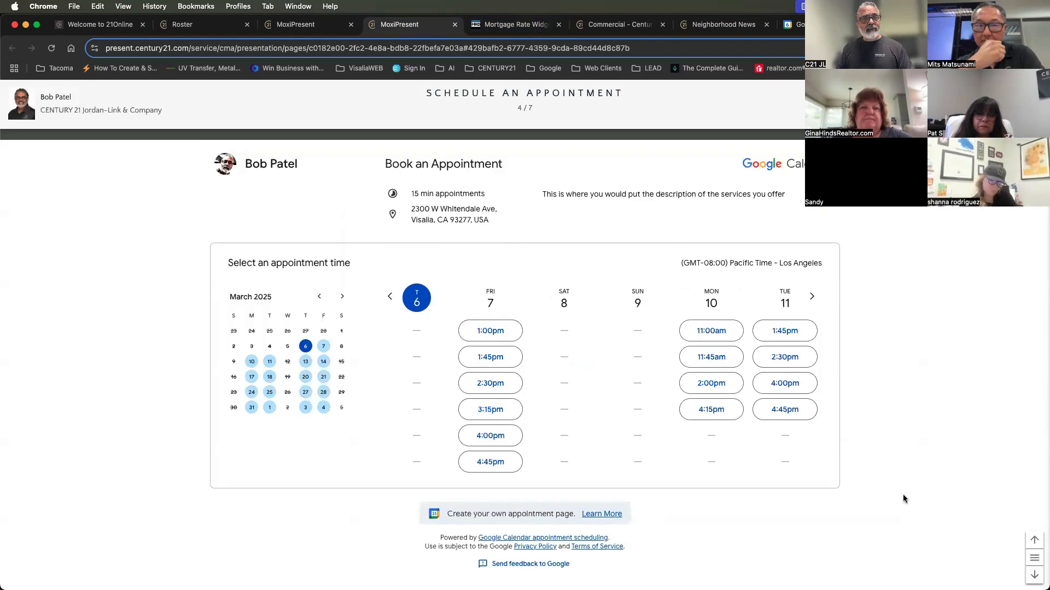
{"action": "left_click", "coordinate": [1034, 575]}
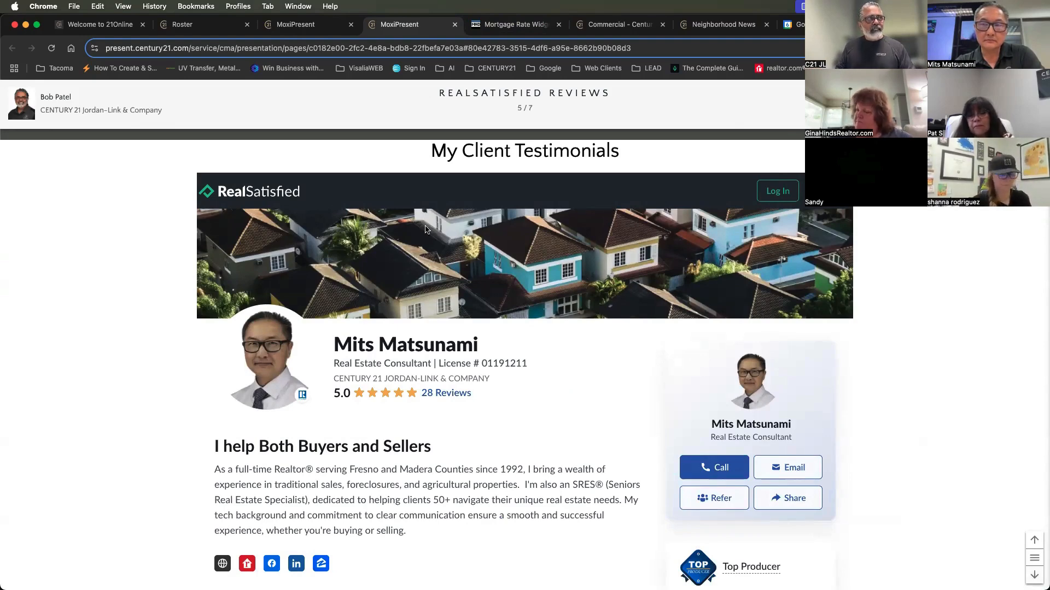
{"action": "left_click", "coordinate": [302, 32]}
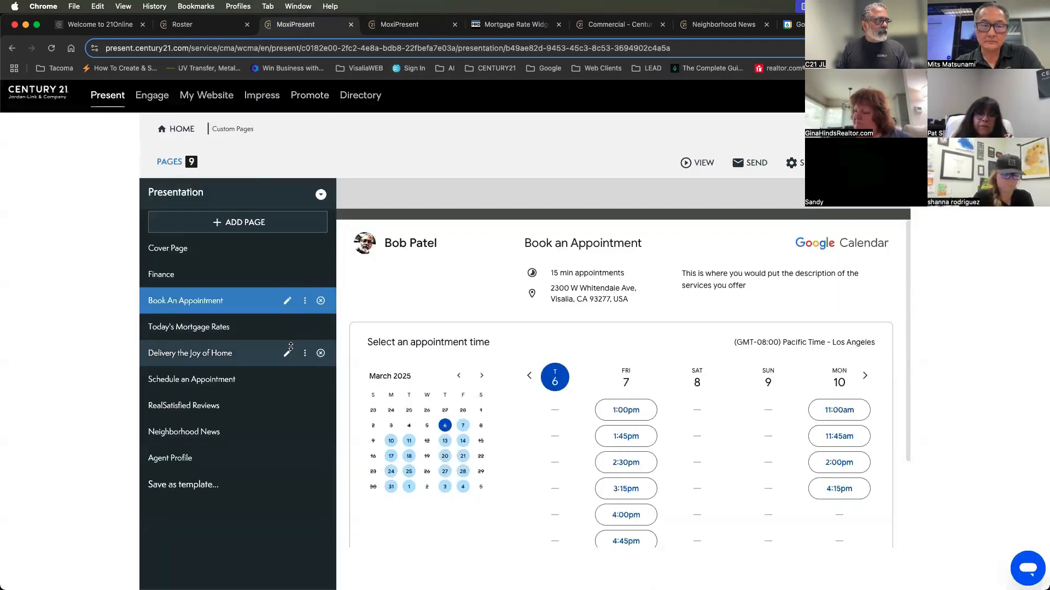
Open the RealSatisfied Reviews page for editing, examine its embed code in the HTML source, and close the editor without changes
{"action": "left_click", "coordinate": [287, 408]}
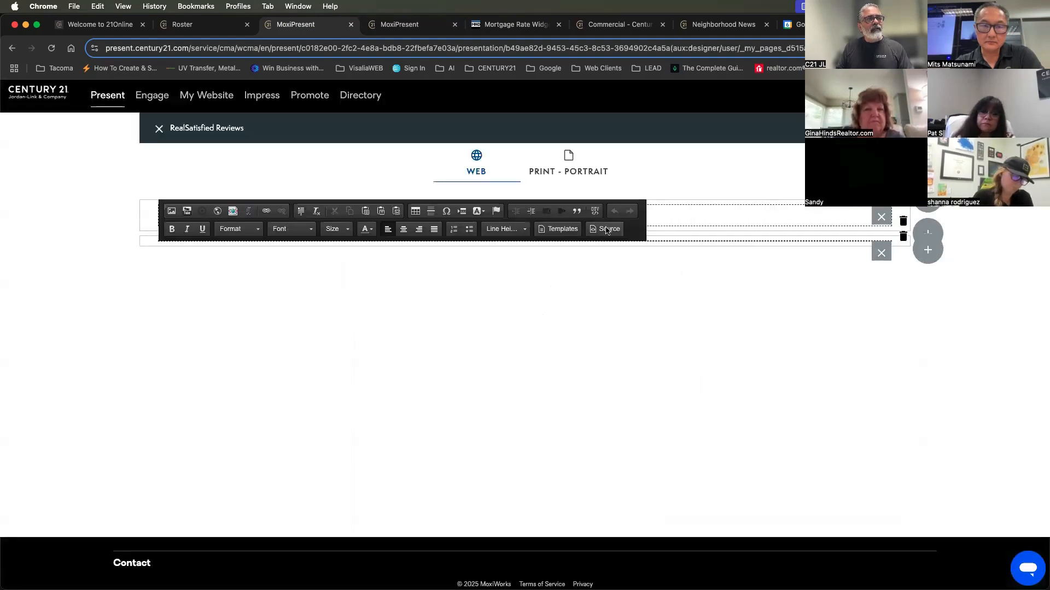
{"action": "left_click", "coordinate": [607, 231]}
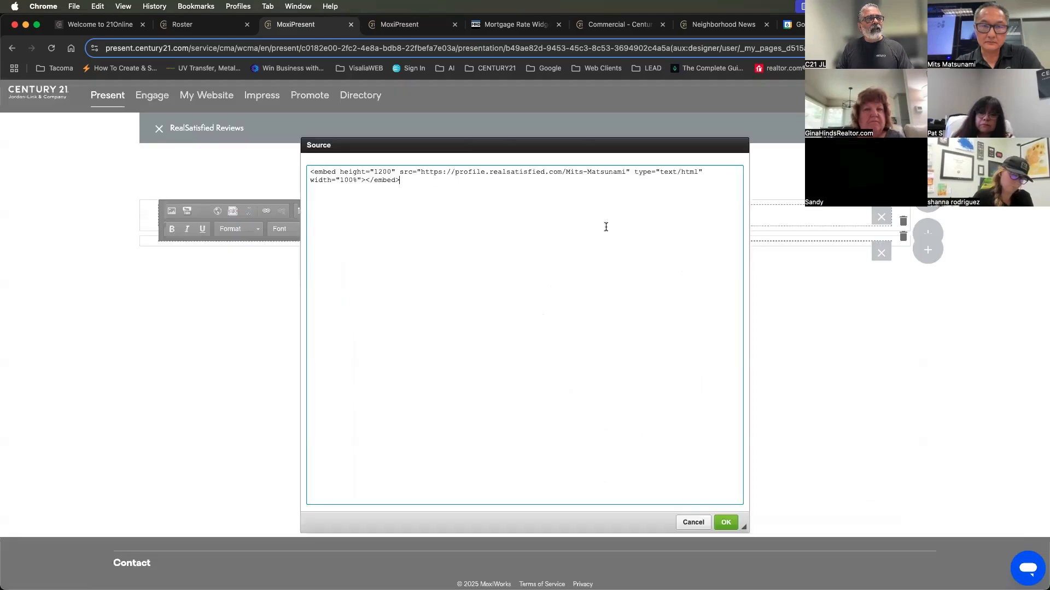
{"action": "left_click_drag", "start_coordinate": [409, 185], "coordinate": [293, 159]}
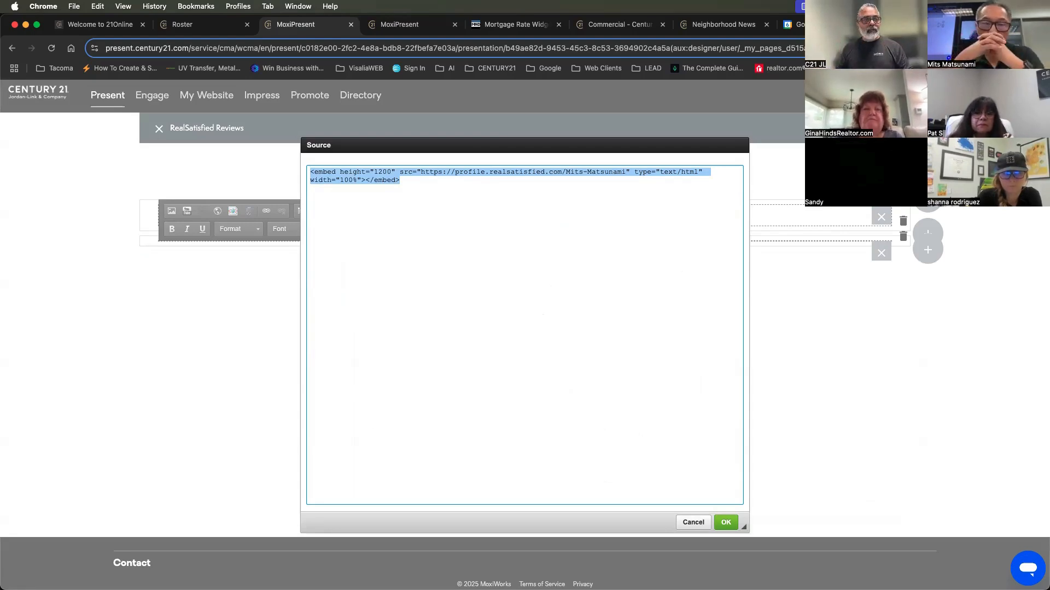
{"action": "left_click", "coordinate": [693, 522]}
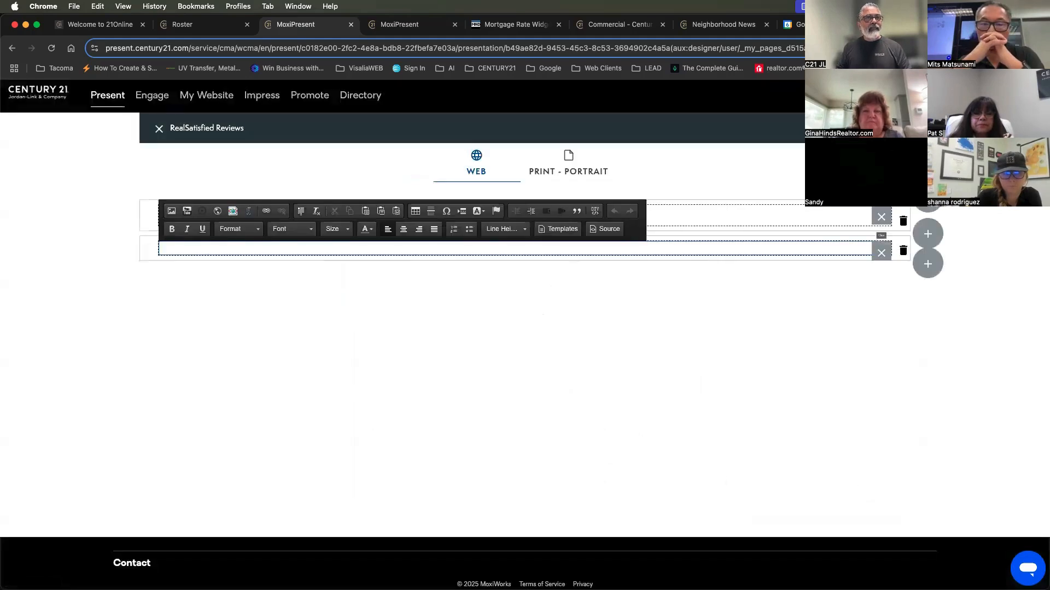
{"action": "left_click", "coordinate": [159, 129]}
Open the presentation in web view and advance to the RealSatisfied Reviews page
{"action": "left_click", "coordinate": [691, 163]}
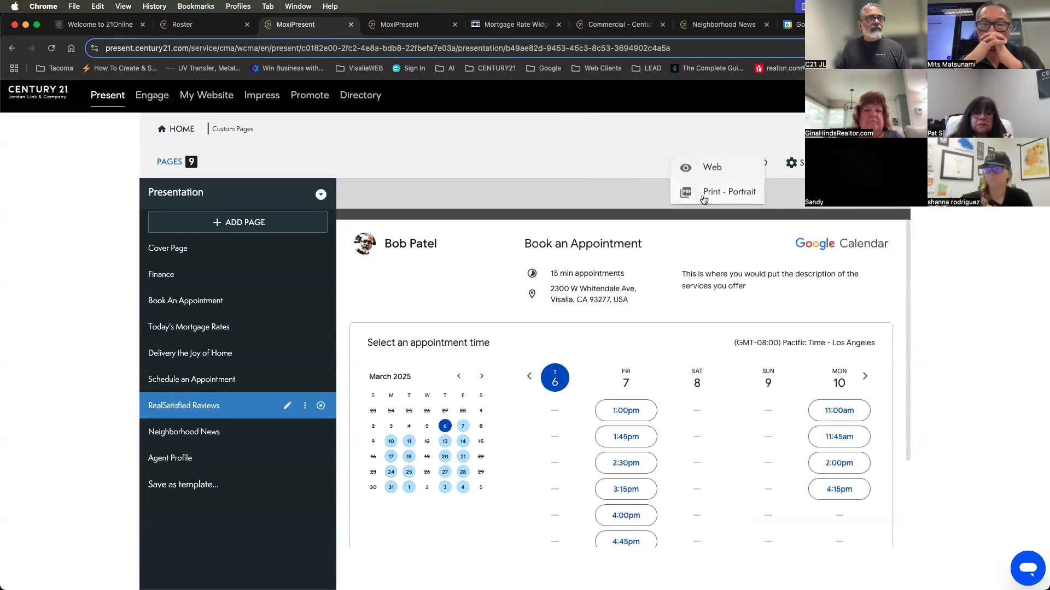
{"action": "left_click", "coordinate": [710, 166]}
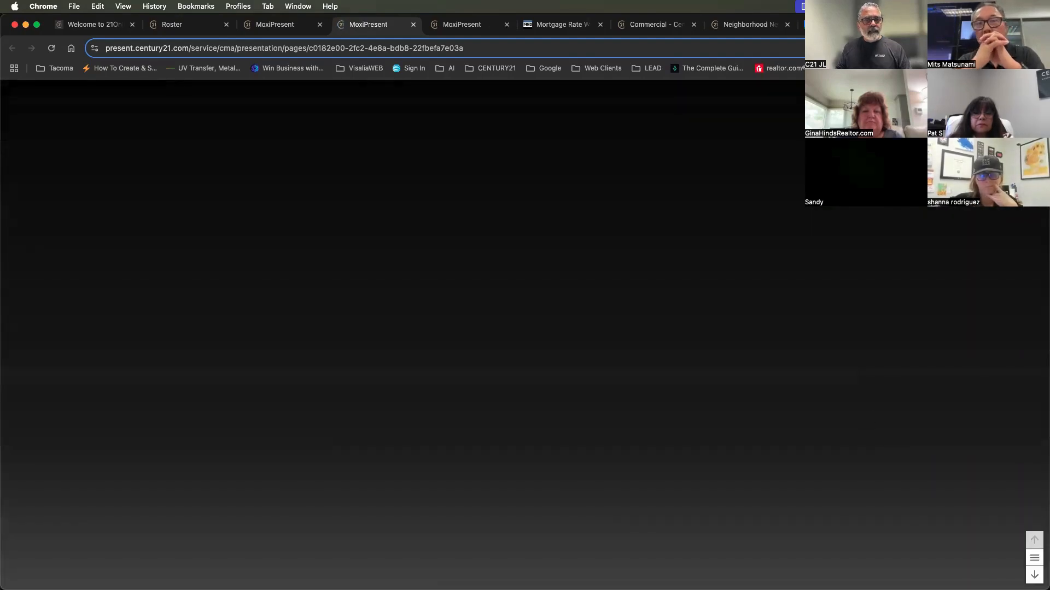
{"action": "left_click", "coordinate": [1035, 575]}
{"action": "left_click", "coordinate": [1034, 575]}
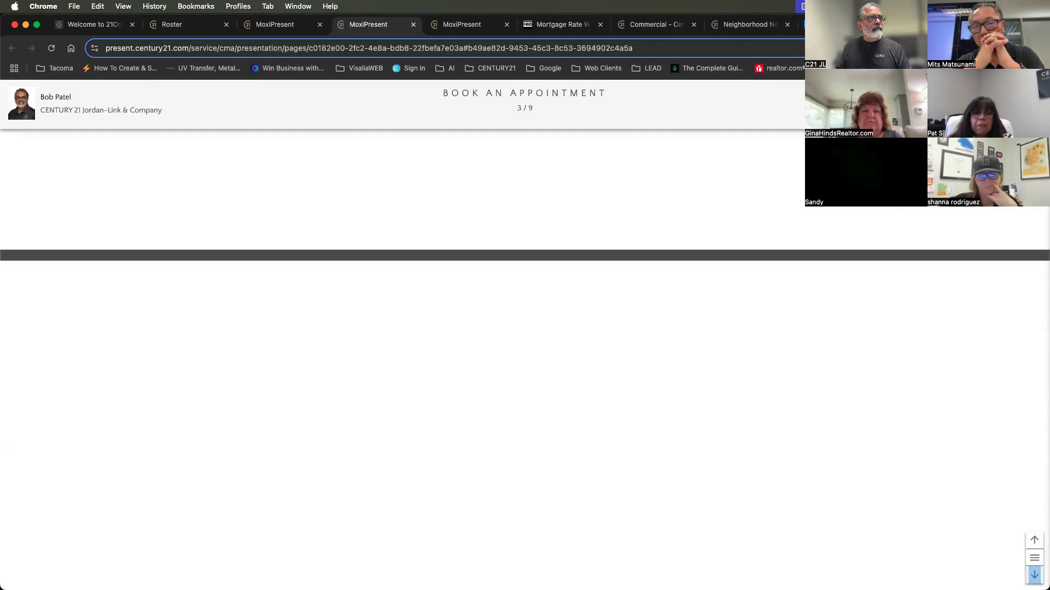
{"action": "left_click", "coordinate": [1034, 575]}
{"action": "left_click", "coordinate": [1035, 575]}
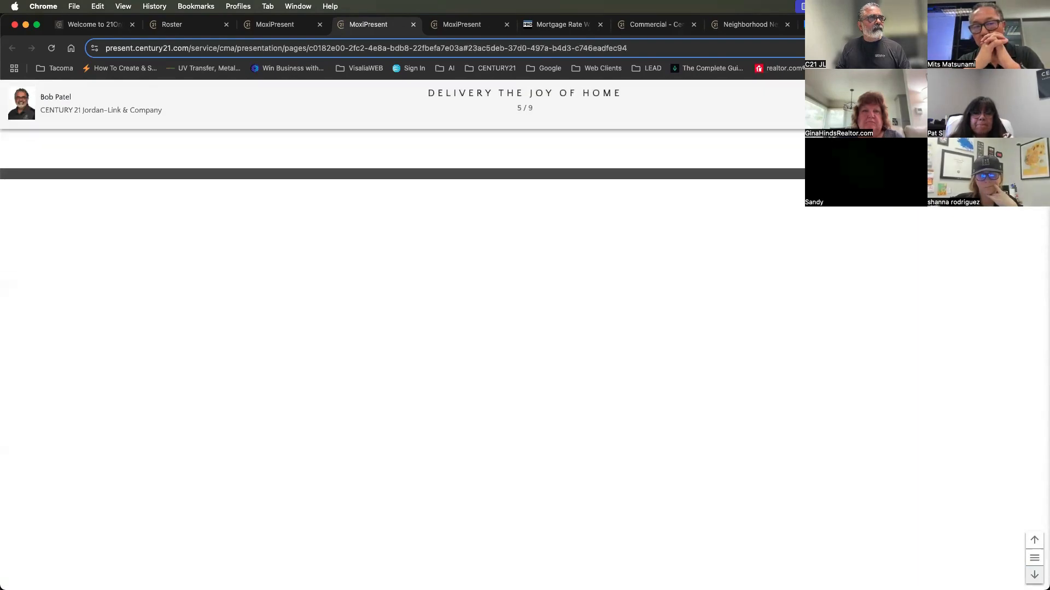
{"action": "left_click", "coordinate": [1035, 575]}
{"action": "left_click", "coordinate": [1034, 575]}
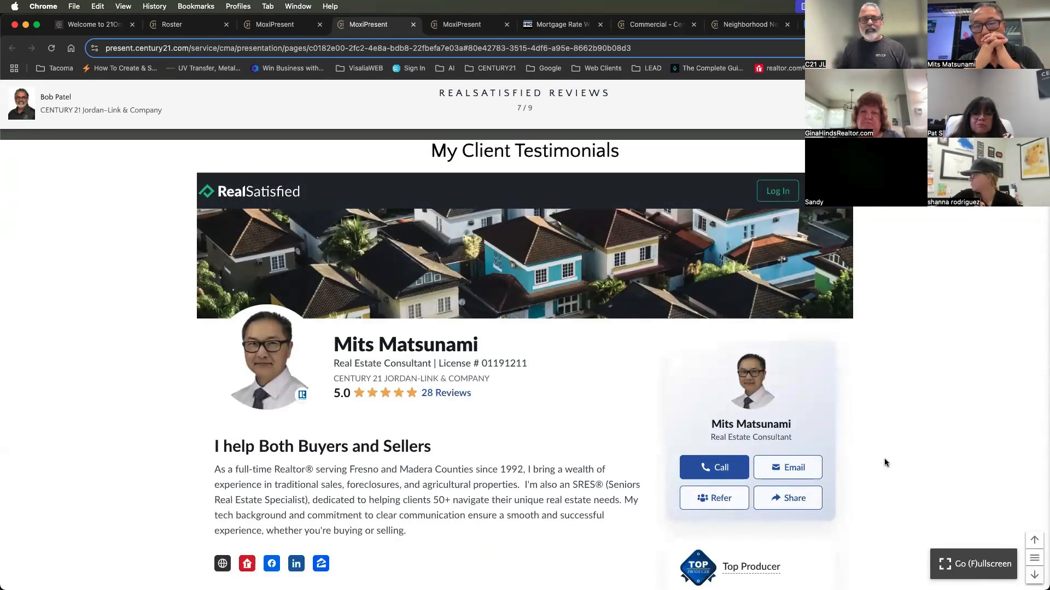
Examine the embedded RealSatisfied profile, from the ratings and reviews down to the contact form, and check how much fits in the frame
{"action": "scroll", "coordinate": [885, 463], "scroll_direction": "down", "scroll_amount": 10}
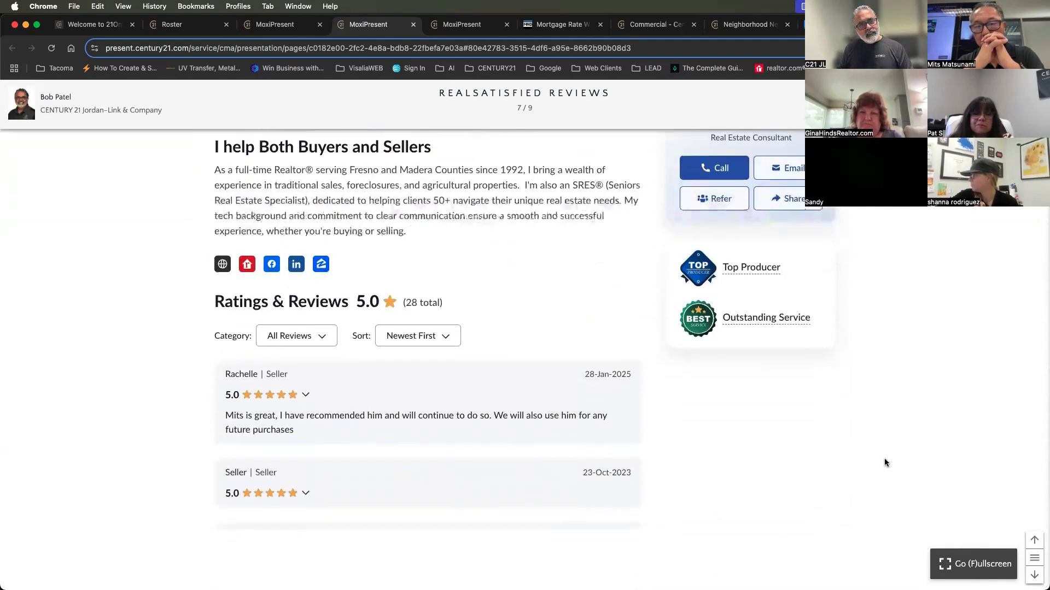
{"action": "scroll", "coordinate": [885, 463], "scroll_direction": "up", "scroll_amount": 5}
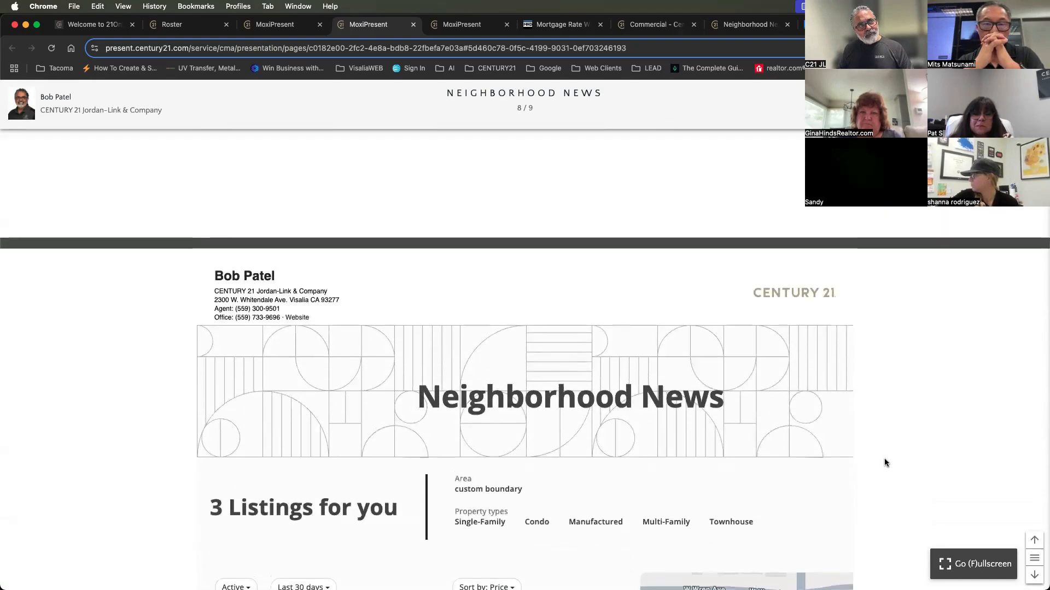
{"action": "scroll", "coordinate": [886, 463], "scroll_direction": "down", "scroll_amount": 5}
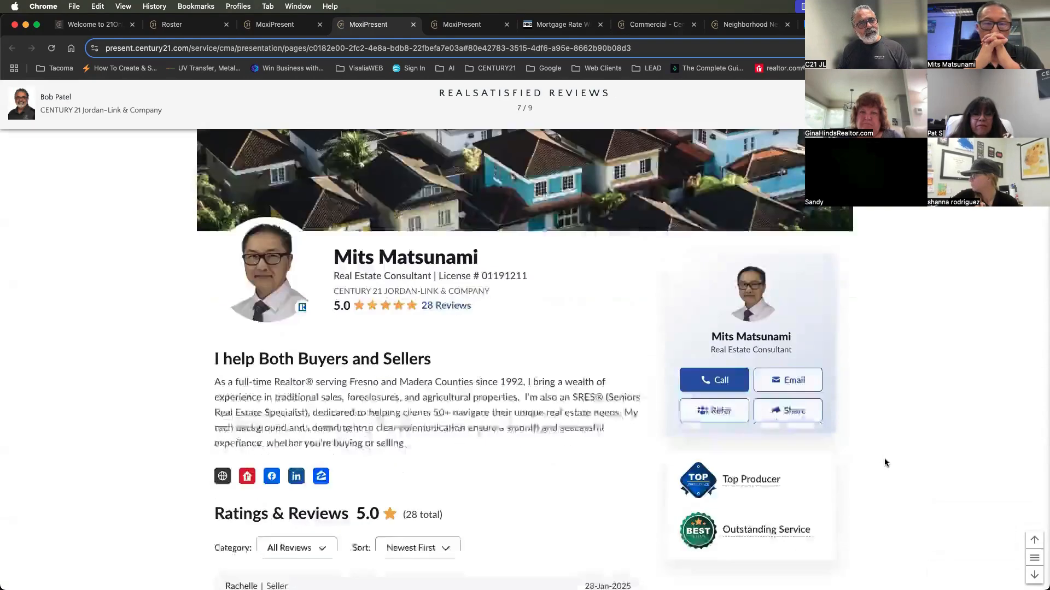
{"action": "scroll", "coordinate": [886, 463], "scroll_direction": "down", "scroll_amount": 2}
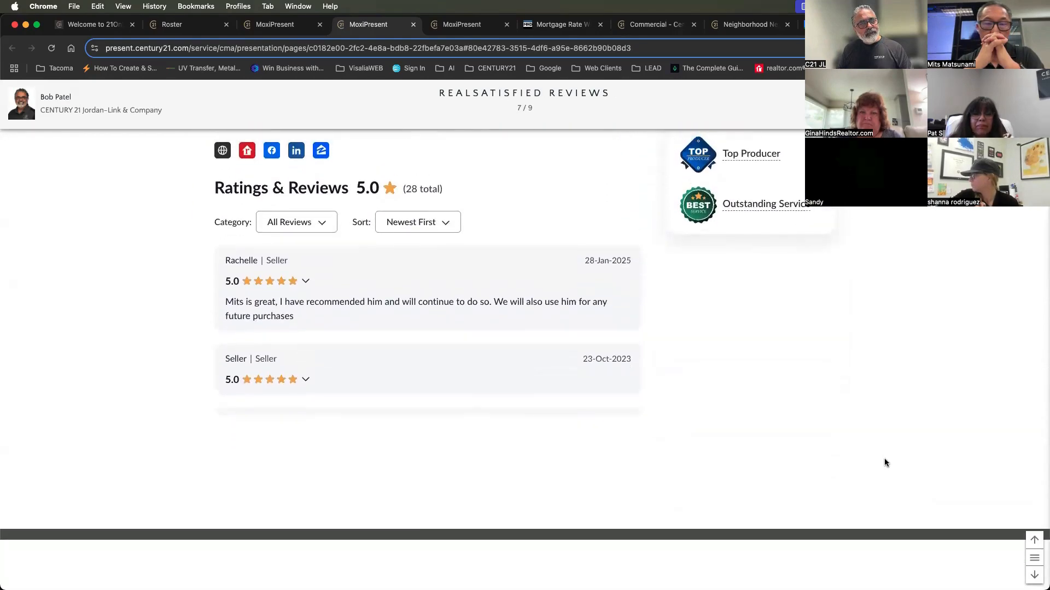
{"action": "scroll", "coordinate": [520, 387], "scroll_direction": "down", "scroll_amount": 5}
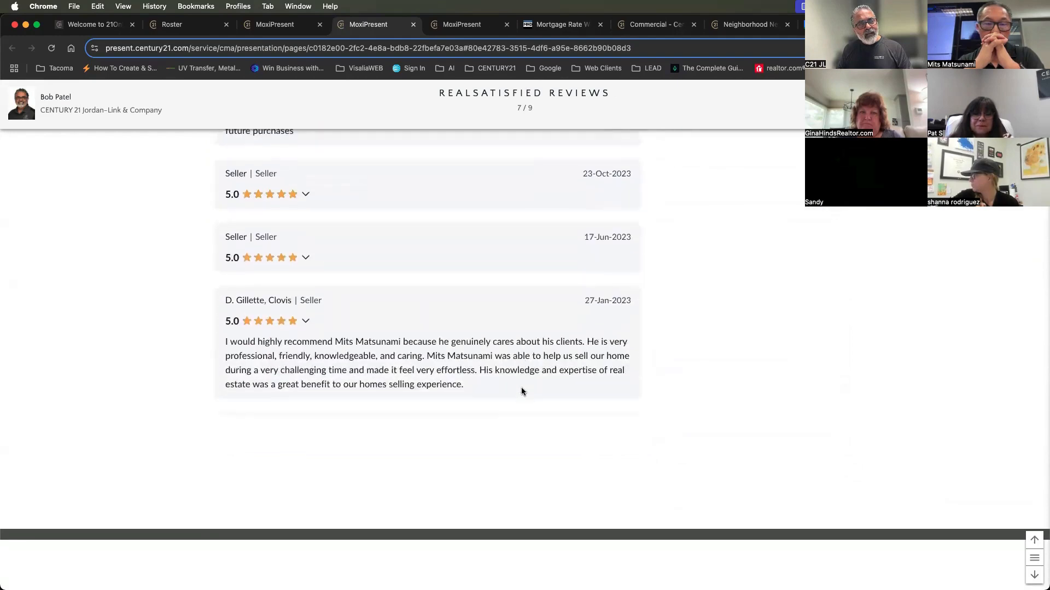
{"action": "scroll", "coordinate": [521, 390], "scroll_direction": "down", "scroll_amount": 4}
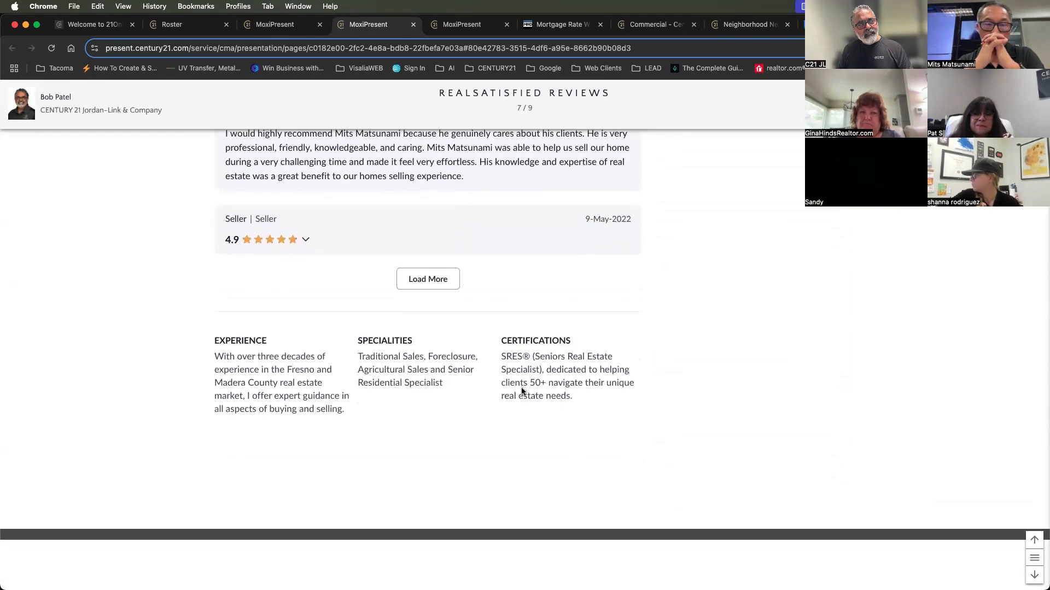
{"action": "scroll", "coordinate": [521, 391], "scroll_direction": "down", "scroll_amount": 3}
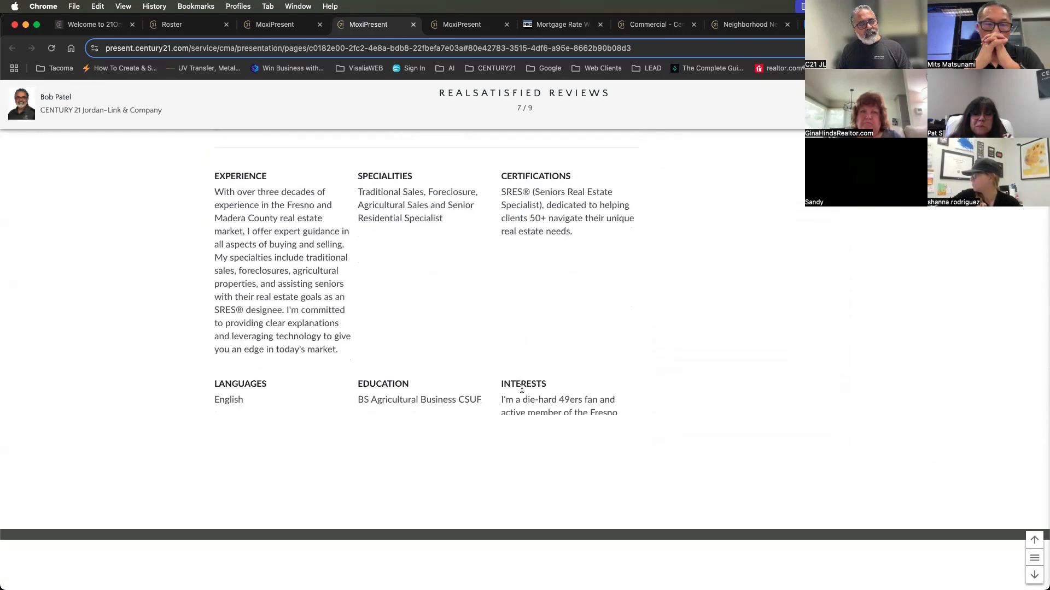
{"action": "scroll", "coordinate": [523, 349], "scroll_direction": "down", "scroll_amount": 8}
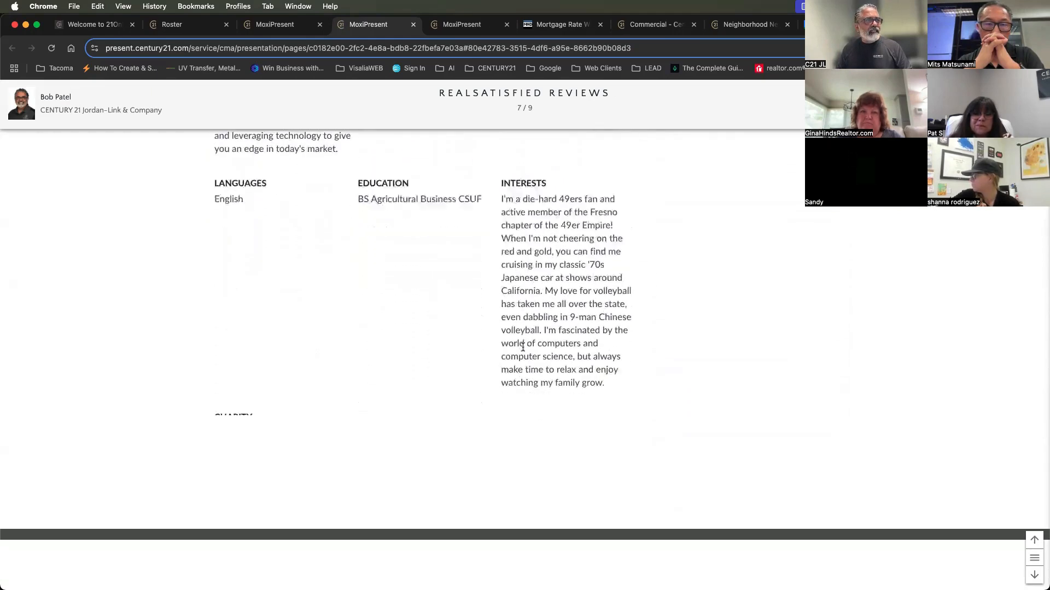
{"action": "scroll", "coordinate": [523, 348], "scroll_direction": "down", "scroll_amount": 8}
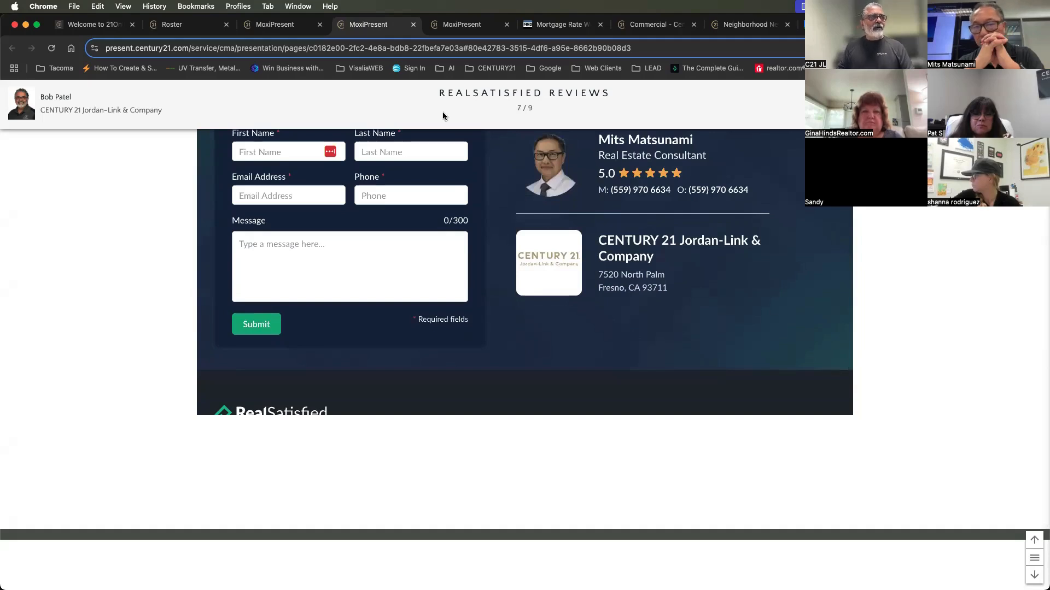
Set the embed height to 2400 in the HTML source of the RealSatisfied Reviews page and save the page
{"action": "left_click", "coordinate": [295, 25]}
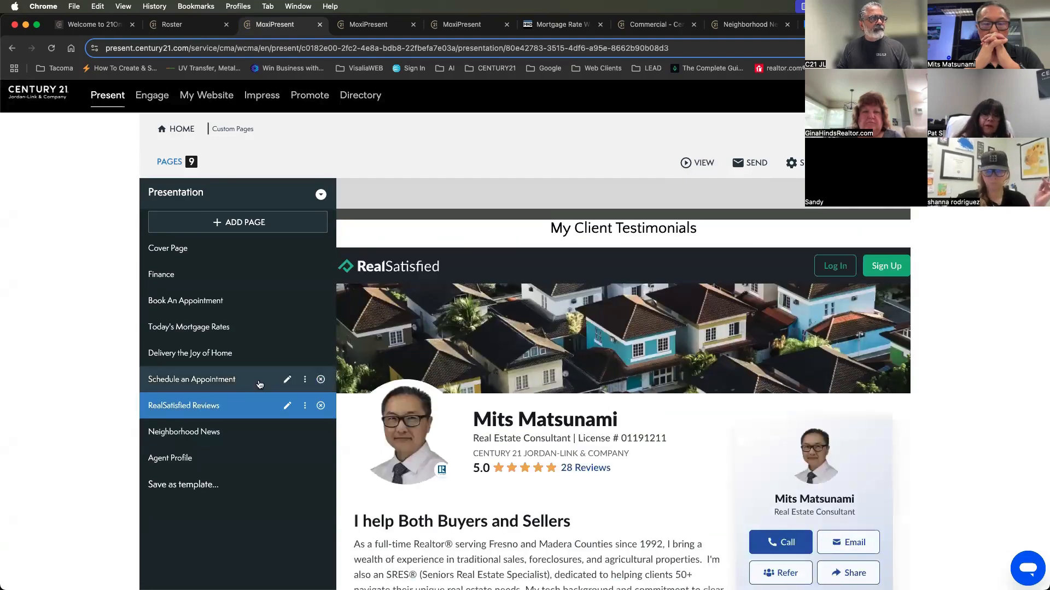
{"action": "left_click", "coordinate": [288, 406]}
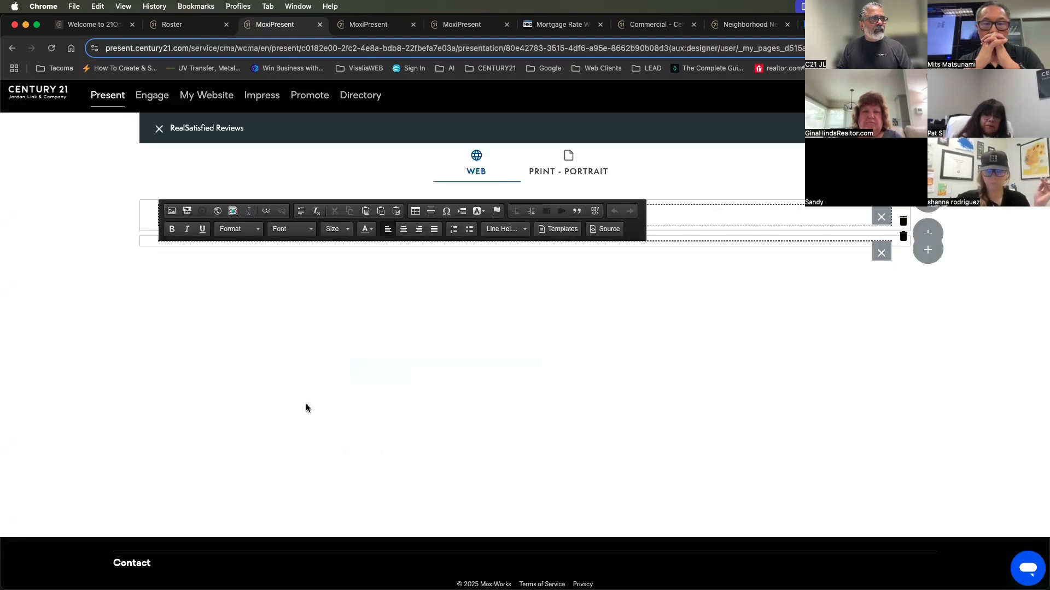
{"action": "left_click", "coordinate": [606, 229]}
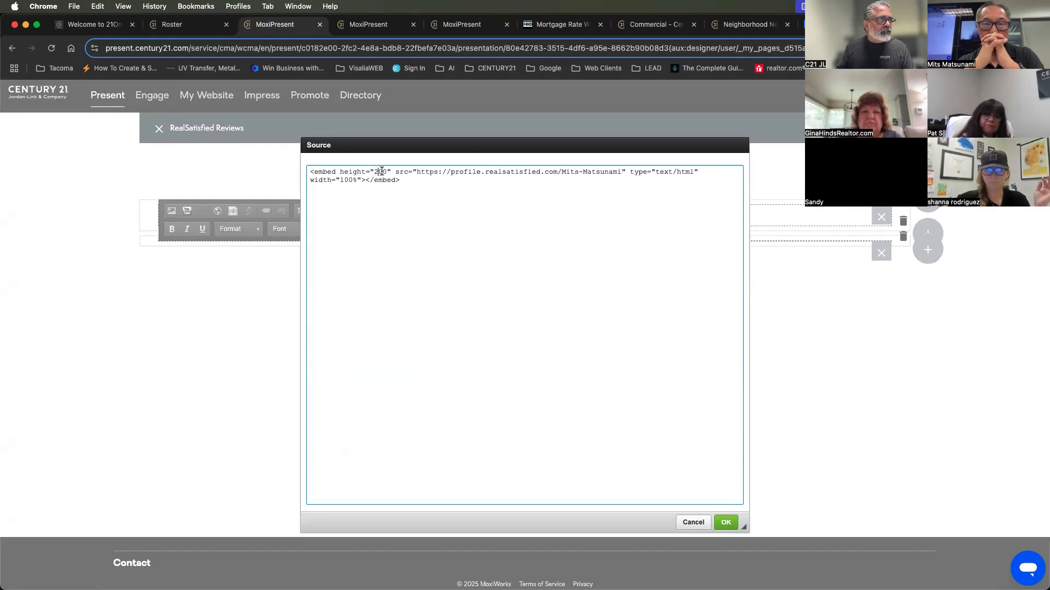
{"action": "type", "text": "24"}
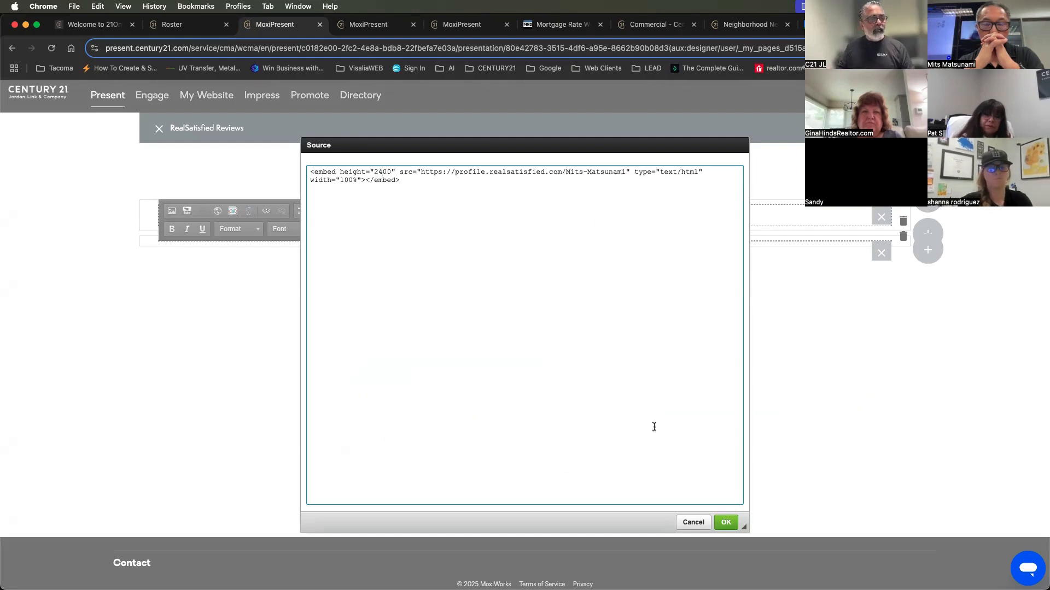
{"action": "left_click", "coordinate": [726, 522]}
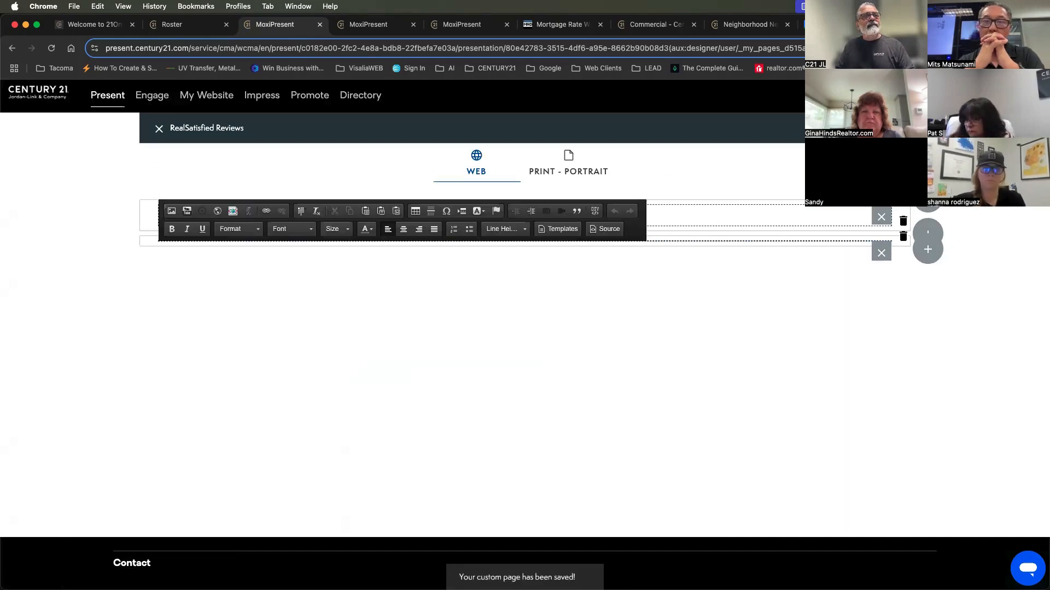
Reload the web presentation and check the height of the embedded profile on the RealSatisfied Reviews page
{"action": "left_click", "coordinate": [367, 32]}
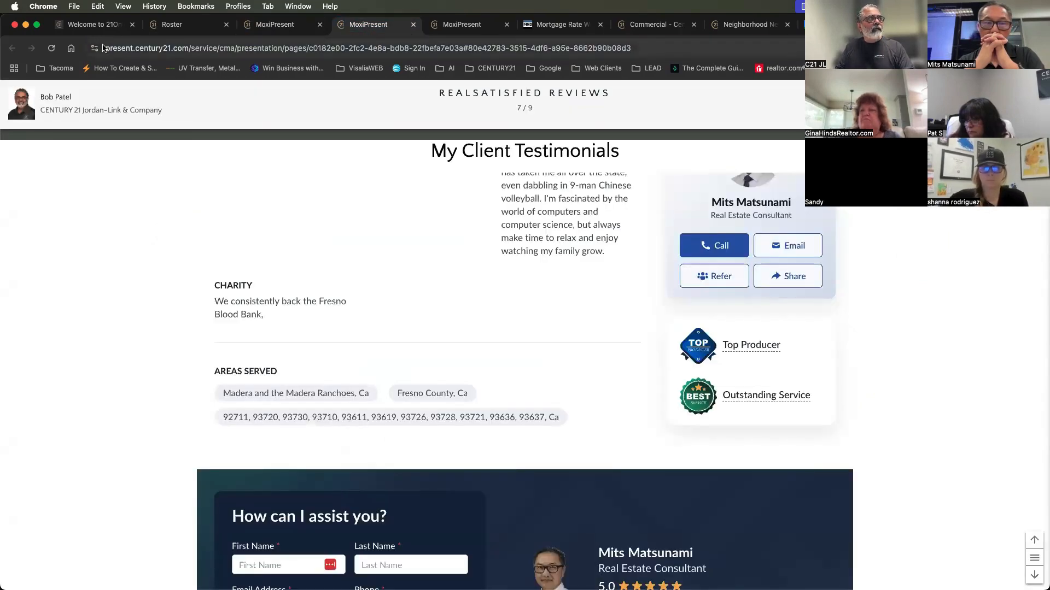
{"action": "left_click", "coordinate": [51, 50]}
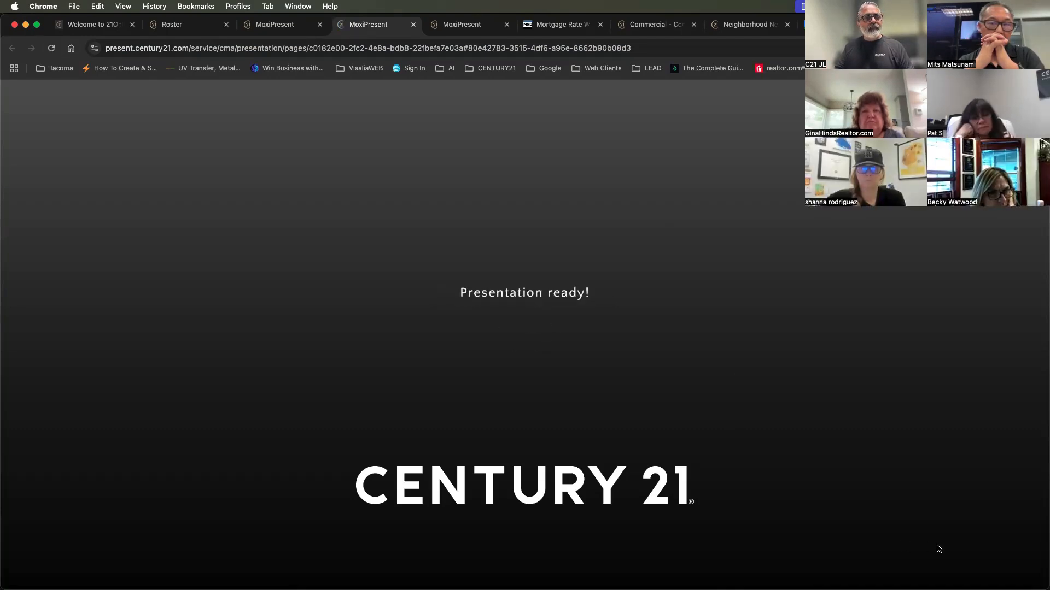
{"action": "scroll", "coordinate": [939, 549], "scroll_direction": "down", "scroll_amount": 3}
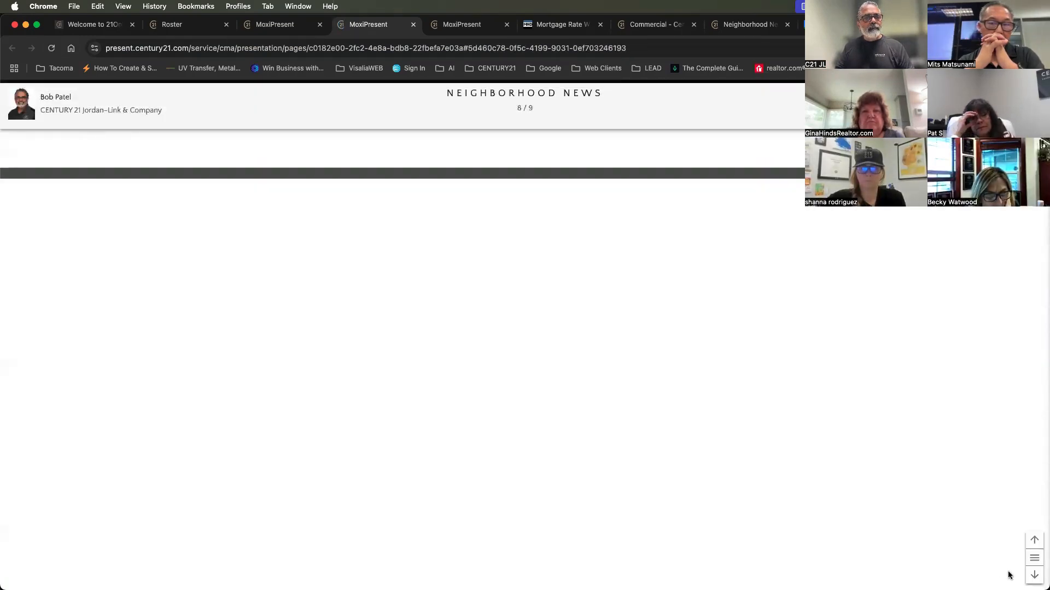
{"action": "left_click", "coordinate": [1032, 542]}
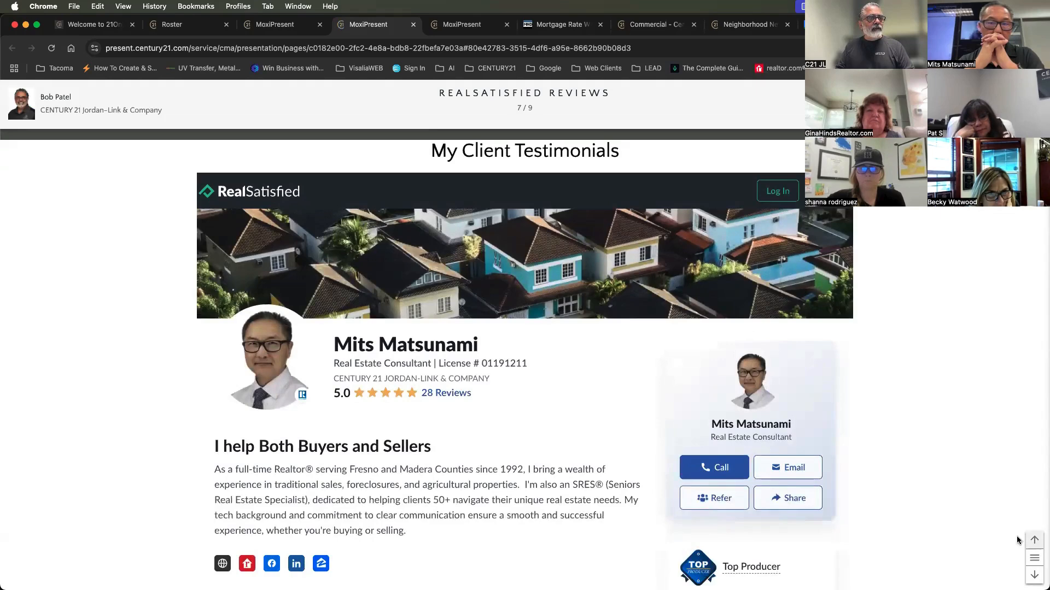
{"action": "scroll", "coordinate": [983, 529], "scroll_direction": "down", "scroll_amount": 7}
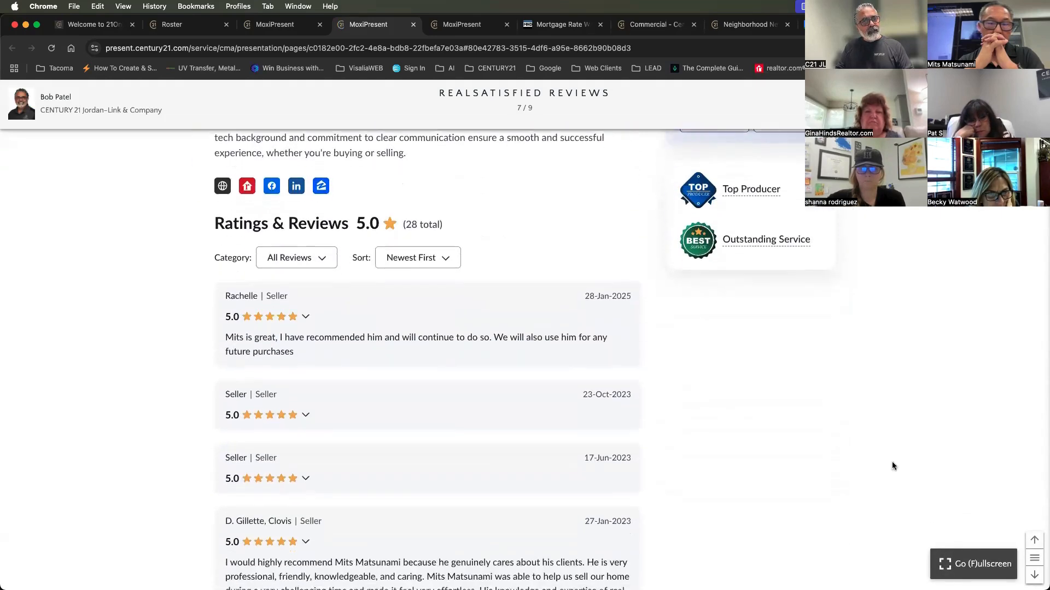
{"action": "scroll", "coordinate": [873, 450], "scroll_direction": "down", "scroll_amount": 5}
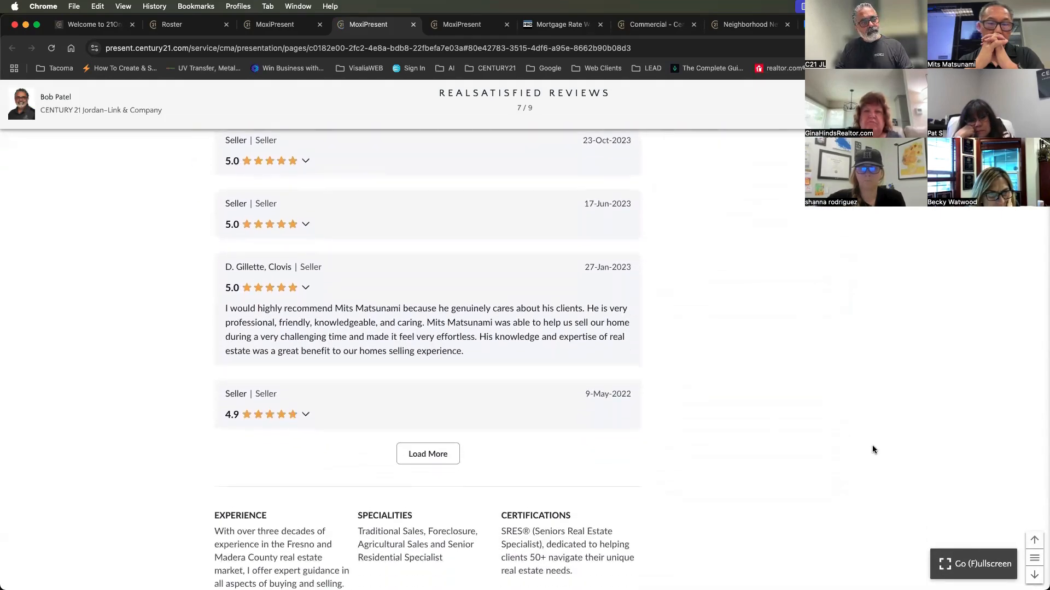
{"action": "scroll", "coordinate": [873, 450], "scroll_direction": "down", "scroll_amount": 3}
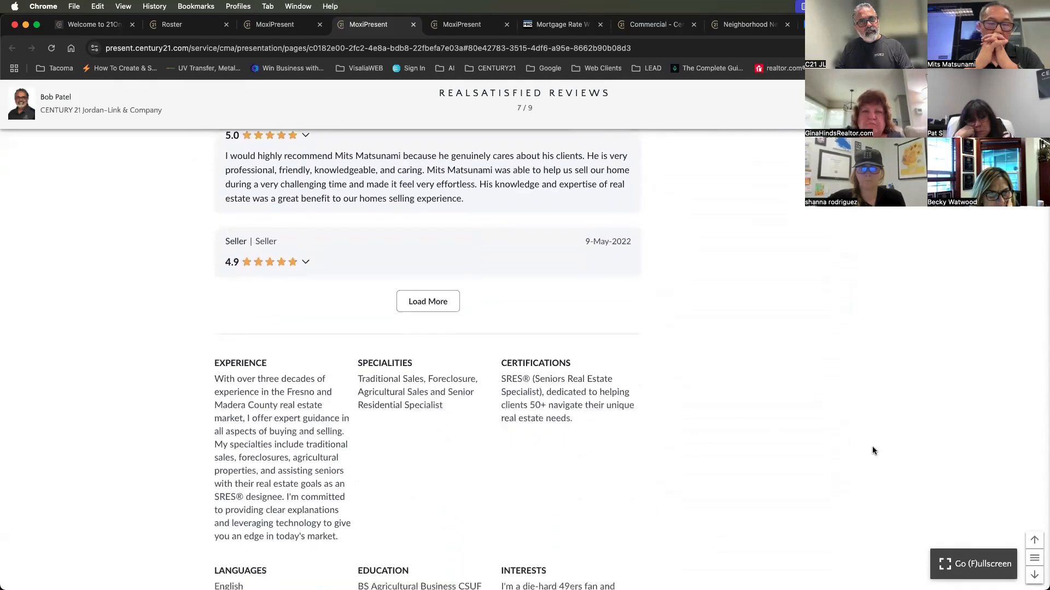
{"action": "scroll", "coordinate": [872, 450], "scroll_direction": "down", "scroll_amount": 5}
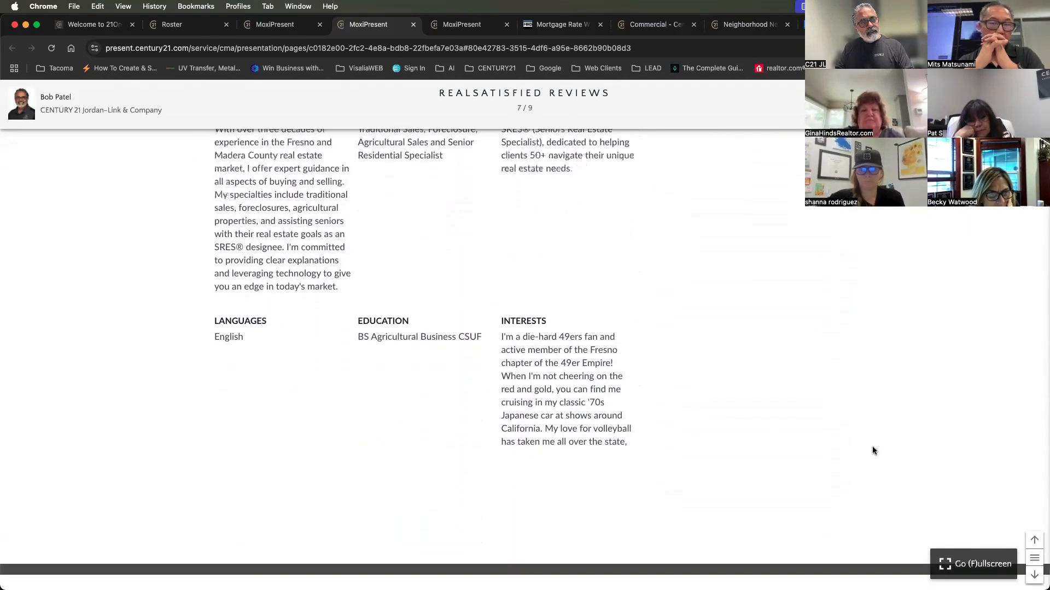
{"action": "scroll", "coordinate": [873, 450], "scroll_direction": "down", "scroll_amount": 1}
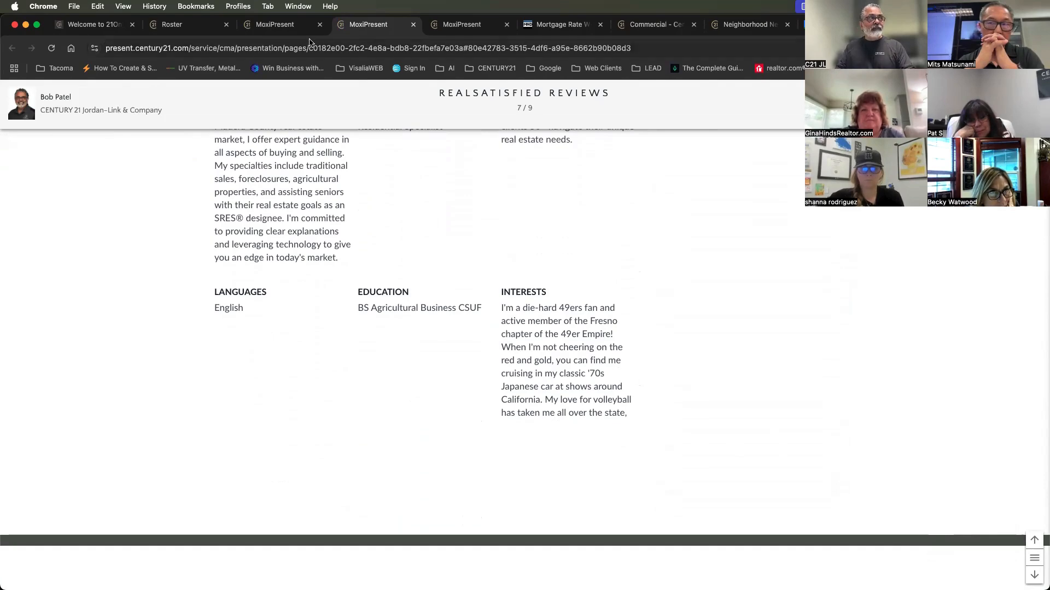
Set the embed height to 3000 in the HTML source of the RealSatisfied Reviews page and save the page
{"action": "left_click", "coordinate": [284, 31]}
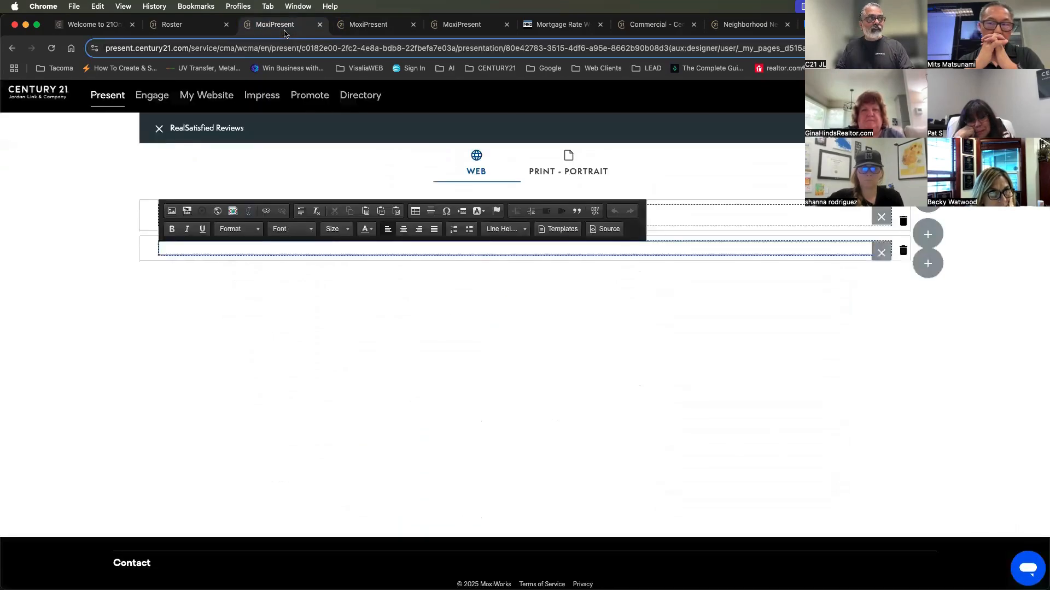
{"action": "left_click", "coordinate": [606, 230]}
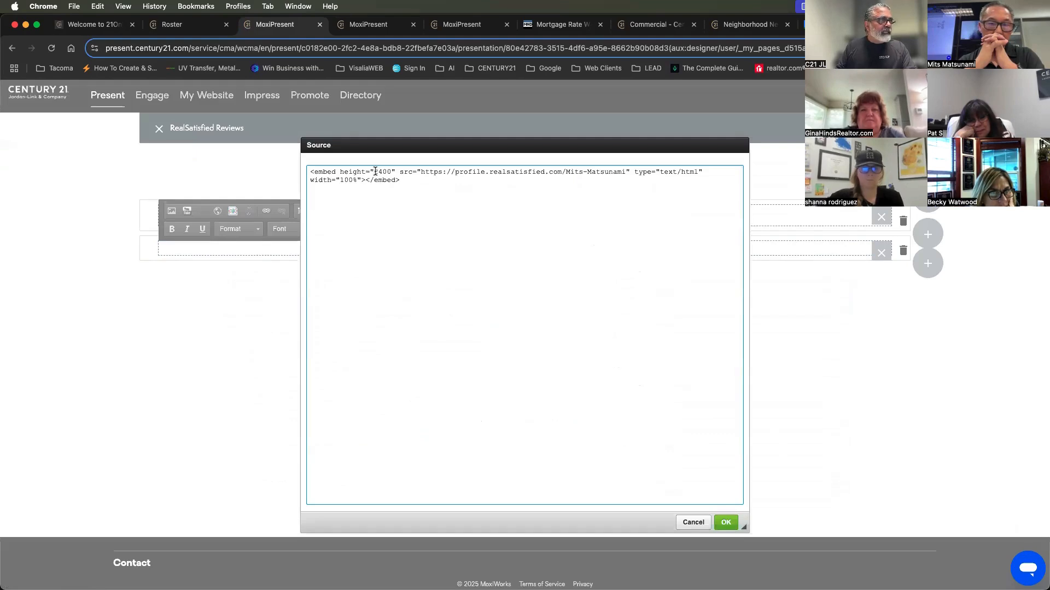
{"action": "type", "text": "30"}
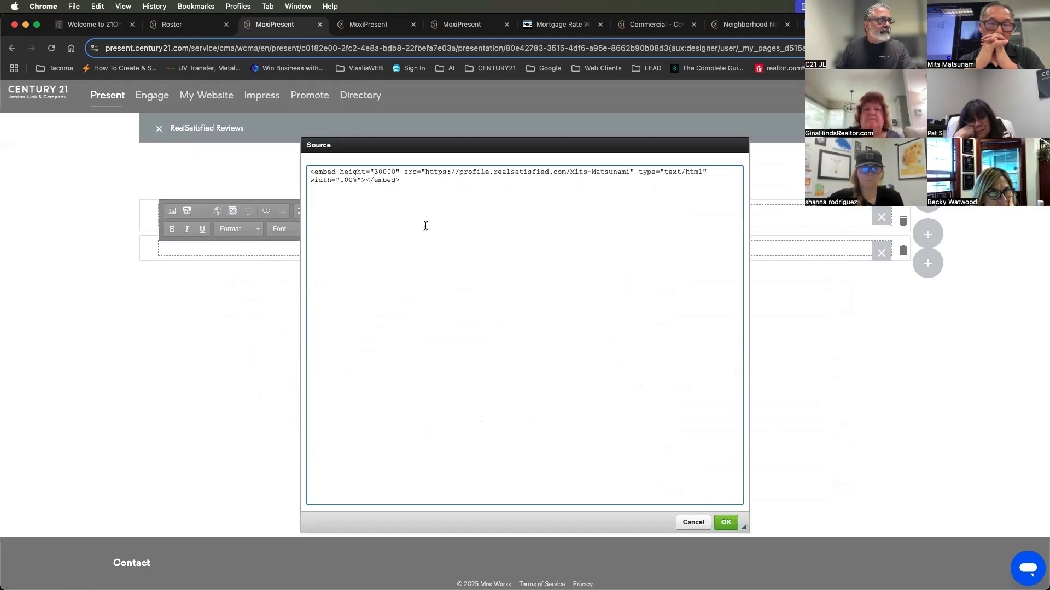
{"action": "left_click", "coordinate": [725, 522]}
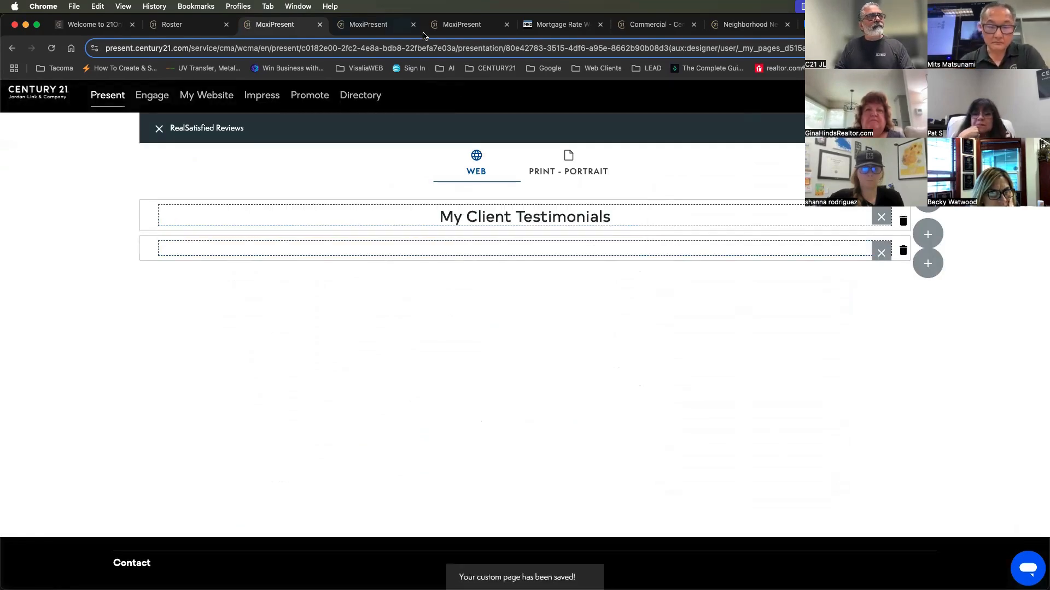
Reload the web presentation and return to the RealSatisfied Reviews page
{"action": "left_click", "coordinate": [388, 31]}
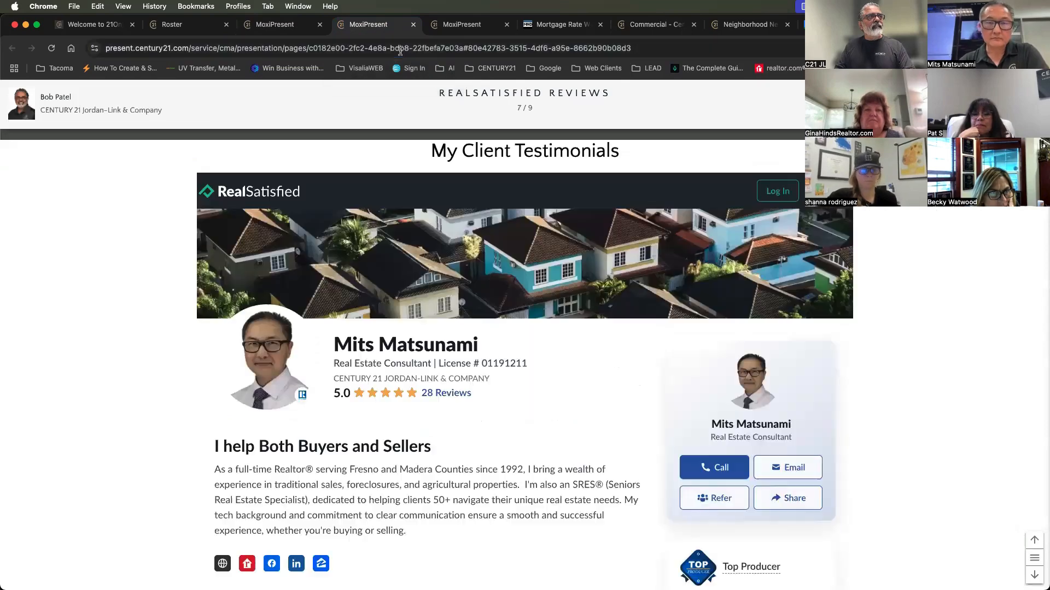
{"action": "left_click", "coordinate": [400, 51]}
{"action": "key", "text": "Return"}
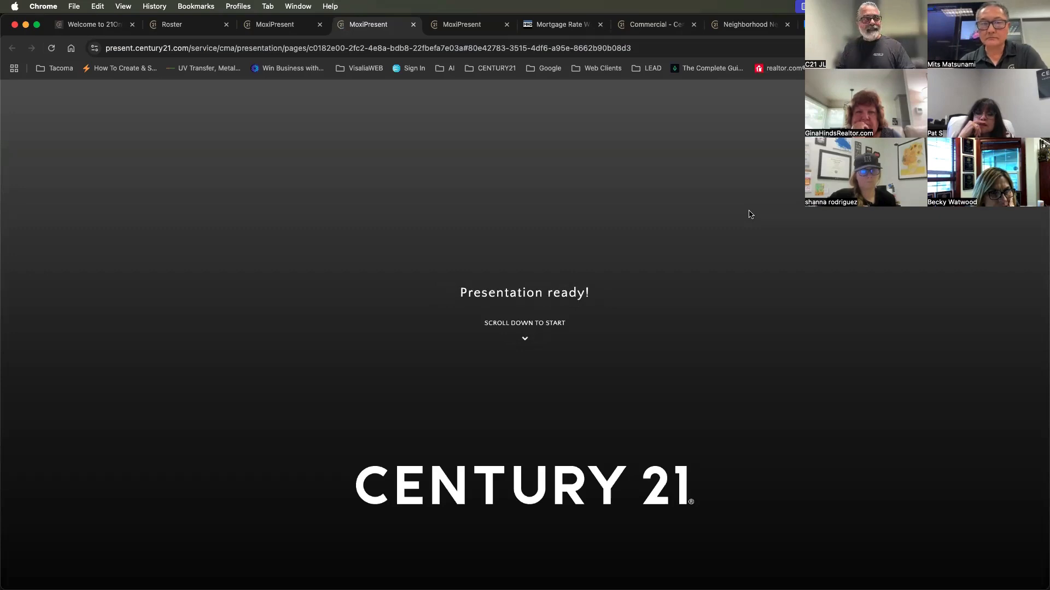
{"action": "scroll", "coordinate": [720, 335], "scroll_direction": "down", "scroll_amount": 10}
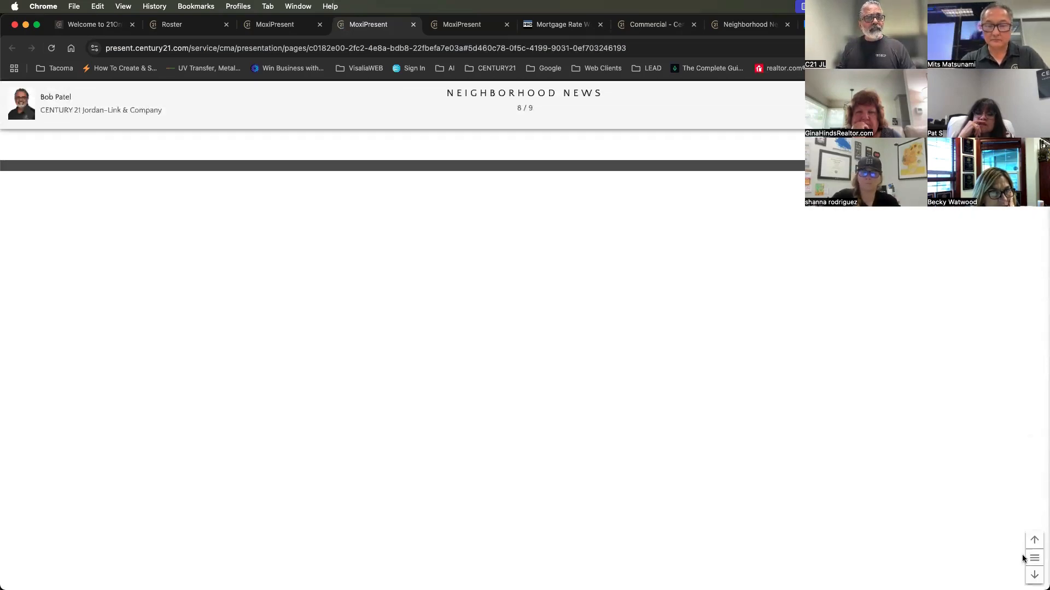
{"action": "scroll", "coordinate": [677, 339], "scroll_direction": "up", "scroll_amount": 8}
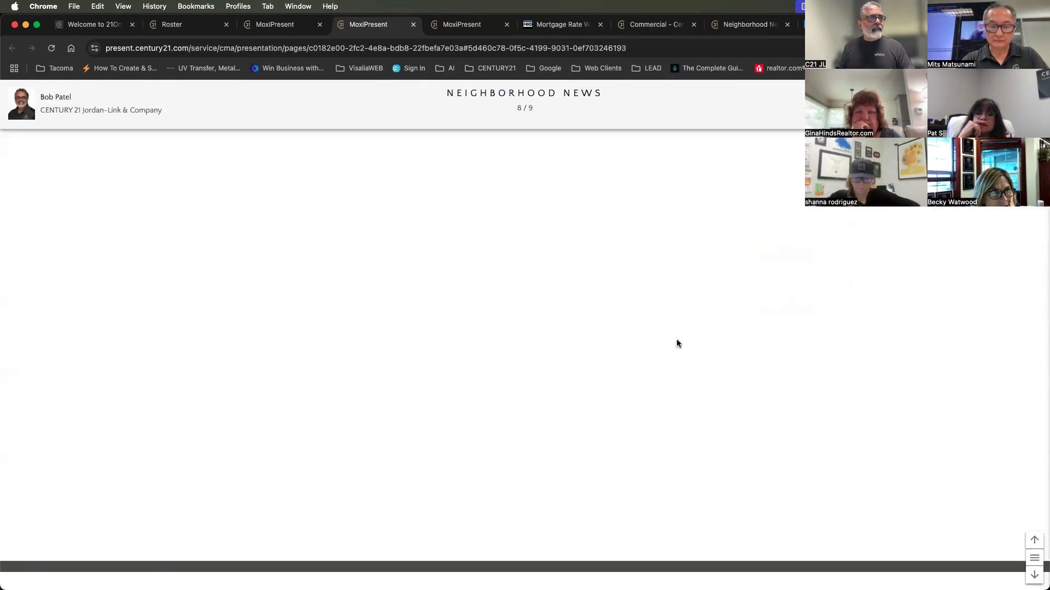
{"action": "left_click", "coordinate": [1033, 540]}
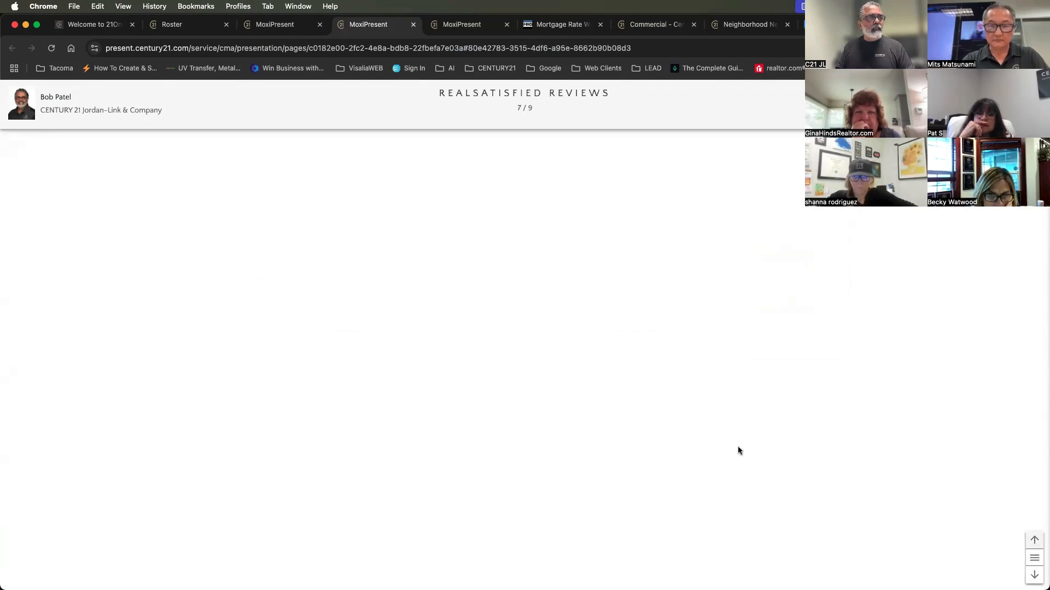
Check how the resized RealSatisfied embed displays, from the client reviews and profile details down to the contact form and footer
{"action": "scroll", "coordinate": [685, 388], "scroll_direction": "down", "scroll_amount": 10}
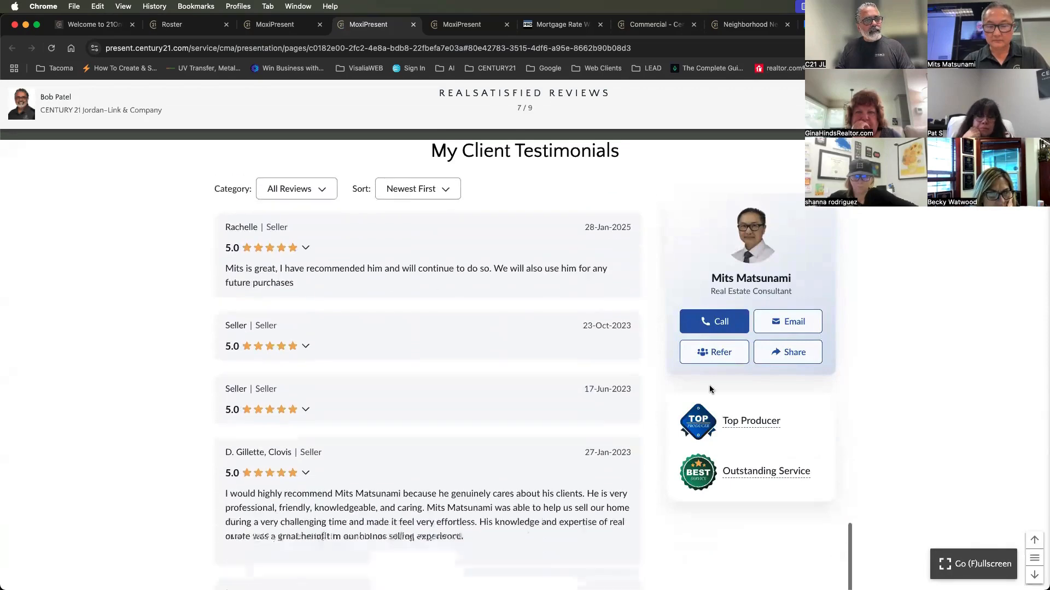
{"action": "scroll", "coordinate": [948, 349], "scroll_direction": "down", "scroll_amount": 13}
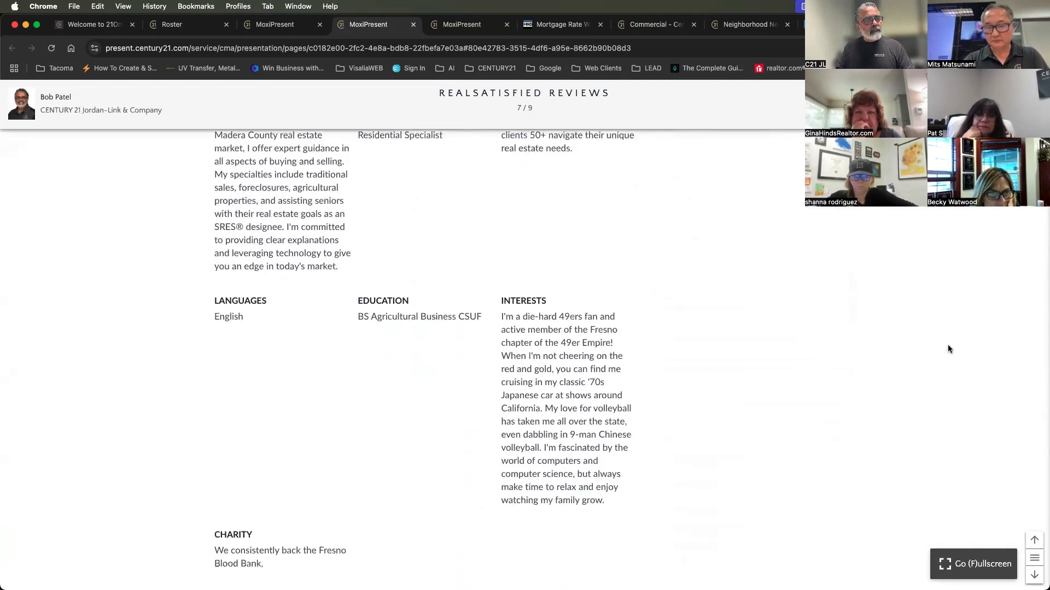
{"action": "scroll", "coordinate": [947, 349], "scroll_direction": "down", "scroll_amount": 7}
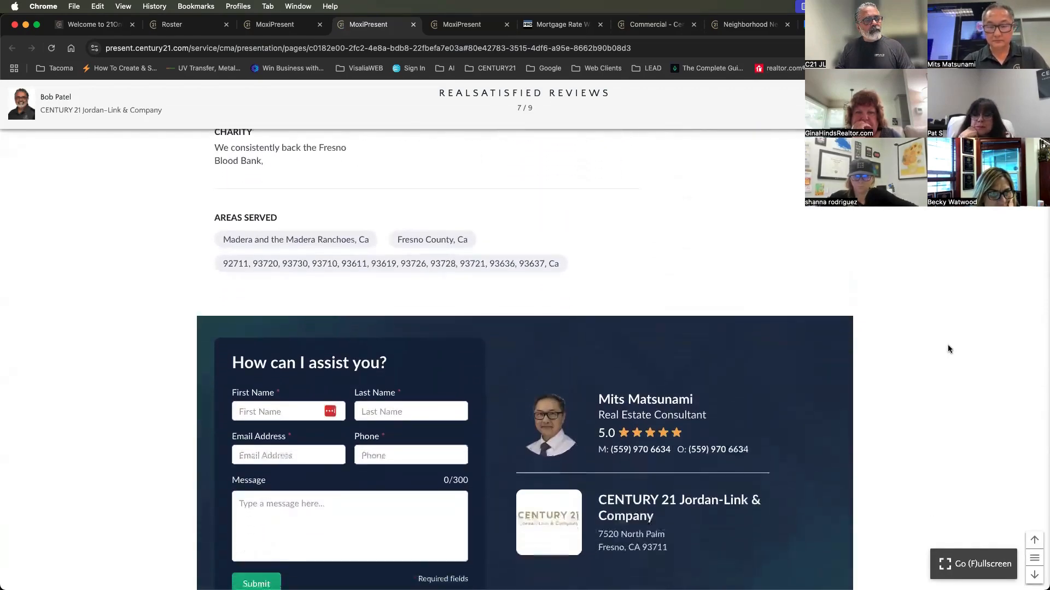
{"action": "scroll", "coordinate": [947, 349], "scroll_direction": "down", "scroll_amount": 3}
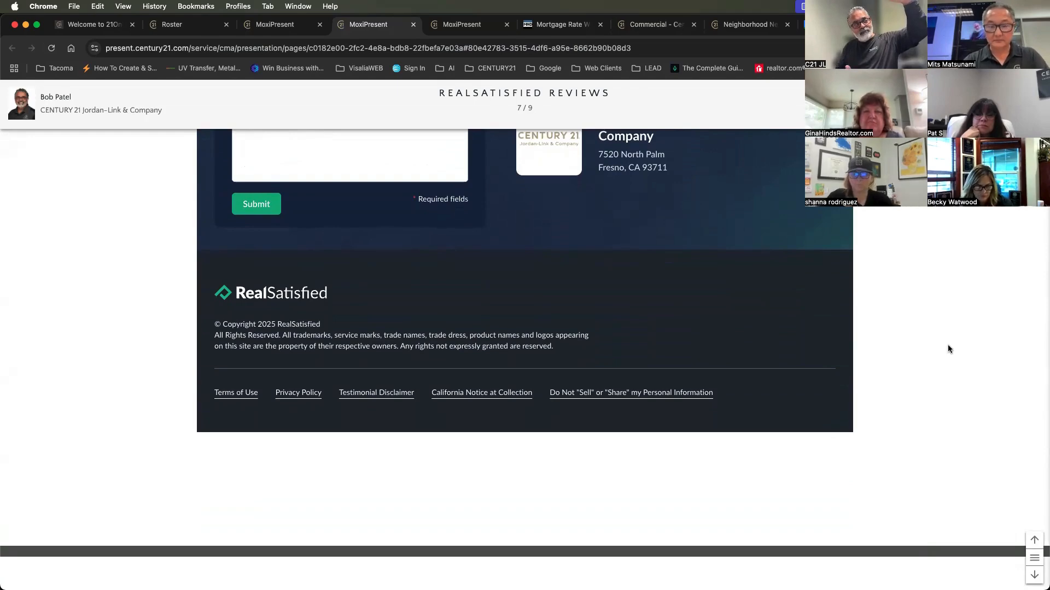
{"action": "scroll", "coordinate": [945, 348], "scroll_direction": "up", "scroll_amount": 10}
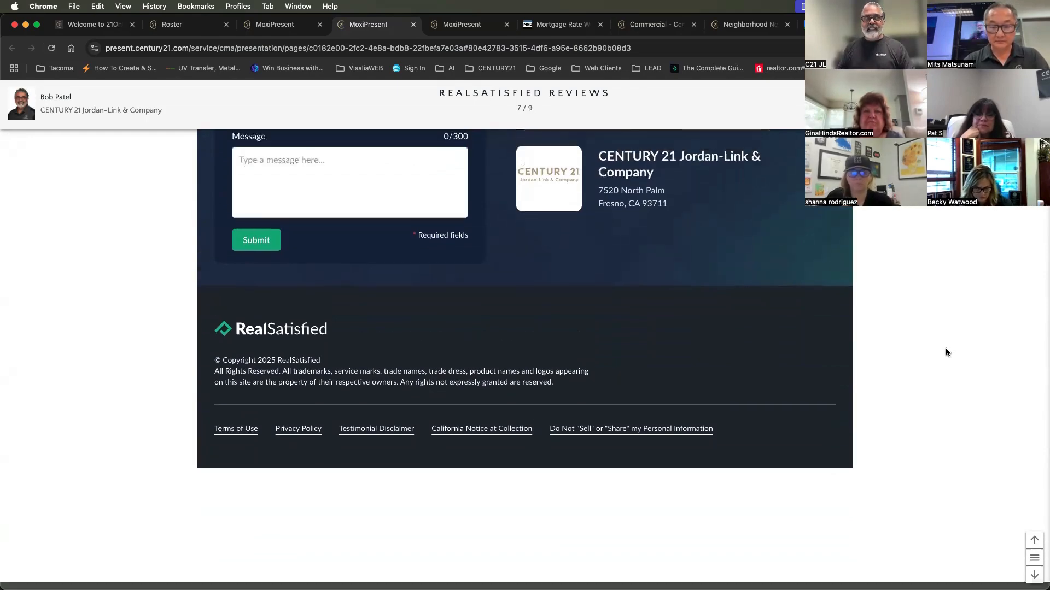
{"action": "scroll", "coordinate": [941, 353], "scroll_direction": "up", "scroll_amount": 10}
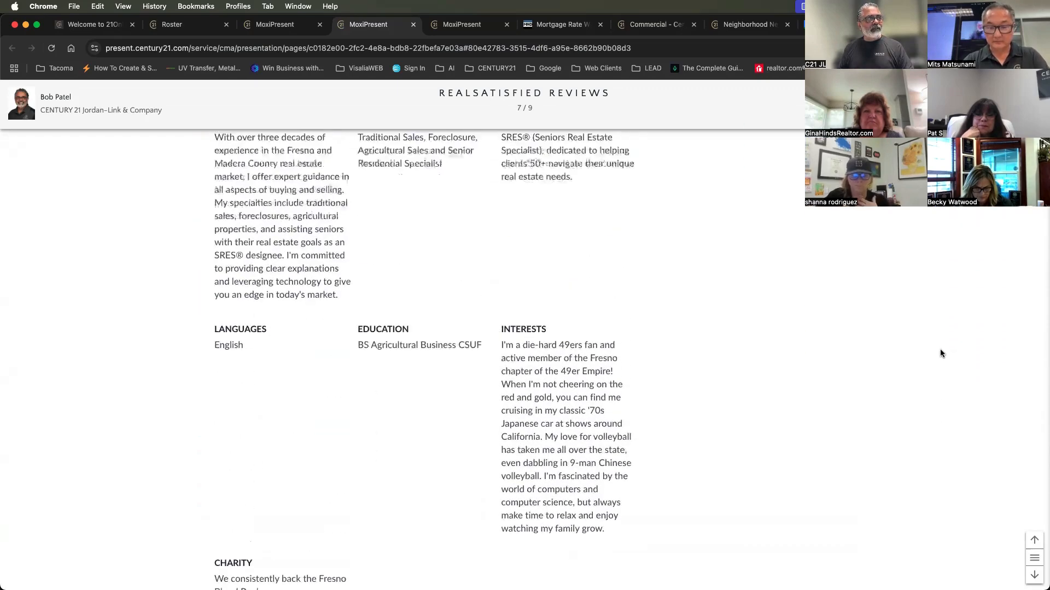
{"action": "scroll", "coordinate": [940, 352], "scroll_direction": "down", "scroll_amount": 10}
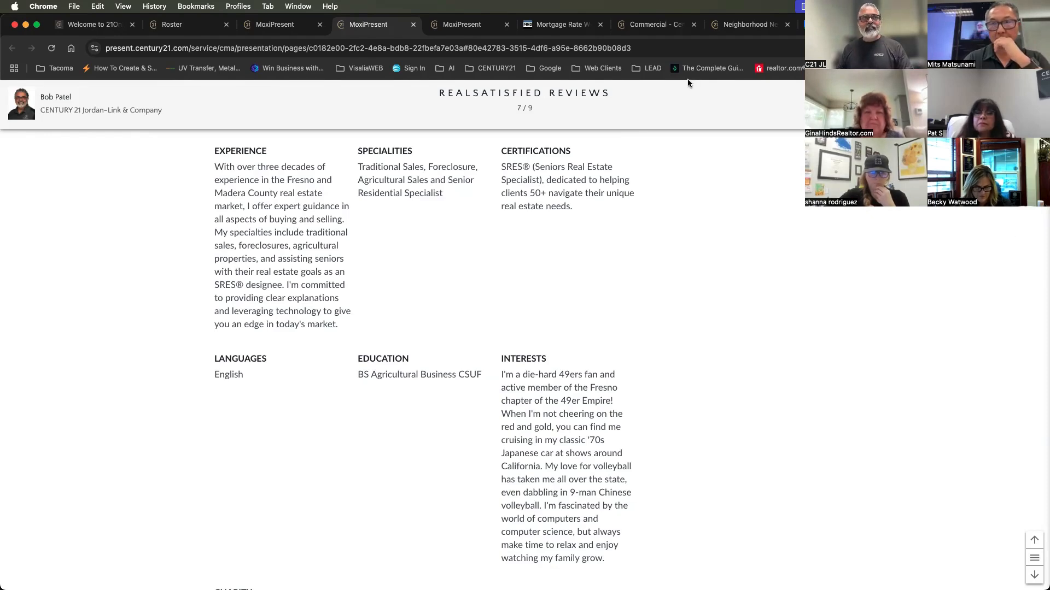
Open the jordanlink.com commercial page and review its embedded Properties listed by Jordan-Link & Company section
{"action": "left_click", "coordinate": [648, 25]}
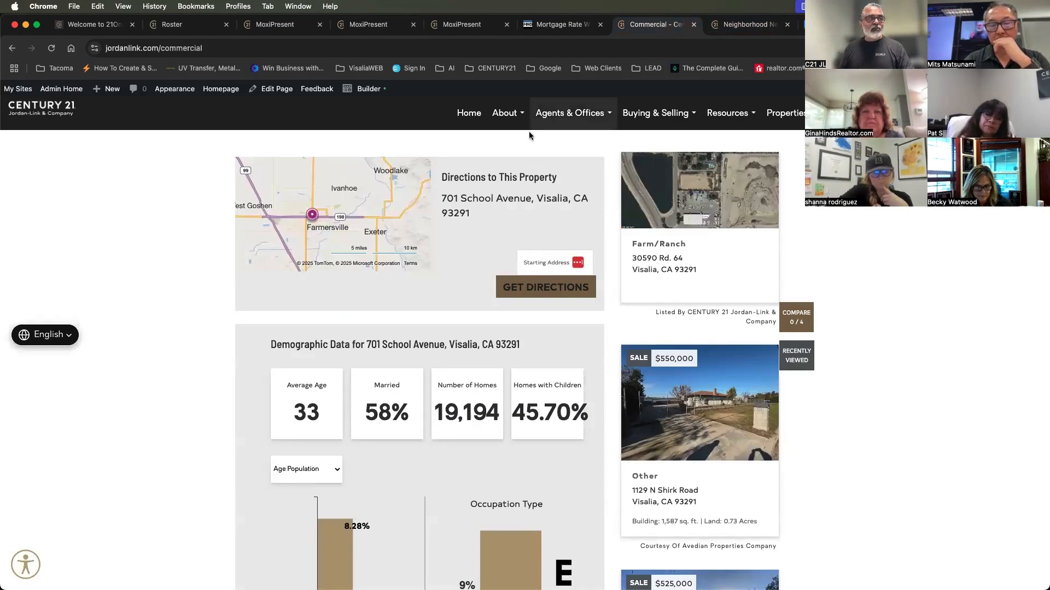
{"action": "scroll", "coordinate": [518, 241], "scroll_direction": "up", "scroll_amount": 5}
{"action": "scroll", "coordinate": [518, 241], "scroll_direction": "up", "scroll_amount": 7}
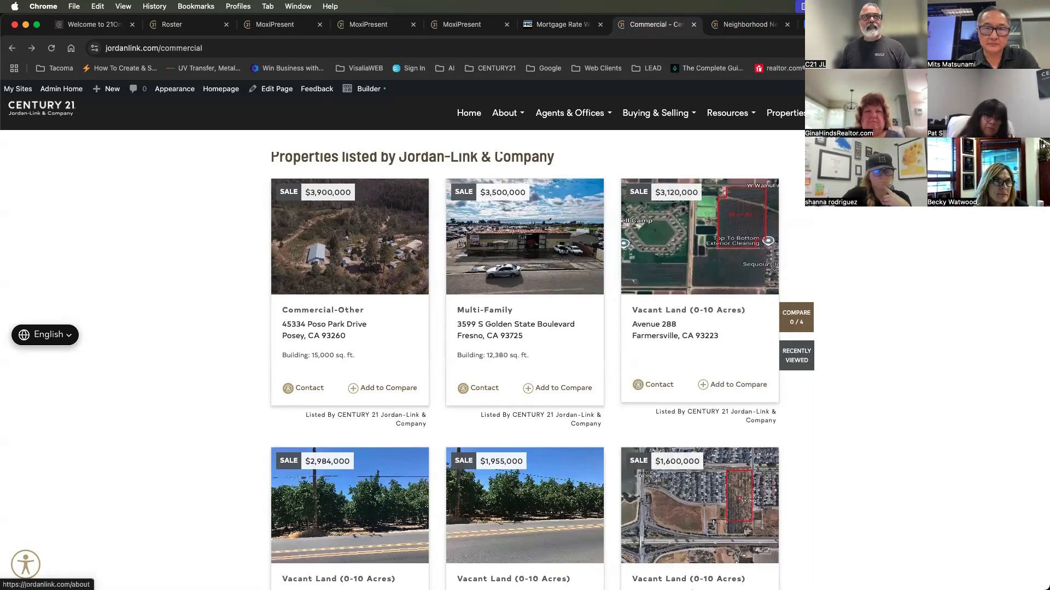
{"action": "left_click", "coordinate": [748, 24]}
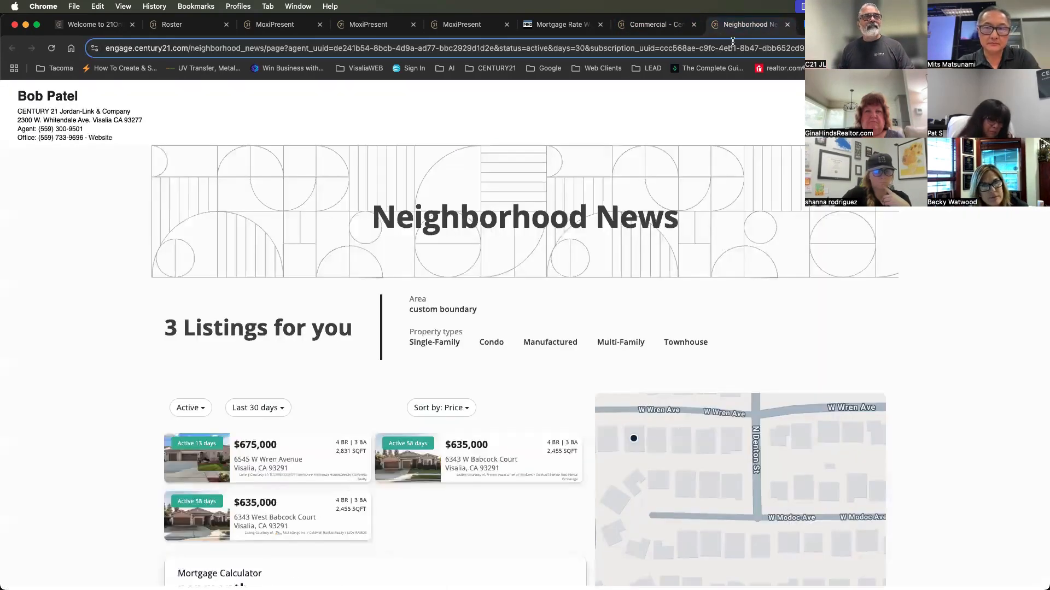
{"action": "left_click", "coordinate": [721, 47]}
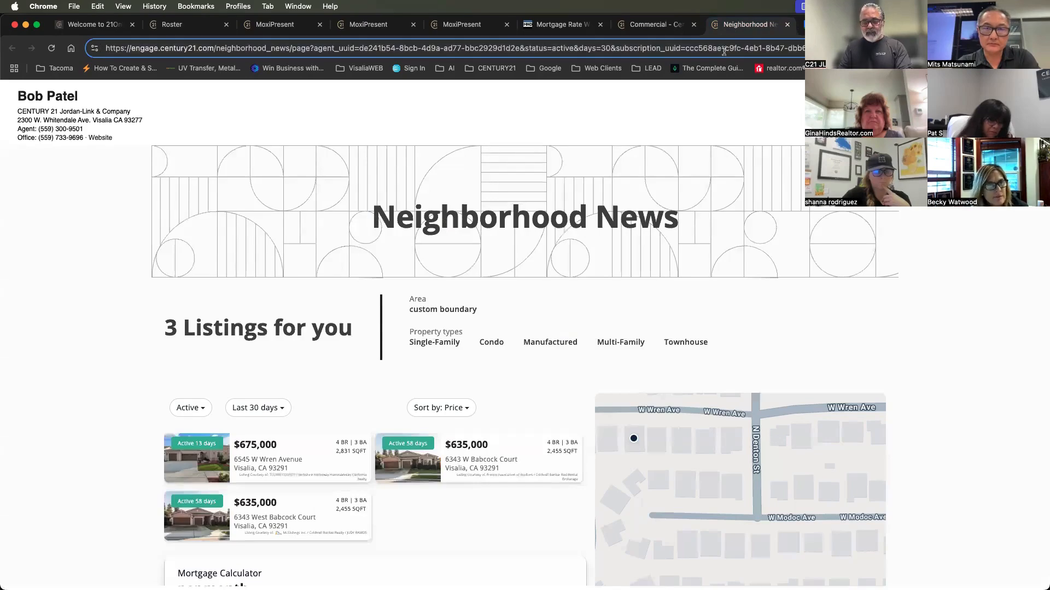
{"action": "type", "text": "century"}
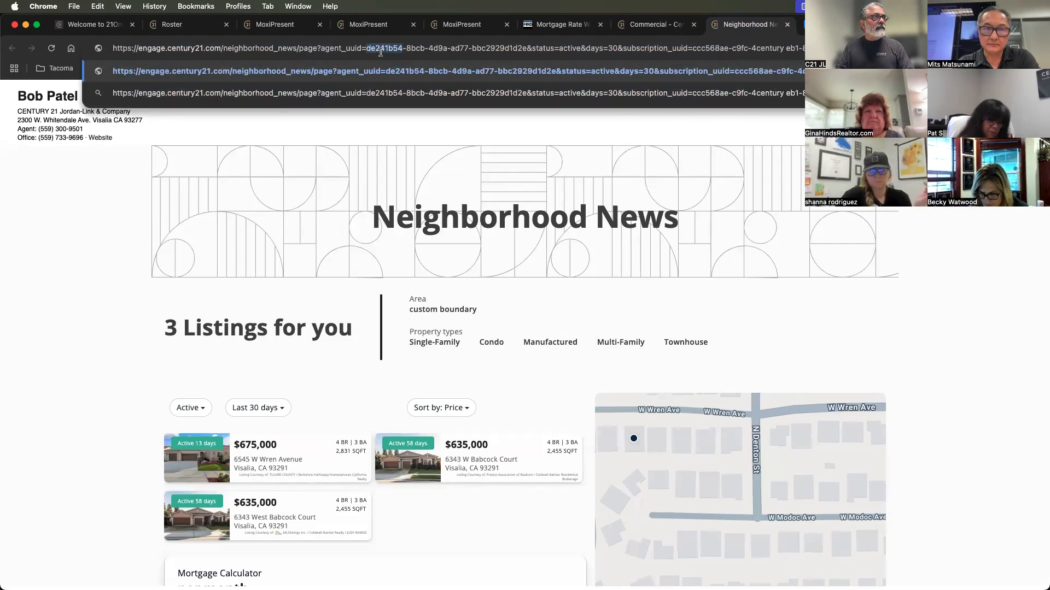
{"action": "left_click_drag", "start_coordinate": [381, 51], "coordinate": [372, 59]}
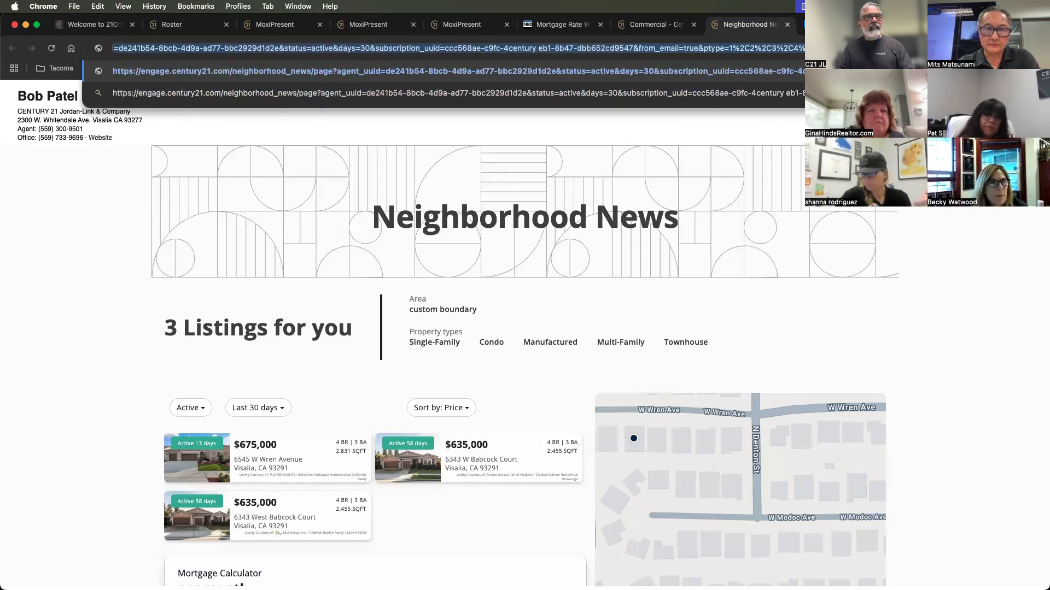
Search Google for "century 21 commercial jordan link" and open the Century 21 Commercial office profile of Jordan-Link & Company
{"action": "left_click", "coordinate": [831, 25]}
{"action": "left_click", "coordinate": [798, 48]}
{"action": "type", "text": "c"}
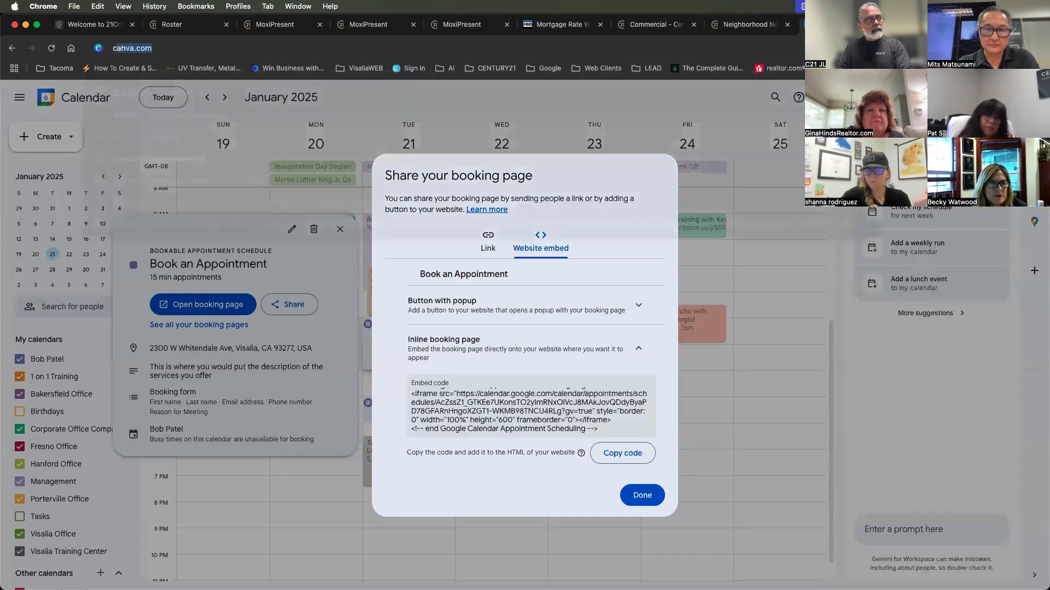
{"action": "type", "text": "entury 21 comm"}
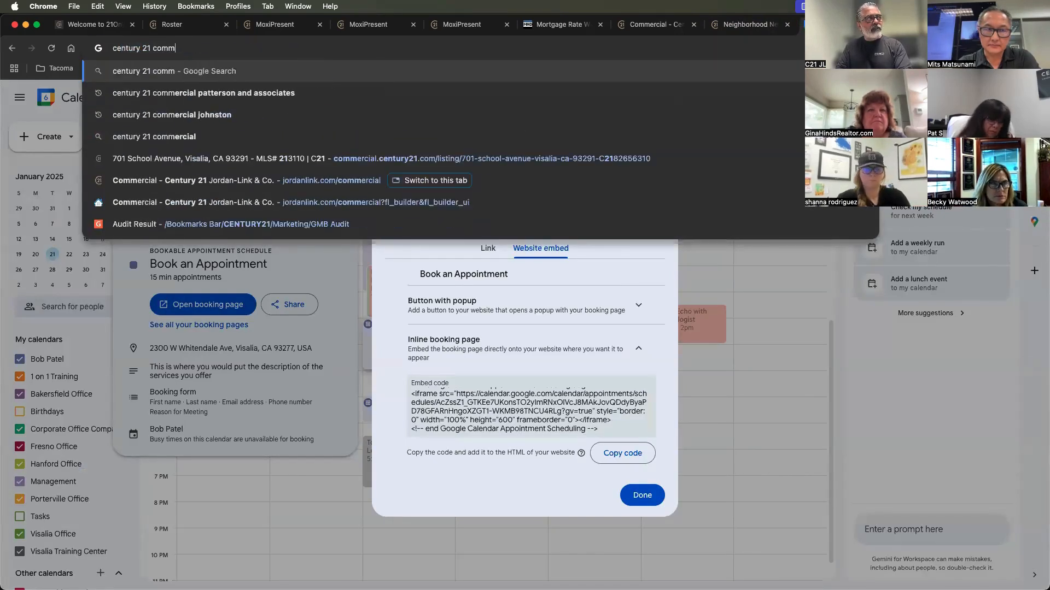
{"action": "type", "text": "ercial "}
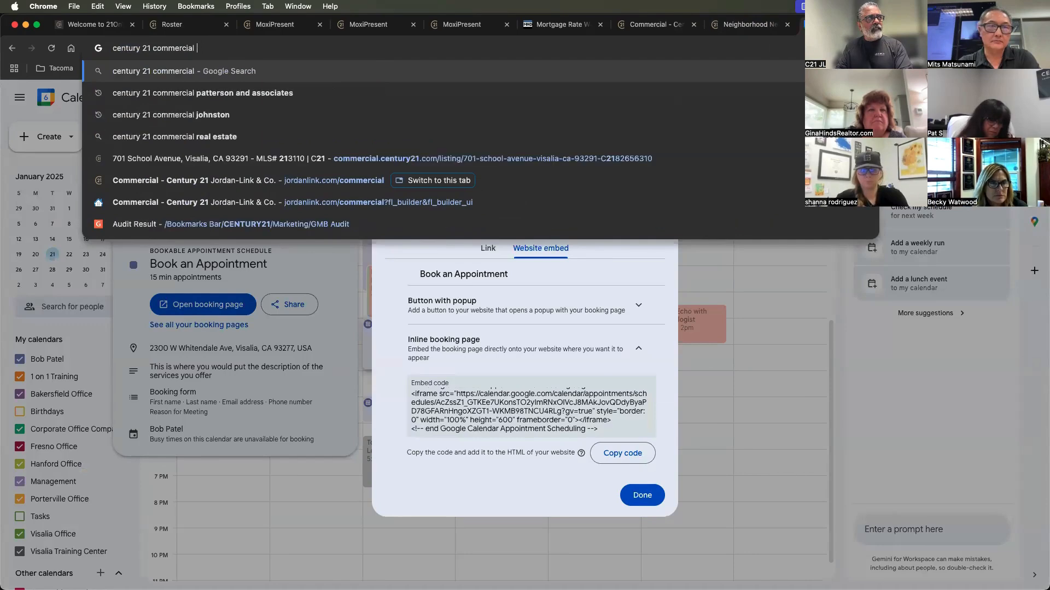
{"action": "type", "text": "jorda"}
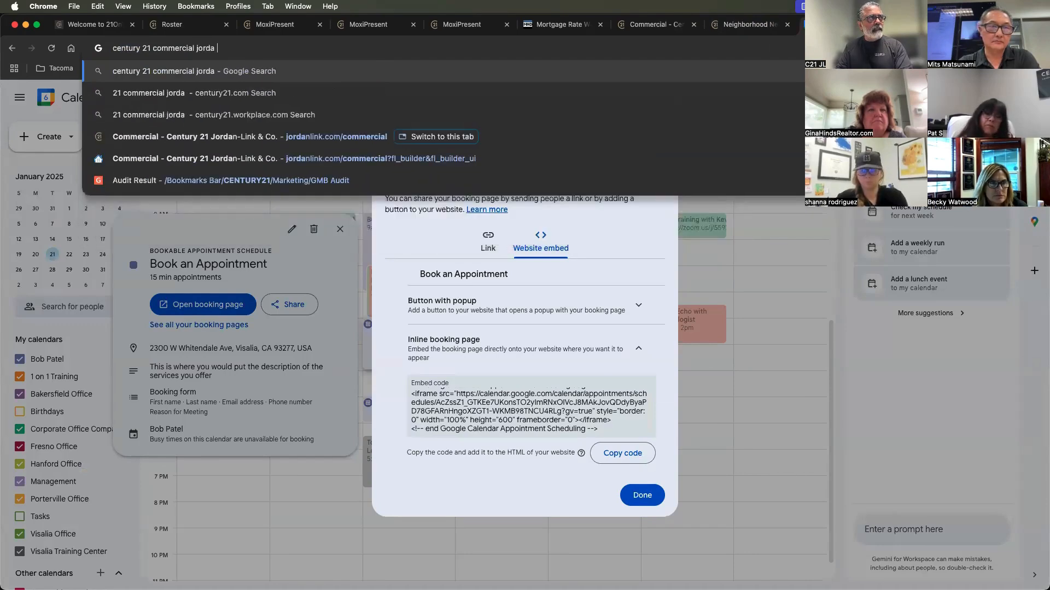
{"action": "type", "text": "n link"}
{"action": "key", "text": "Return"}
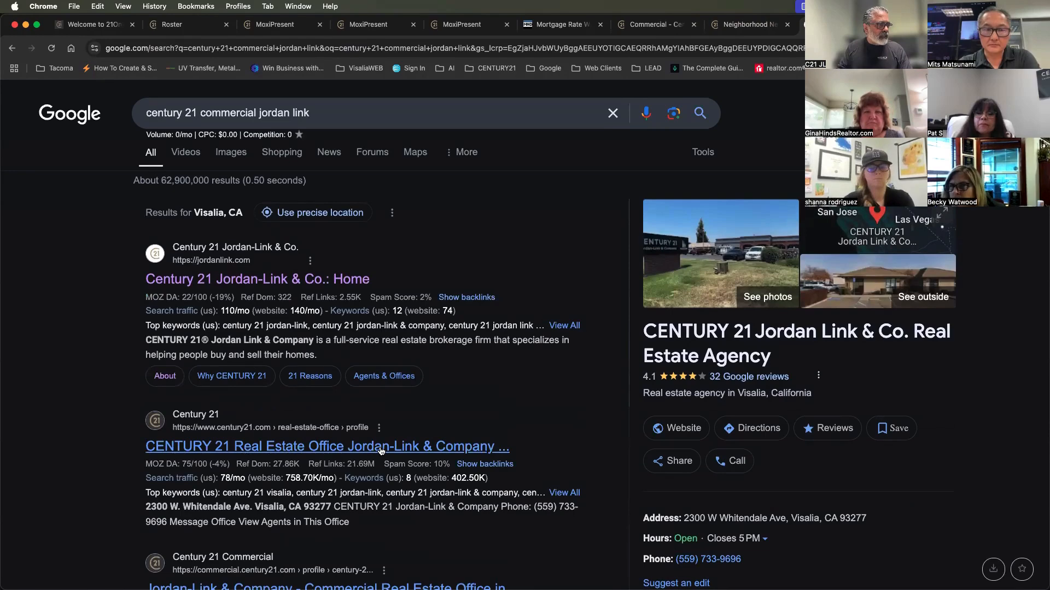
{"action": "scroll", "coordinate": [381, 450], "scroll_direction": "down", "scroll_amount": 3}
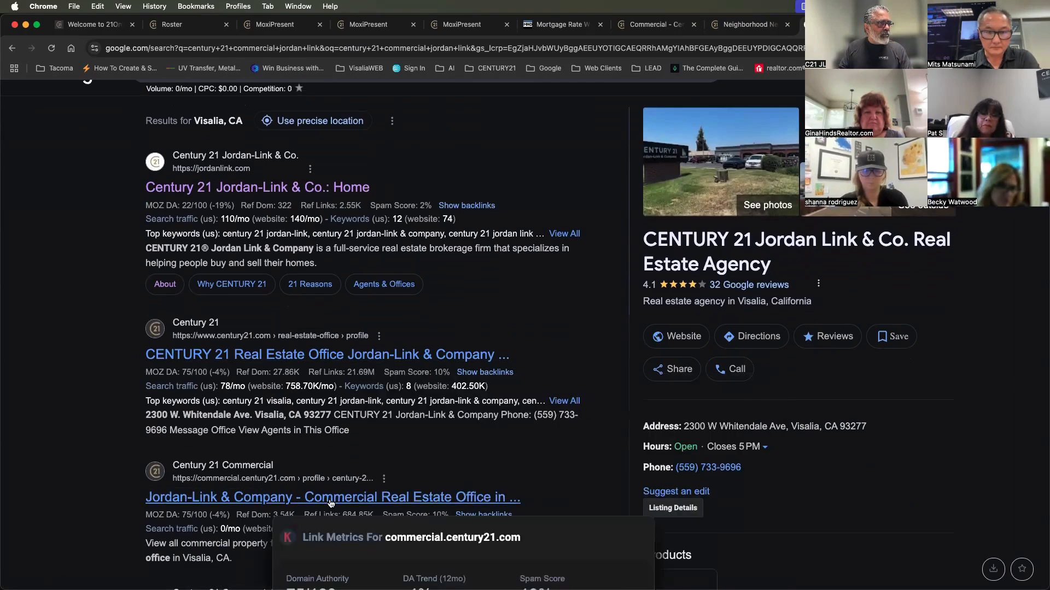
{"action": "left_click", "coordinate": [330, 503]}
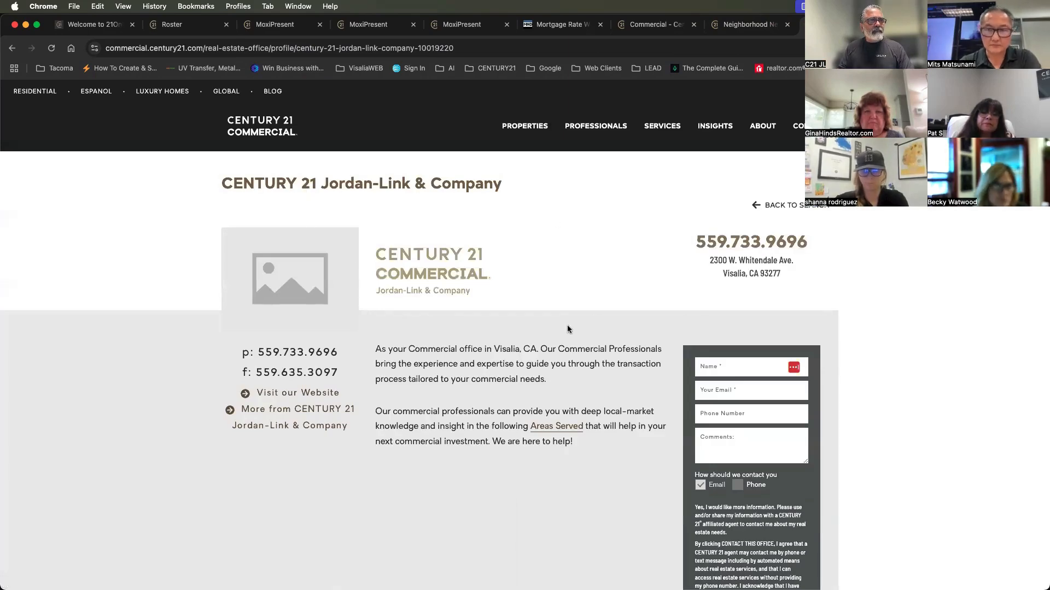
Show all of the office's commercial listings from its profile page, and go back to the jordanlink.com commercial page for comparison
{"action": "scroll", "coordinate": [568, 329], "scroll_direction": "down", "scroll_amount": 12}
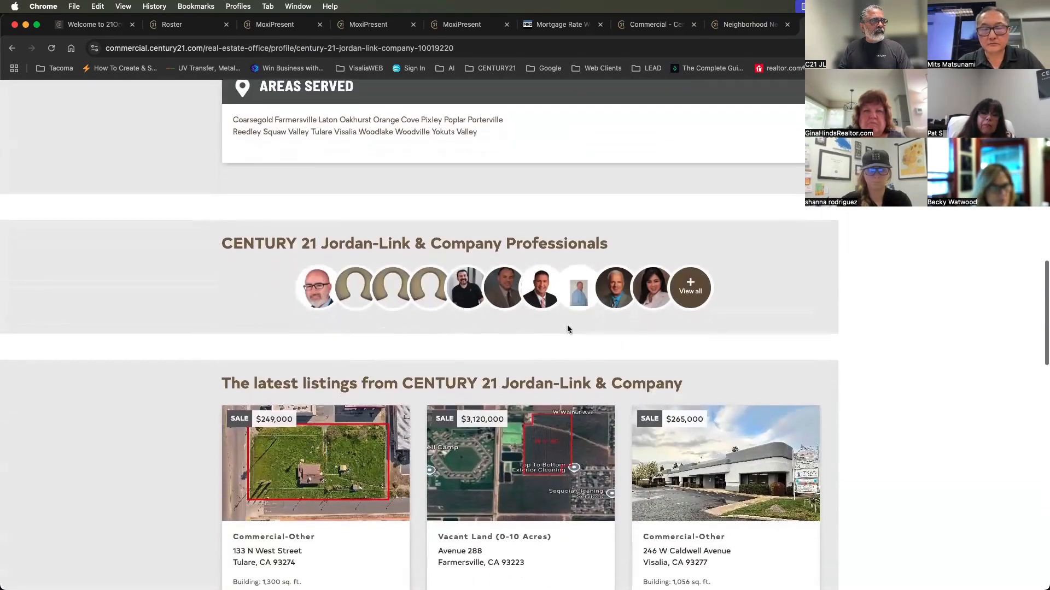
{"action": "scroll", "coordinate": [568, 329], "scroll_direction": "down", "scroll_amount": 10}
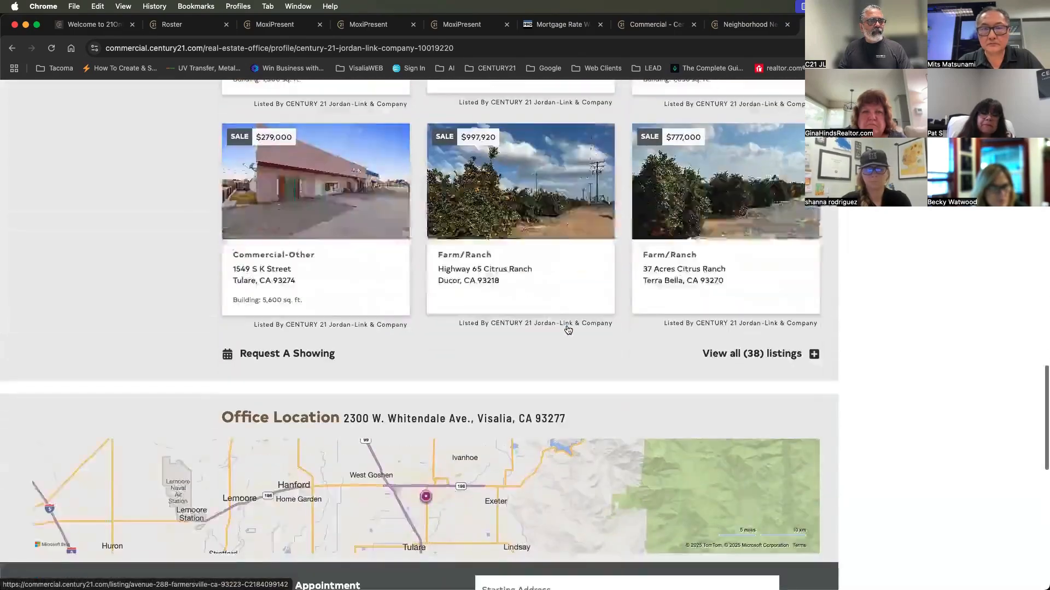
{"action": "scroll", "coordinate": [568, 330], "scroll_direction": "up", "scroll_amount": 10}
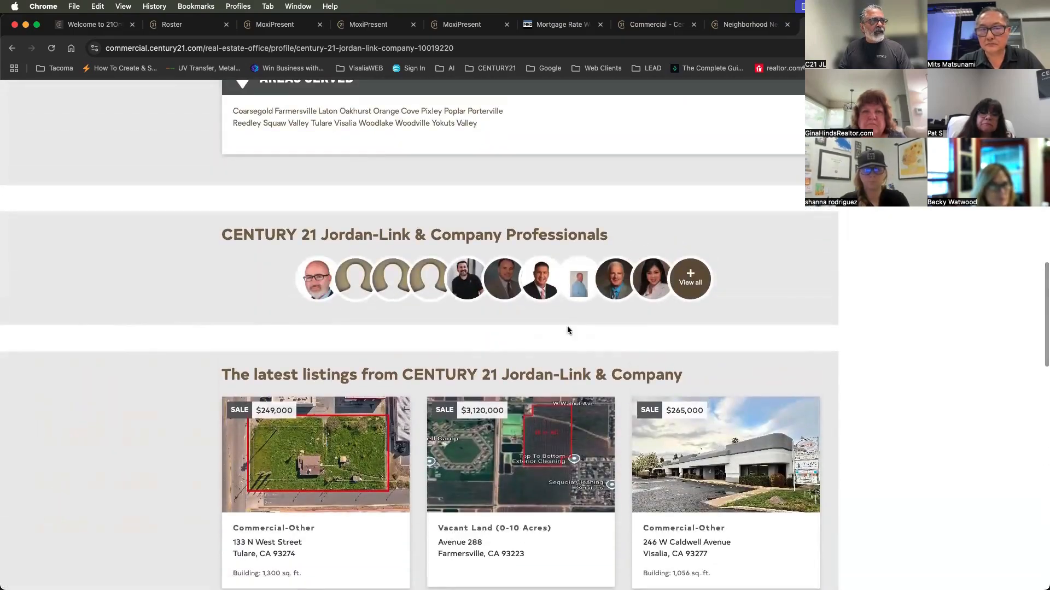
{"action": "scroll", "coordinate": [567, 330], "scroll_direction": "down", "scroll_amount": 10}
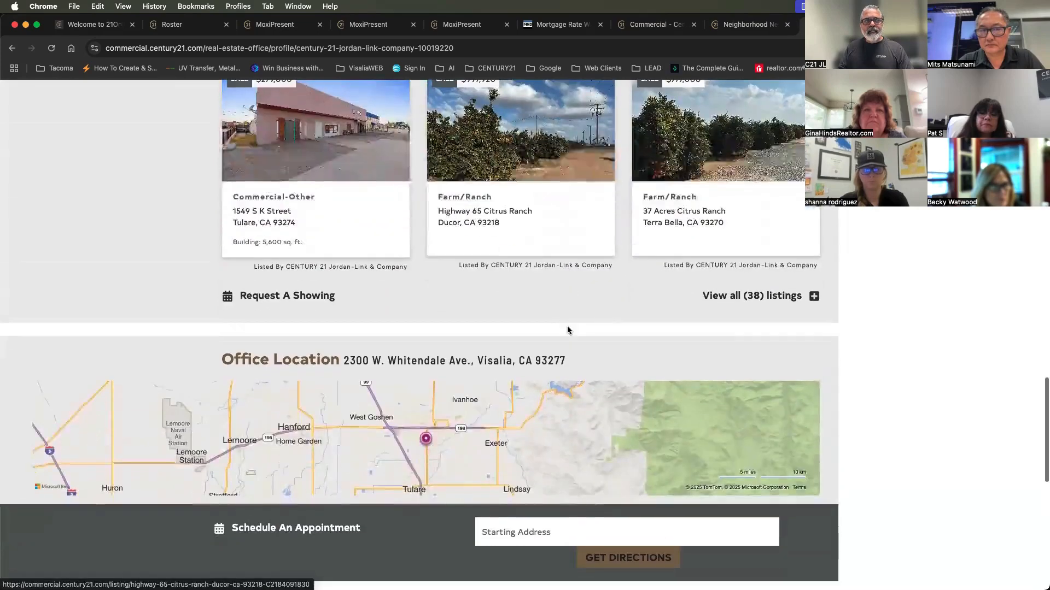
{"action": "left_click", "coordinate": [731, 297]}
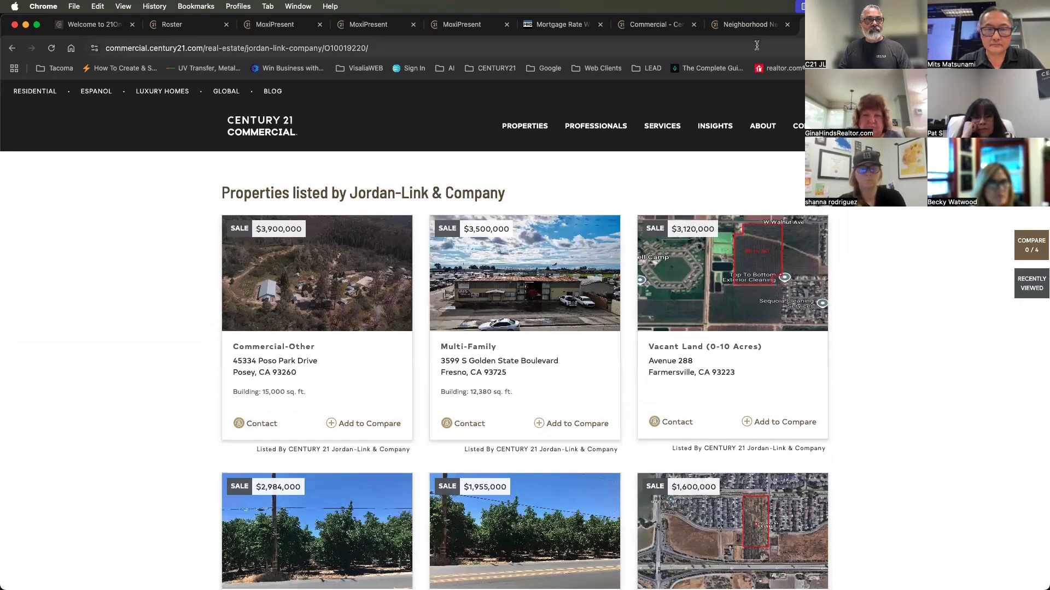
{"action": "key", "text": "super+Left"}
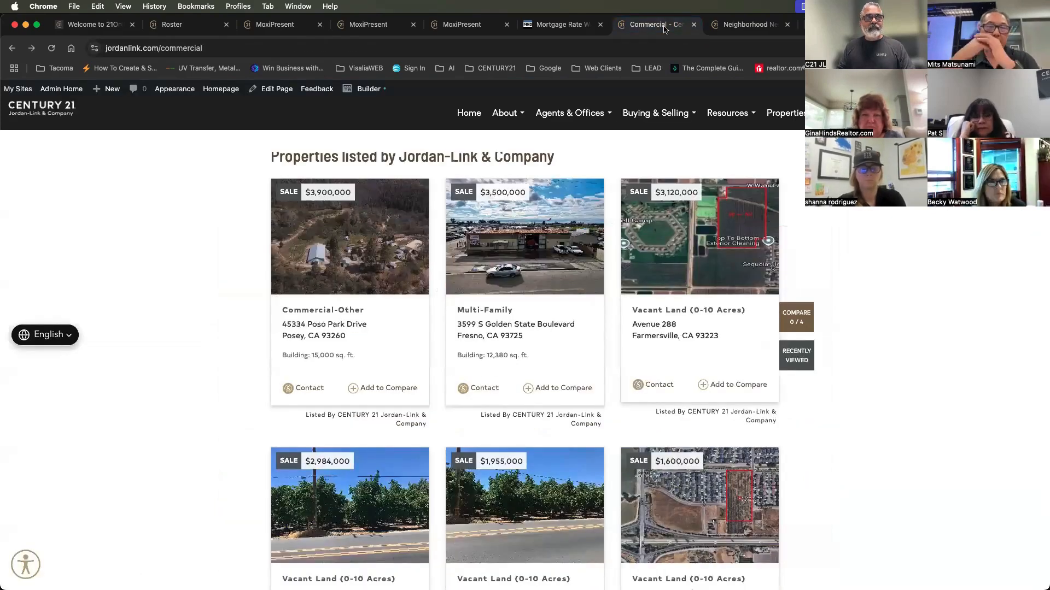
Compare the office listings on Century 21 Commercial with those embedded on the jordanlink.com commercial page, and highlight the Century 21 Commercial page's URL
{"action": "key", "text": "super+Right"}
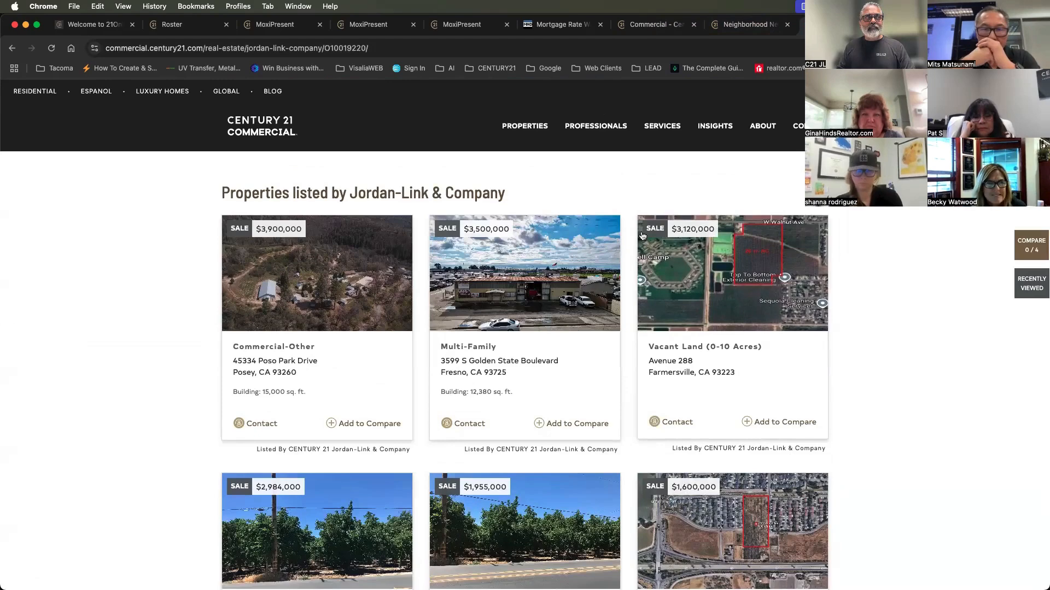
{"action": "key", "text": "super+Left"}
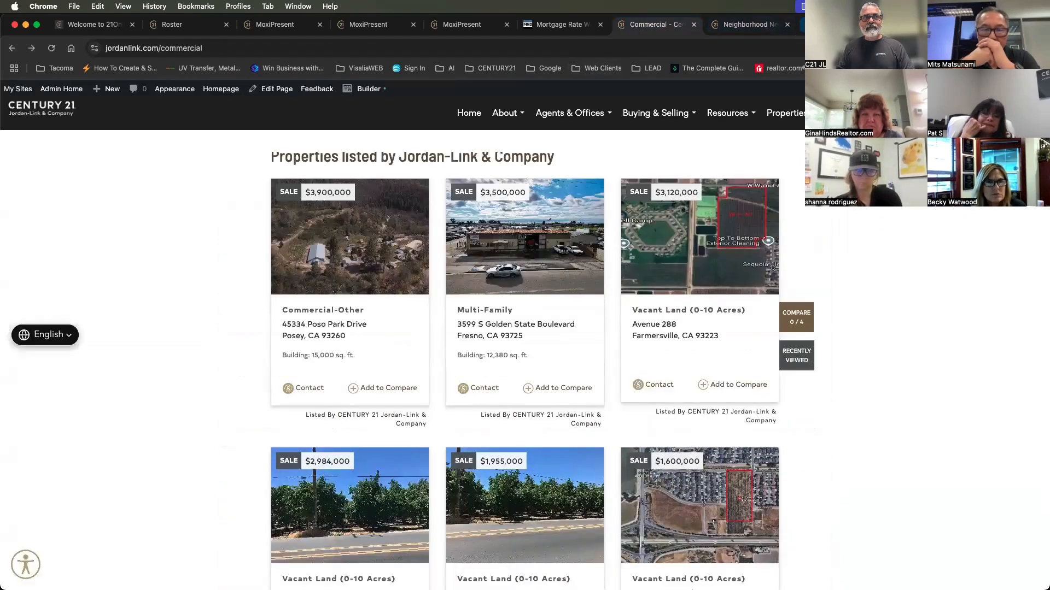
{"action": "key", "text": "super+Right"}
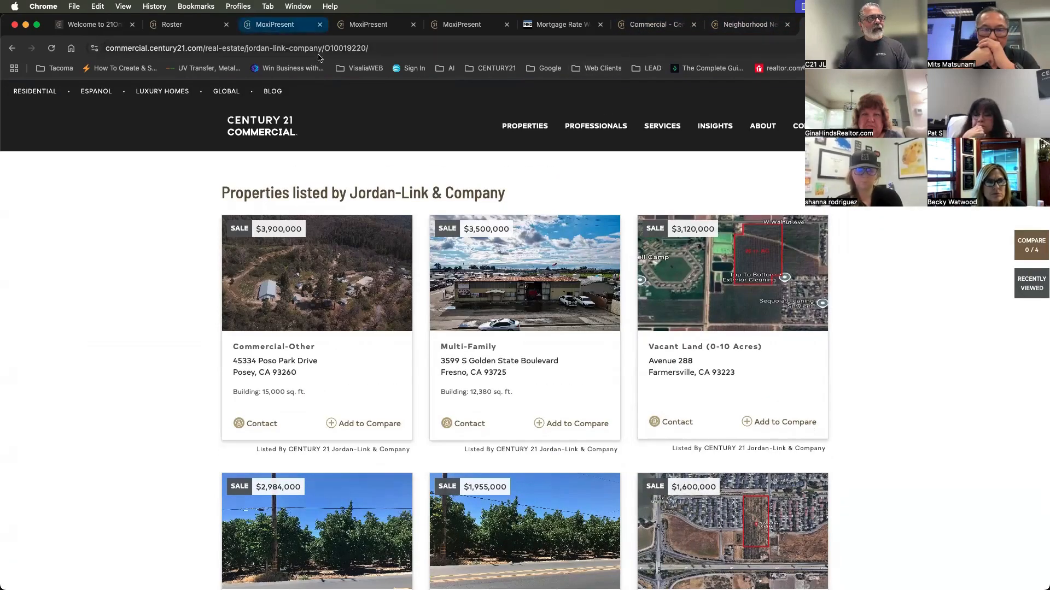
{"action": "left_click", "coordinate": [374, 50]}
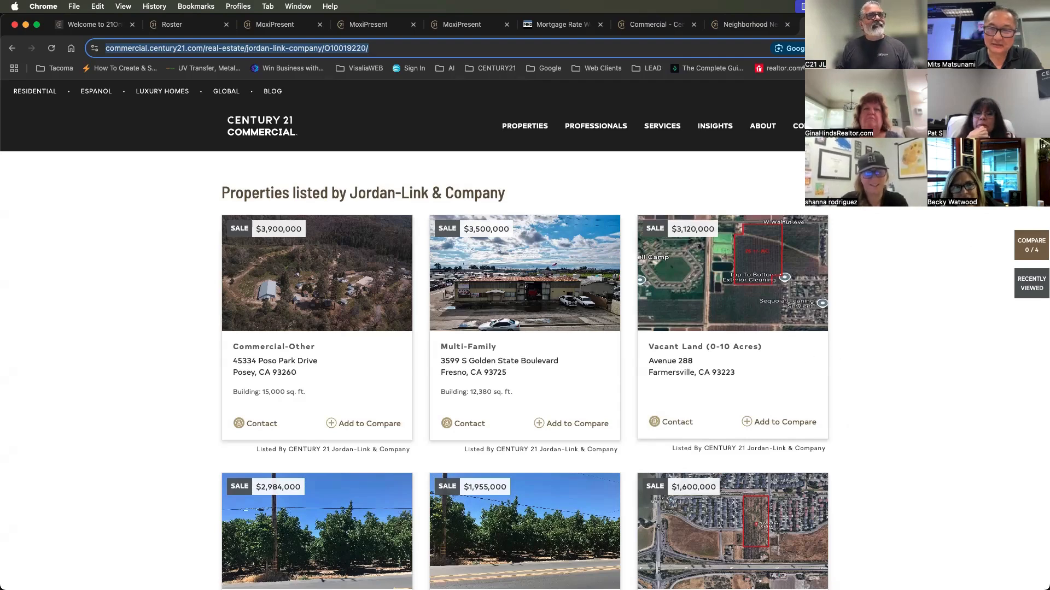
View the Neighborhood News and Mortgage News Daily widget pages, and close the RealSatisfied Reviews page editor in MoxiPresent
{"action": "left_click", "coordinate": [748, 25]}
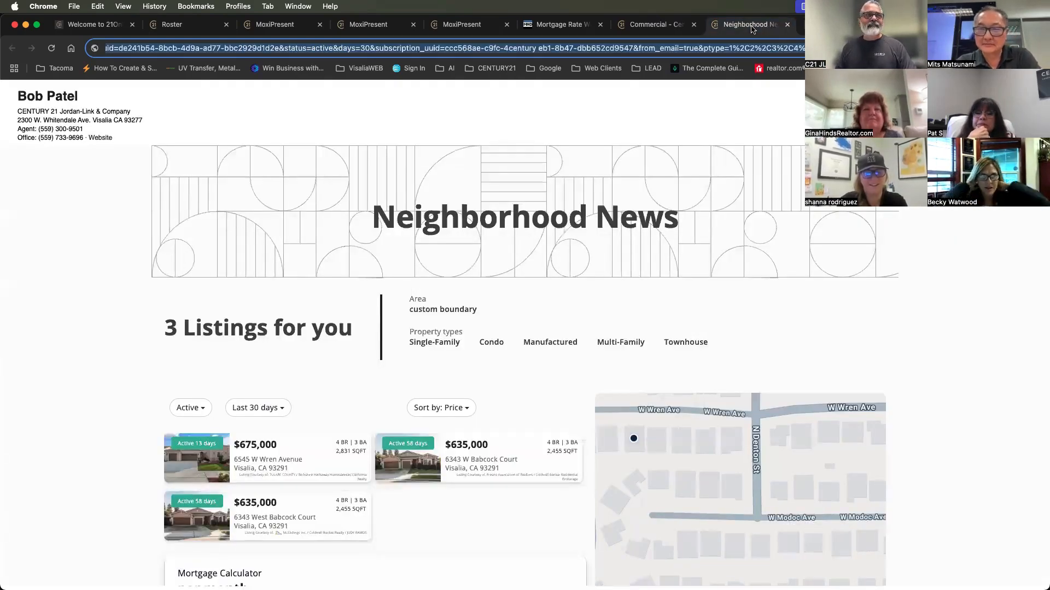
{"action": "key", "text": "ctrl+shift+Tab"}
{"action": "left_click", "coordinate": [746, 25]}
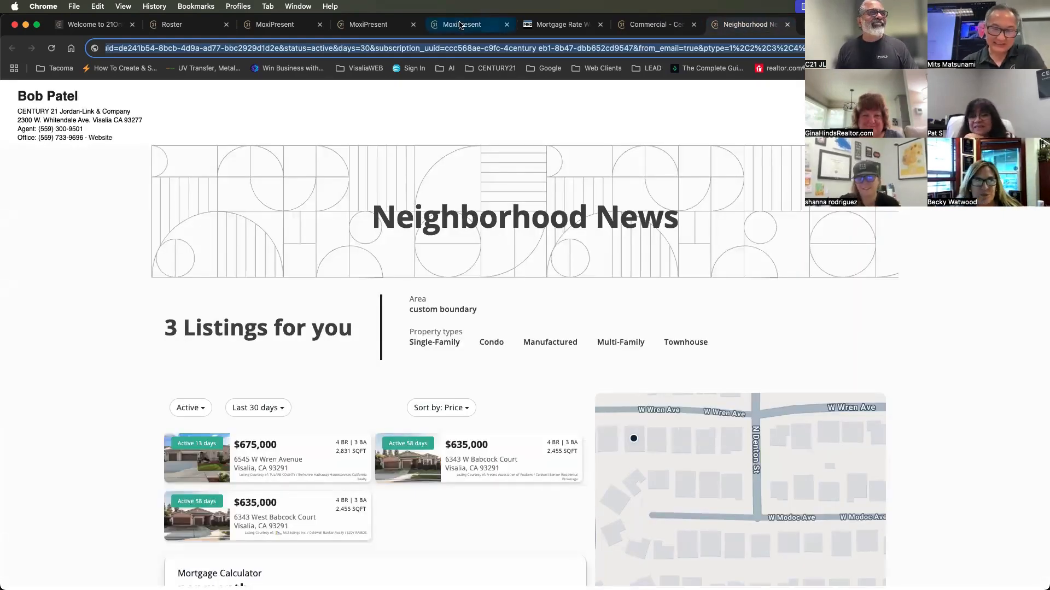
{"action": "left_click", "coordinate": [550, 32]}
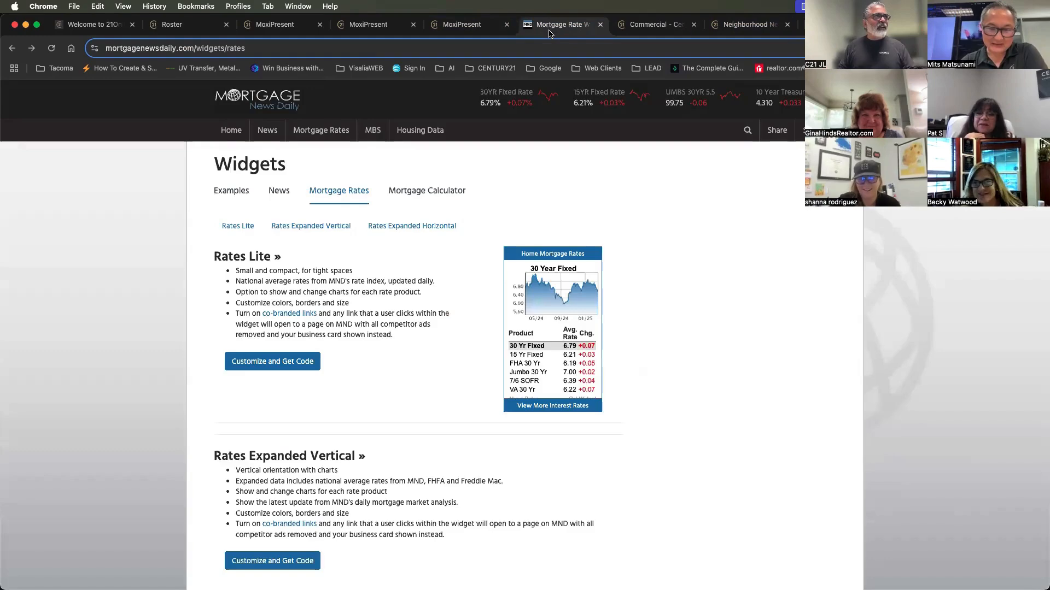
{"action": "left_click", "coordinate": [276, 25]}
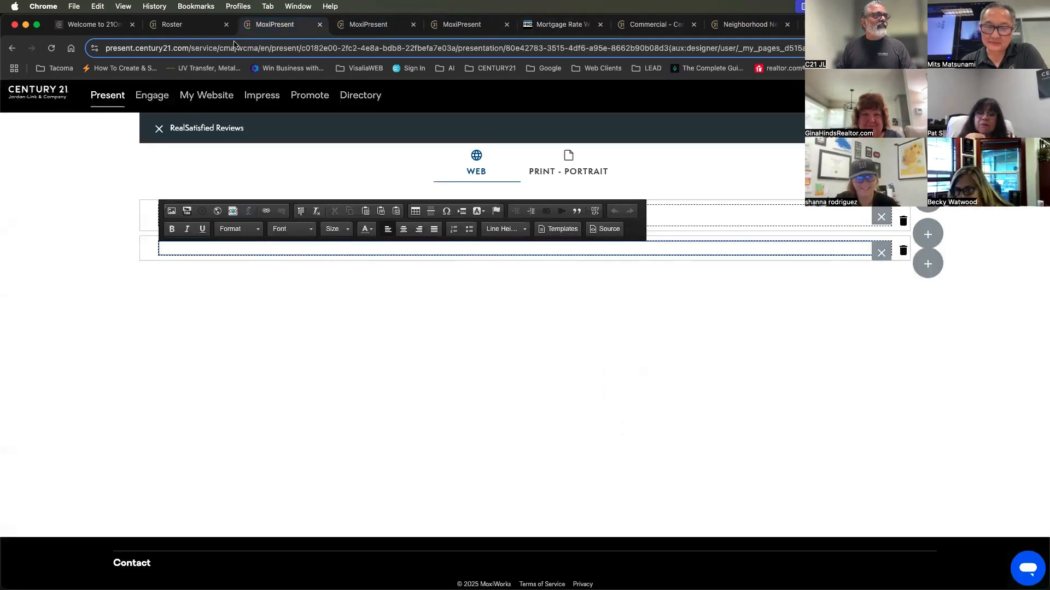
{"action": "left_click", "coordinate": [158, 130]}
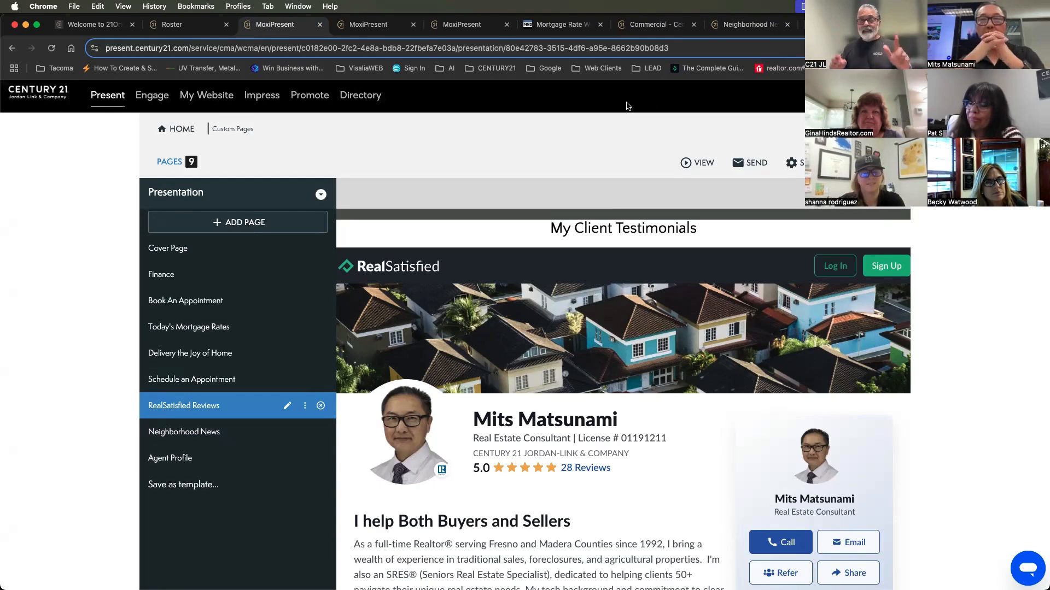
Reload the Neighborhood News page, look over its listings and market trends, and copy its full URL
{"action": "left_click", "coordinate": [748, 25]}
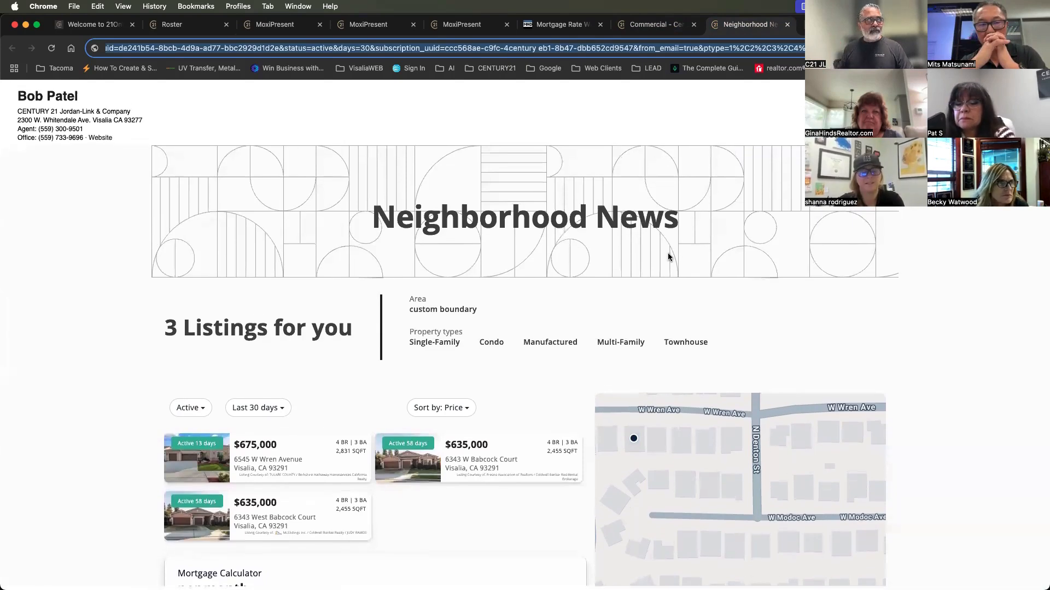
{"action": "left_click", "coordinate": [51, 50]}
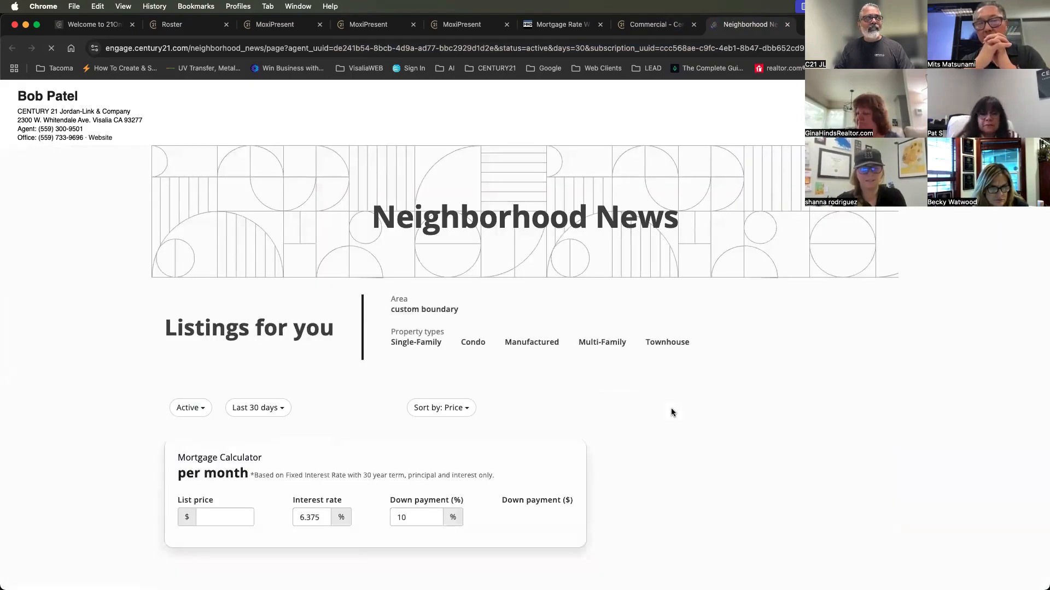
{"action": "scroll", "coordinate": [676, 418], "scroll_direction": "down", "scroll_amount": 5}
{"action": "scroll", "coordinate": [676, 419], "scroll_direction": "down", "scroll_amount": 15}
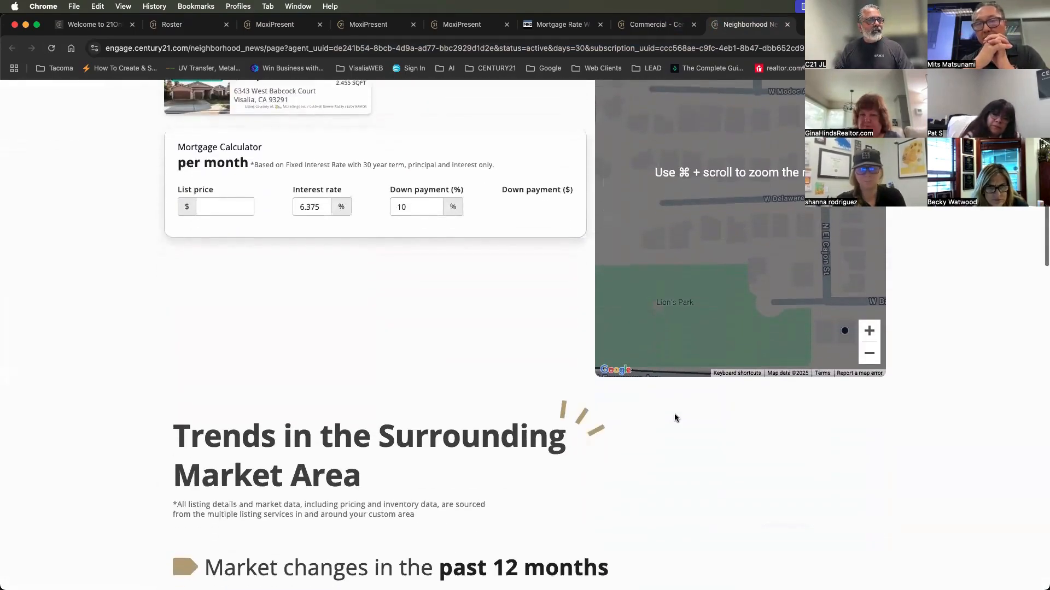
{"action": "scroll", "coordinate": [675, 415], "scroll_direction": "up", "scroll_amount": 20}
{"action": "scroll", "coordinate": [675, 418], "scroll_direction": "up", "scroll_amount": 5}
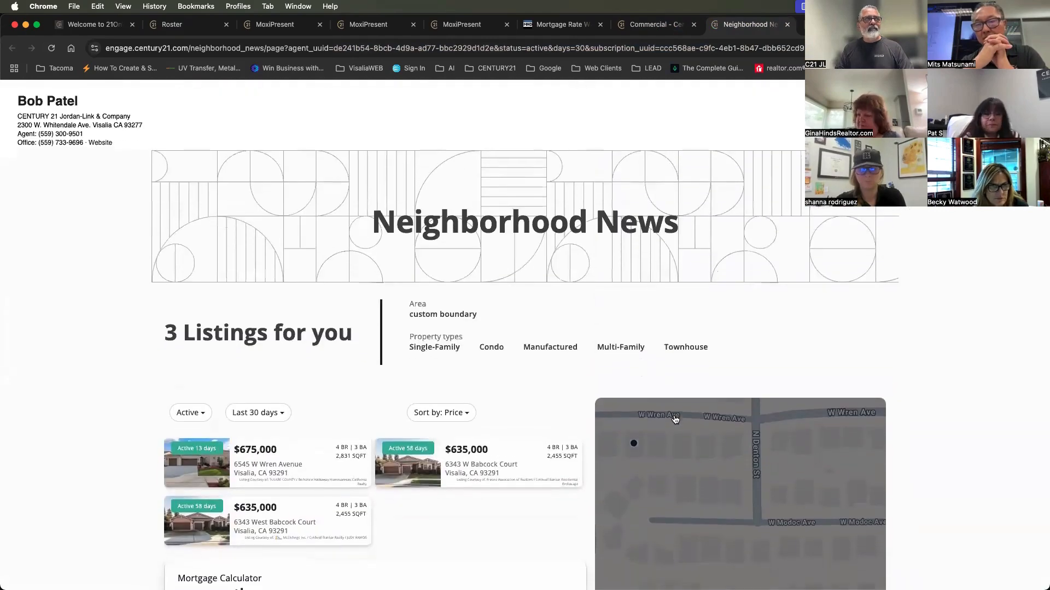
{"action": "right_click", "coordinate": [519, 48]}
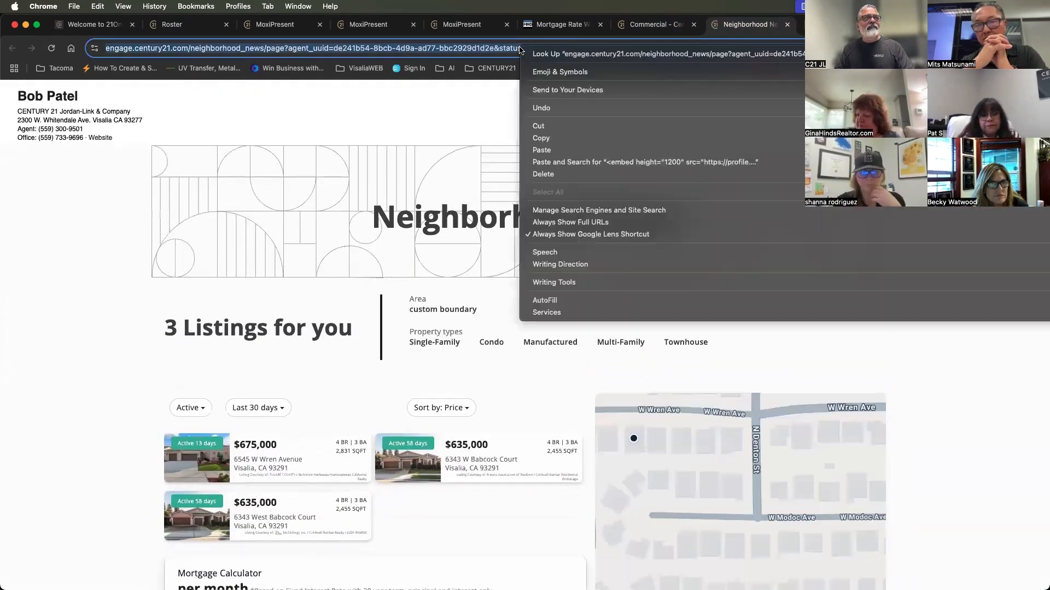
{"action": "left_click", "coordinate": [601, 134]}
Replace the embed source URL on the RealSatisfied Reviews page with the copied Neighborhood News link, and leave the editor to preview it
{"action": "left_click", "coordinate": [375, 26]}
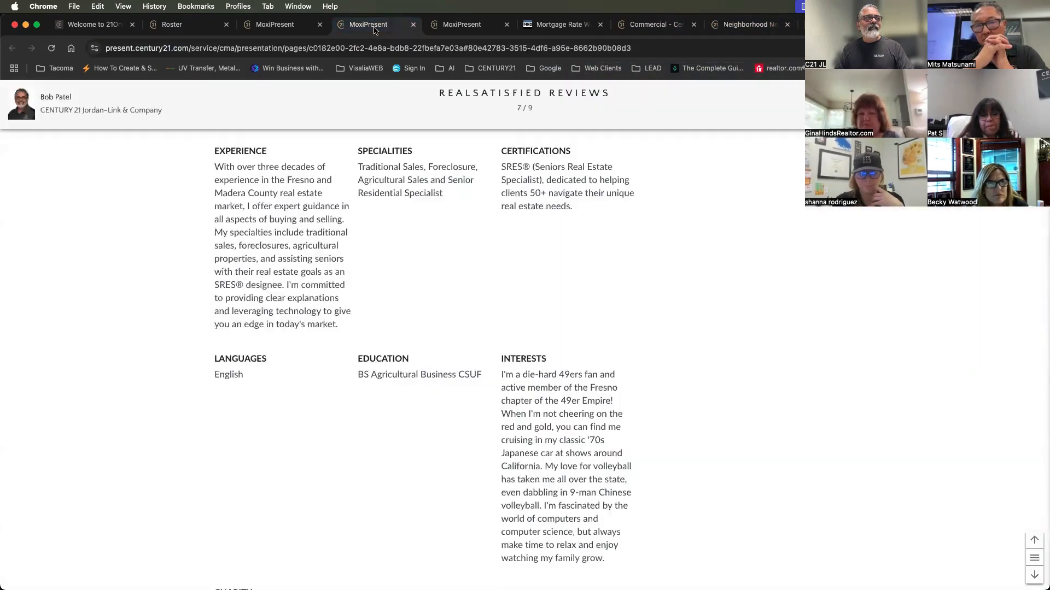
{"action": "left_click", "coordinate": [295, 25]}
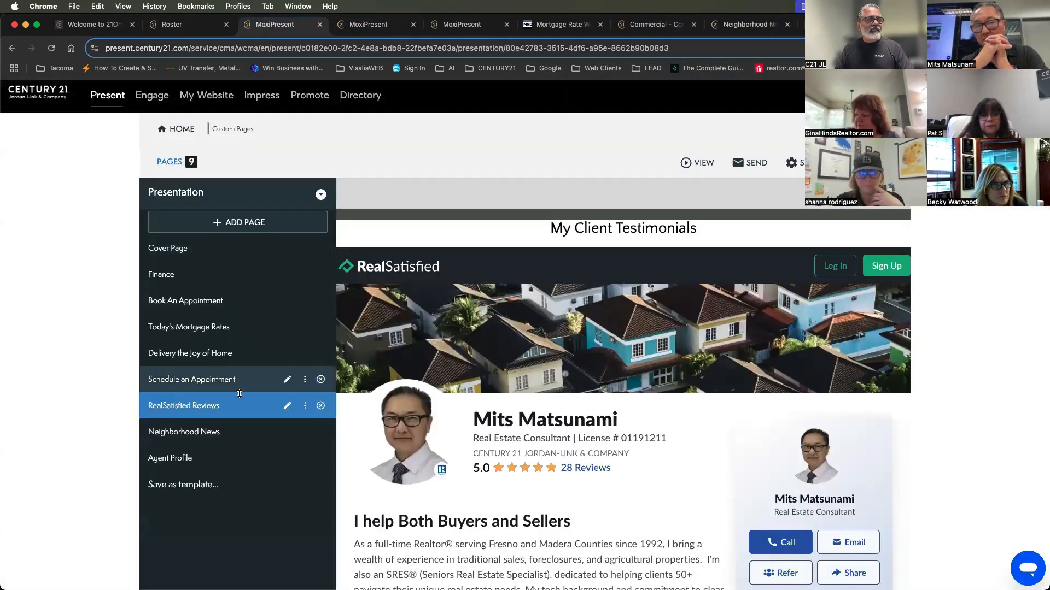
{"action": "left_click", "coordinate": [287, 407]}
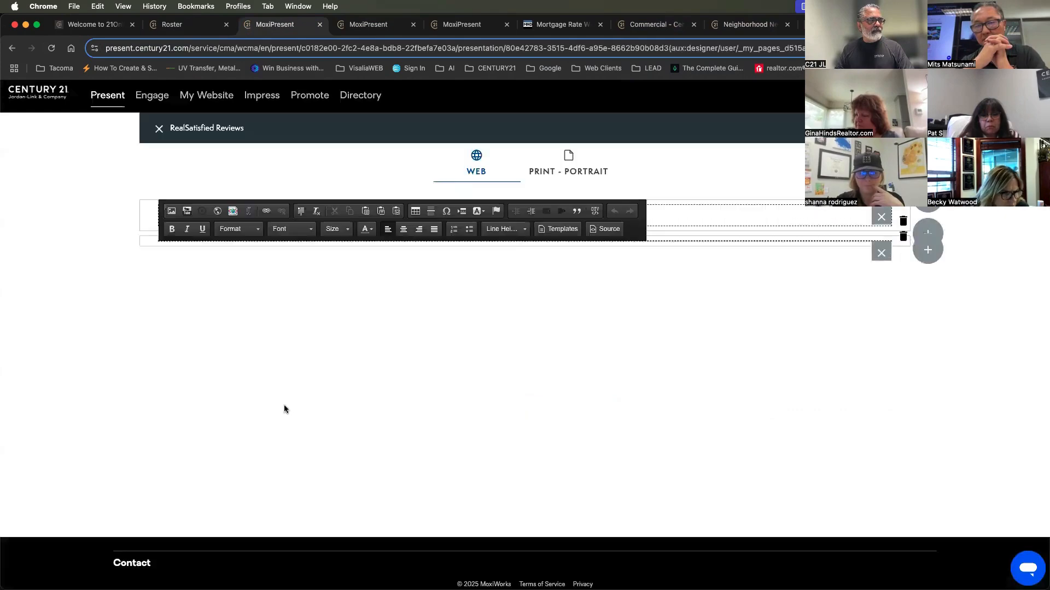
{"action": "left_click", "coordinate": [605, 229]}
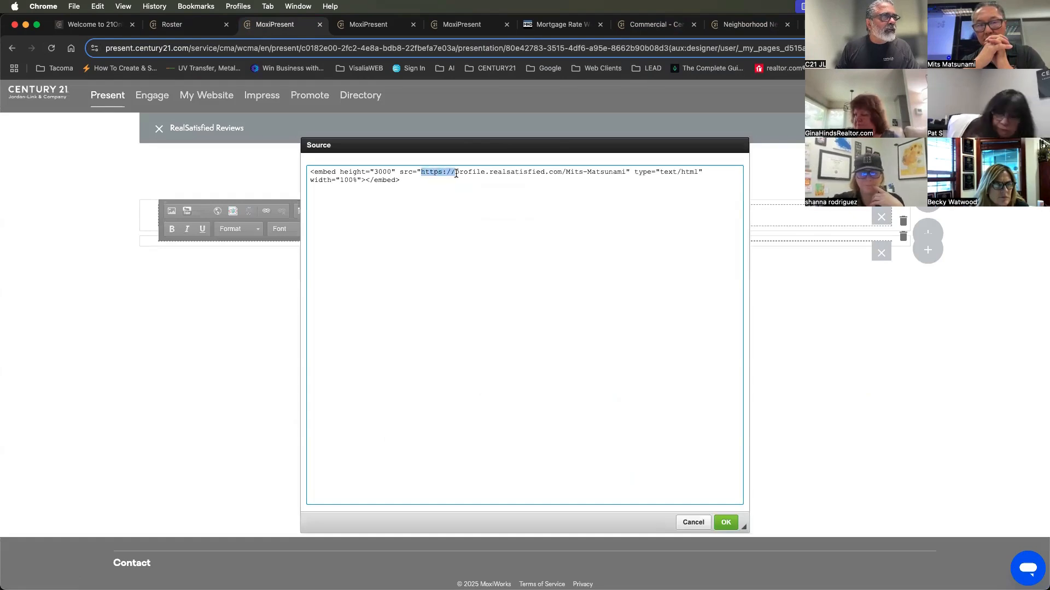
{"action": "left_click_drag", "start_coordinate": [456, 173], "coordinate": [530, 173]}
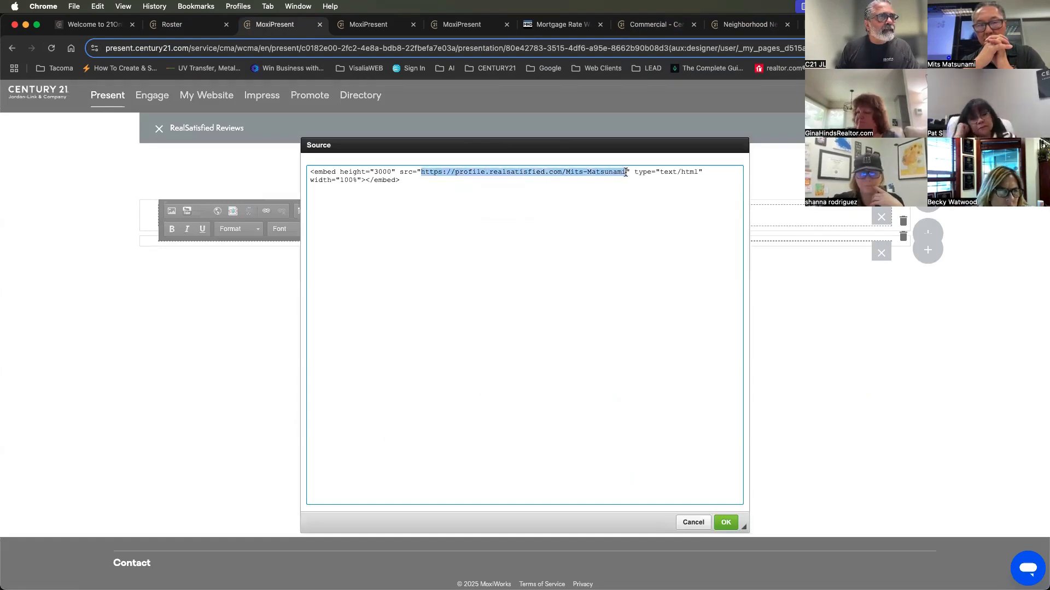
{"action": "key", "text": "BackSpace"}
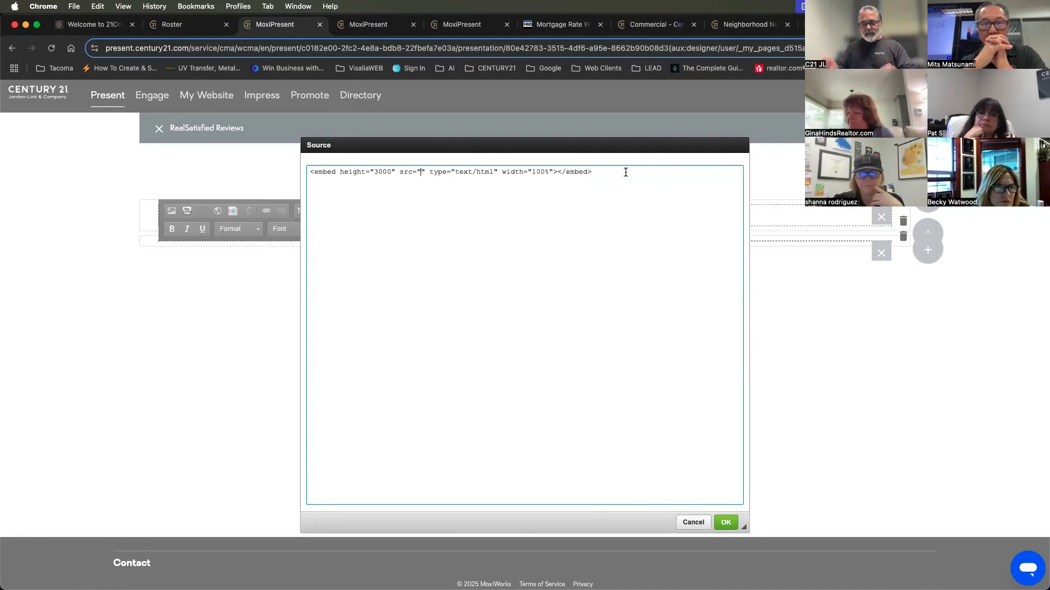
{"action": "key", "text": "super+v"}
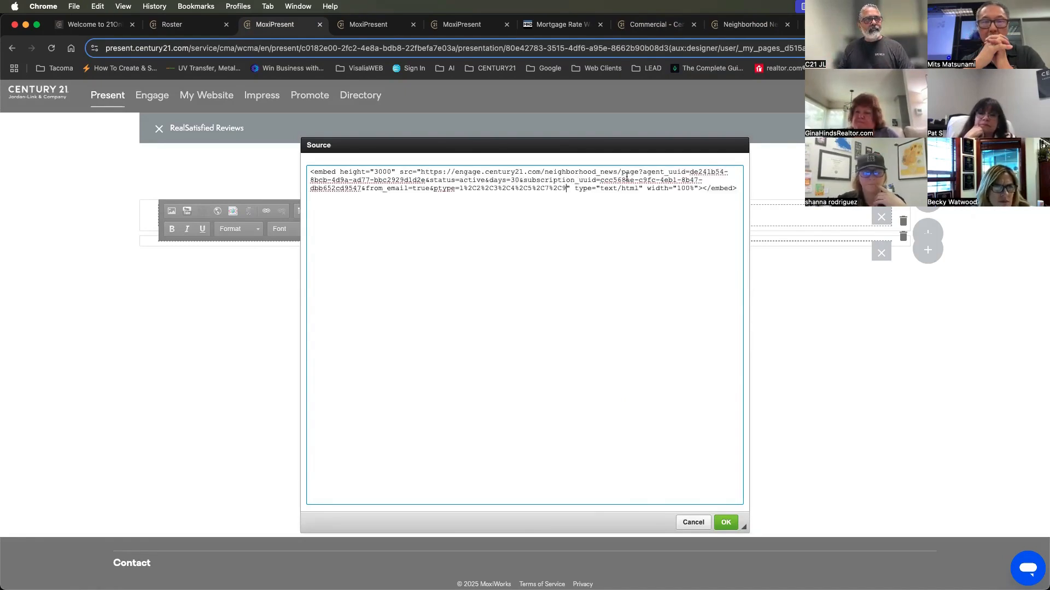
{"action": "left_click", "coordinate": [724, 521]}
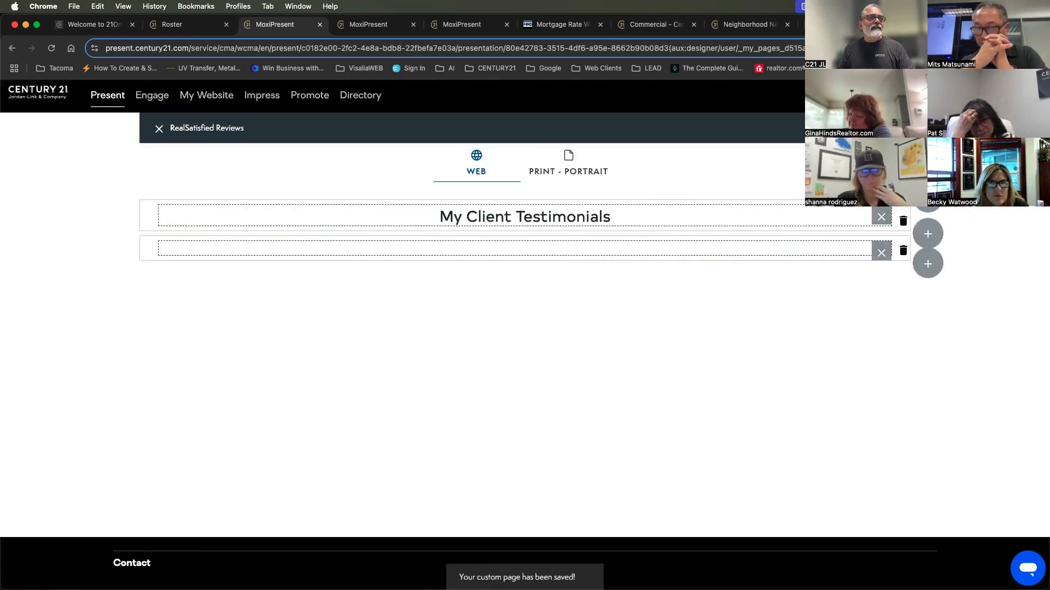
{"action": "left_click", "coordinate": [158, 130]}
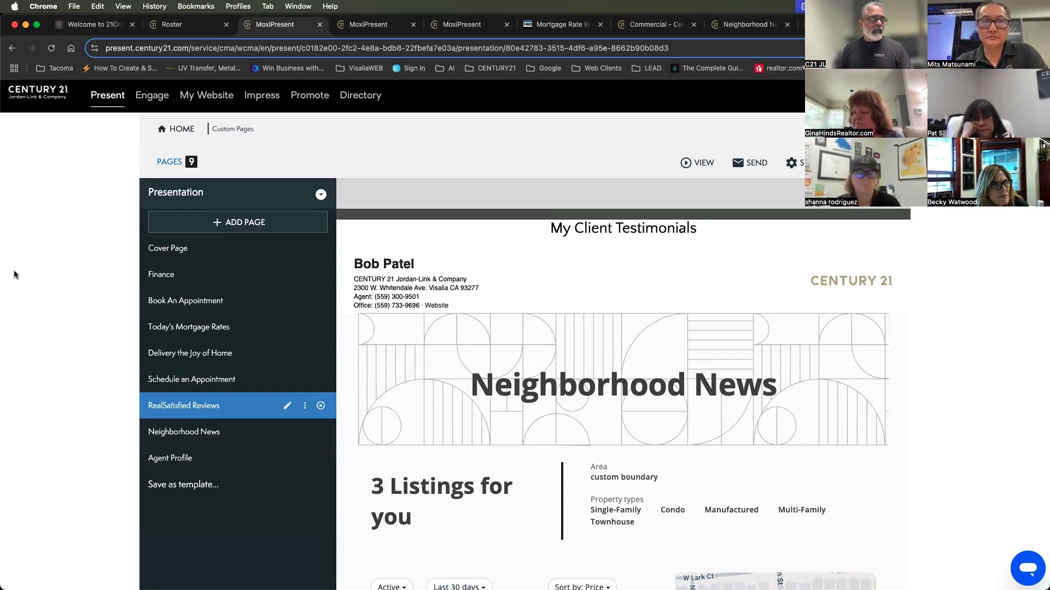
Browse the presentation's pages from Neighborhood News back through Delivery the Joy of Home to the Book An Appointment calendar
{"action": "left_click", "coordinate": [181, 439]}
{"action": "left_click", "coordinate": [178, 404]}
{"action": "left_click", "coordinate": [178, 380]}
{"action": "left_click", "coordinate": [178, 355]}
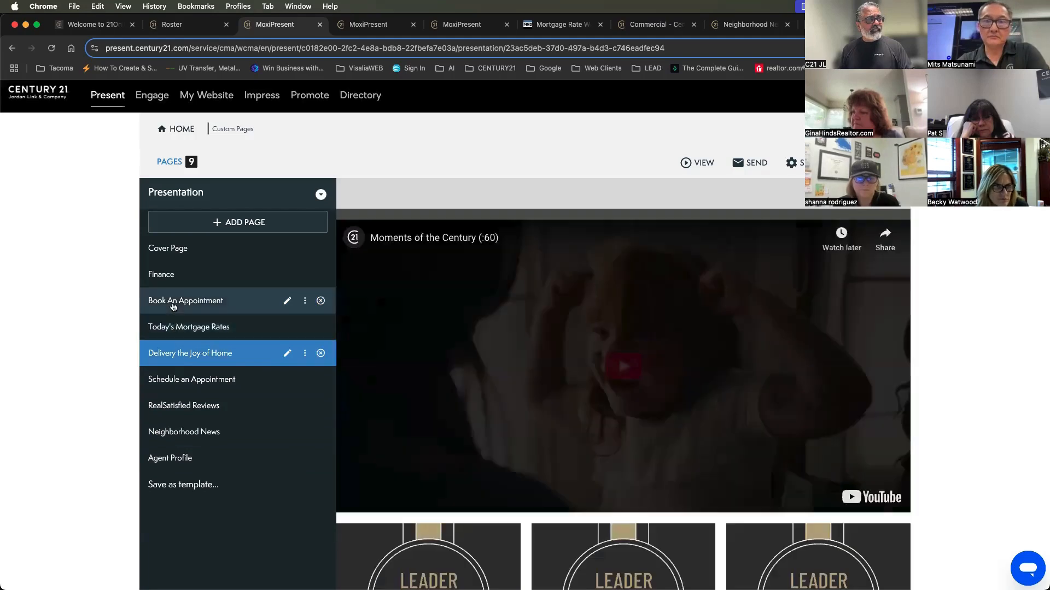
{"action": "left_click", "coordinate": [173, 305]}
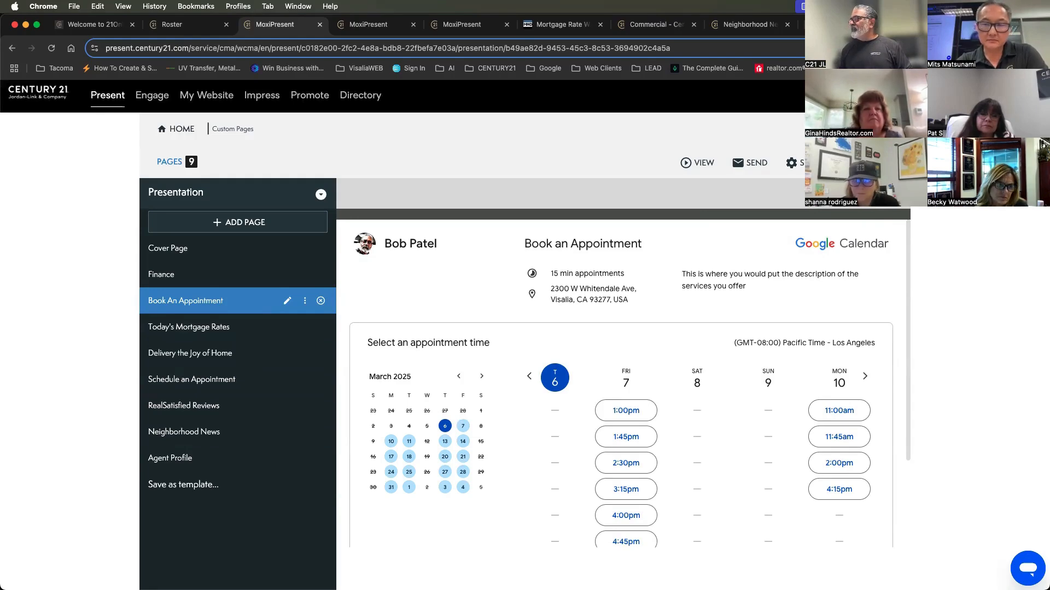
{"action": "key", "text": "super+shift+3"}
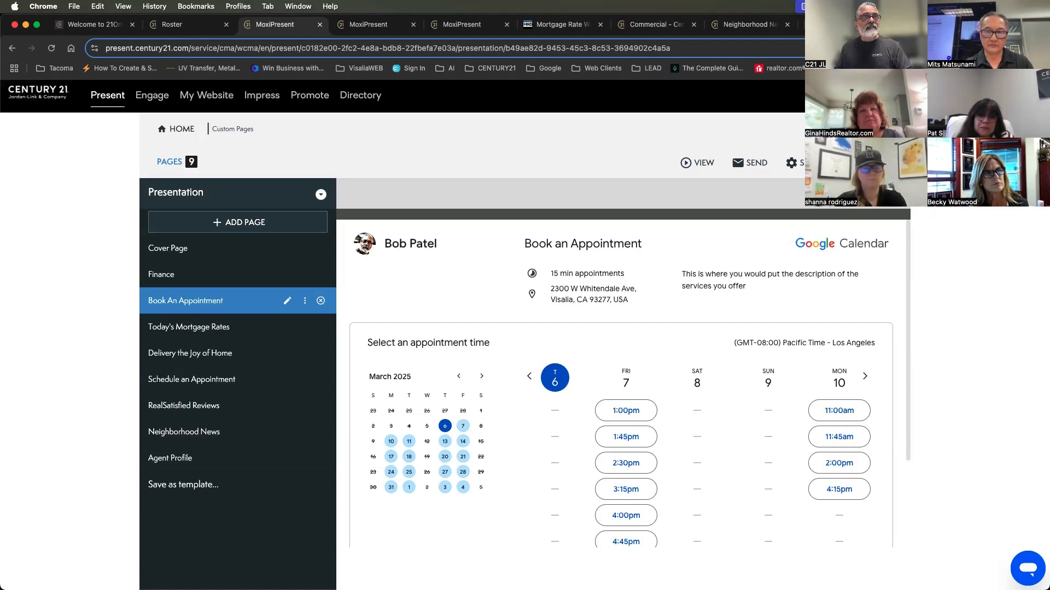
Search Google in a new tab for "local realtor near me" and review the sponsored agents and local business listings
{"action": "key", "text": "super+t"}
{"action": "type", "text": "lo"}
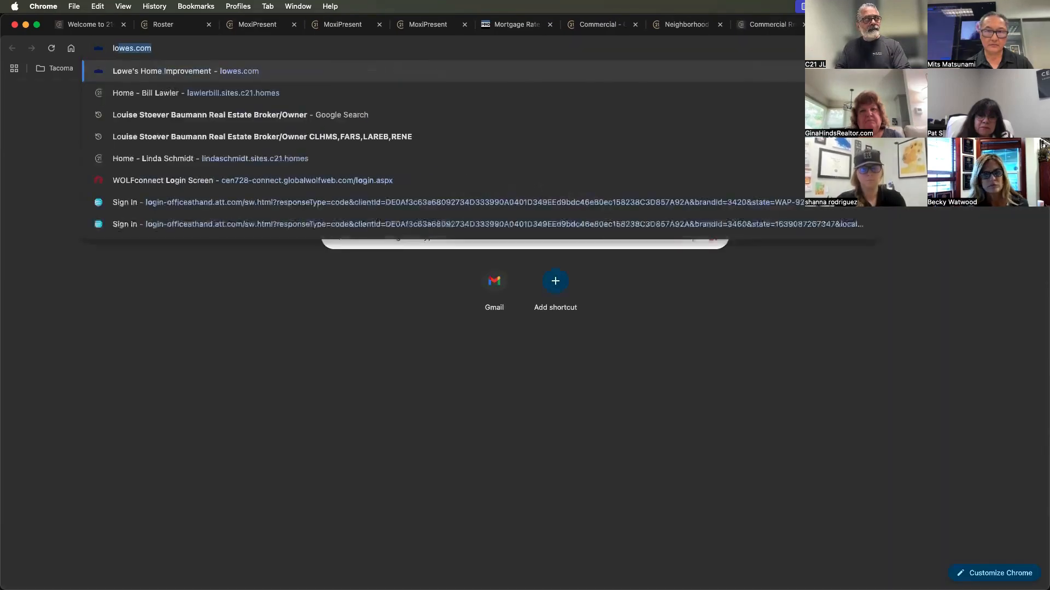
{"action": "type", "text": "cal we"}
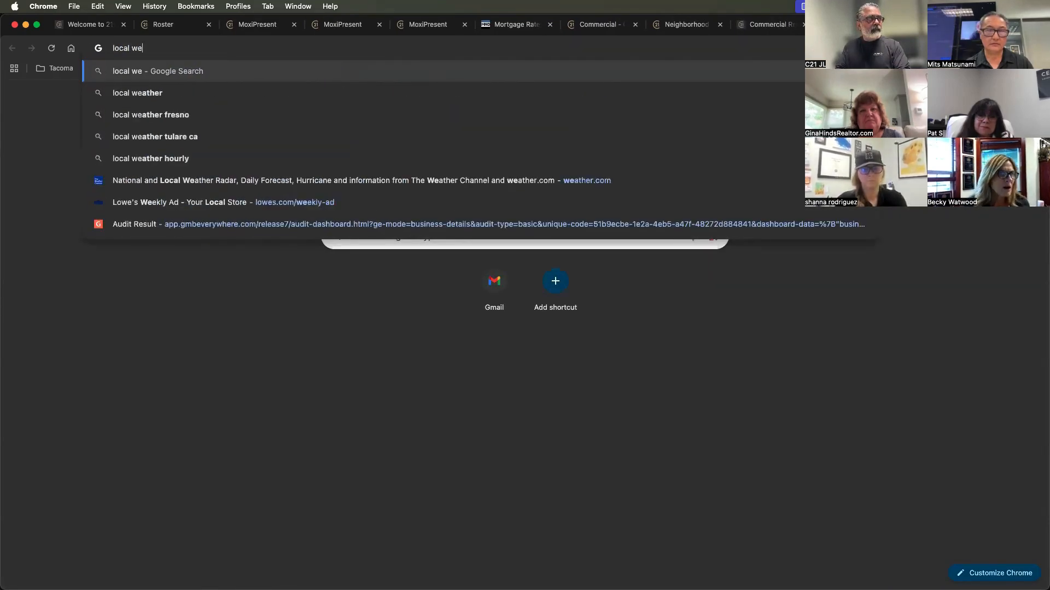
{"action": "key", "text": "BackSpace"}
{"action": "key", "text": "BackSpace"}
{"action": "type", "text": "realtor near me"}
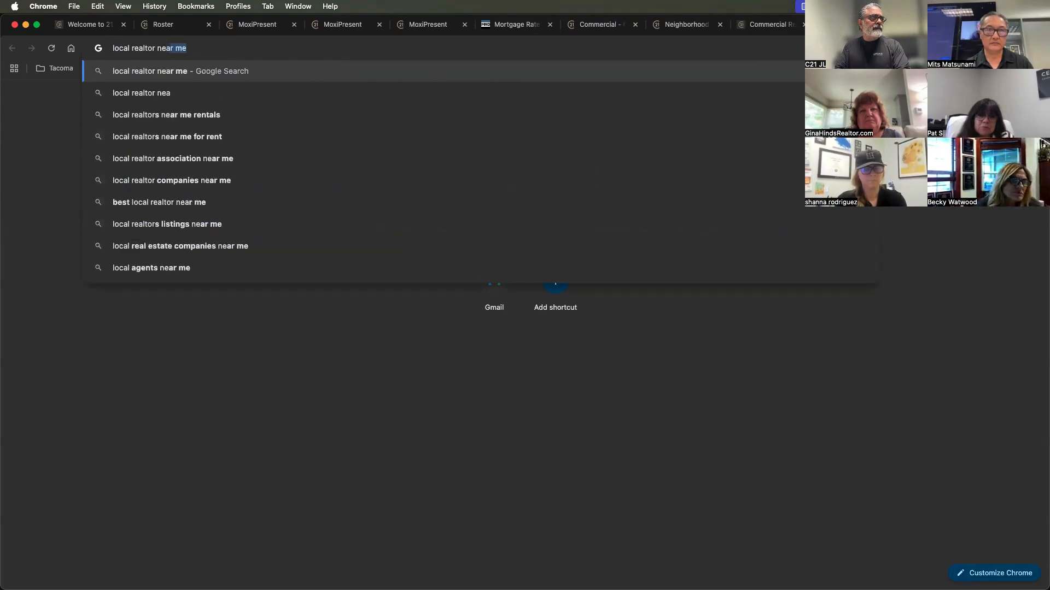
{"action": "key", "text": "Return"}
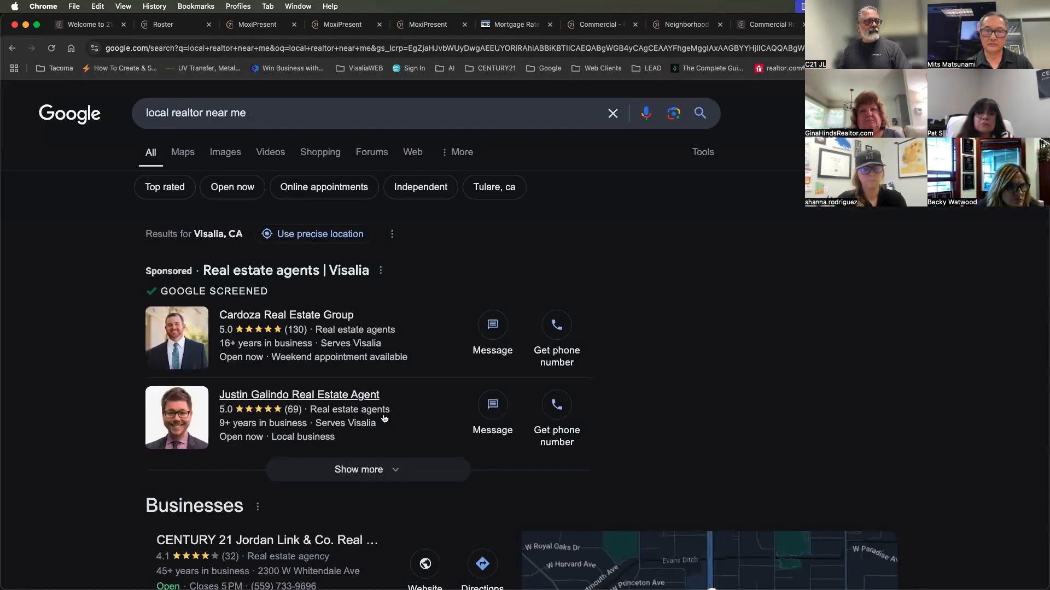
{"action": "scroll", "coordinate": [383, 476], "scroll_direction": "down", "scroll_amount": 8}
{"action": "scroll", "coordinate": [431, 469], "scroll_direction": "up", "scroll_amount": 2}
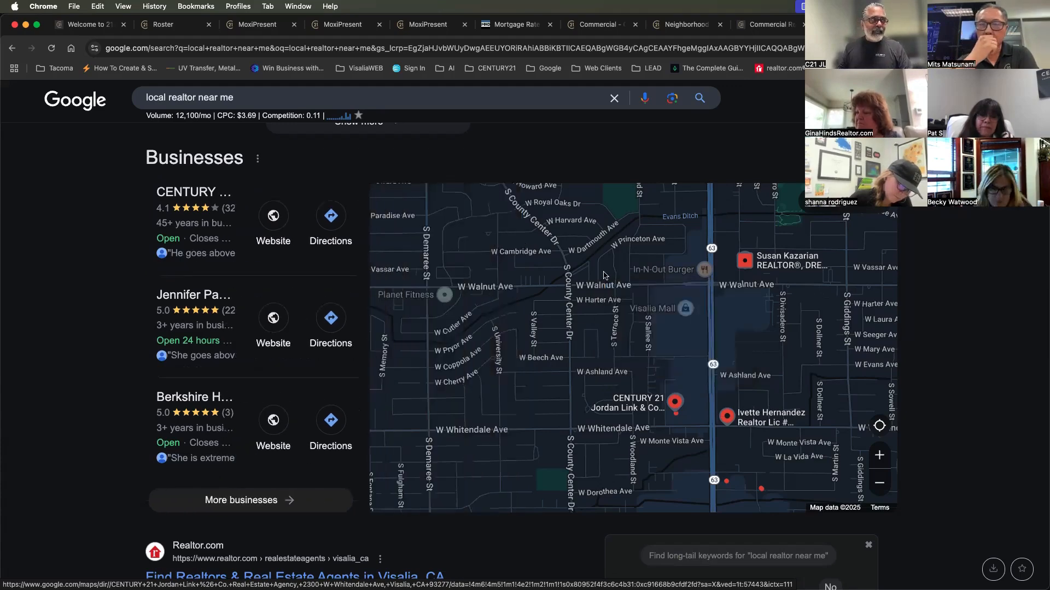
Search Google for "visalia seo & ai consulting" to bring up its business profile
{"action": "double_click", "coordinate": [245, 98]}
{"action": "key", "text": "super+a"}
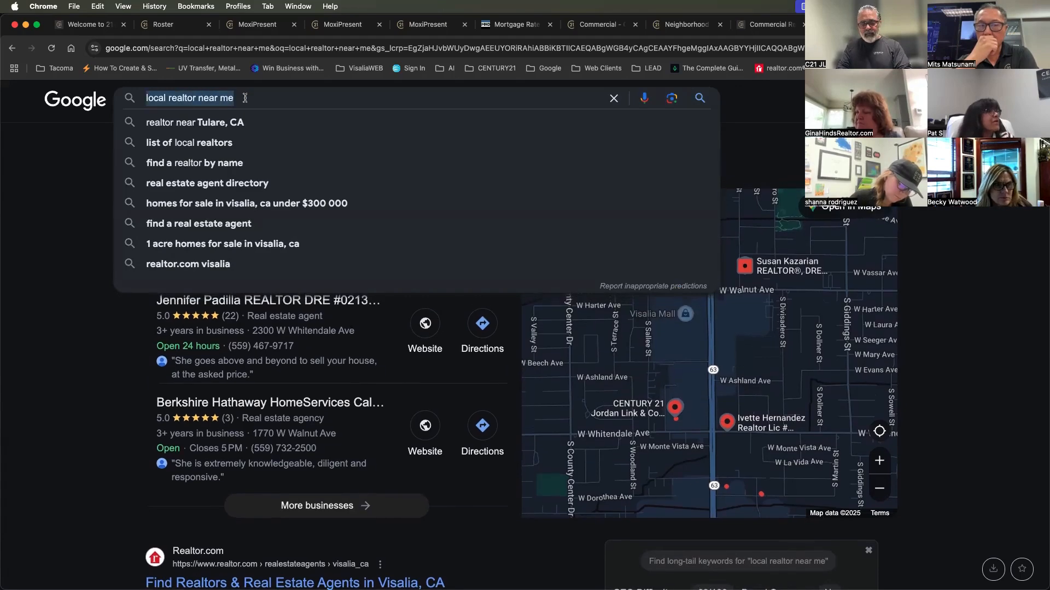
{"action": "type", "text": "visalia"}
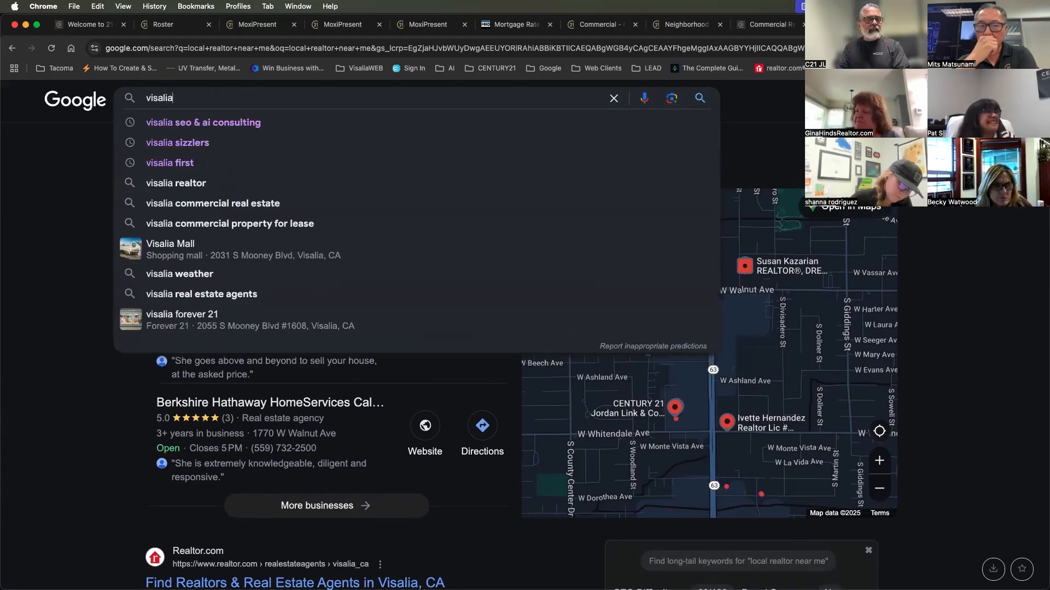
{"action": "key", "text": "Down"}
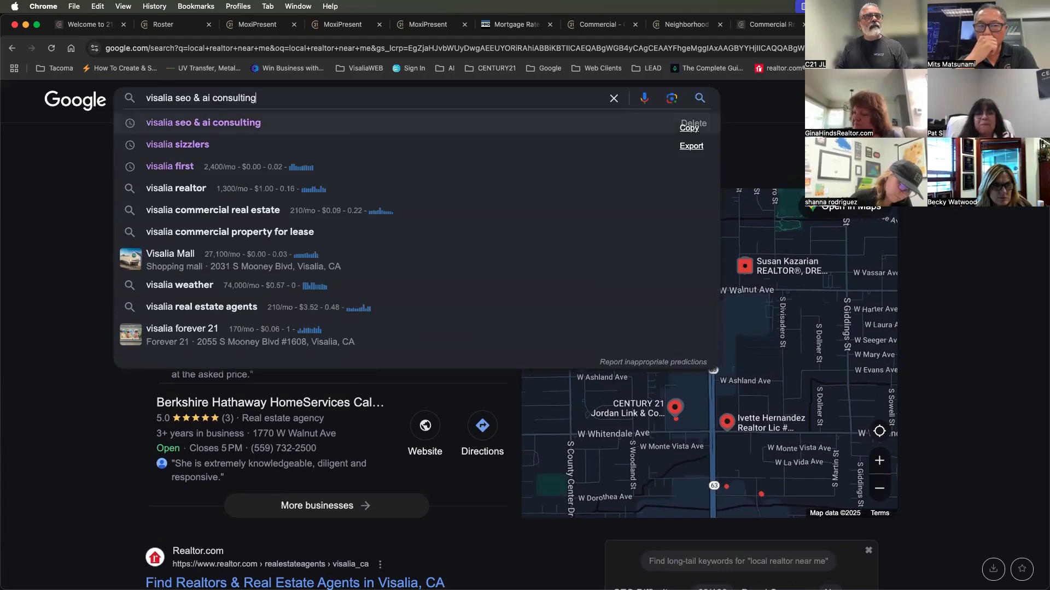
{"action": "key", "text": "Return"}
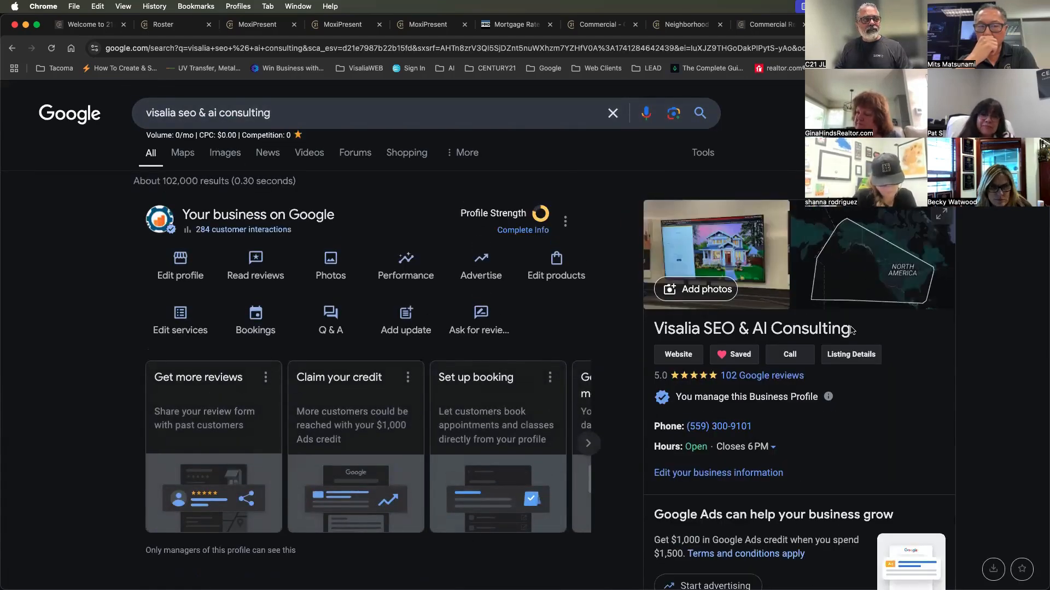
Skim the search results below the business profile, check the San Jose Del Cabo and Neighborhood News pages, and return to the profile
{"action": "scroll", "coordinate": [851, 329], "scroll_direction": "down", "scroll_amount": 15}
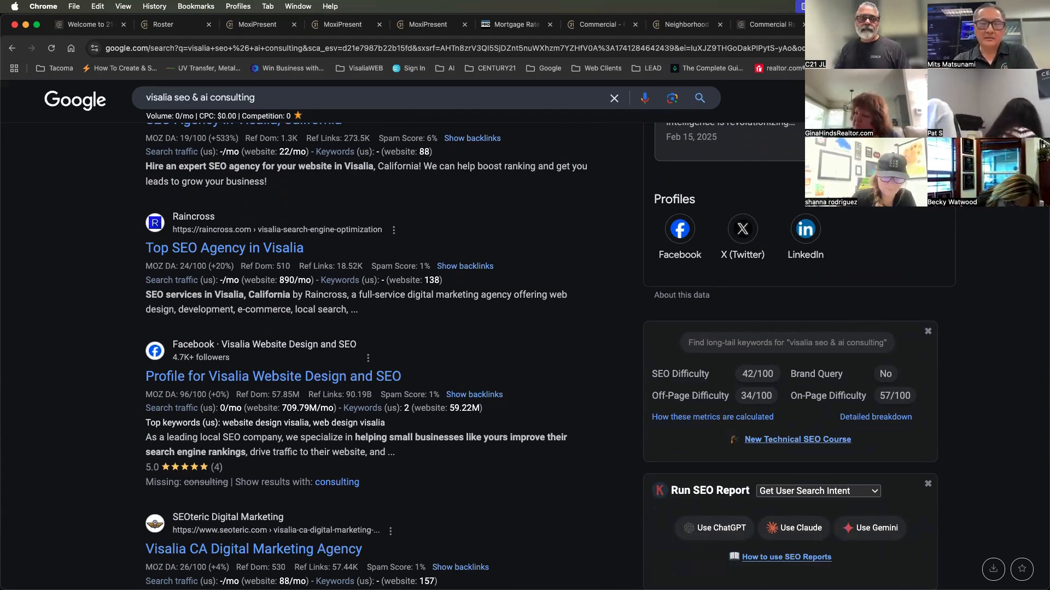
{"action": "scroll", "coordinate": [963, 287], "scroll_direction": "up", "scroll_amount": 20}
{"action": "left_click", "coordinate": [949, 25]}
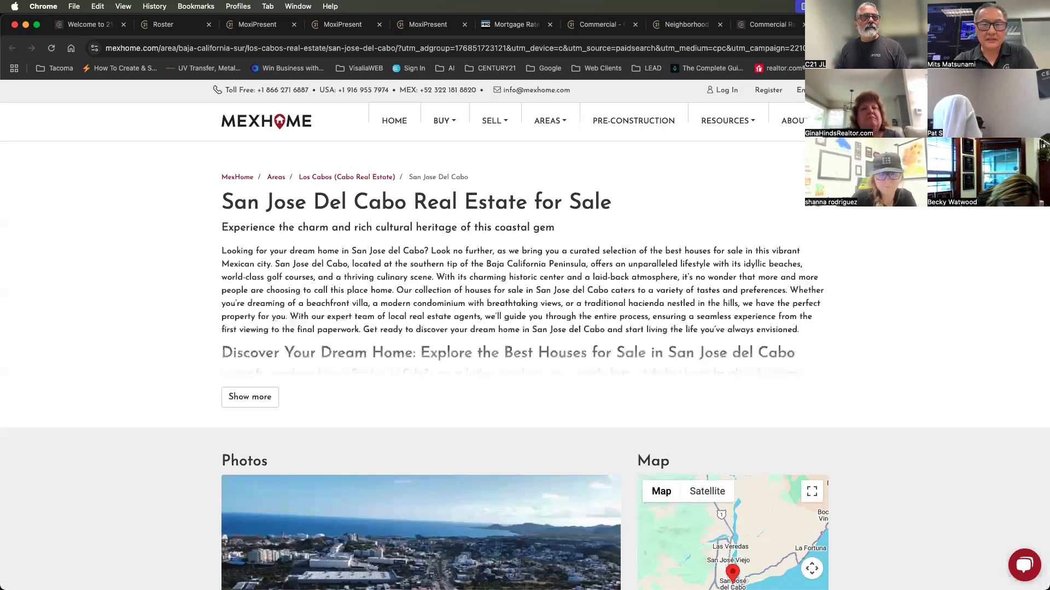
{"action": "left_click", "coordinate": [772, 27]}
{"action": "left_click", "coordinate": [672, 27]}
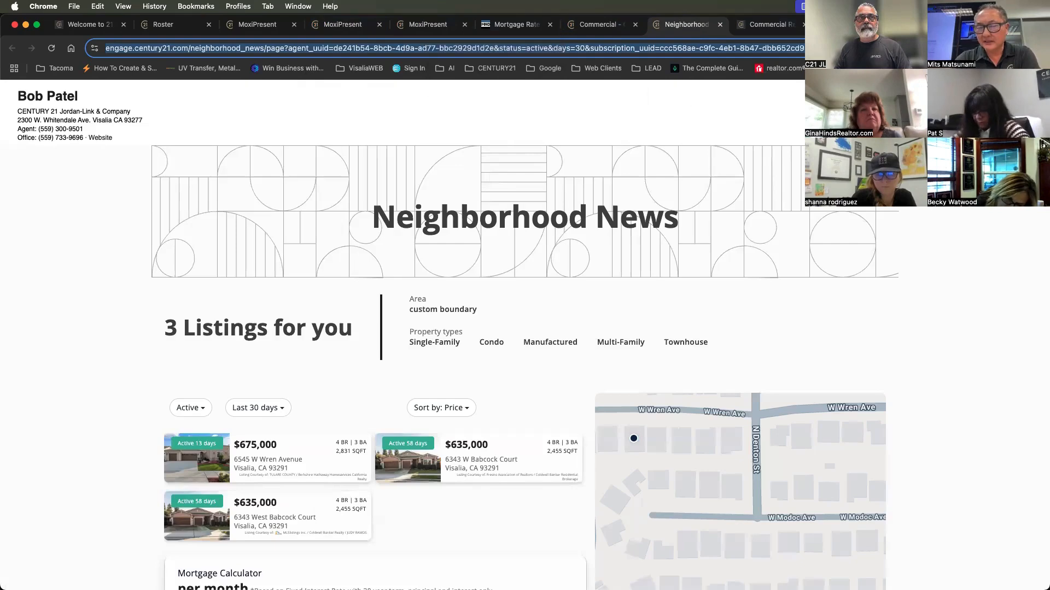
{"action": "left_click", "coordinate": [863, 25]}
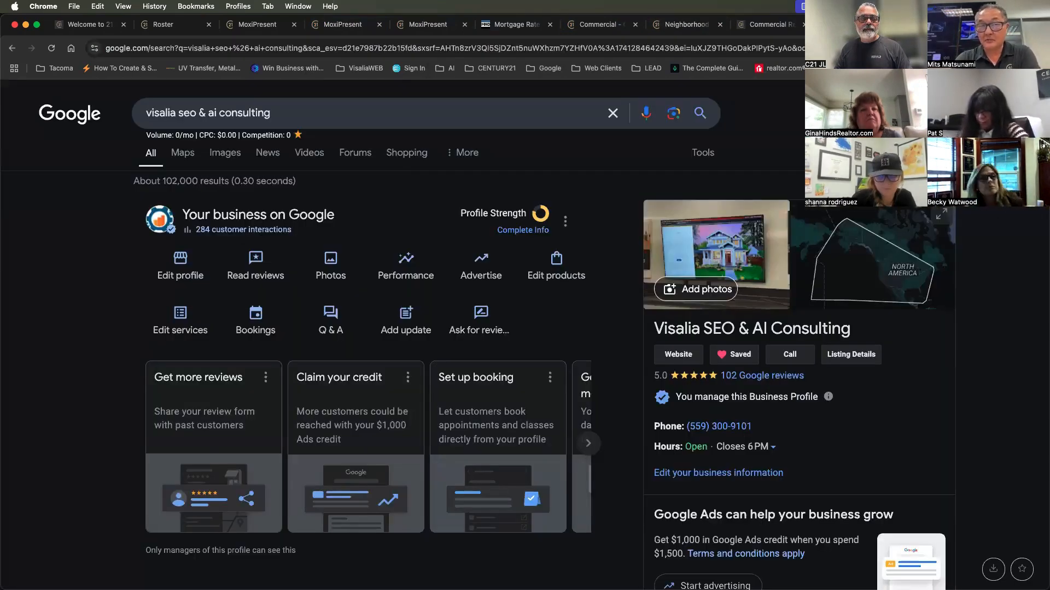
Bring up the business profile's Google reviews and read the newest customer comment with the owner's reply
{"action": "left_click", "coordinate": [732, 377]}
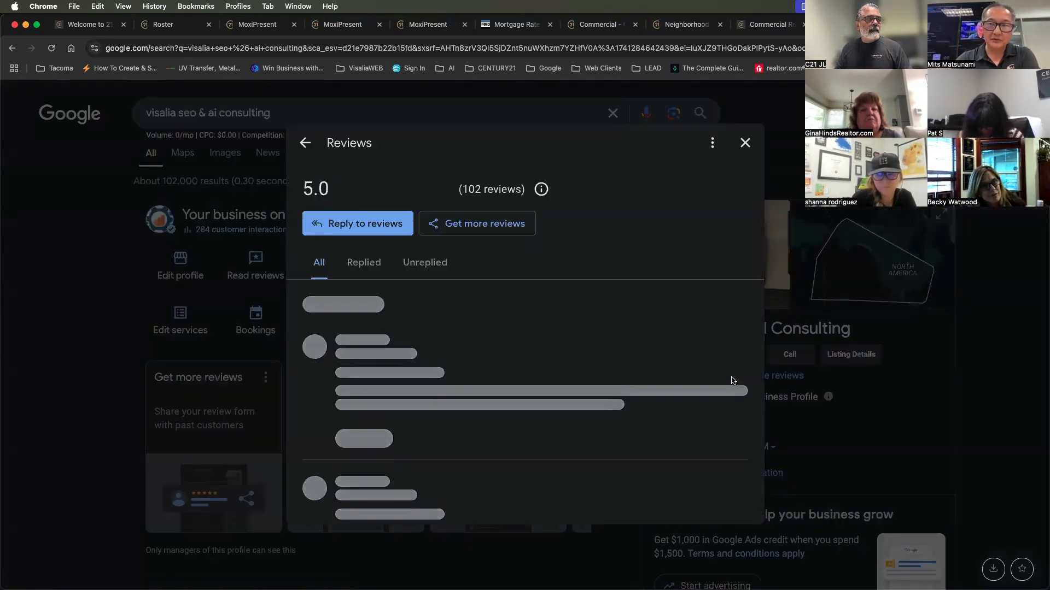
{"action": "scroll", "coordinate": [689, 390], "scroll_direction": "down", "scroll_amount": 2}
{"action": "scroll", "coordinate": [689, 389], "scroll_direction": "up", "scroll_amount": 2}
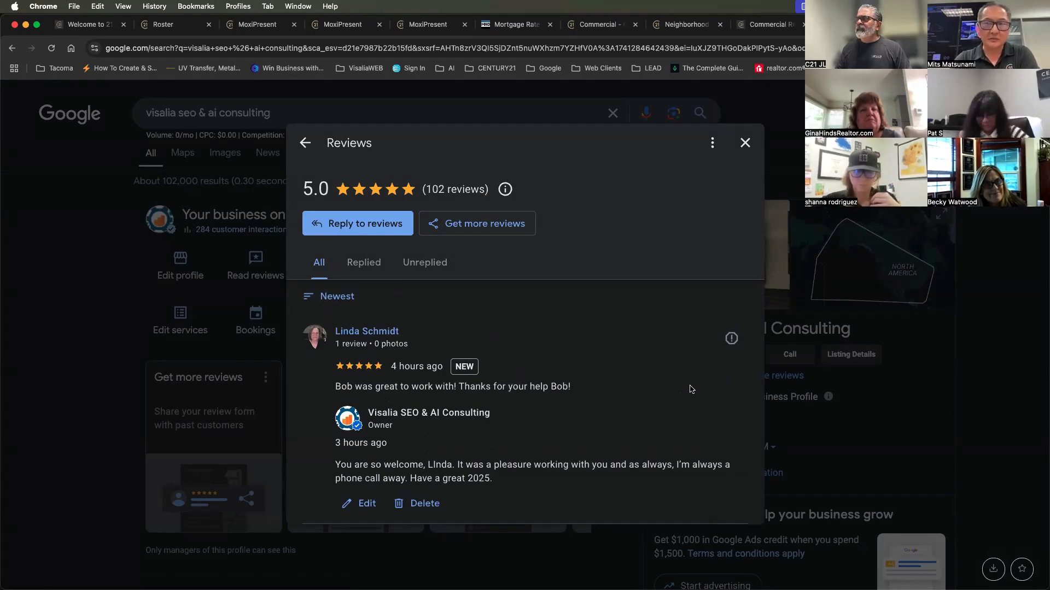
{"action": "scroll", "coordinate": [691, 389], "scroll_direction": "down", "scroll_amount": 3}
{"action": "scroll", "coordinate": [691, 389], "scroll_direction": "up", "scroll_amount": 2}
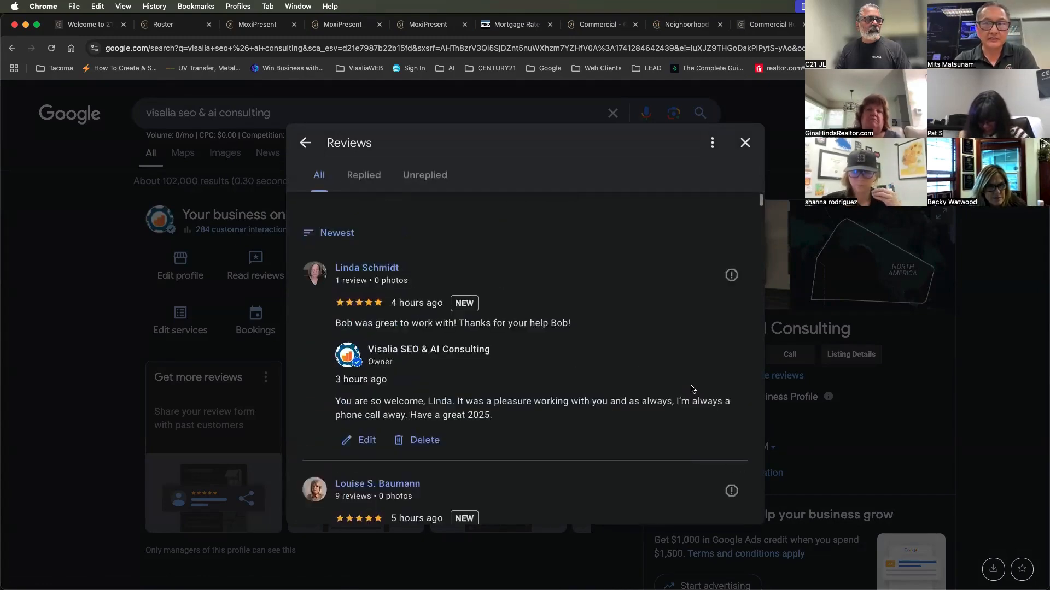
{"action": "scroll", "coordinate": [690, 389], "scroll_direction": "up", "scroll_amount": 1}
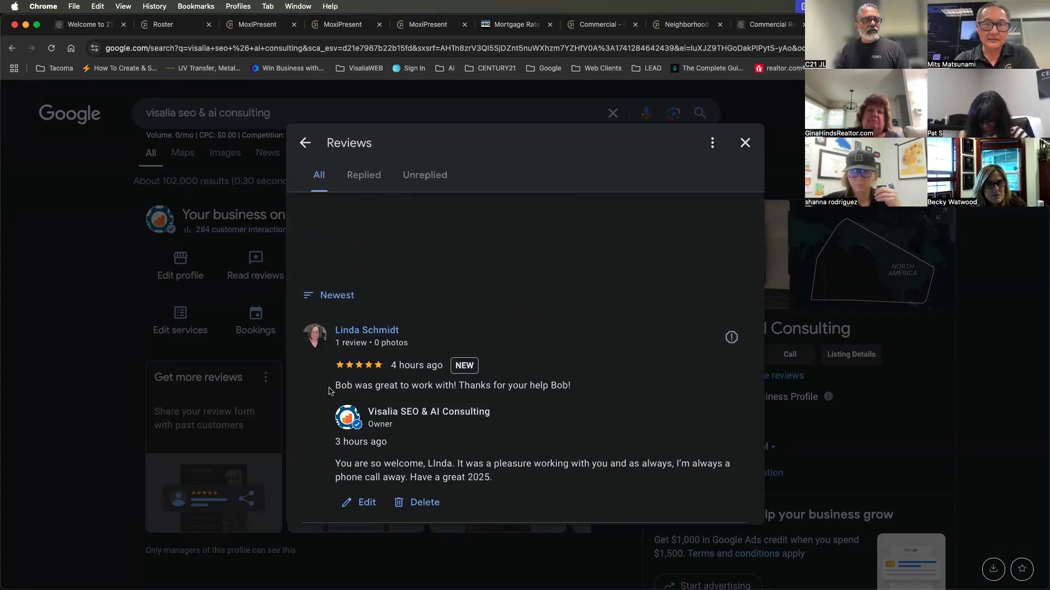
{"action": "left_click_drag", "start_coordinate": [329, 390], "coordinate": [579, 389]}
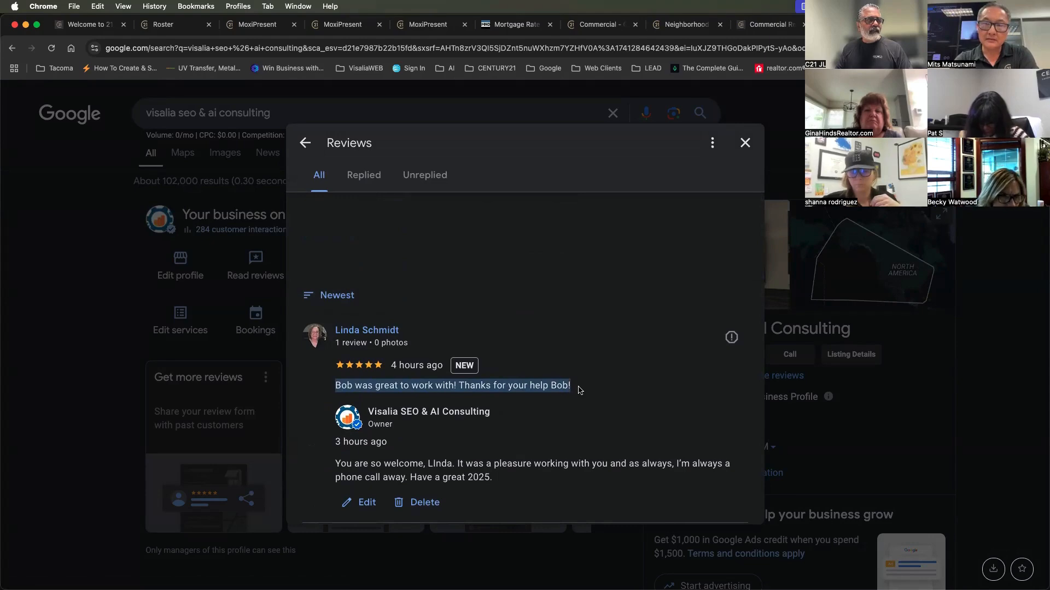
{"action": "scroll", "coordinate": [580, 390], "scroll_direction": "down", "scroll_amount": 1}
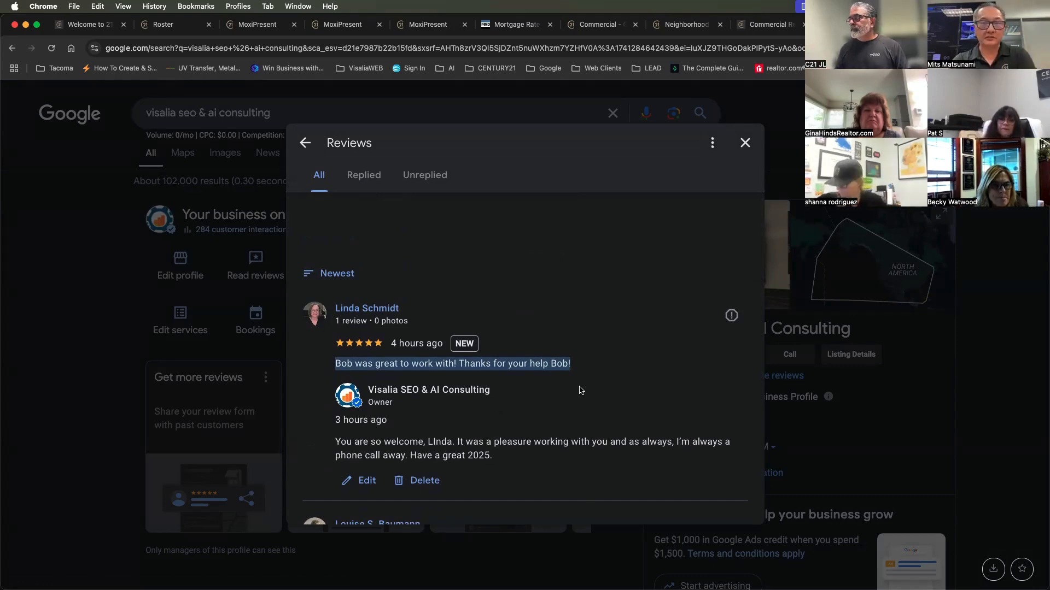
{"action": "scroll", "coordinate": [581, 394], "scroll_direction": "down", "scroll_amount": 3}
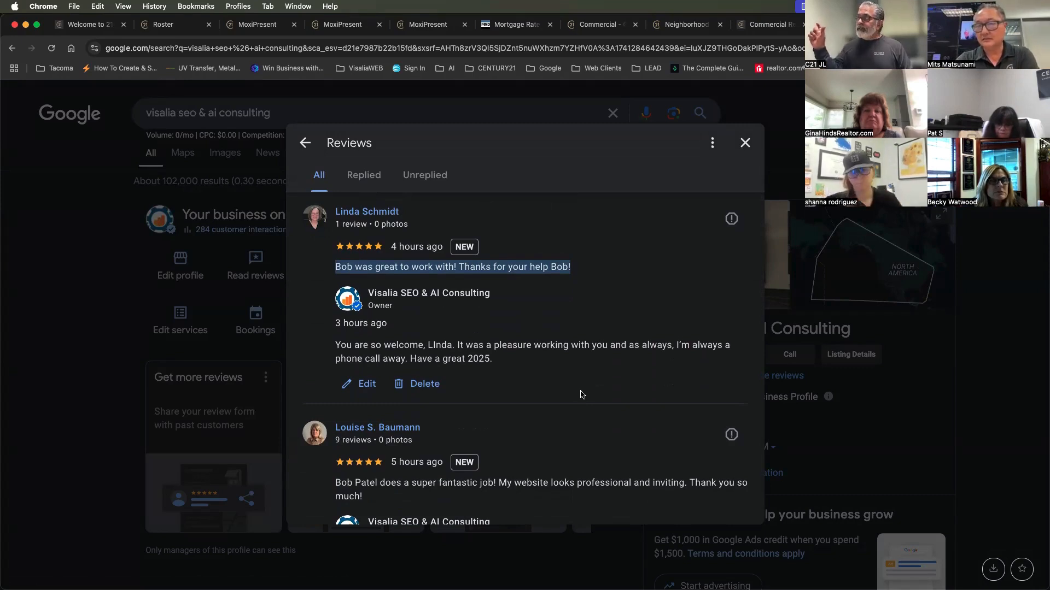
Filter the reviews to replied ones, inspect the newest owner reply's character limit in its editor, and cancel the edit
{"action": "left_click", "coordinate": [365, 175]}
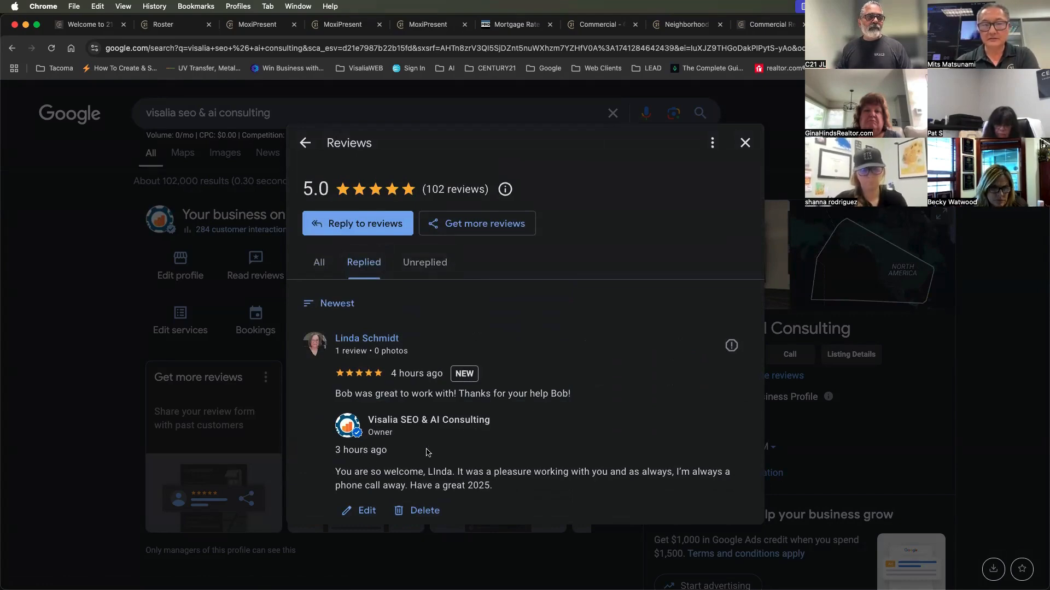
{"action": "scroll", "coordinate": [426, 453], "scroll_direction": "down", "scroll_amount": 4}
{"action": "left_click", "coordinate": [365, 299]}
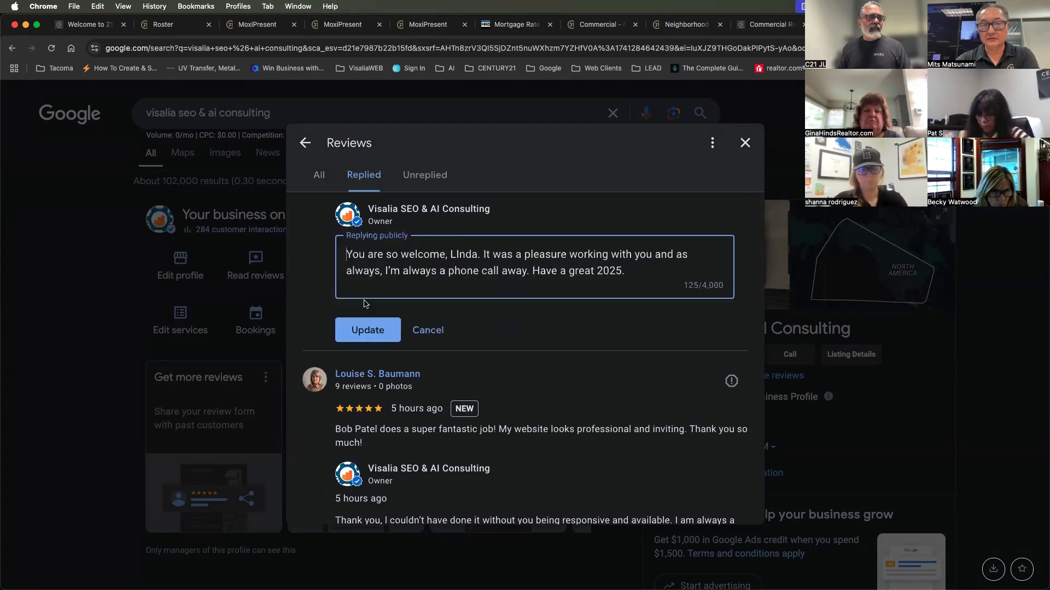
{"action": "left_click_drag", "start_coordinate": [703, 286], "coordinate": [721, 289]}
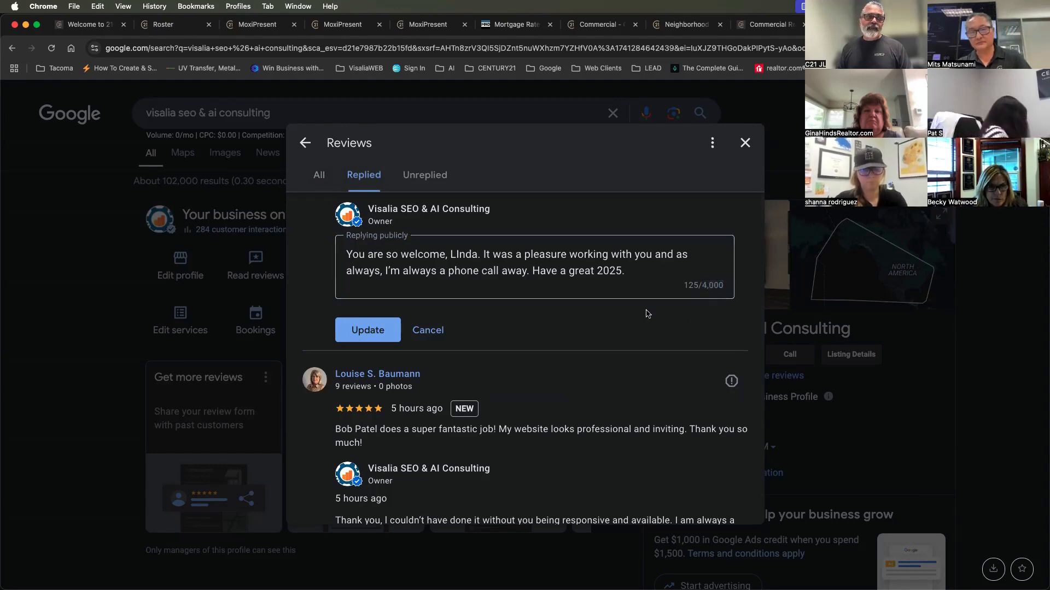
{"action": "left_click", "coordinate": [435, 330]}
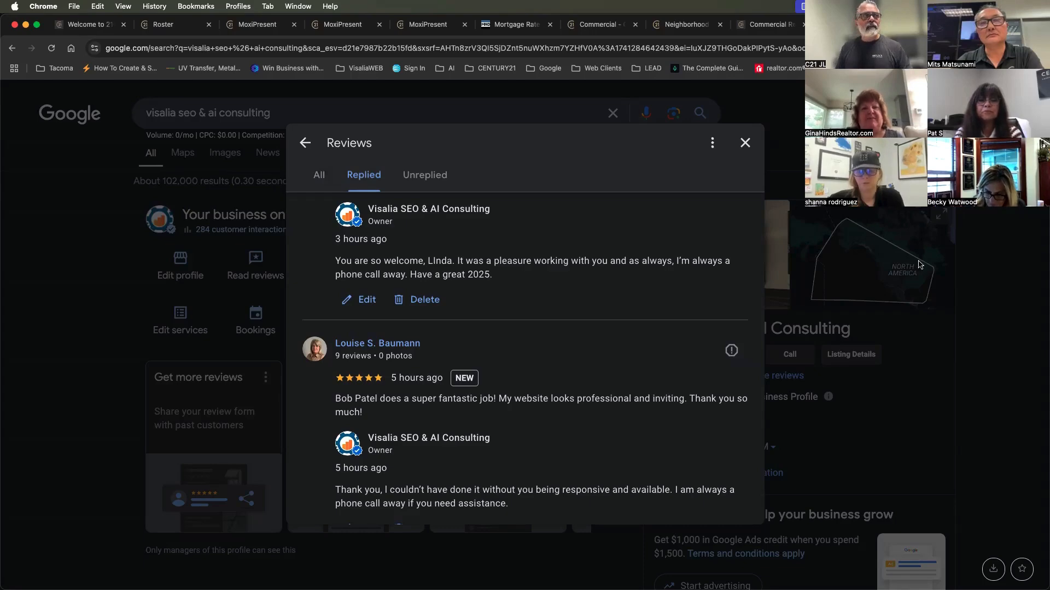
Return to the MoxiPresent presentation and start a new custom page using the Build Page option
{"action": "left_click", "coordinate": [340, 28]}
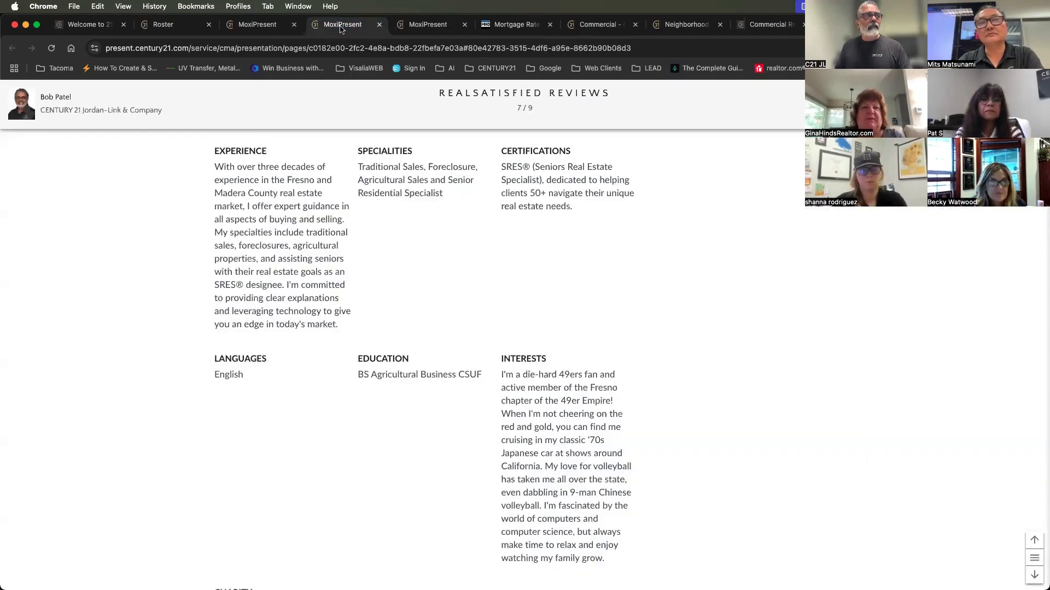
{"action": "scroll", "coordinate": [349, 119], "scroll_direction": "up", "scroll_amount": 10}
{"action": "left_click", "coordinate": [266, 26]}
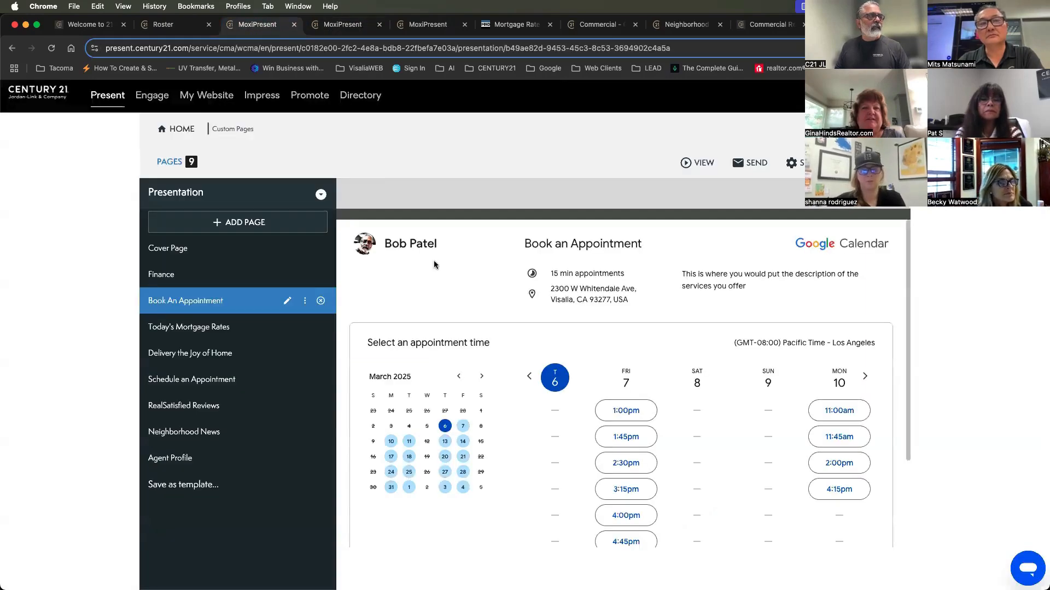
{"action": "left_click", "coordinate": [241, 220]}
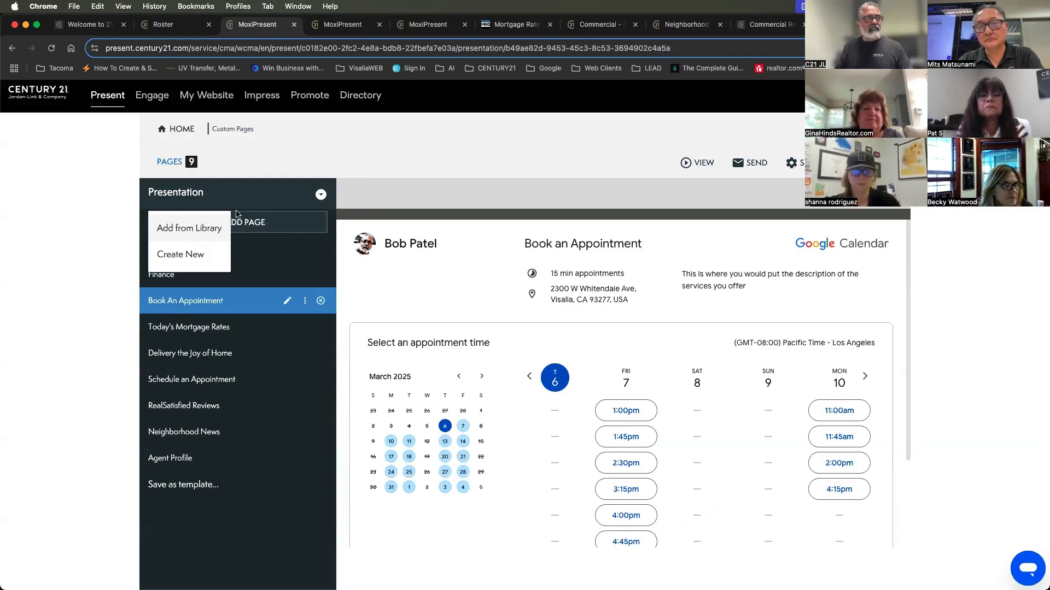
{"action": "left_click", "coordinate": [180, 254]}
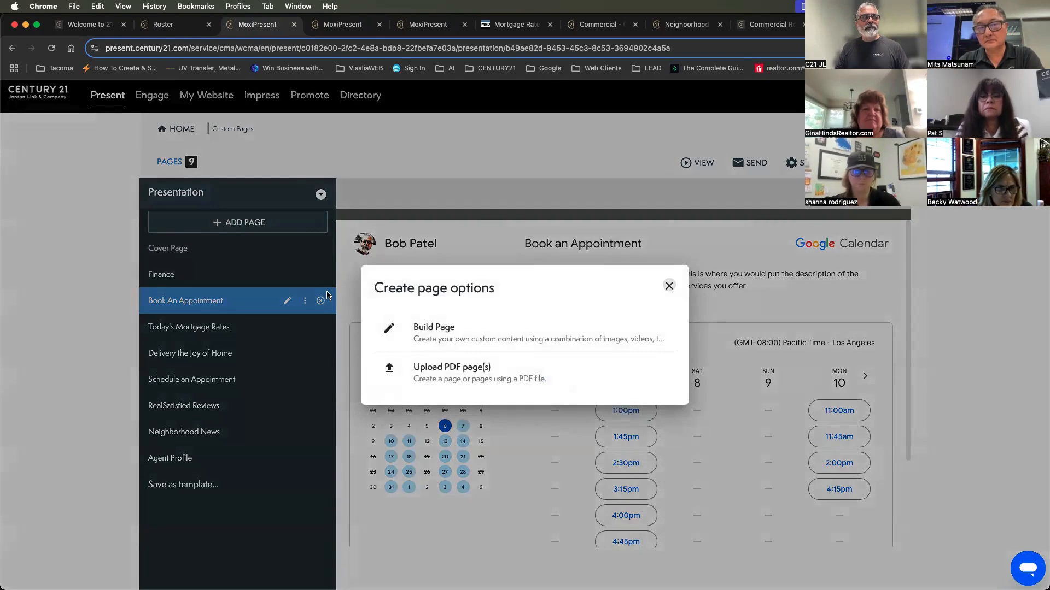
{"action": "left_click", "coordinate": [440, 331]}
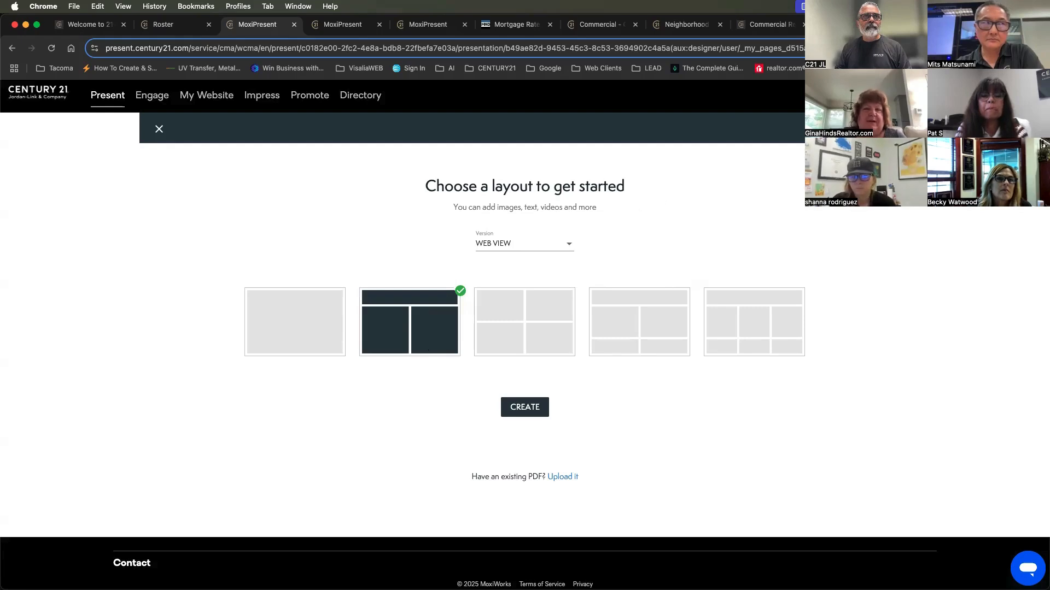
Search for "century 21 youtube.com" in a new tab and open the official CENTURY 21 YouTube channel
{"action": "key", "text": "super+t"}
{"action": "left_click", "coordinate": [796, 53]}
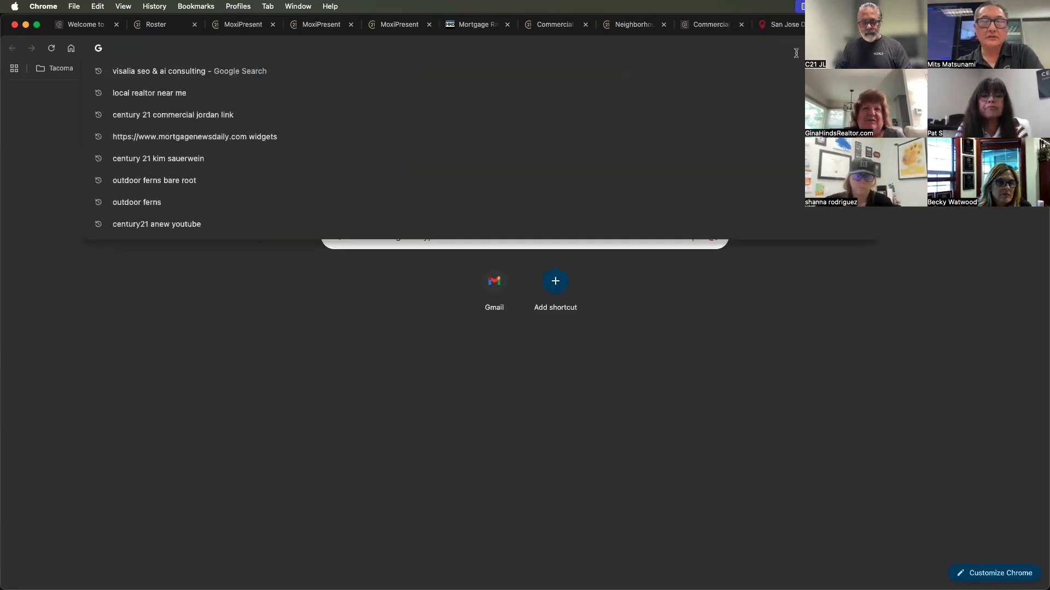
{"action": "type", "text": "century "}
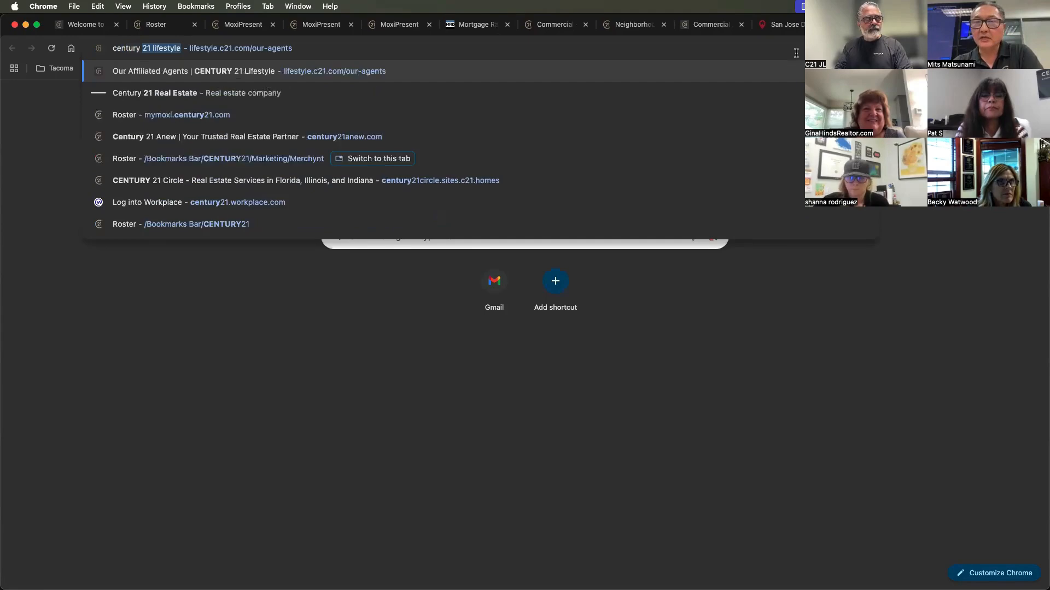
{"action": "type", "text": "21 youtube.com"}
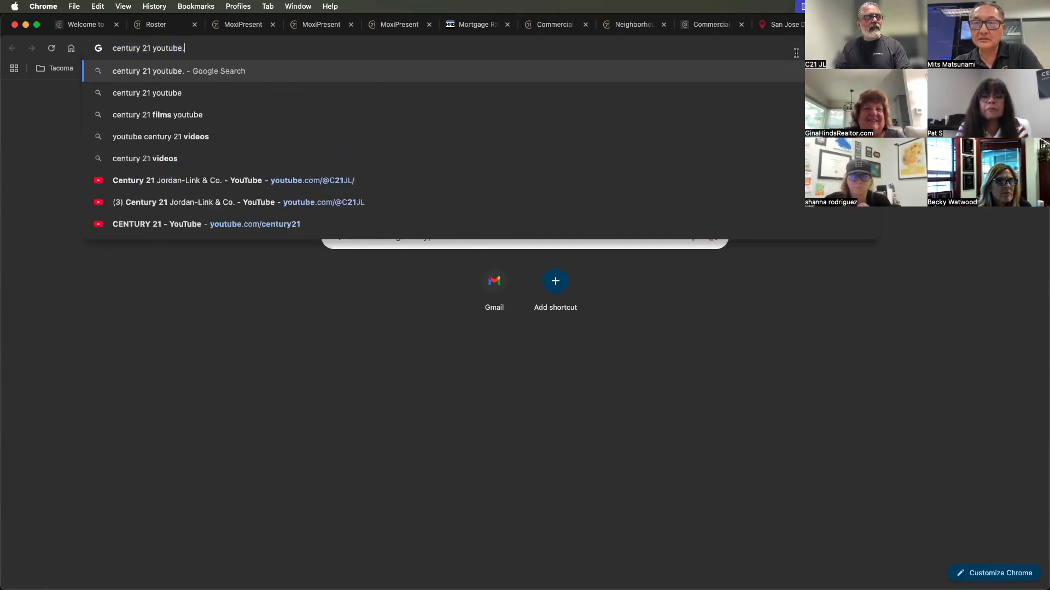
{"action": "key", "text": "Return"}
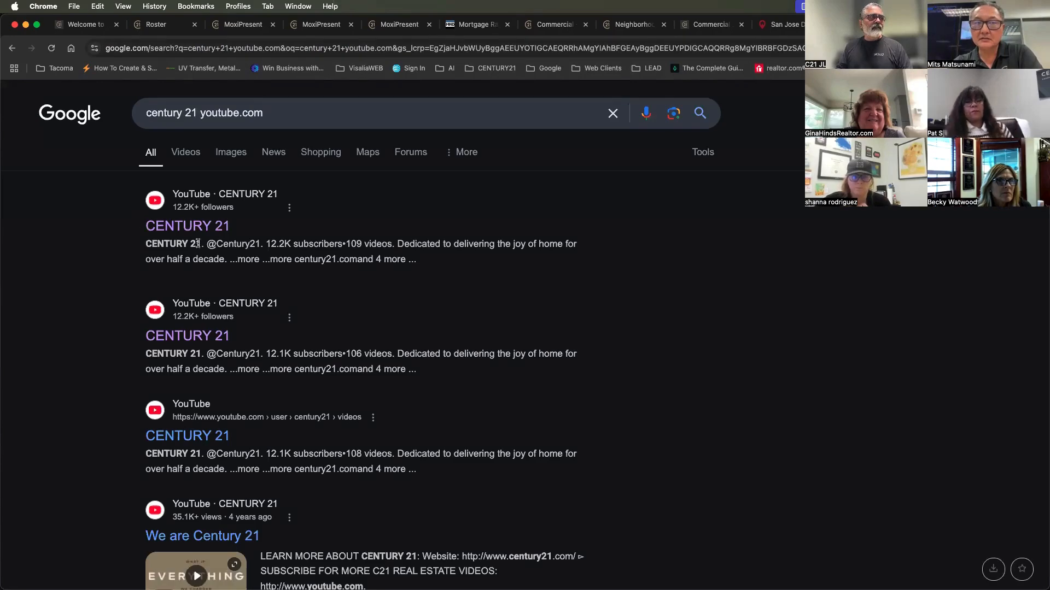
{"action": "left_click", "coordinate": [200, 236]}
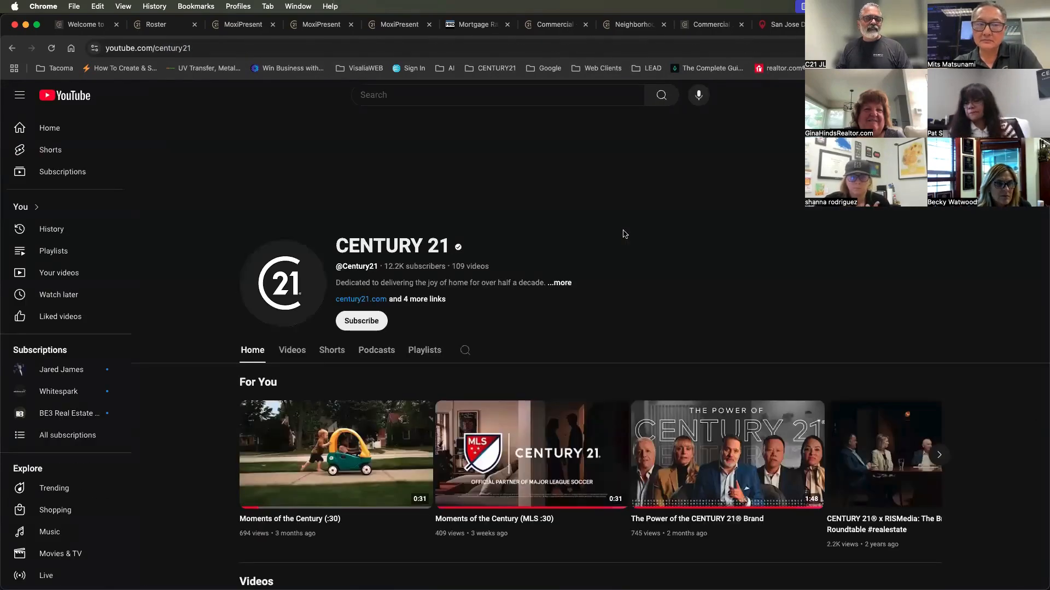
Browse the CENTURY 21 channel's For You and Videos sections, previewing clips such as Moments of the Century (MLS :30)
{"action": "scroll", "coordinate": [625, 235], "scroll_direction": "down", "scroll_amount": 2}
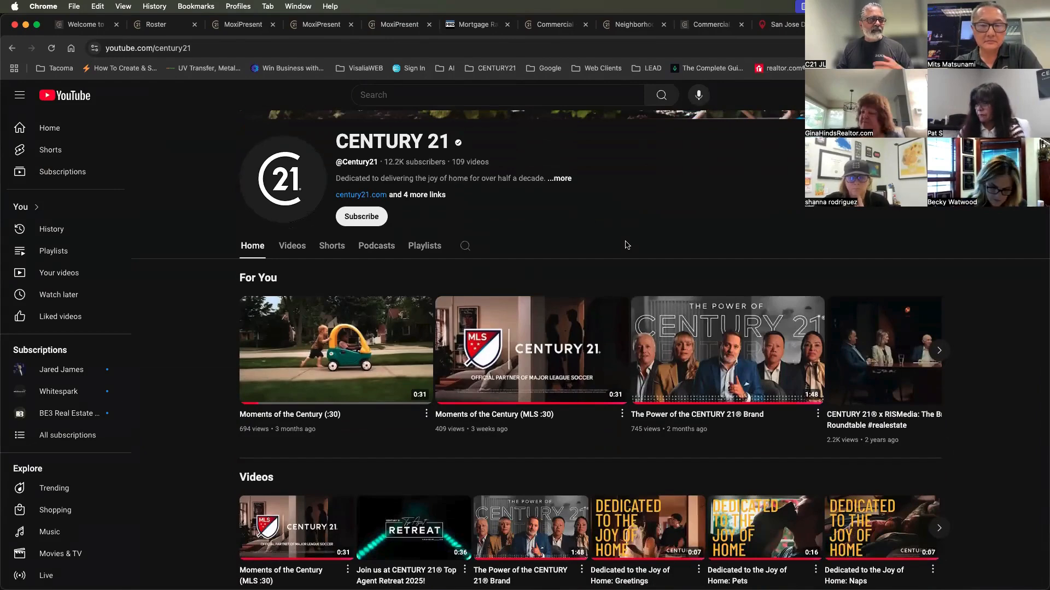
{"action": "mouse_move", "coordinate": [275, 346]}
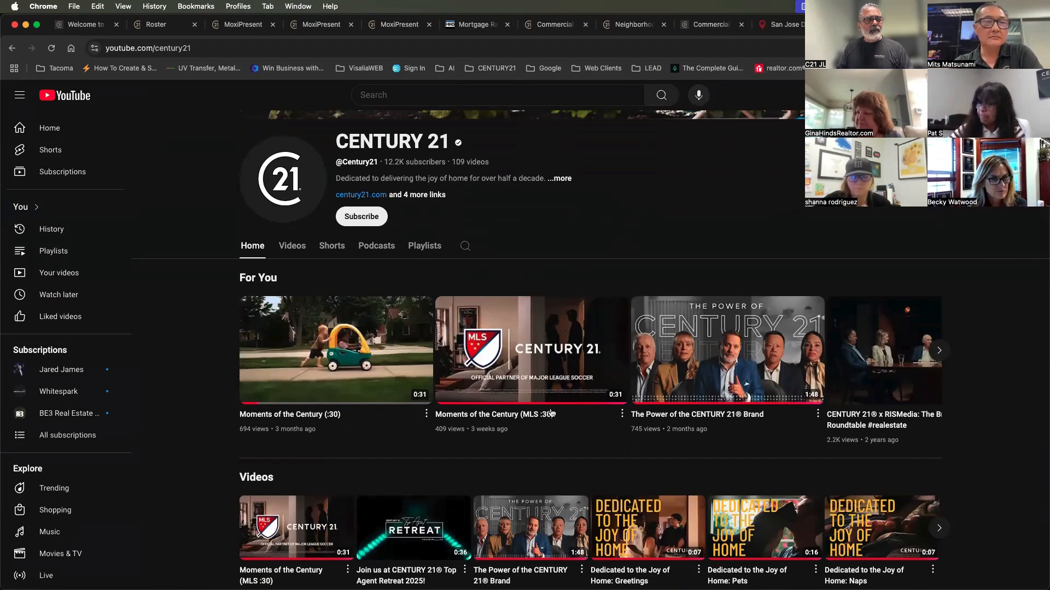
{"action": "mouse_move", "coordinate": [552, 344]}
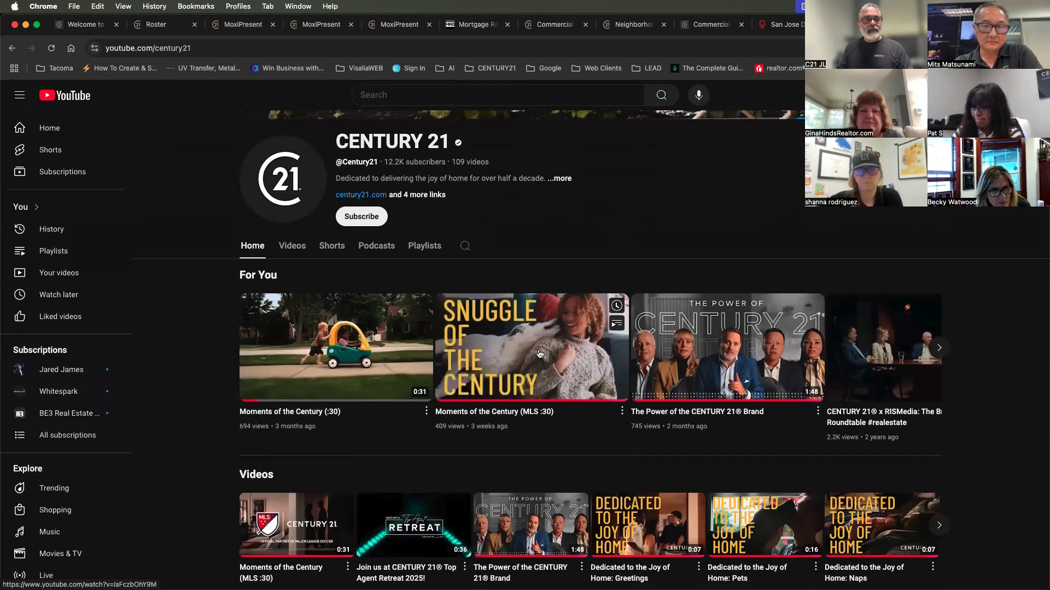
{"action": "scroll", "coordinate": [539, 354], "scroll_direction": "down", "scroll_amount": 3}
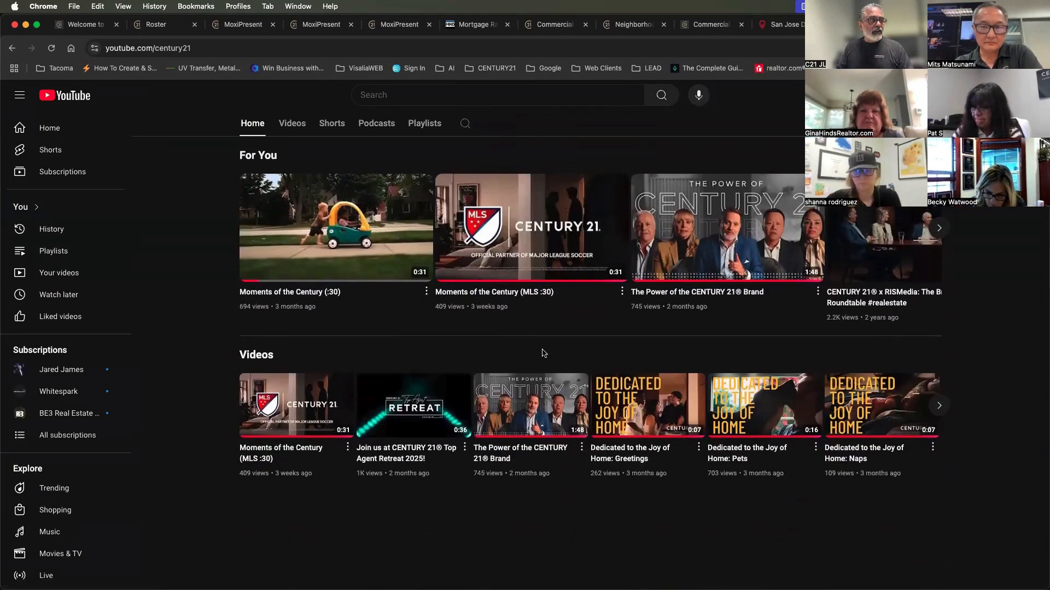
{"action": "mouse_move", "coordinate": [296, 417]}
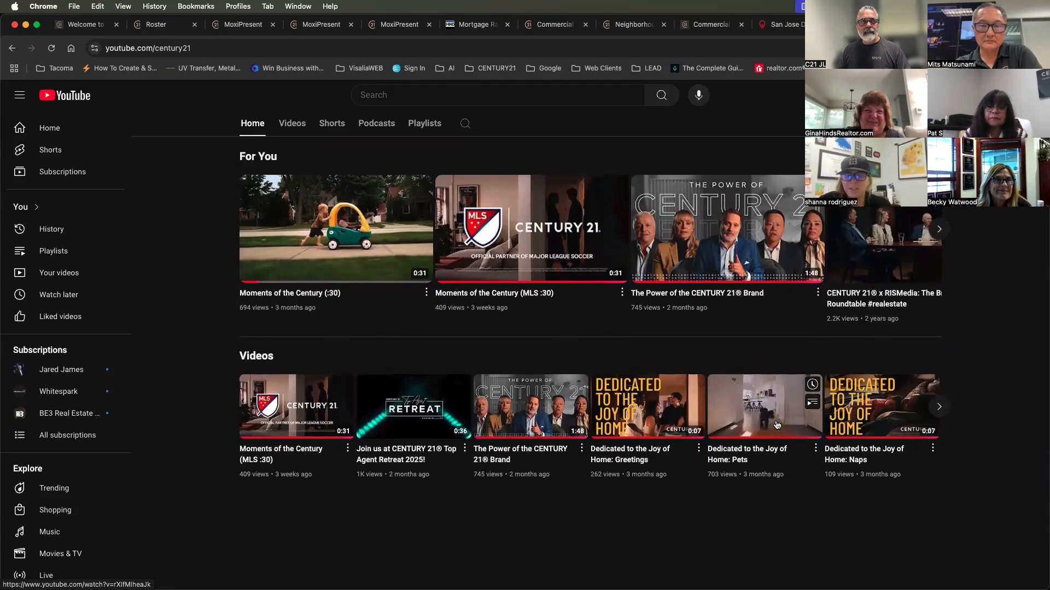
{"action": "scroll", "coordinate": [776, 425], "scroll_direction": "up", "scroll_amount": 1}
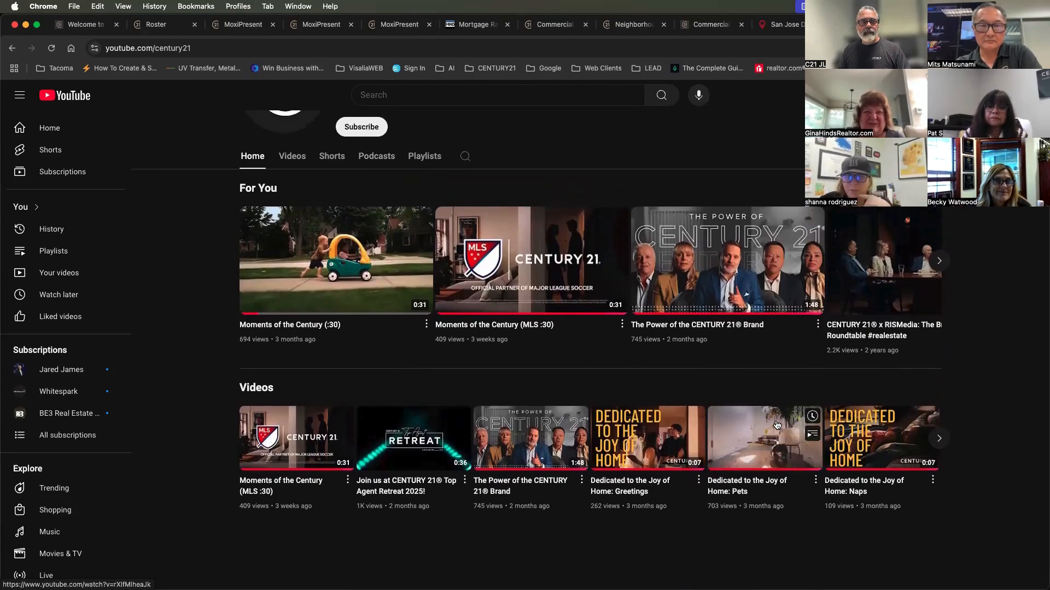
{"action": "scroll", "coordinate": [777, 426], "scroll_direction": "up", "scroll_amount": 5}
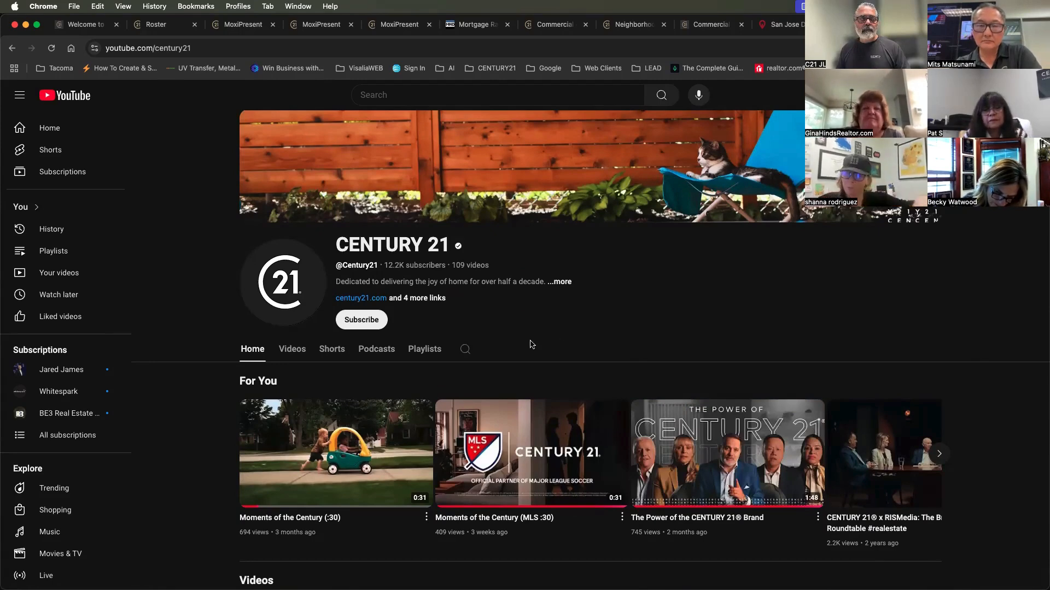
{"action": "scroll", "coordinate": [530, 344], "scroll_direction": "down", "scroll_amount": 3}
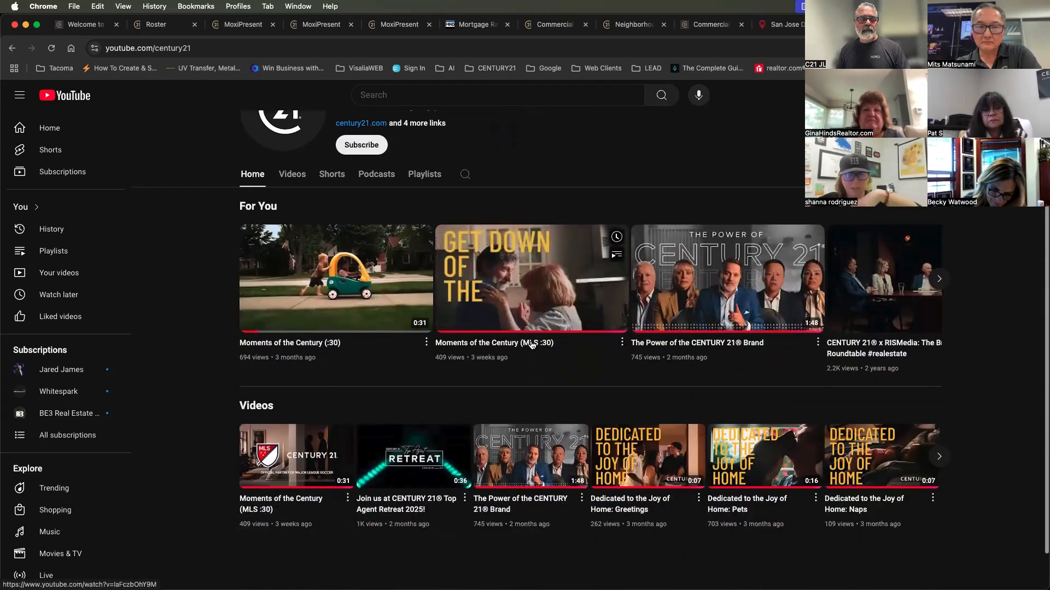
{"action": "scroll", "coordinate": [530, 345], "scroll_direction": "up", "scroll_amount": 2}
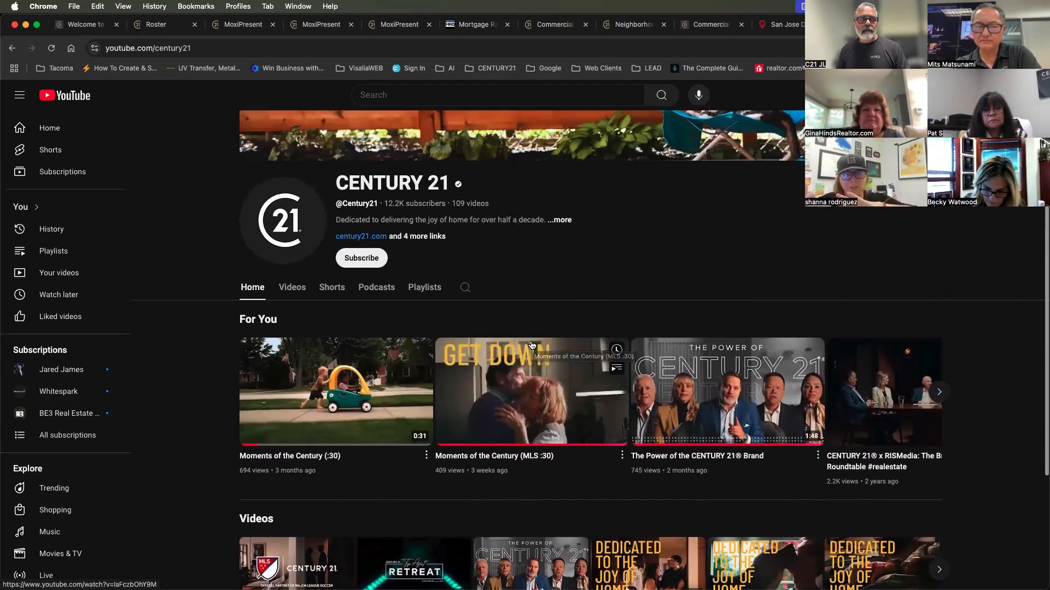